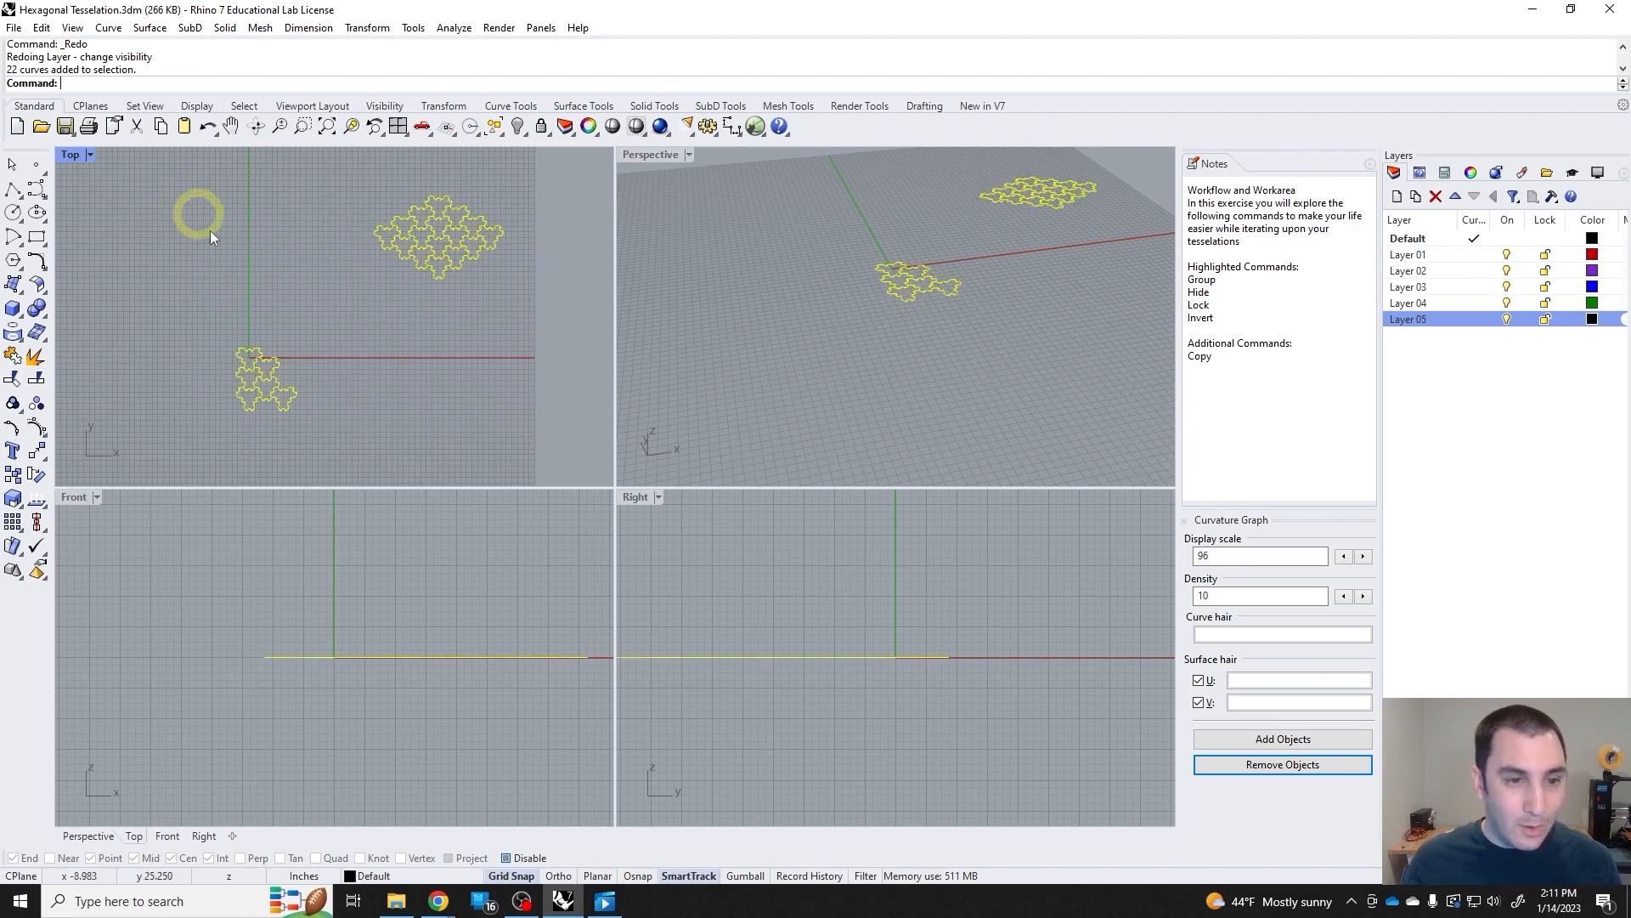
Clear the curve selection and maximize the Top viewport.
left_click(388, 435)
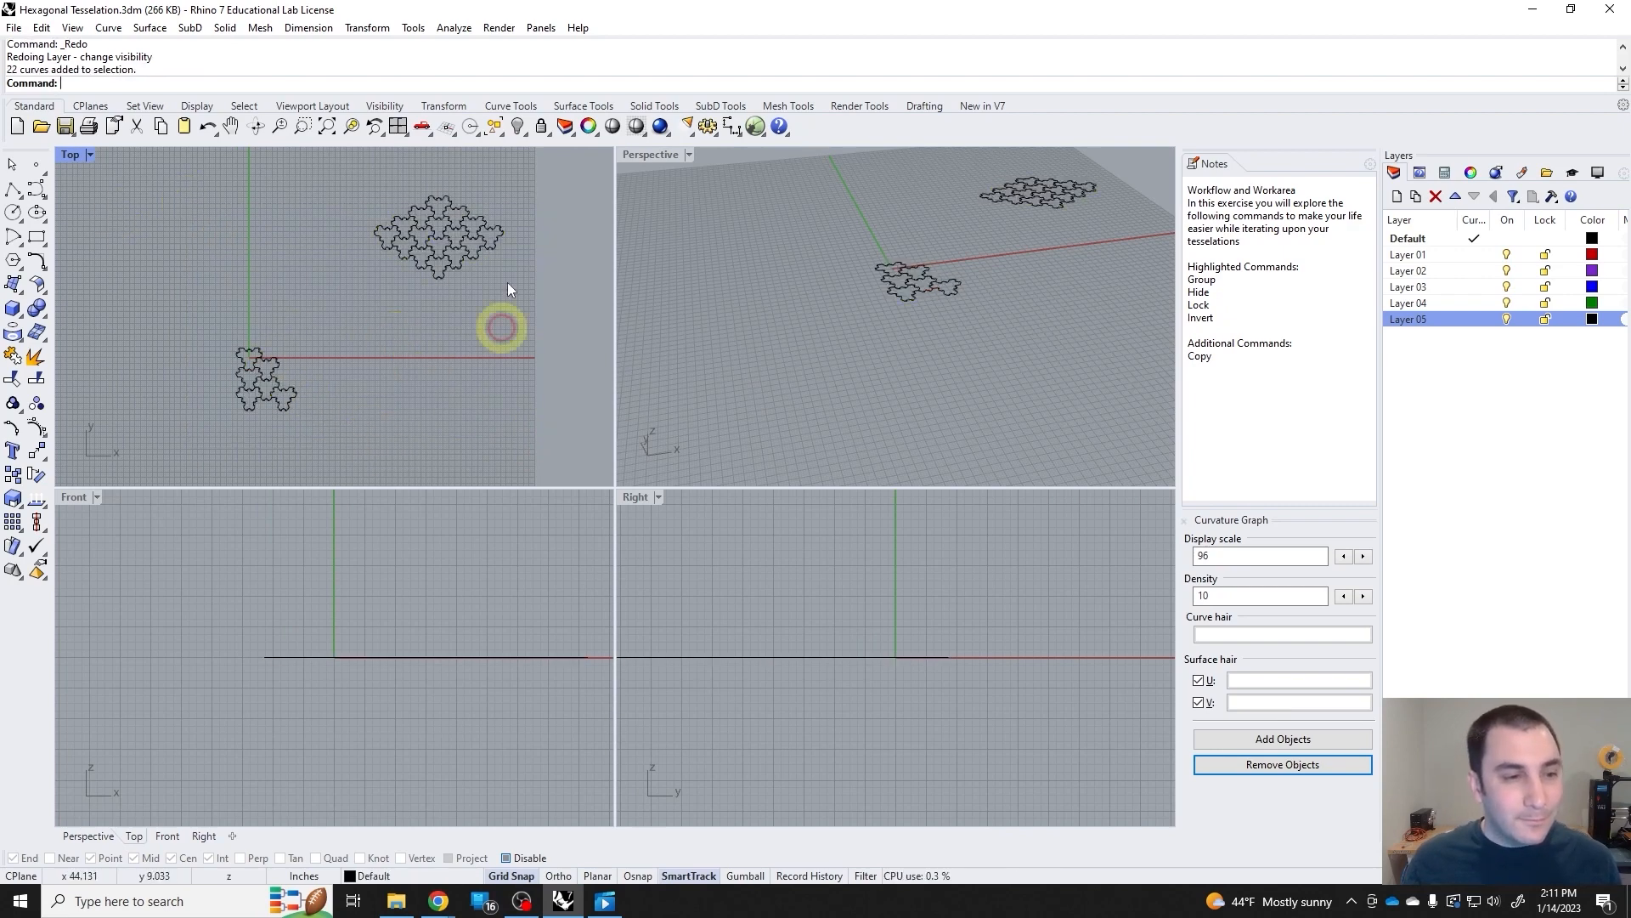
double_click(73, 156)
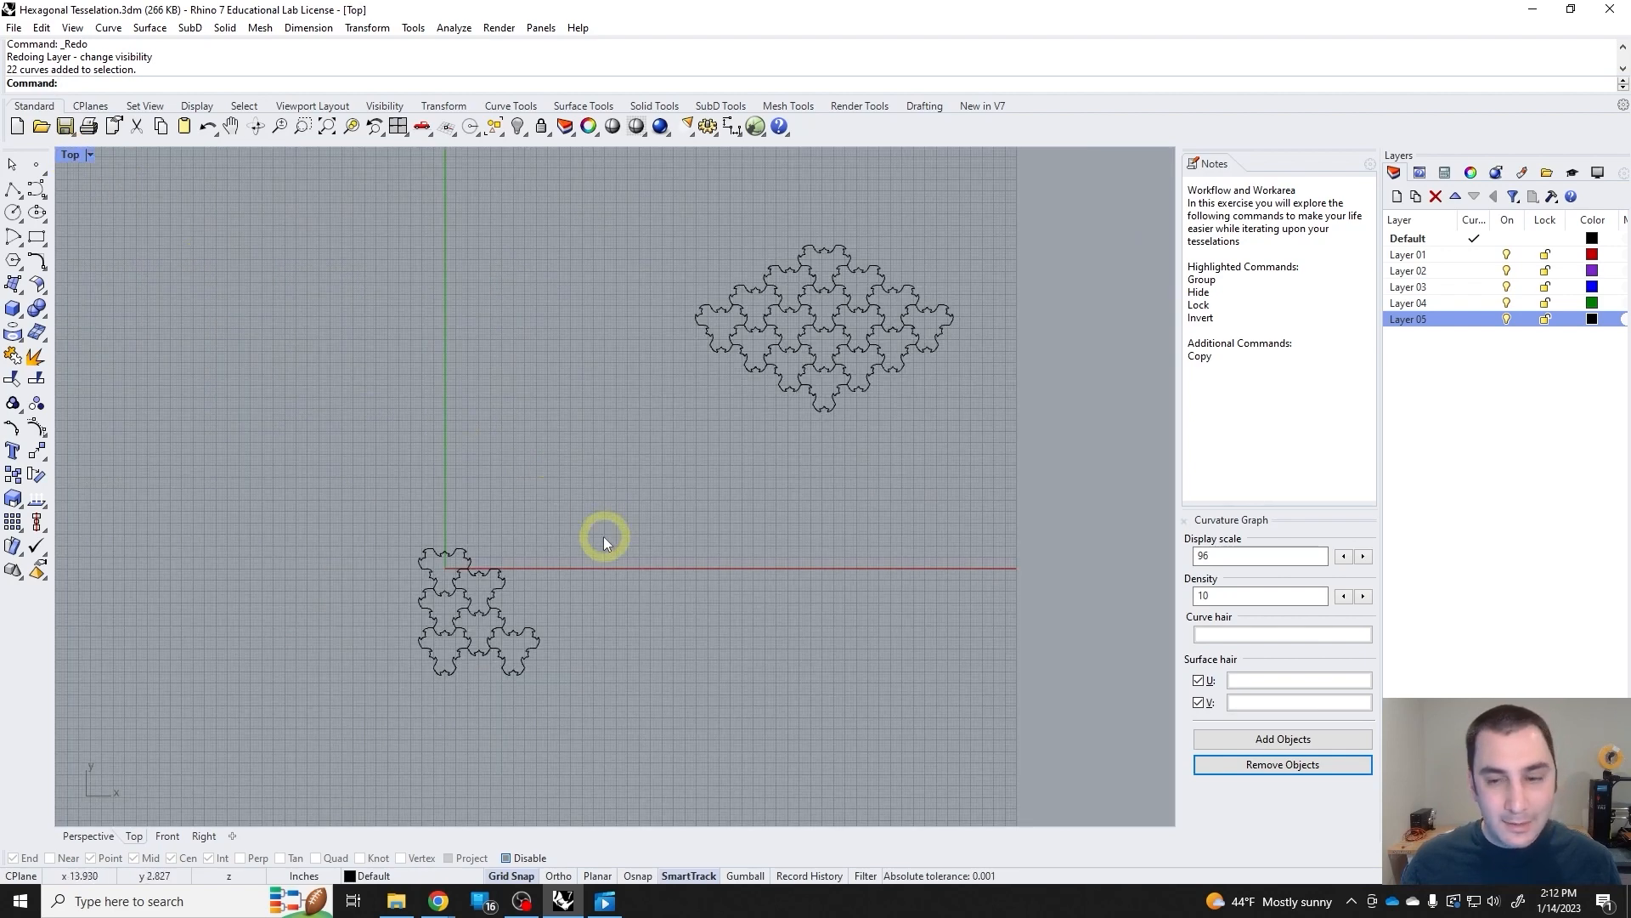
right_click_drag(471, 590, 546, 586)
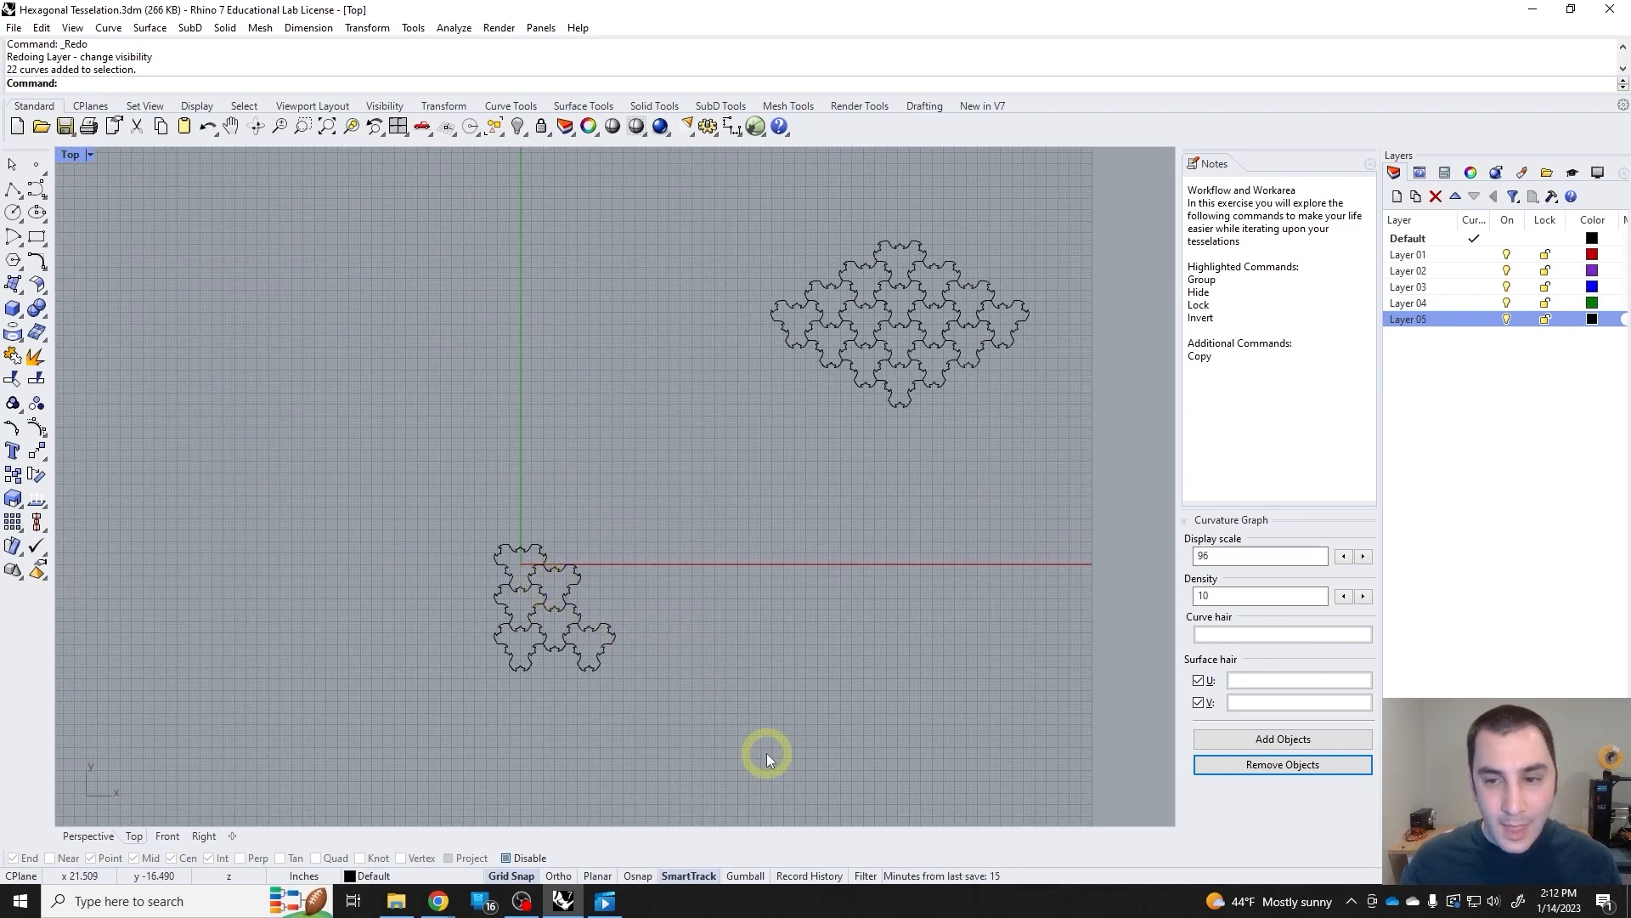
Hide the small six-tile cluster of curves beside the origin.
left_click_drag(766, 752, 437, 504)
left_click_drag(359, 446, 360, 446)
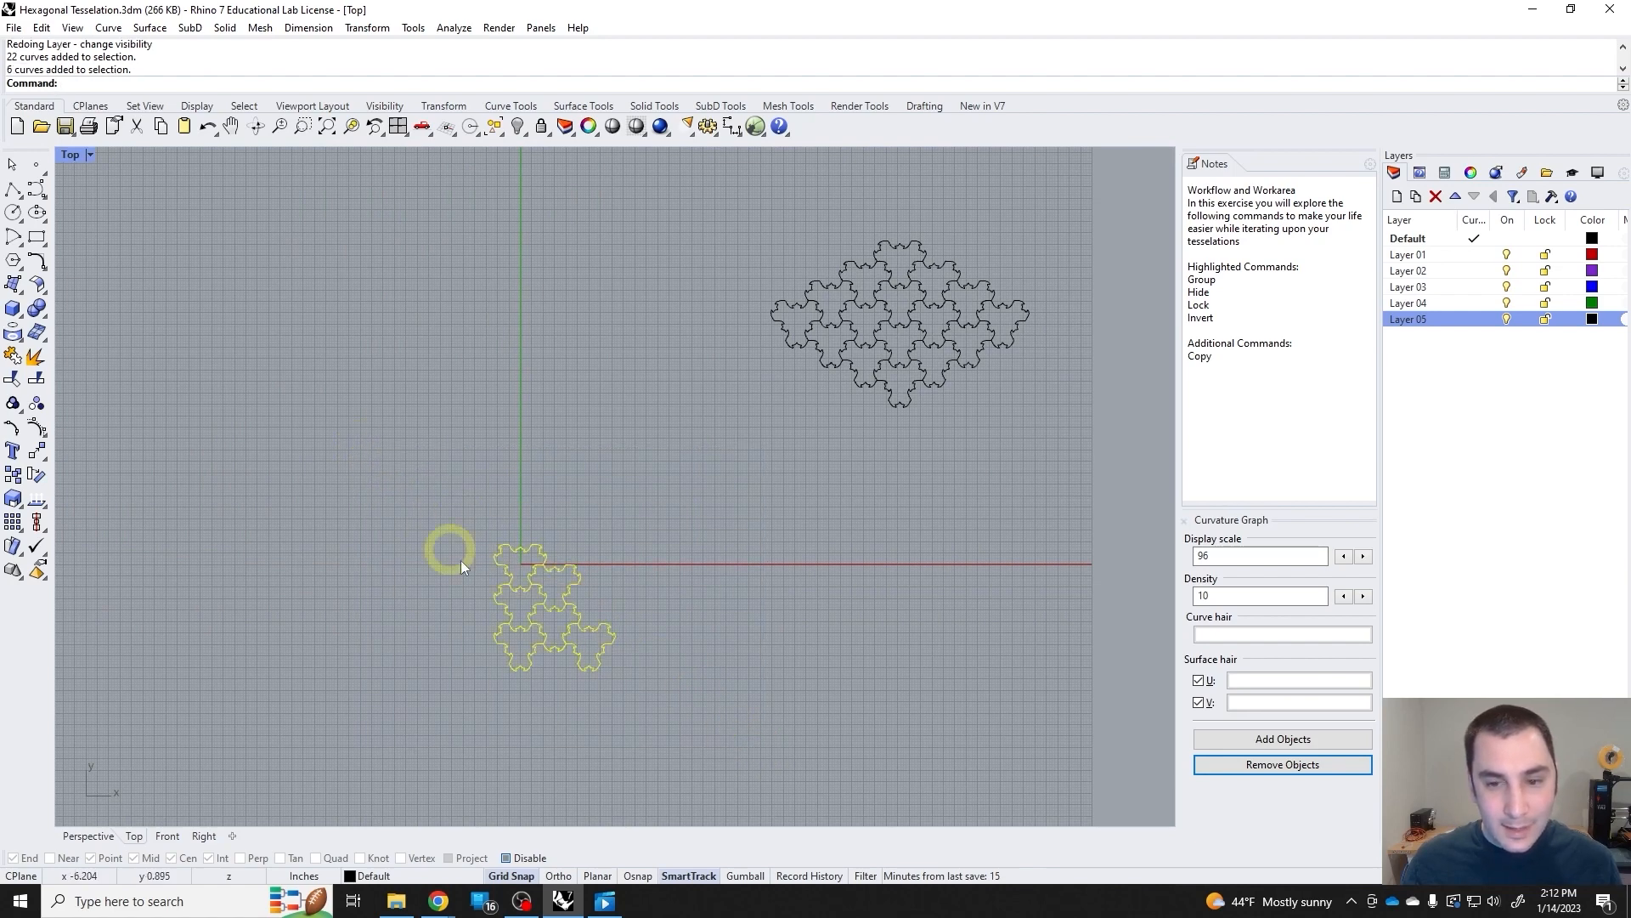
scroll(565, 627, "up", 3)
left_click_drag(726, 712, 473, 514)
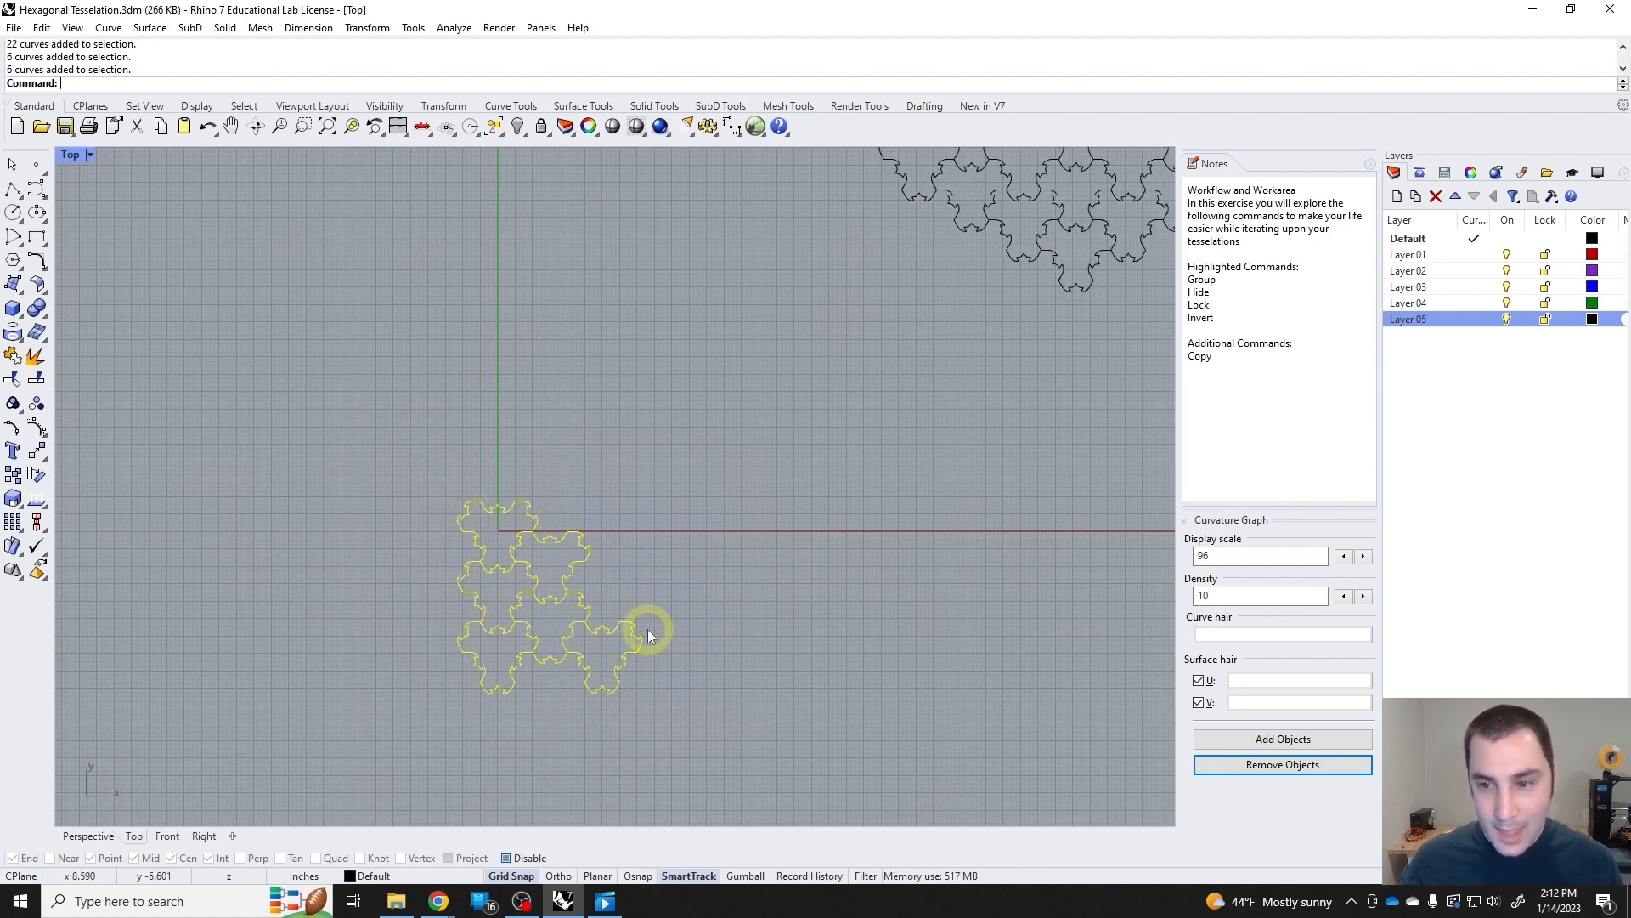
type("Hide")
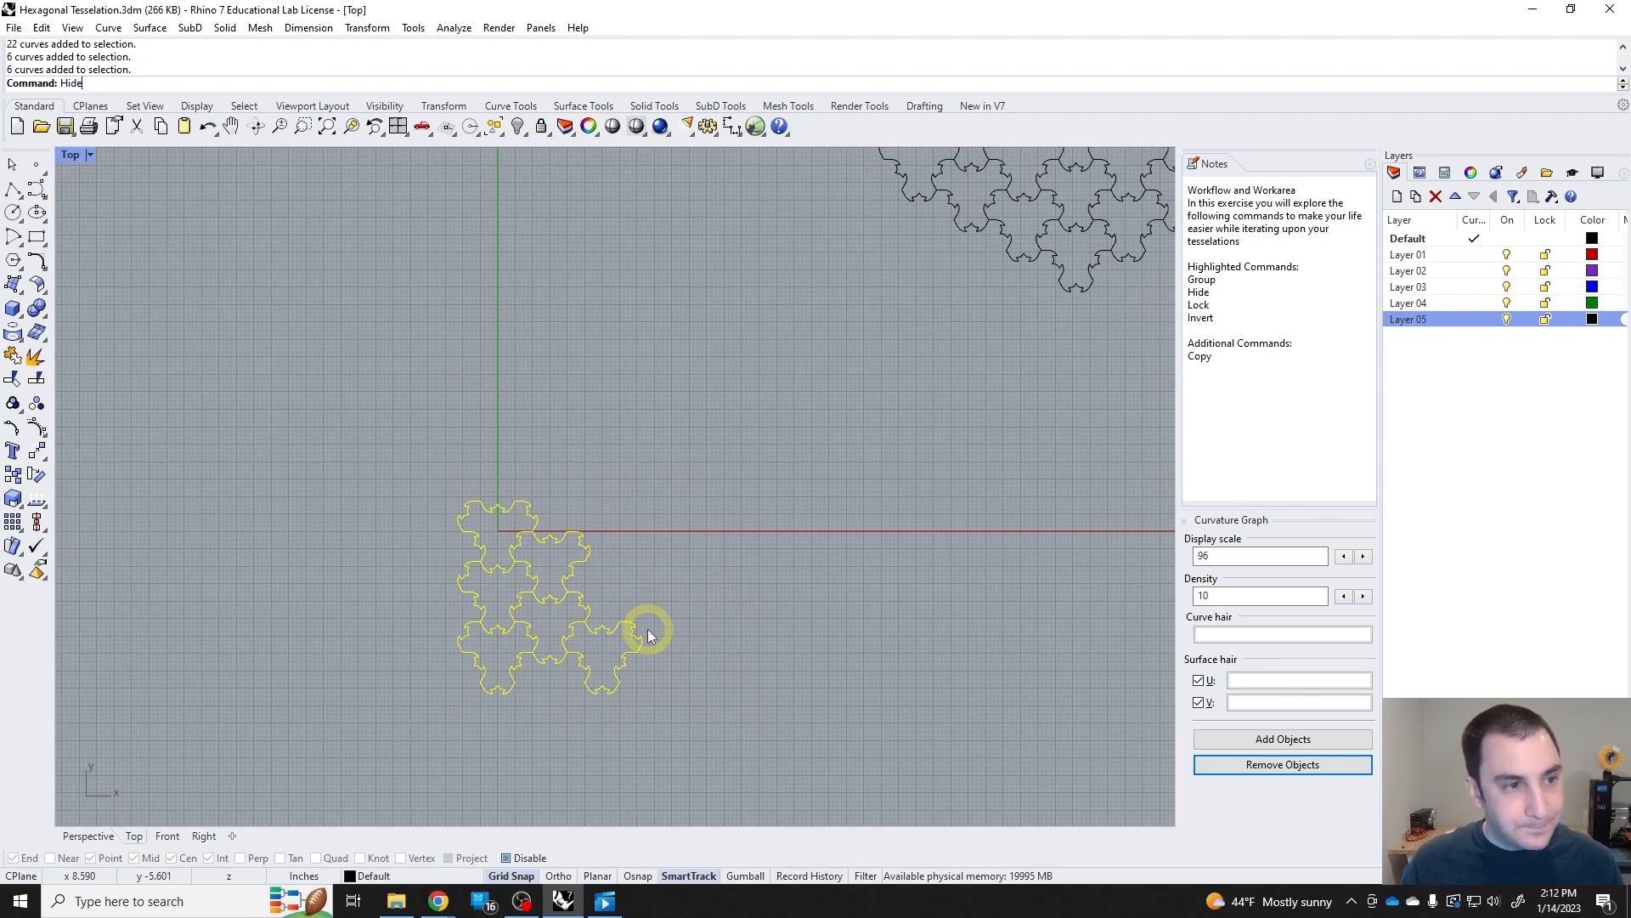
key("Return")
Move the 16-tile diamond tessellation from a point near its centre to the origin (0).
scroll(947, 493, "down", 3)
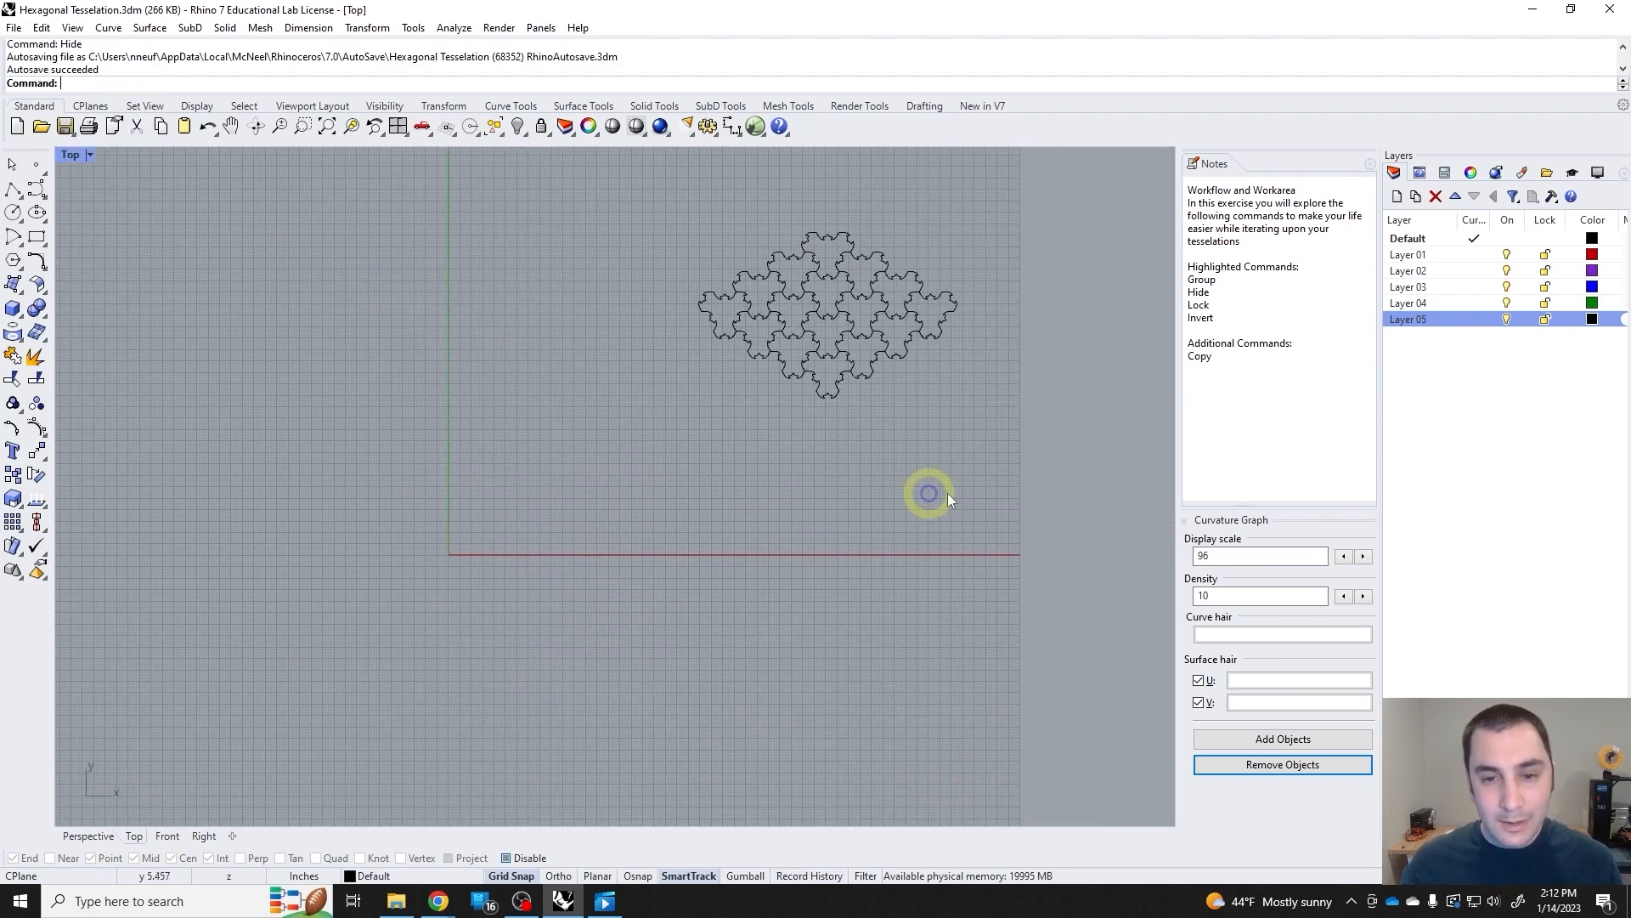
left_click_drag(946, 492, 488, 233)
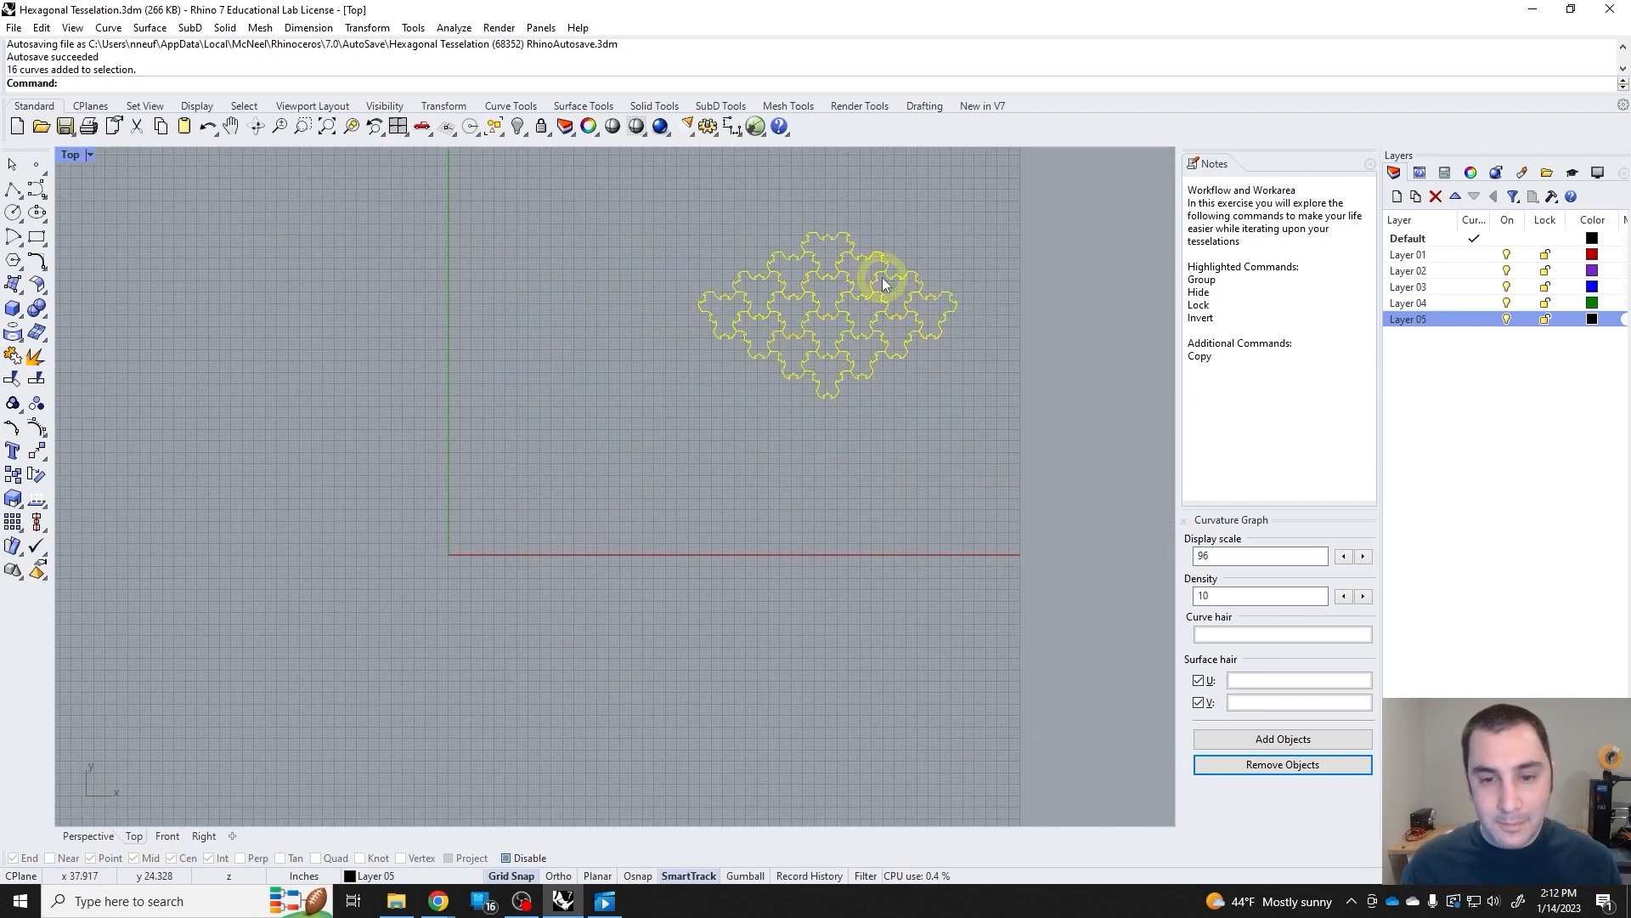
scroll(859, 277, "up", 2)
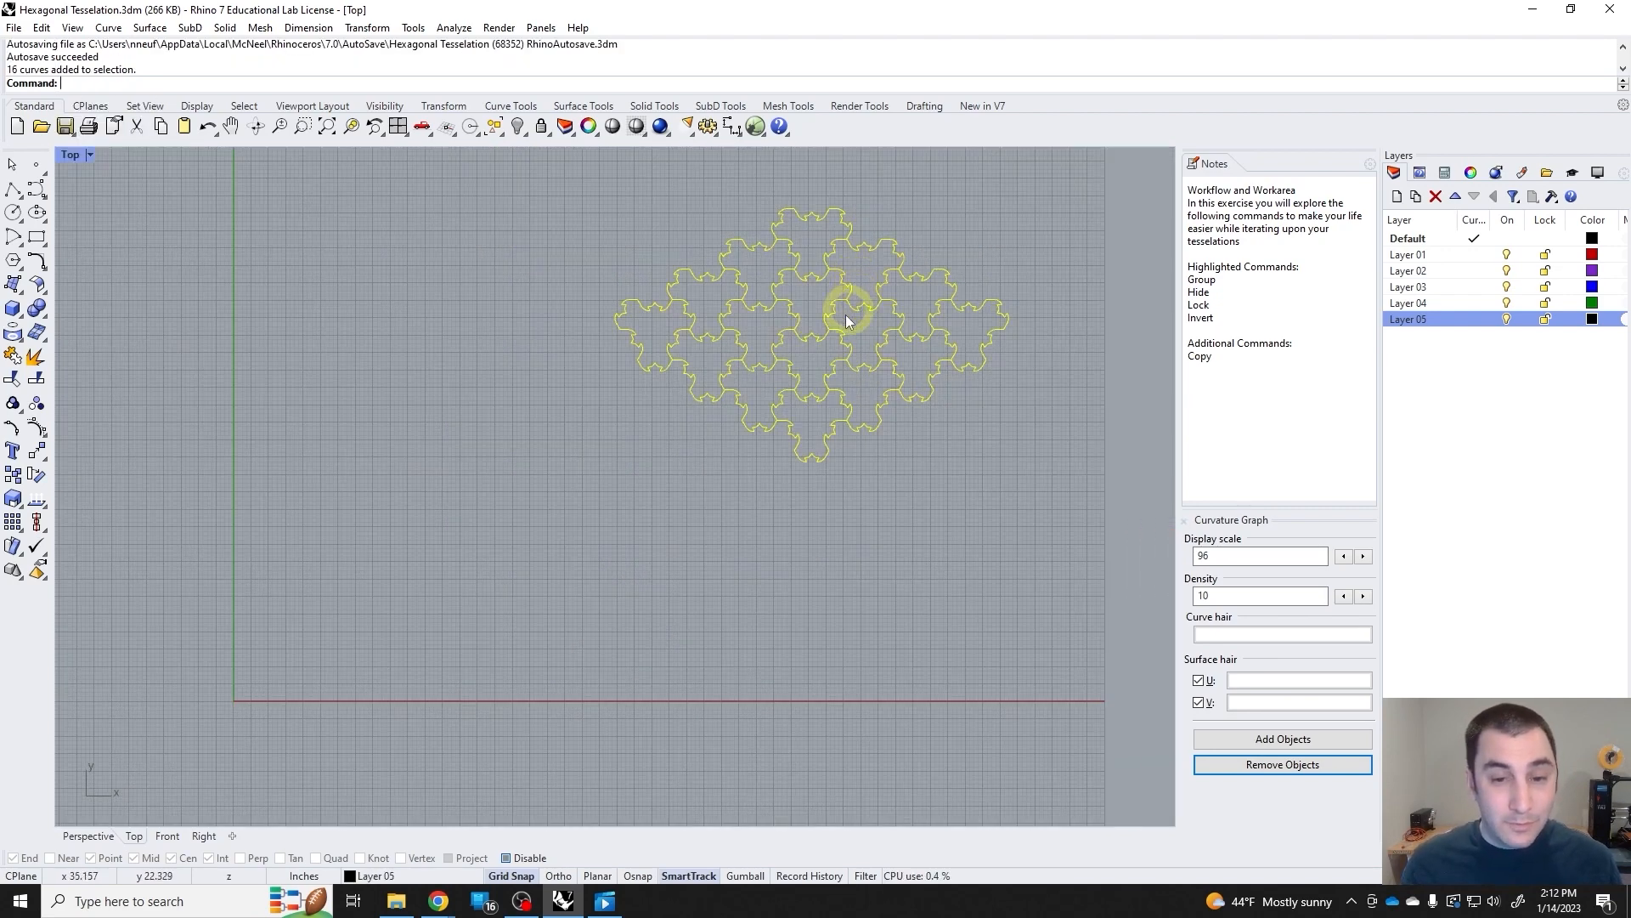
left_click(34, 453)
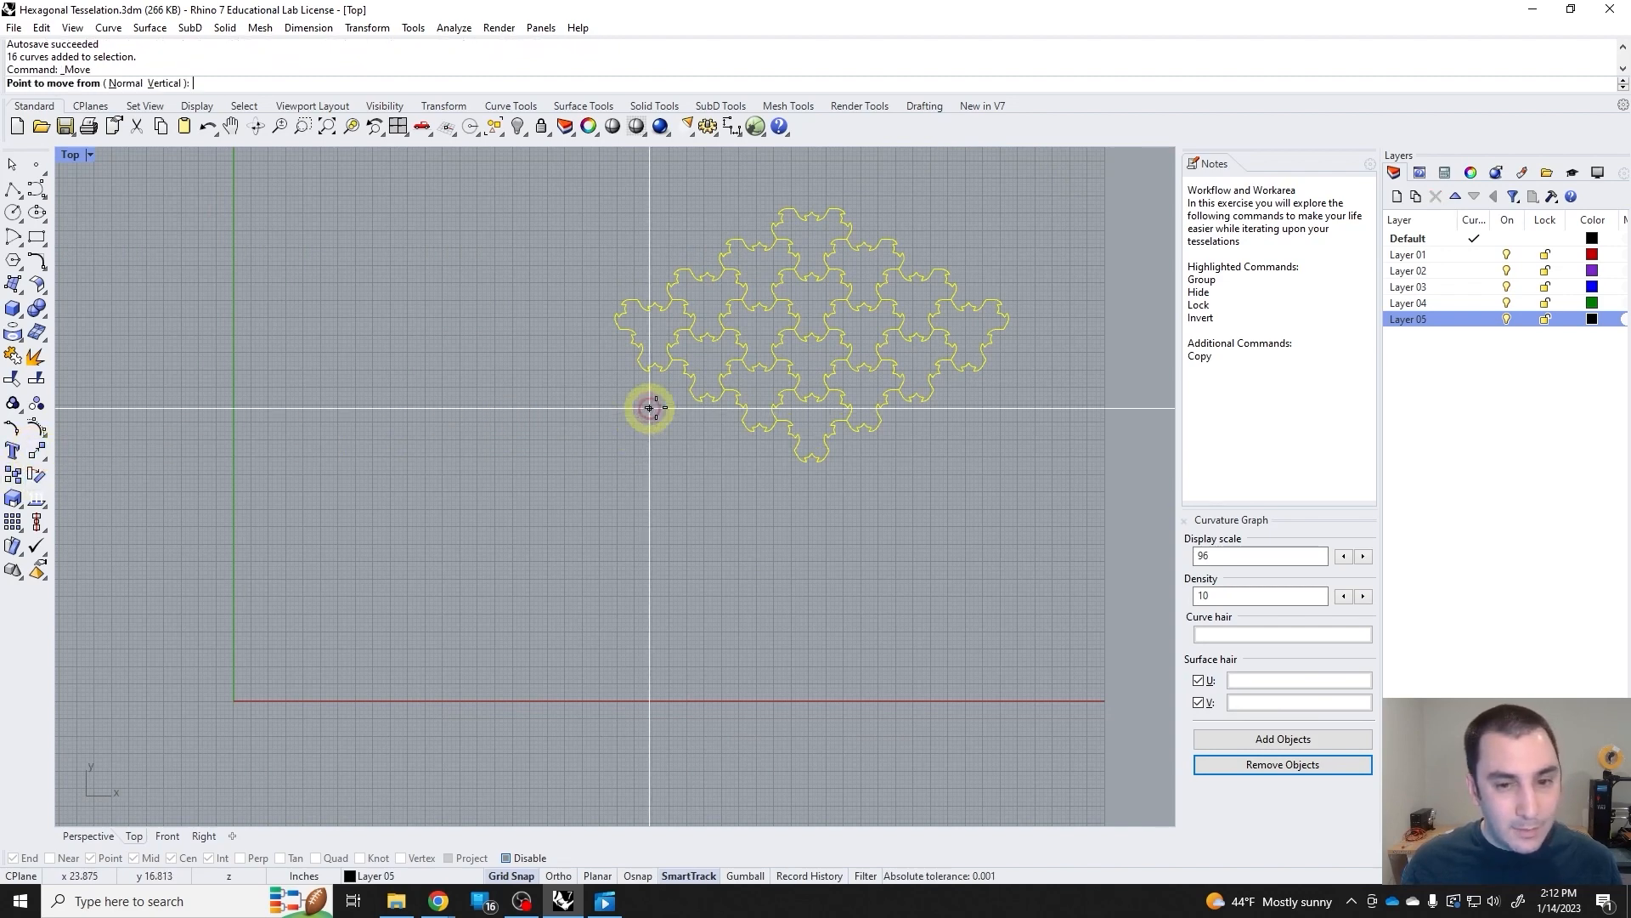
scroll(814, 329, "up", 3)
scroll(814, 329, "down", 2)
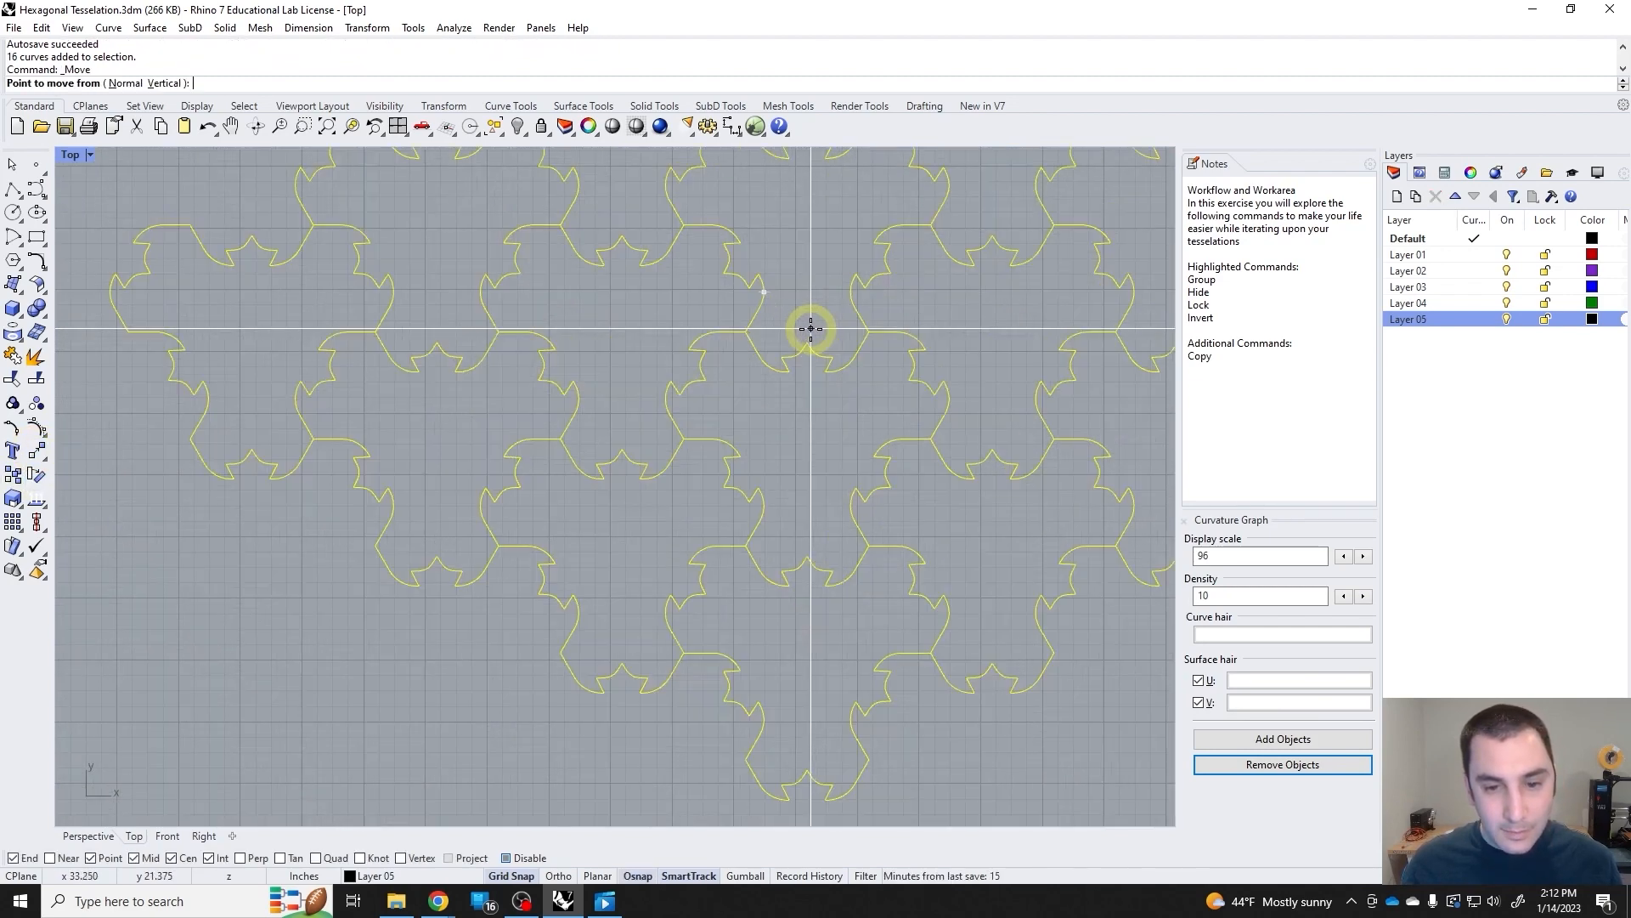
left_click(810, 329)
scroll(810, 338, "down", 3)
type("0")
key("Return")
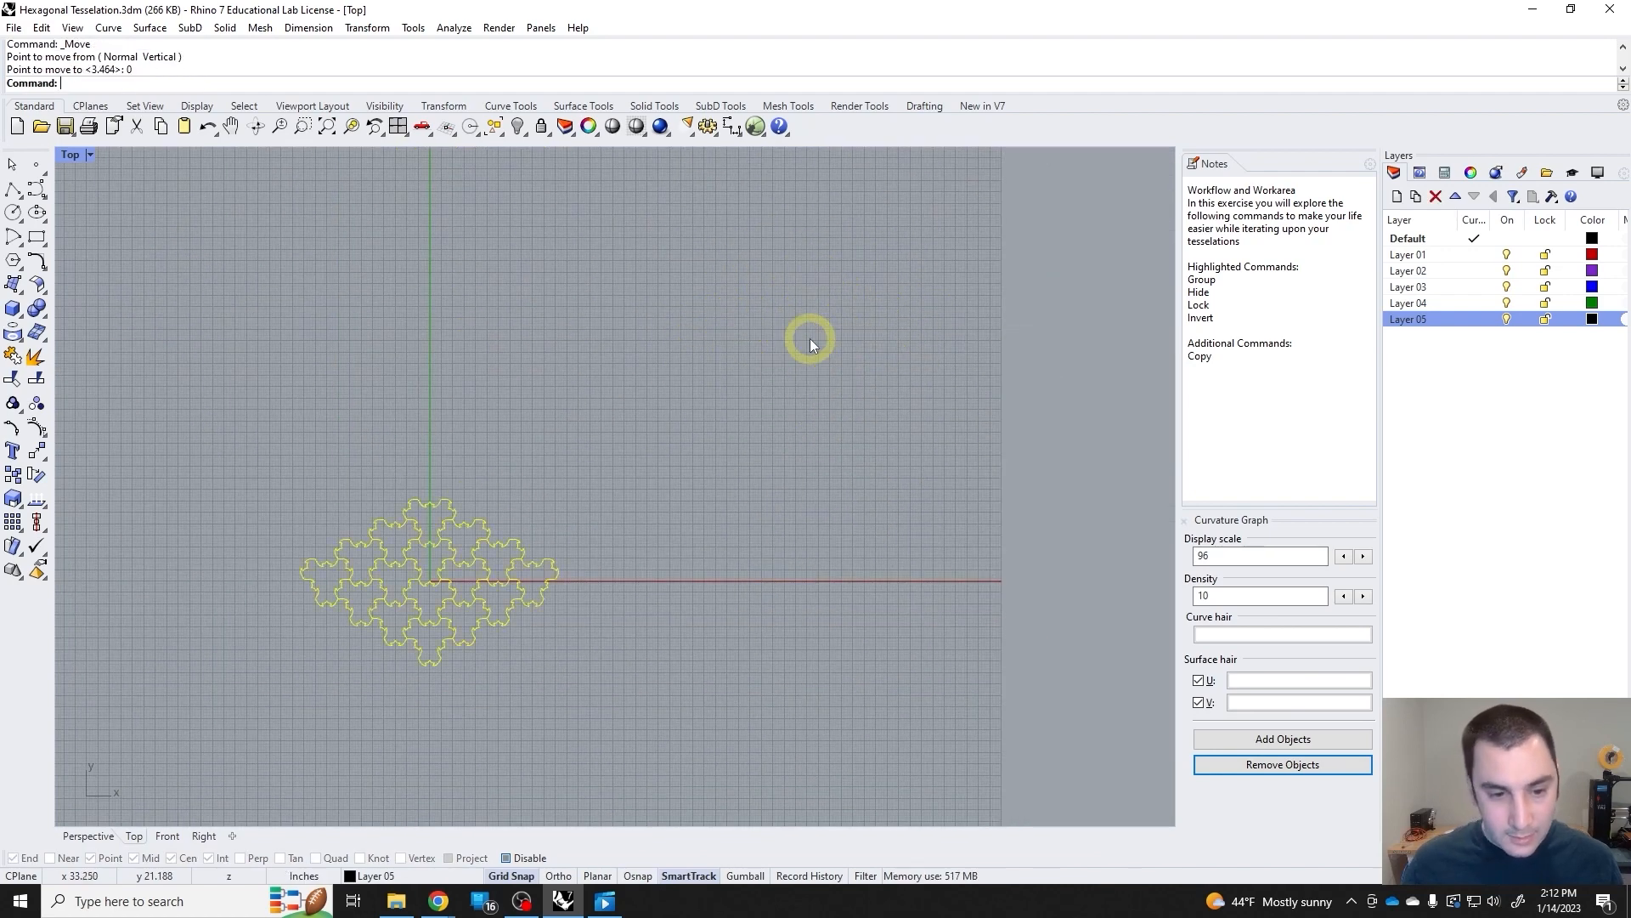
scroll(580, 521, "up", 3)
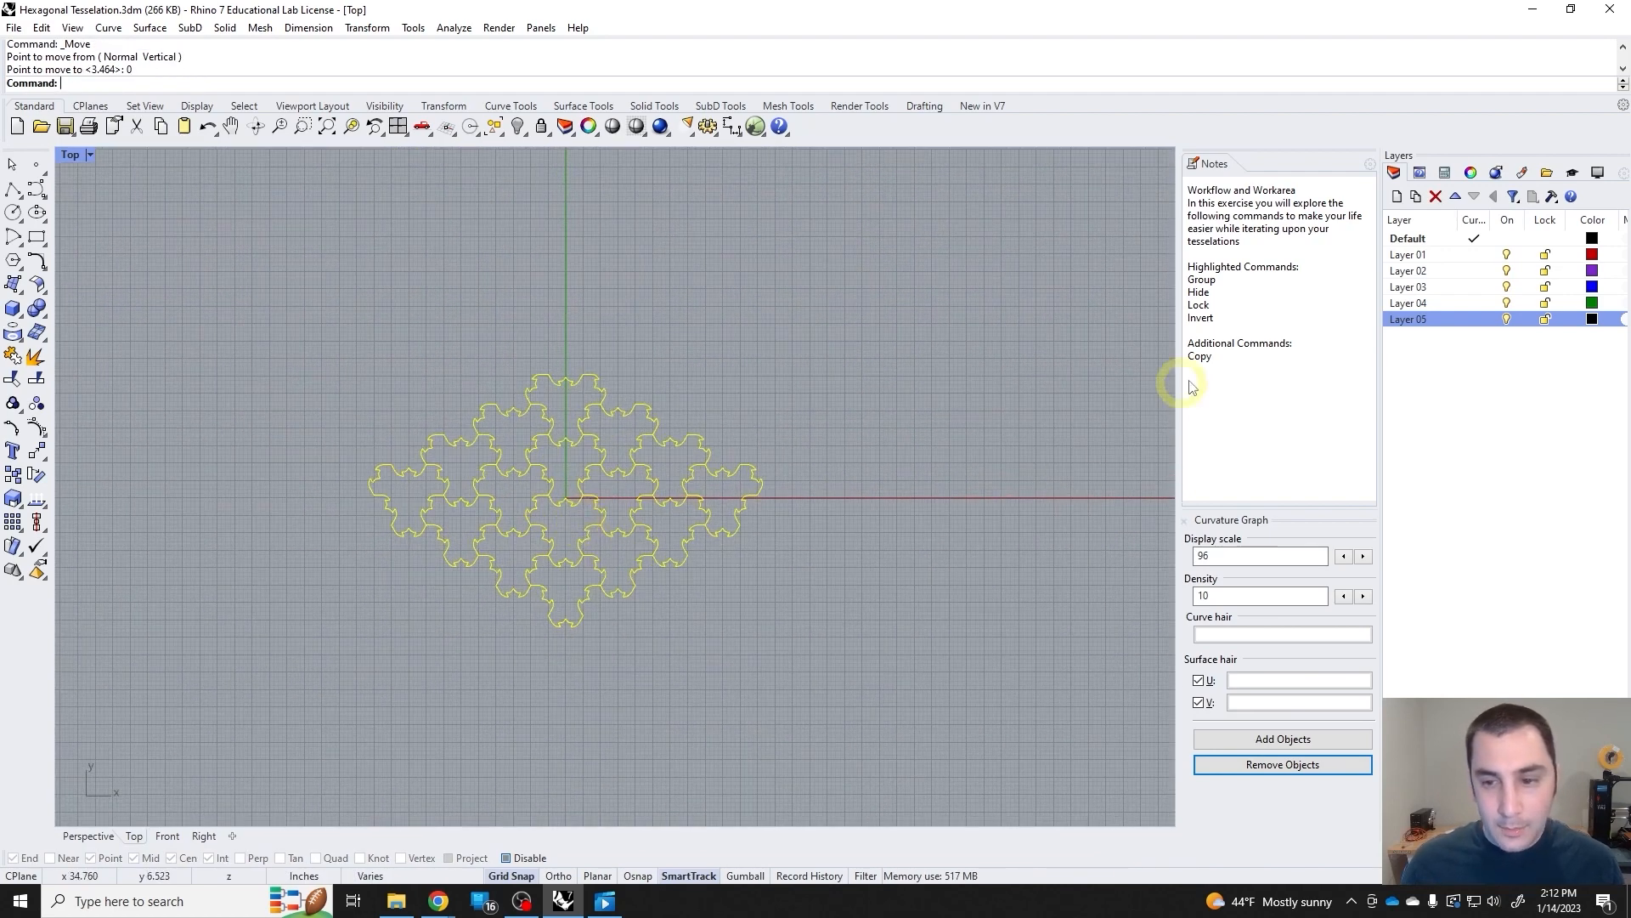
Copy the 16-tile tessellation from the origin (0) to three spaced positions along the positive X direction, with Ortho on for the first.
left_click(941, 426)
right_click_drag(751, 552, 691, 513)
left_click_drag(778, 646, 303, 327)
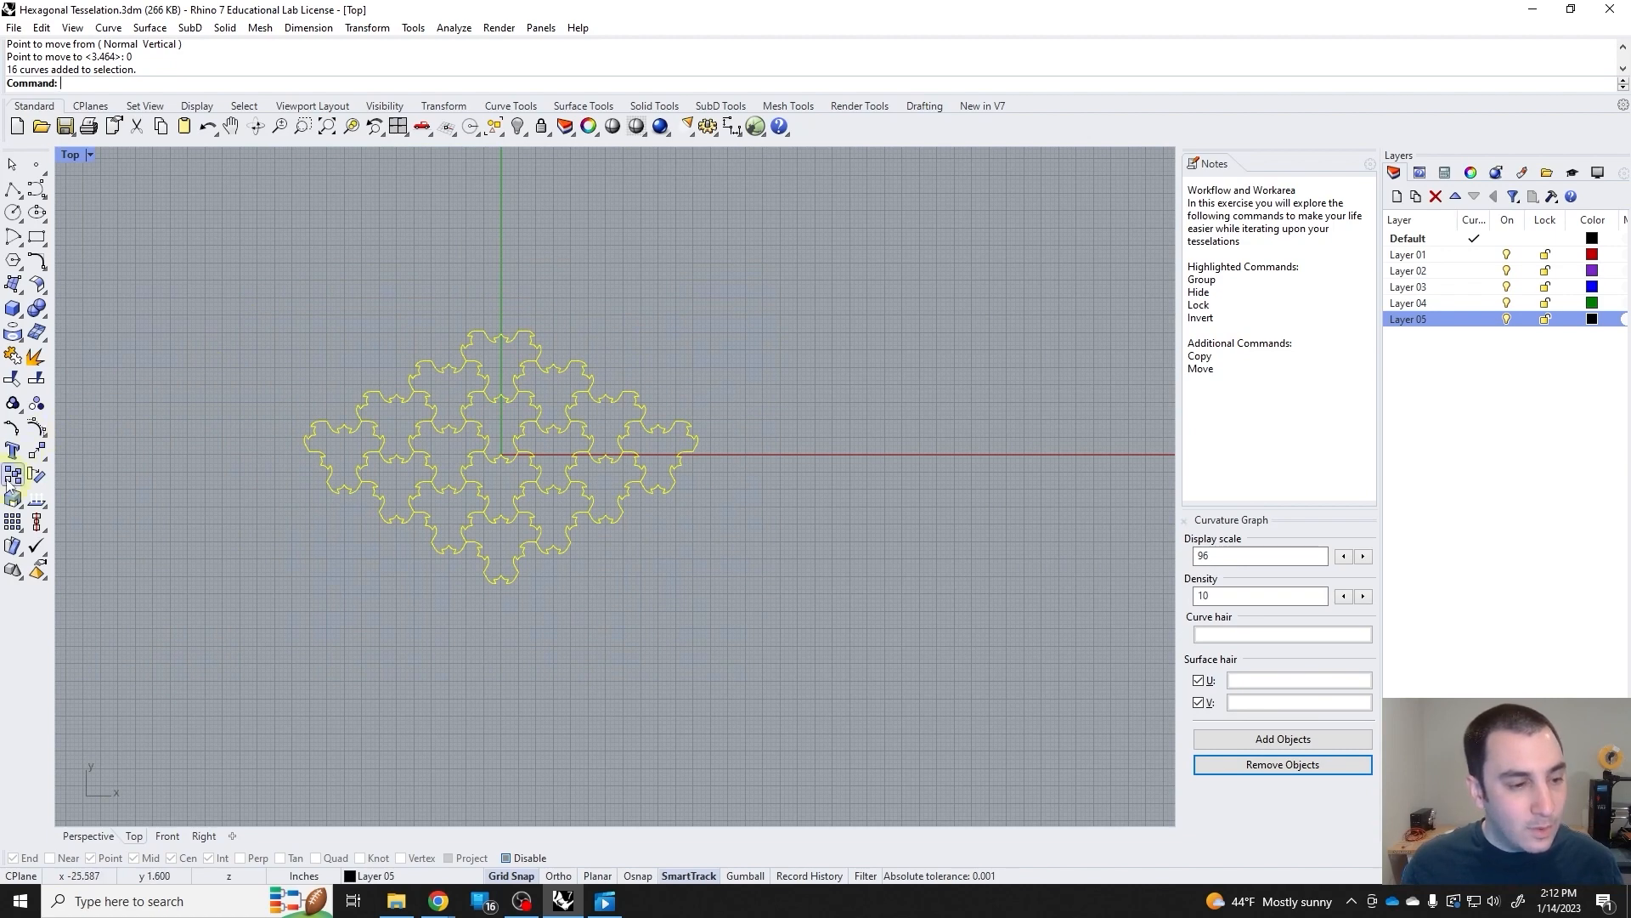
left_click(37, 450)
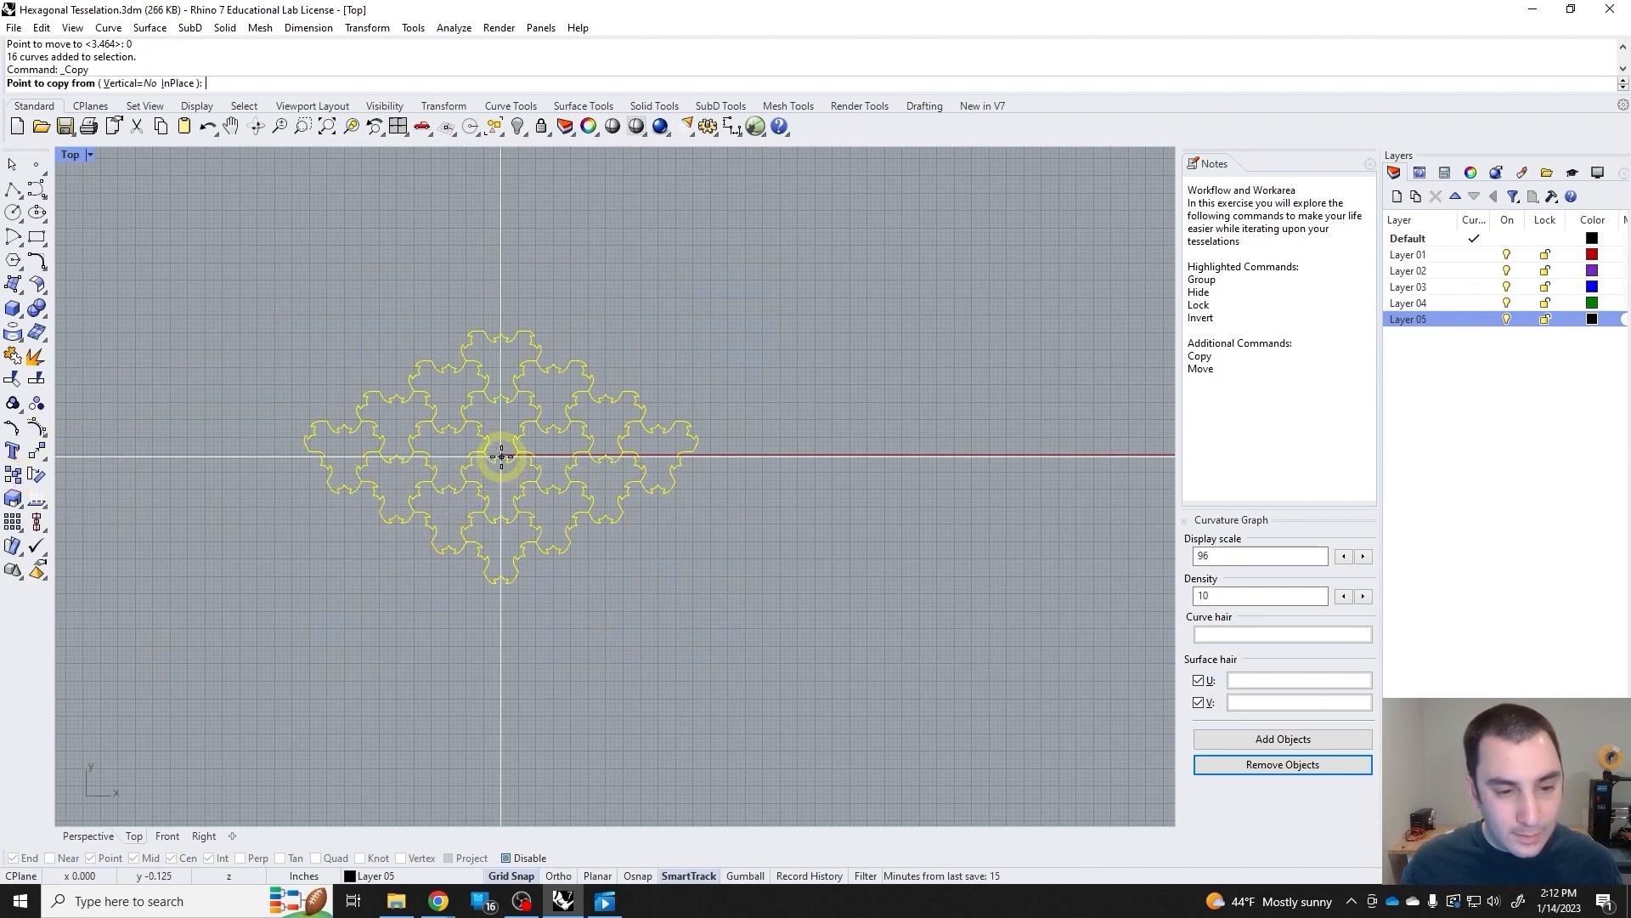
type("0")
key("Return")
scroll(612, 441, "down", 4)
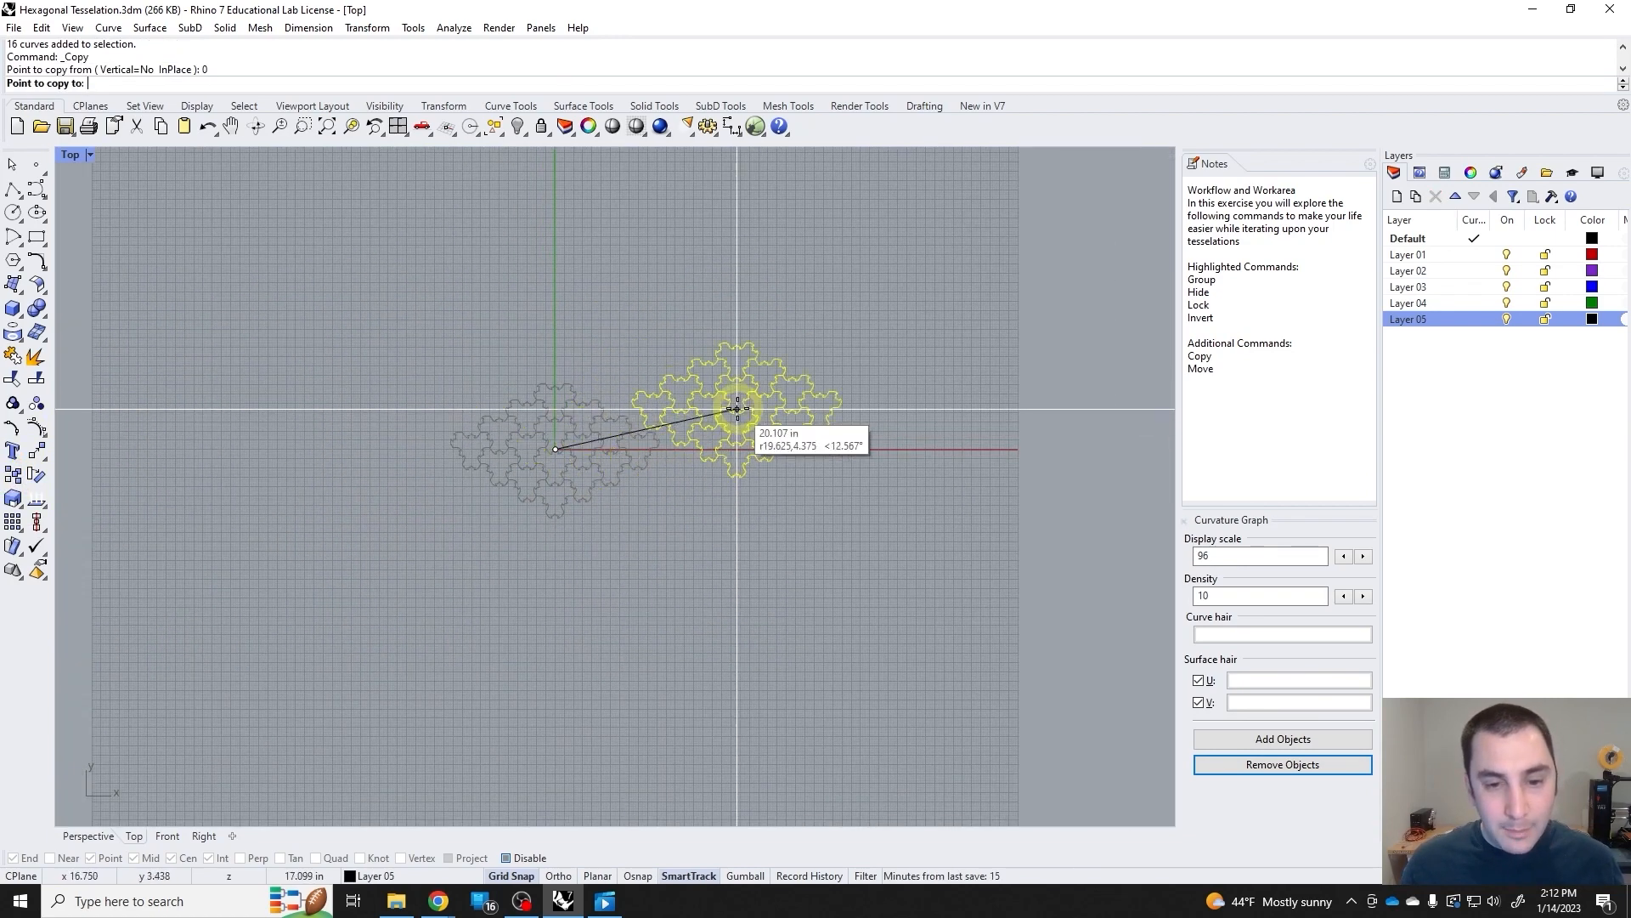
key("F8")
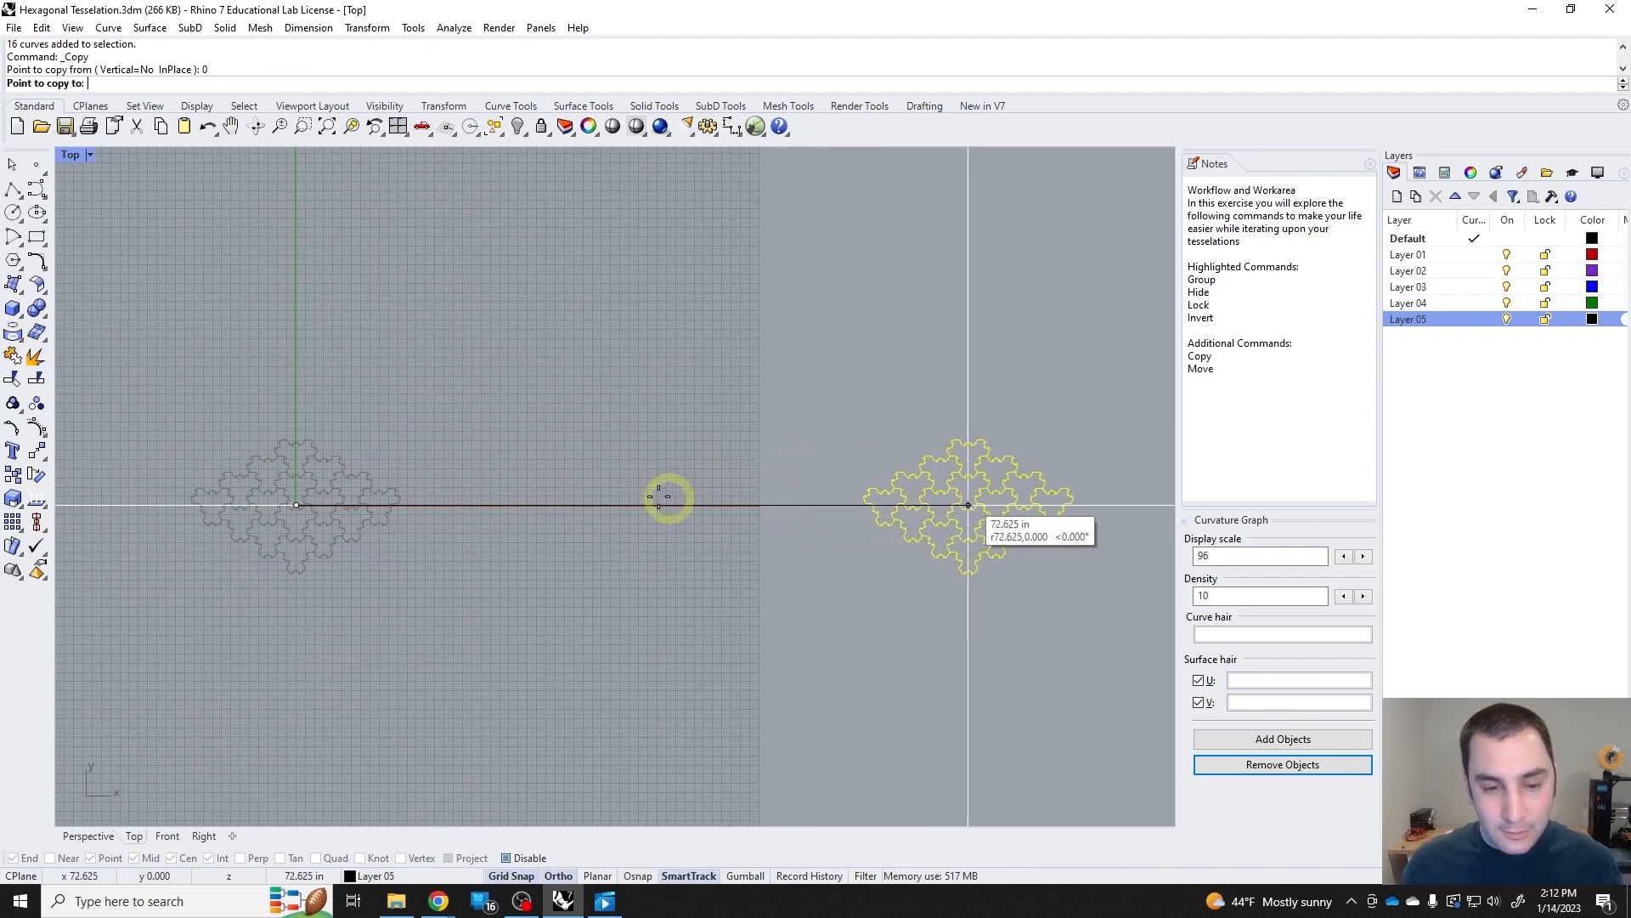
left_click(606, 505)
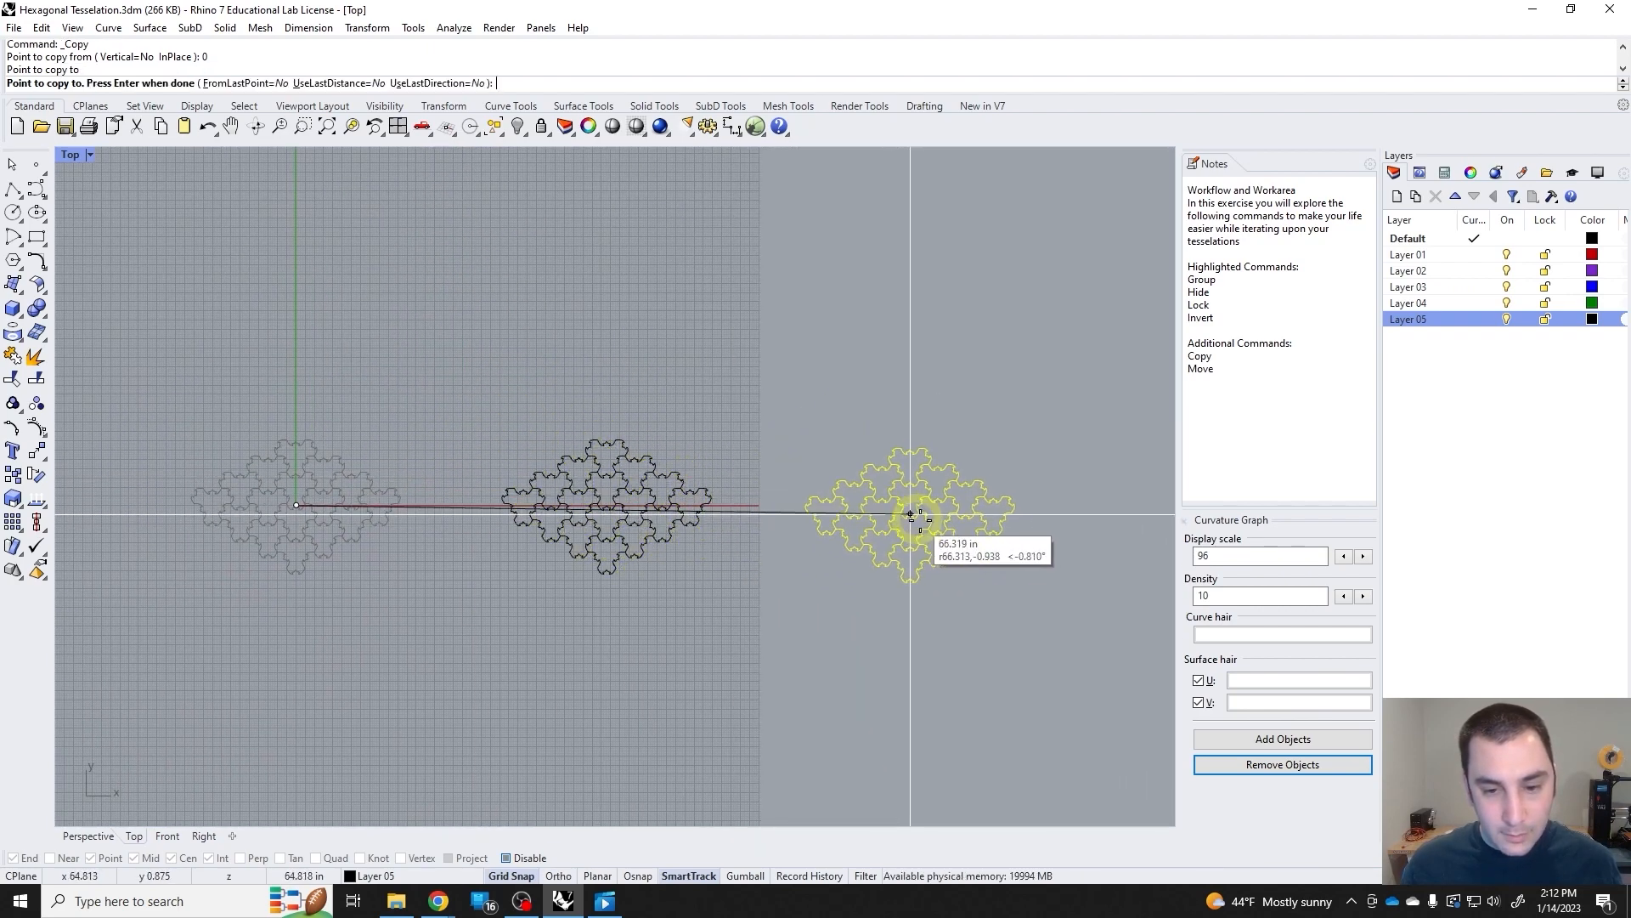
left_click(923, 520, "shift")
right_click_drag(980, 523, 630, 521)
left_click(947, 493, "shift")
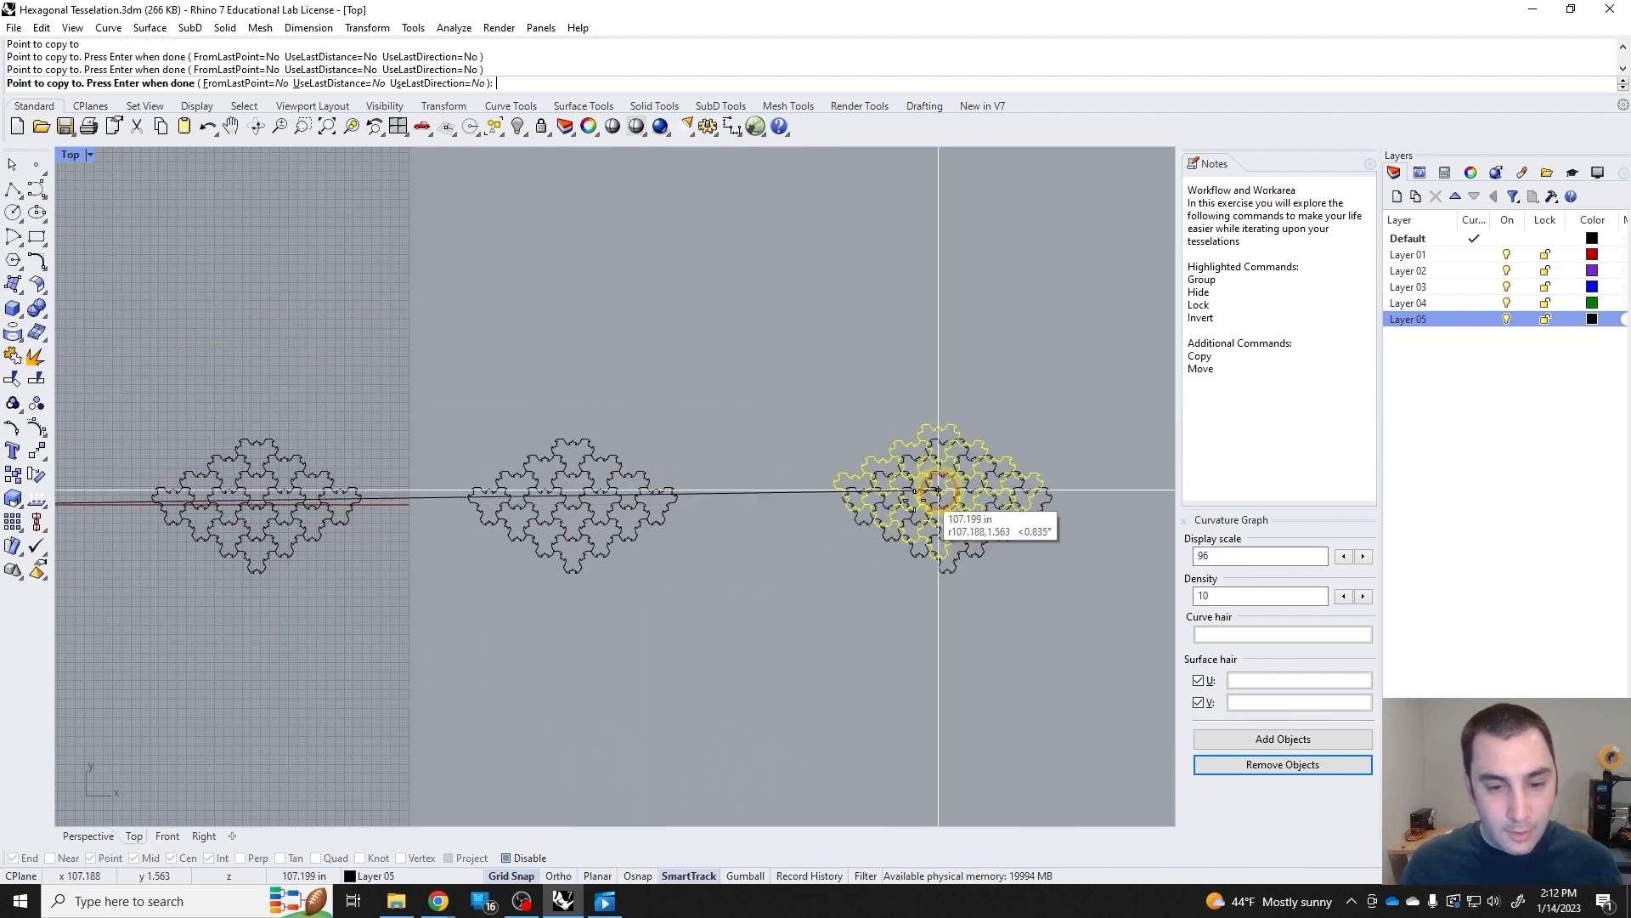
key("Return")
Undo the copying of the tessellation and redo it.
right_click_drag(544, 550, 879, 493)
right_click_drag(521, 524, 376, 541)
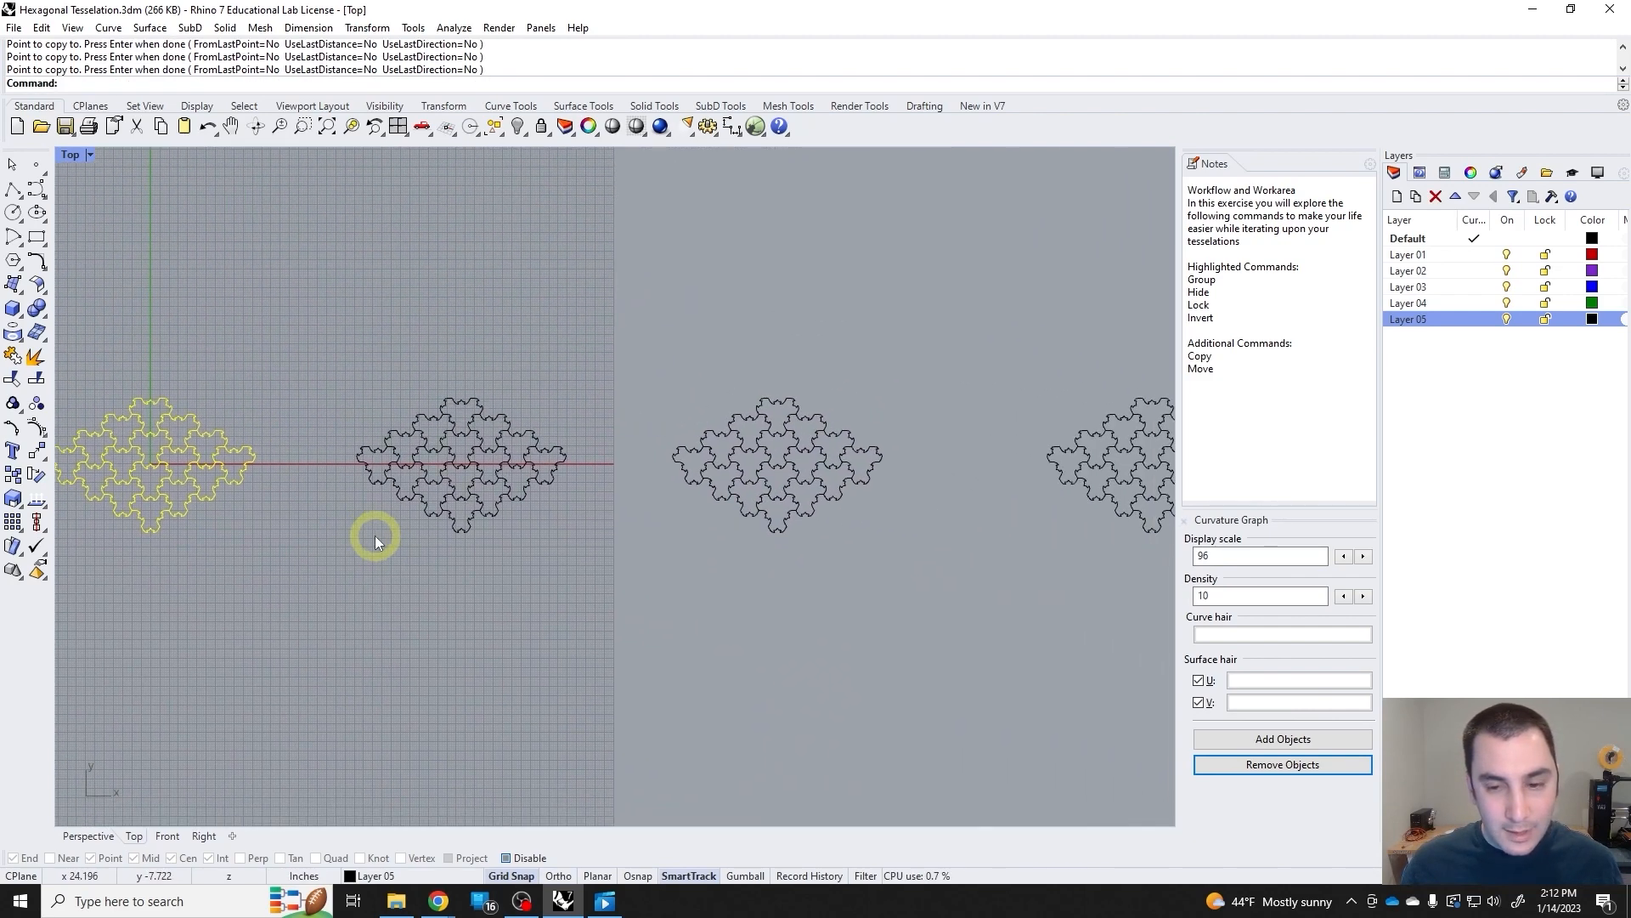
key("ctrl+z")
key("ctrl+y")
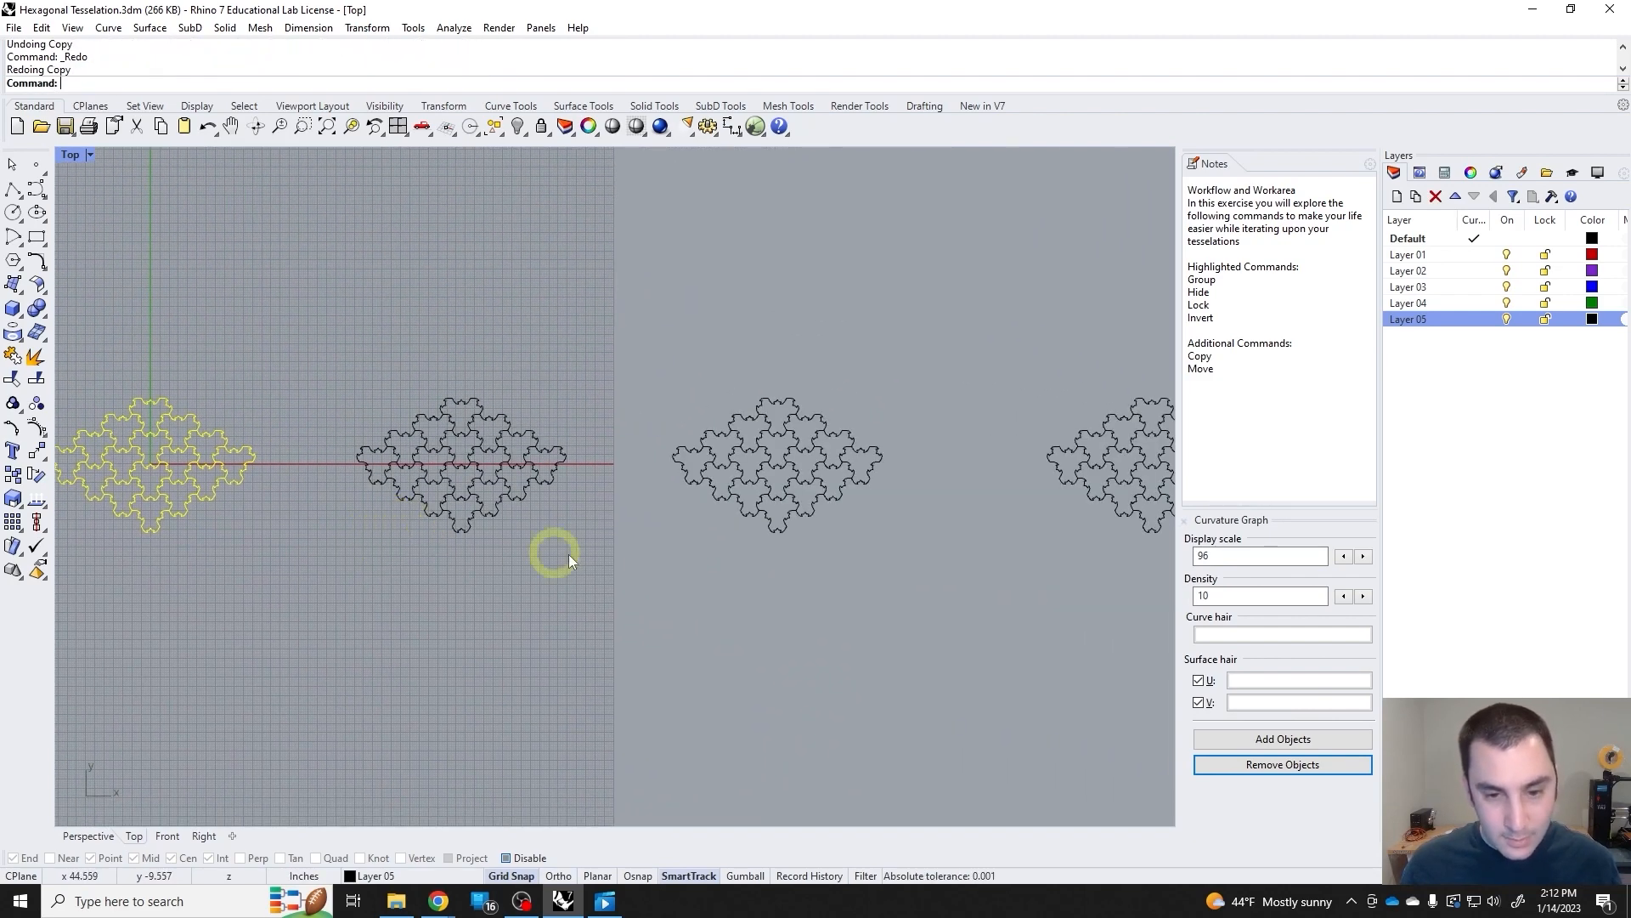
Delete the four central tiles around the origin from the original tessellation, leaving a ring of tiles.
left_click(383, 563)
right_click_drag(382, 562, 579, 537)
left_click_drag(279, 372, 279, 371)
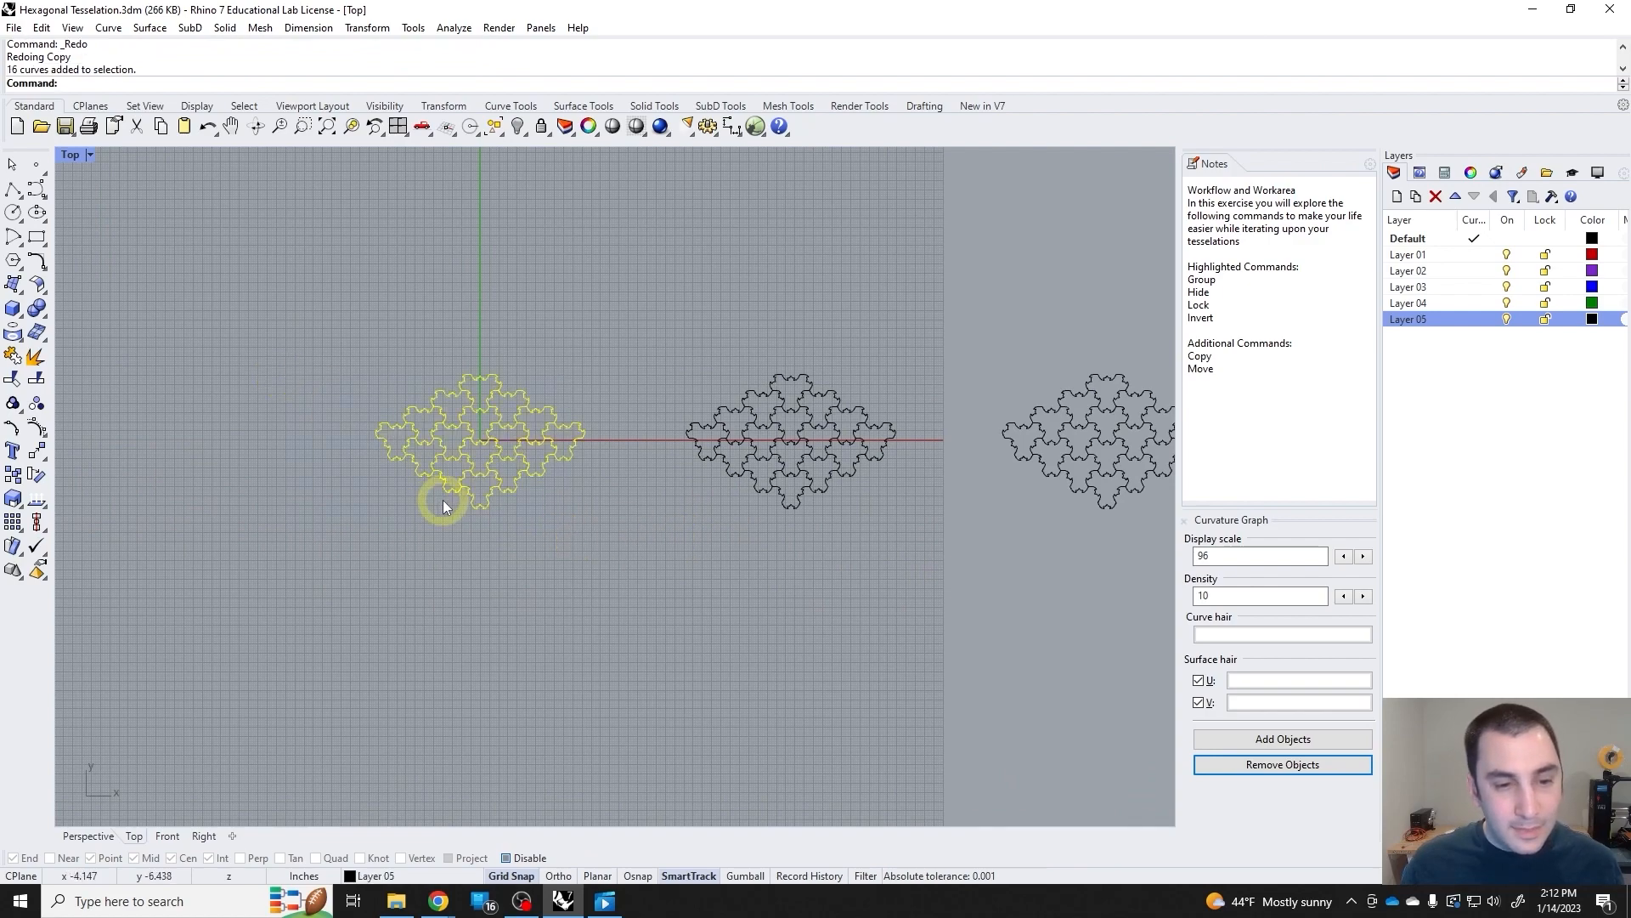
scroll(441, 500, "up", 4)
left_click(657, 548)
scroll(520, 450, "up", 10)
right_click_drag(527, 447, 614, 482)
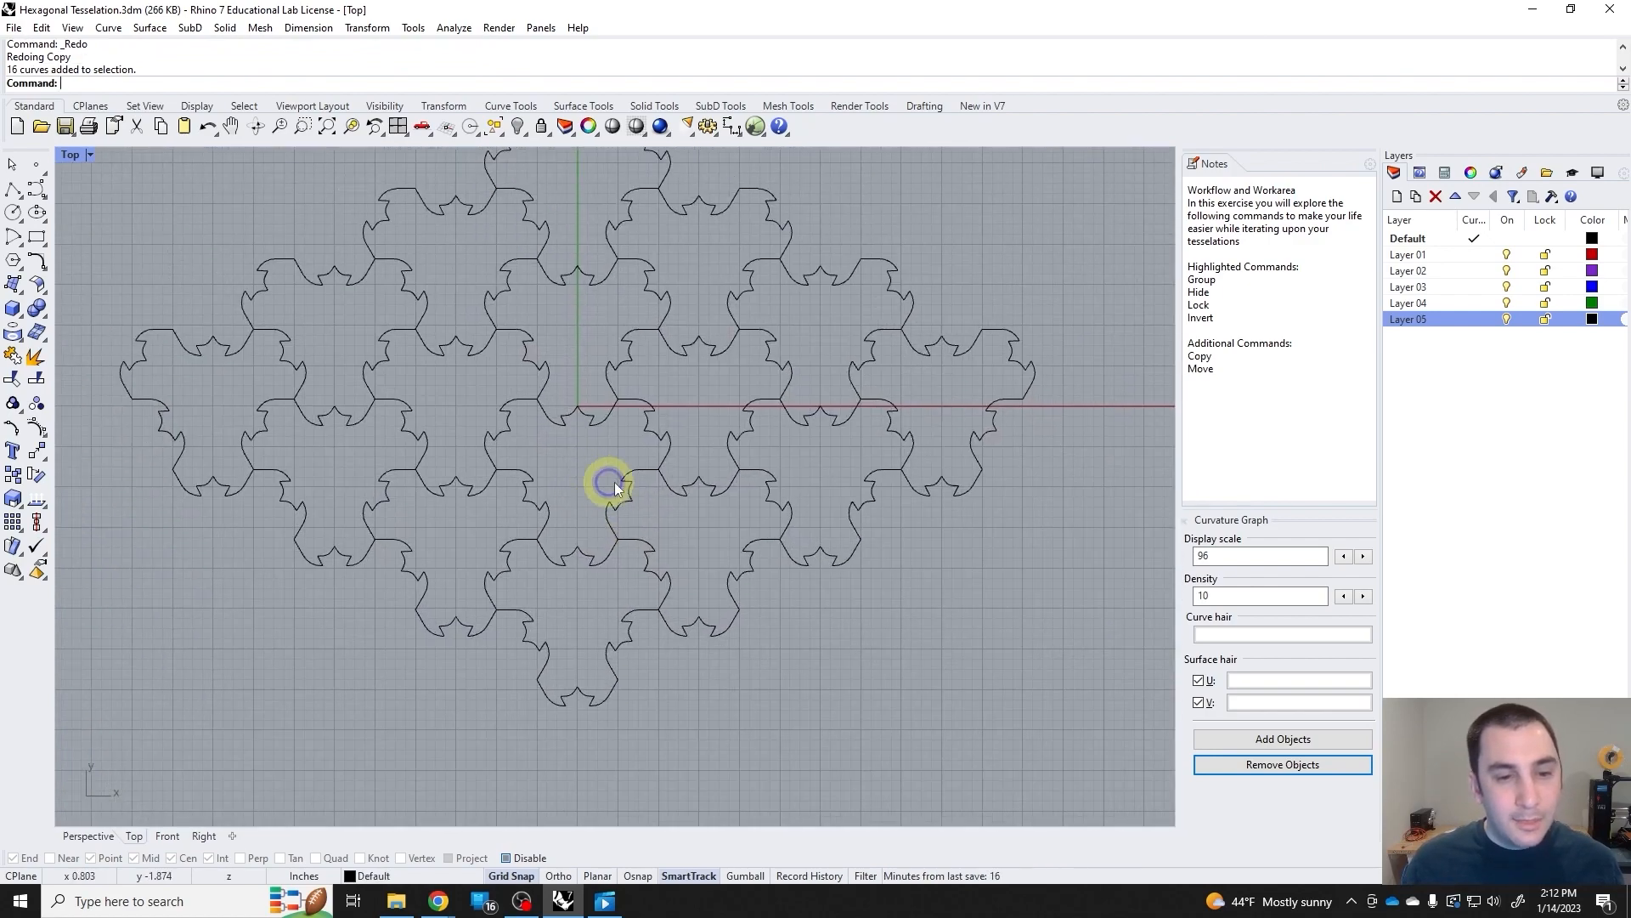
left_click_drag(695, 434, 461, 365)
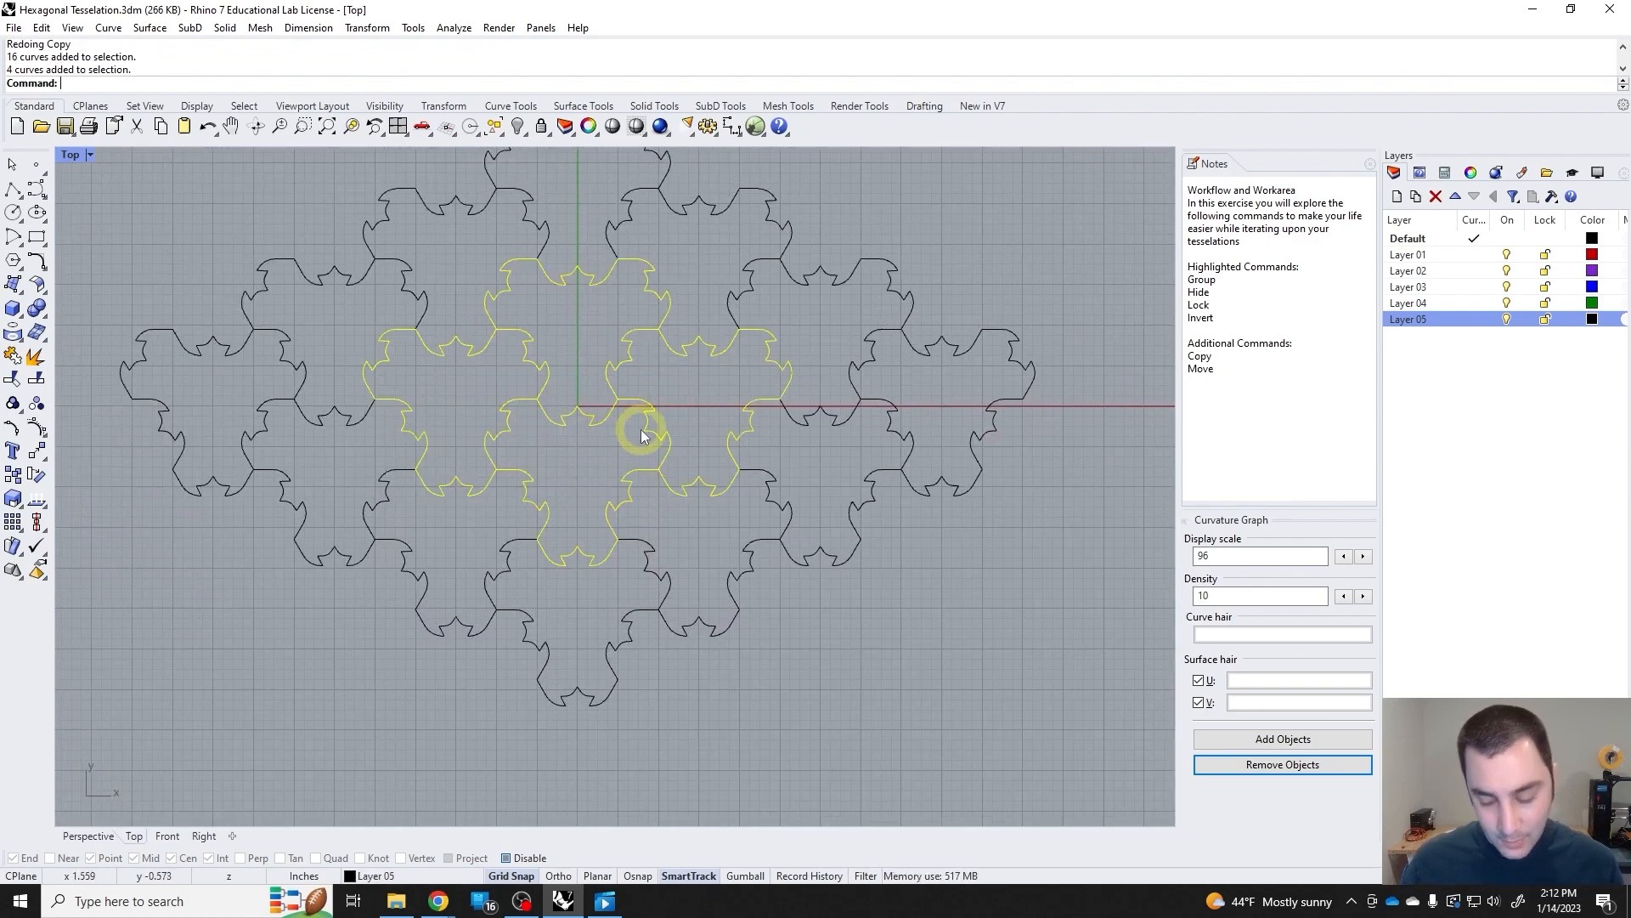
key("Delete")
scroll(640, 432, "down", 3)
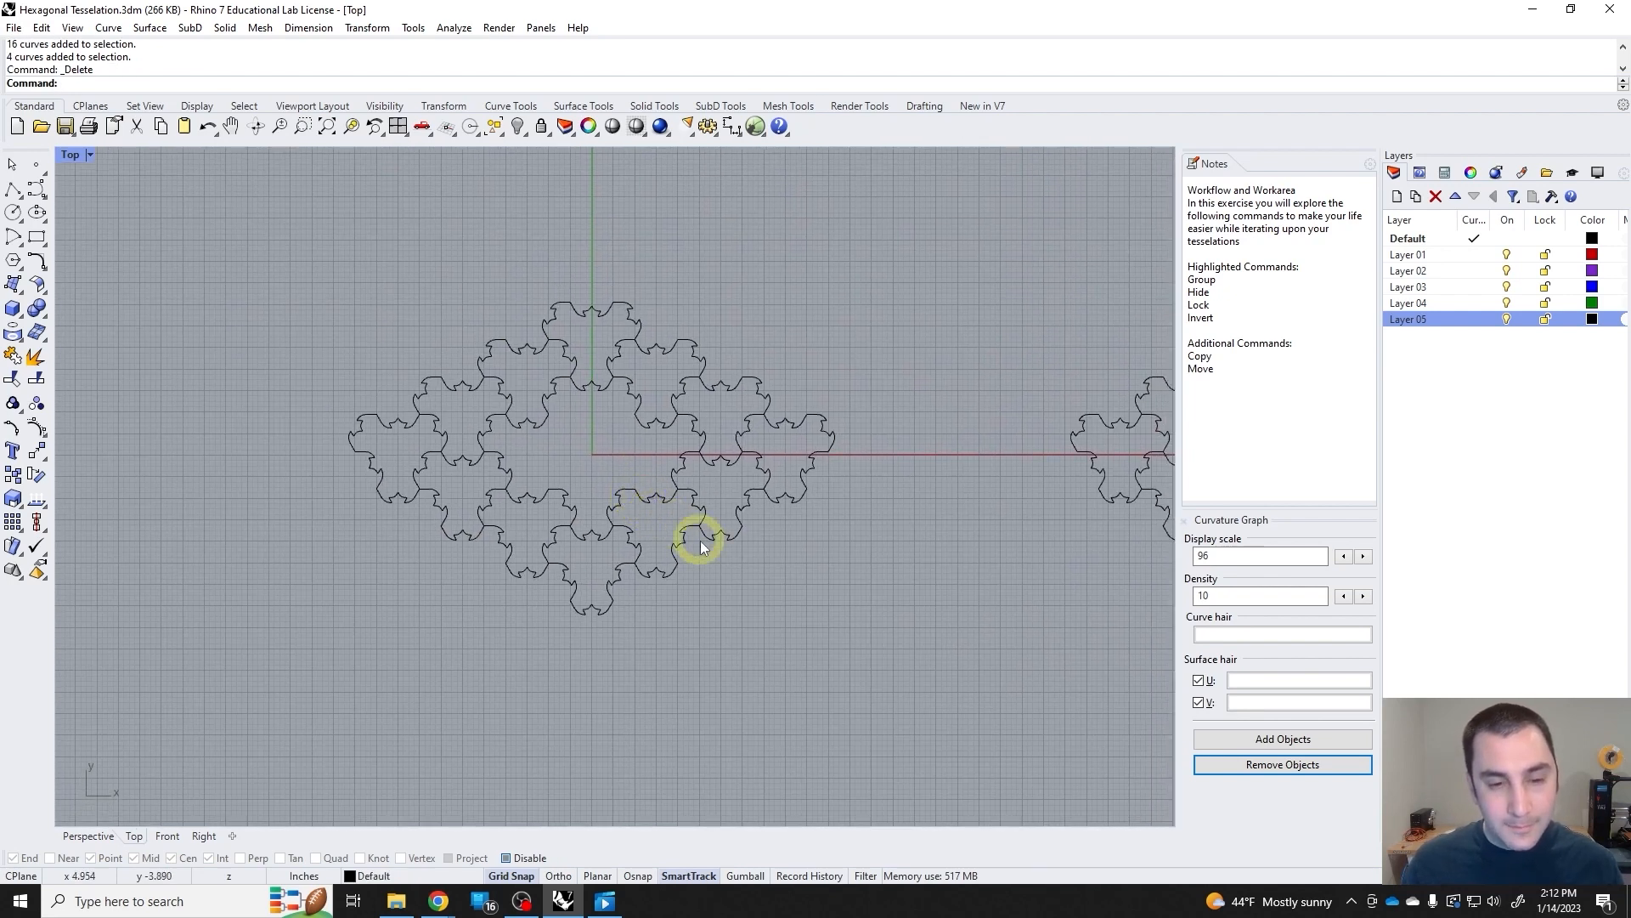
Select the entire ring of tiles with a crossing selection and clear the selection.
right_click_drag(719, 578, 695, 563)
left_click_drag(794, 616, 335, 280)
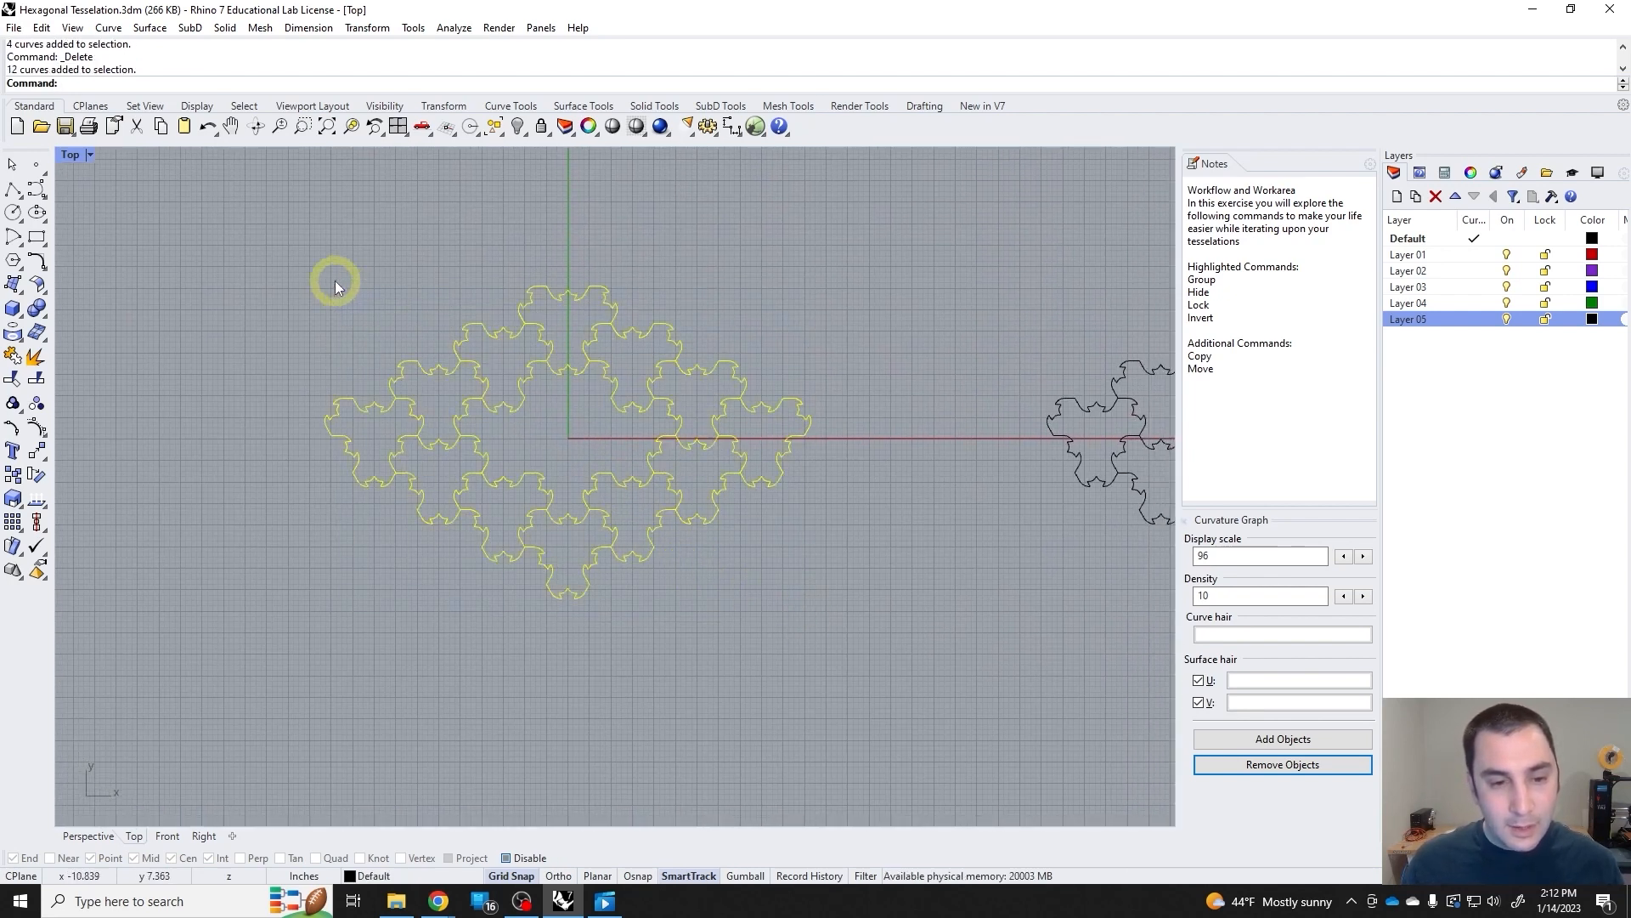
left_click_drag(798, 605, 329, 279)
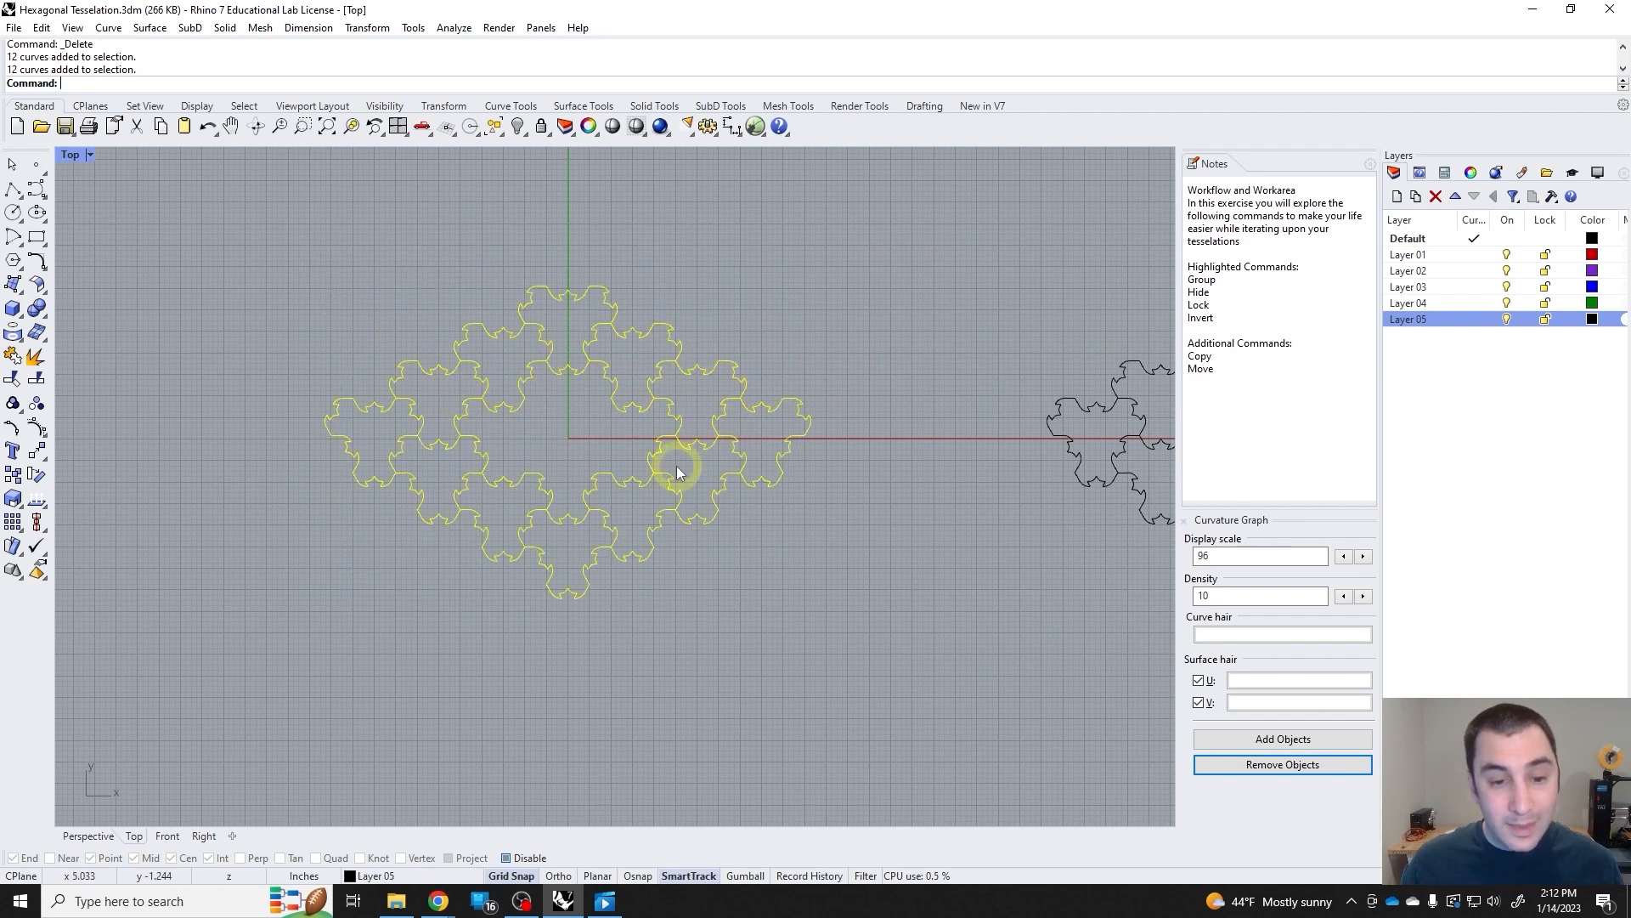
left_click(818, 577)
Try crossing and single selections on the tiles at the ring's positive-X end, finishing with the three outermost tiles.
left_click_drag(786, 480, 699, 477)
left_click_drag(691, 558, 660, 483)
left_click(710, 523)
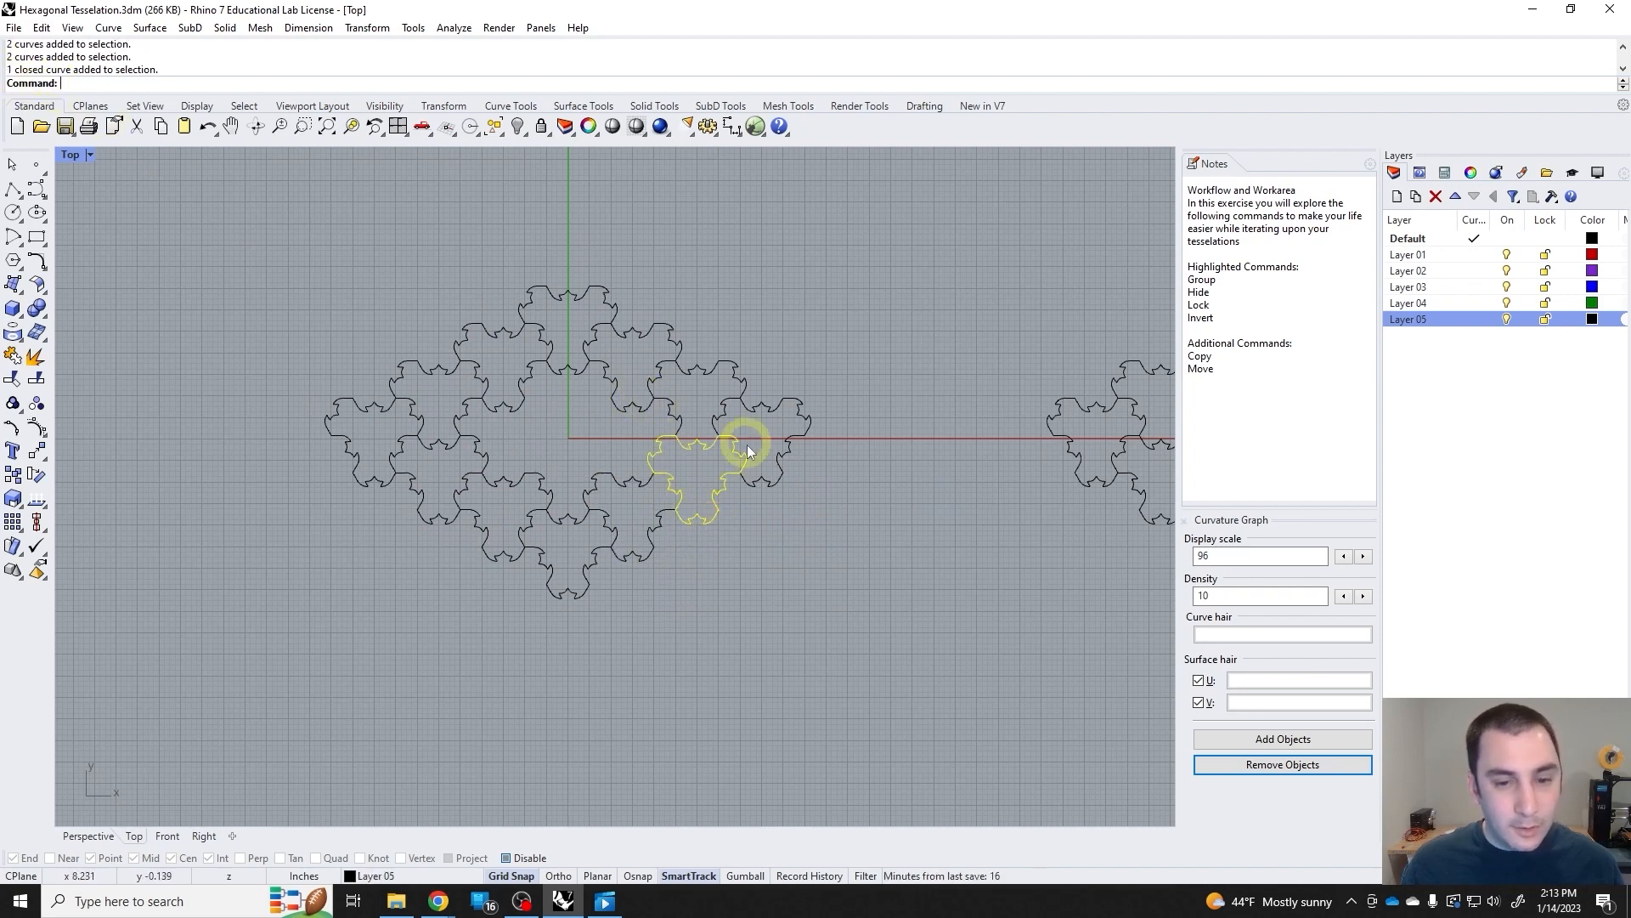
left_click(756, 477)
left_click(796, 494)
left_click_drag(828, 538, 692, 399)
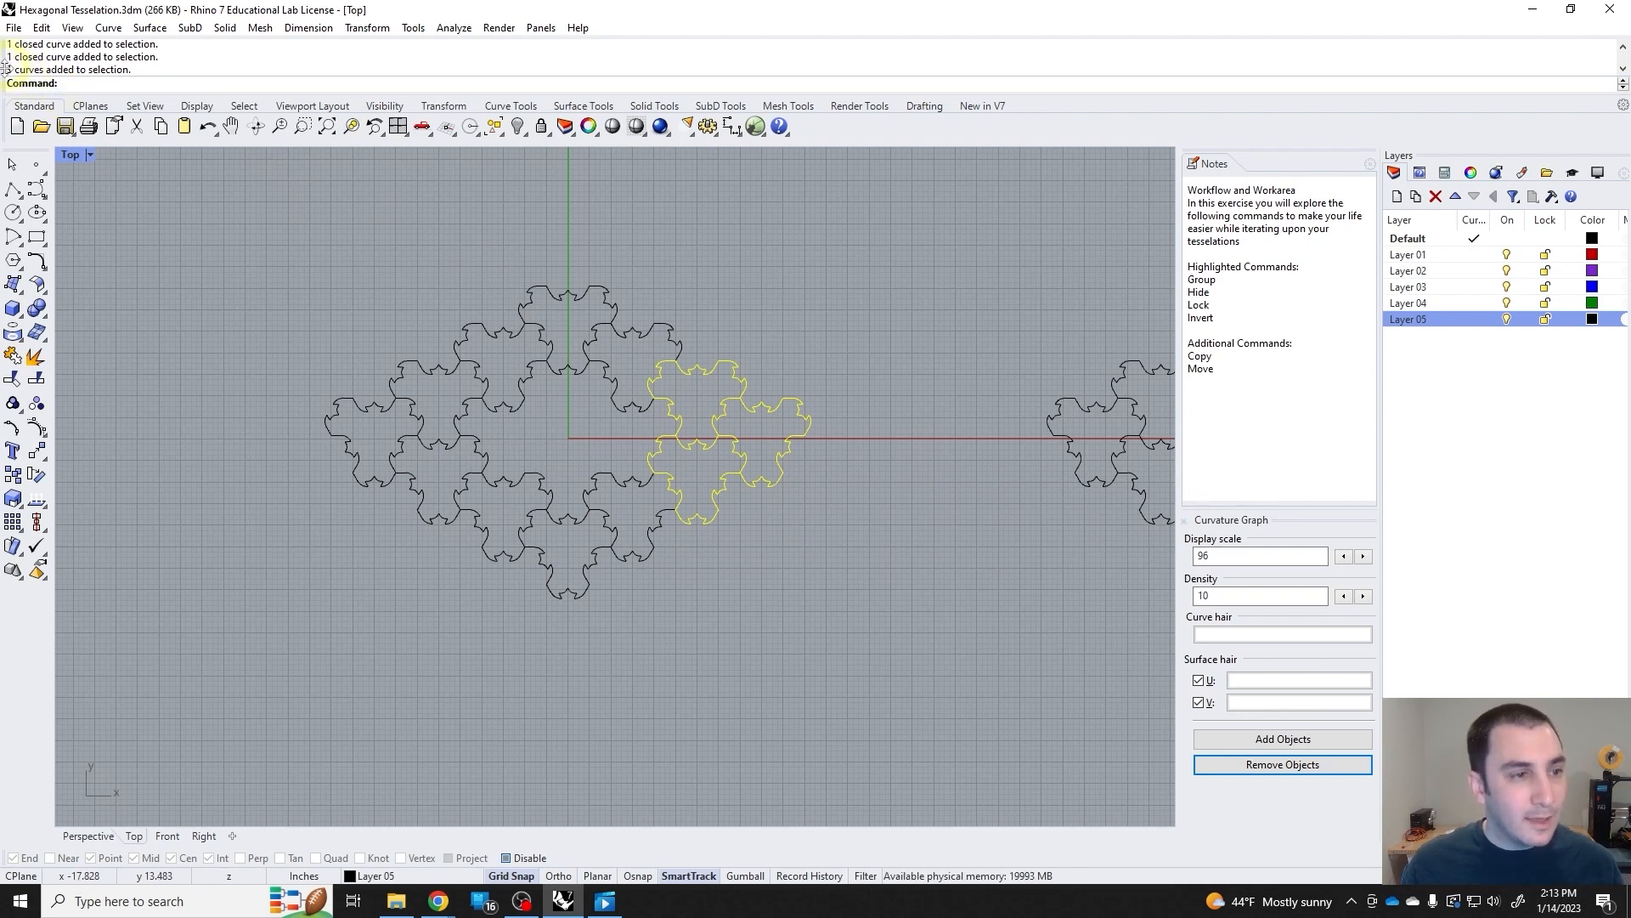
left_click_drag(854, 513, 697, 387)
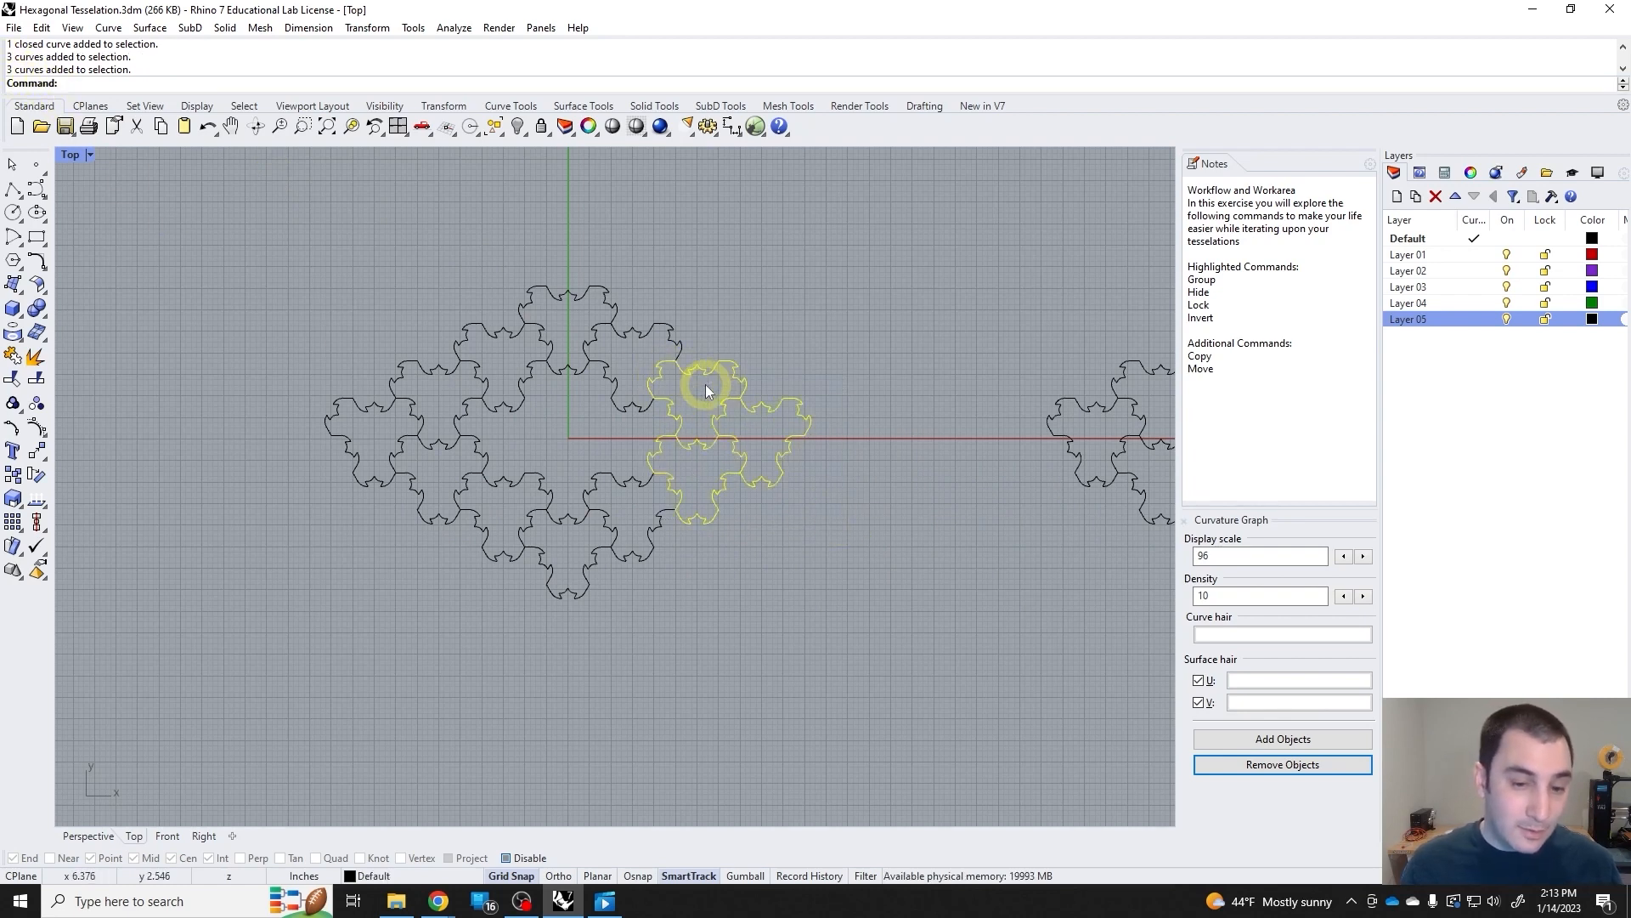
Select the ring's lowest tile by itself, and then the whole ring with a crossing selection.
left_click(797, 533)
left_click_drag(880, 656, 714, 527)
left_click(602, 568)
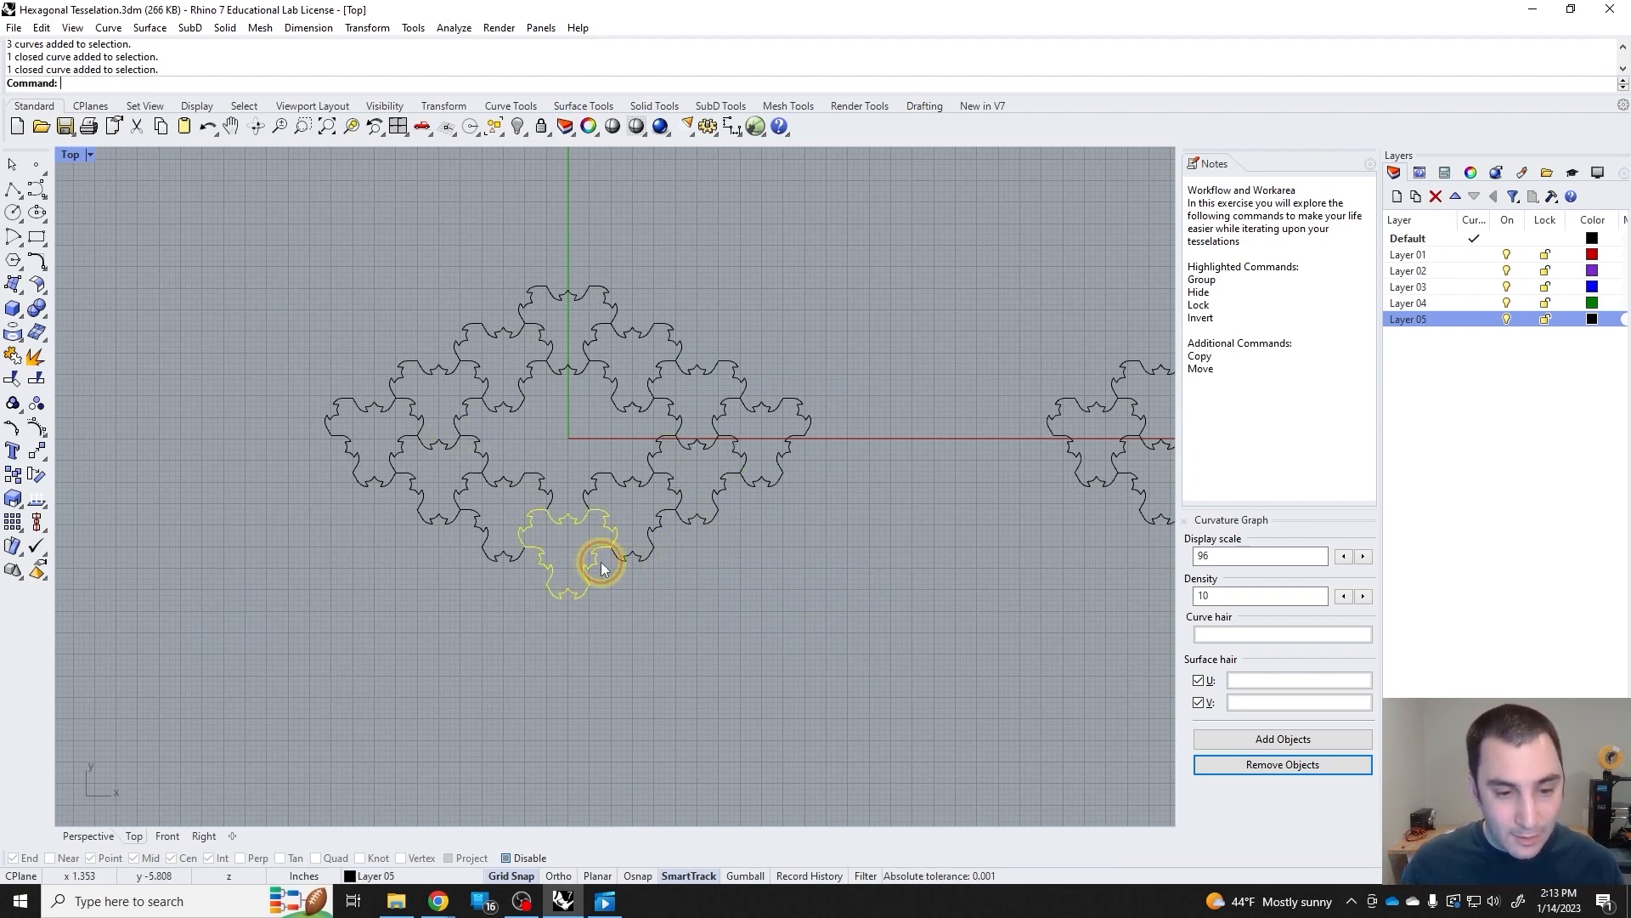
left_click_drag(840, 568, 400, 317)
left_click(758, 568)
left_click_drag(850, 611, 365, 324)
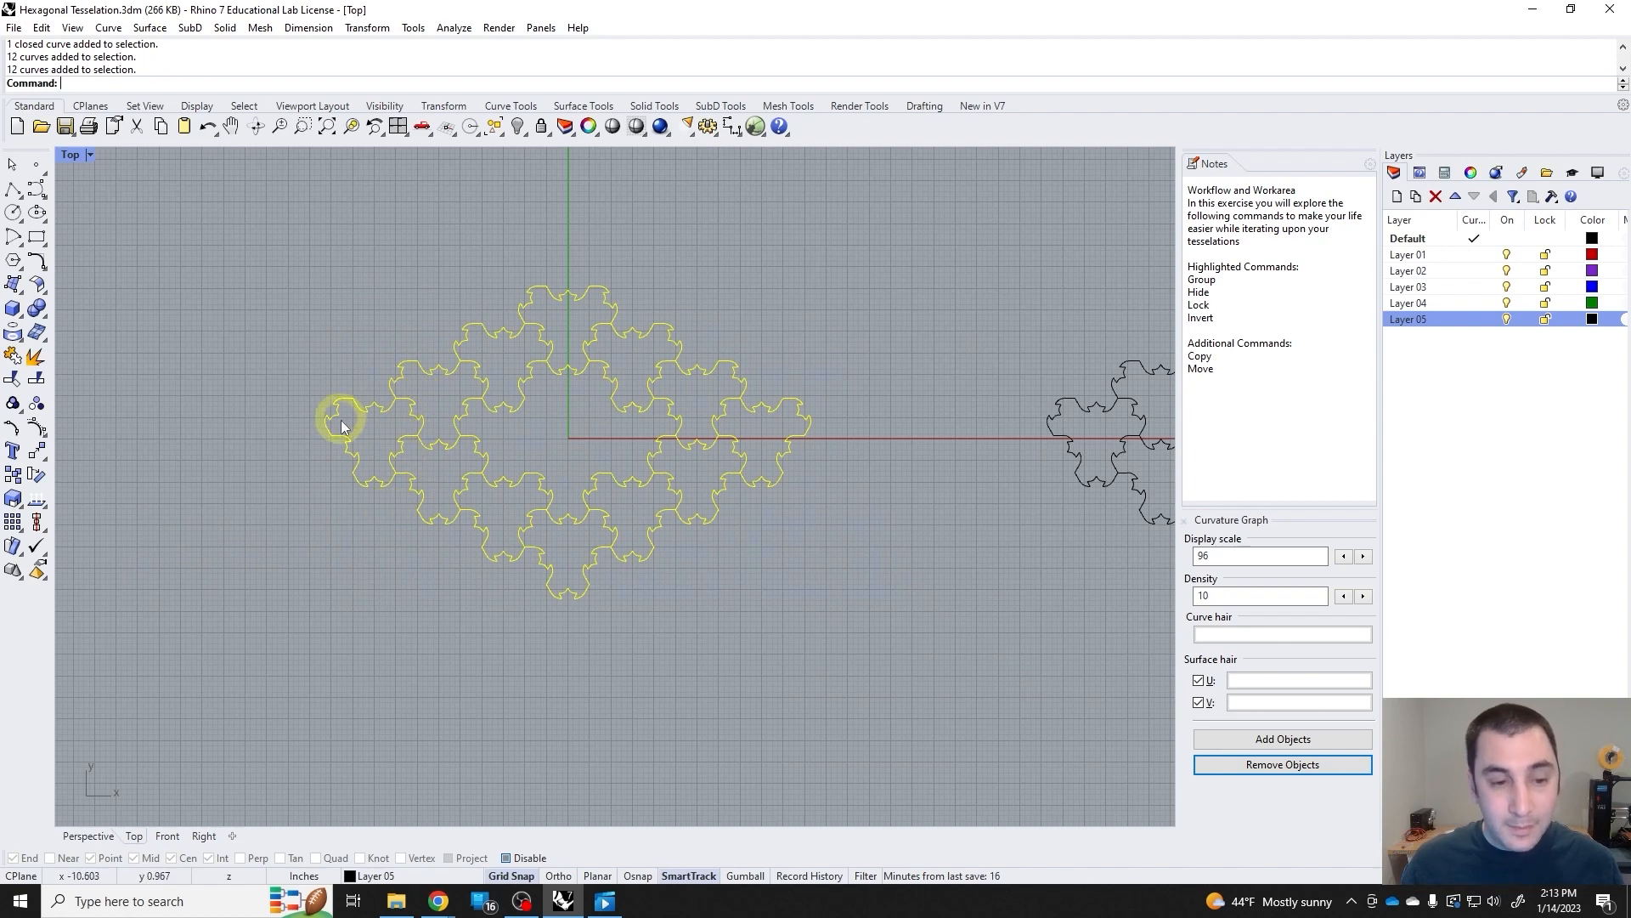
Try shifting all ring tiles except the one farthest along positive X, undo the shift and clear the selection.
left_click(770, 635)
left_click_drag(690, 637, 310, 308)
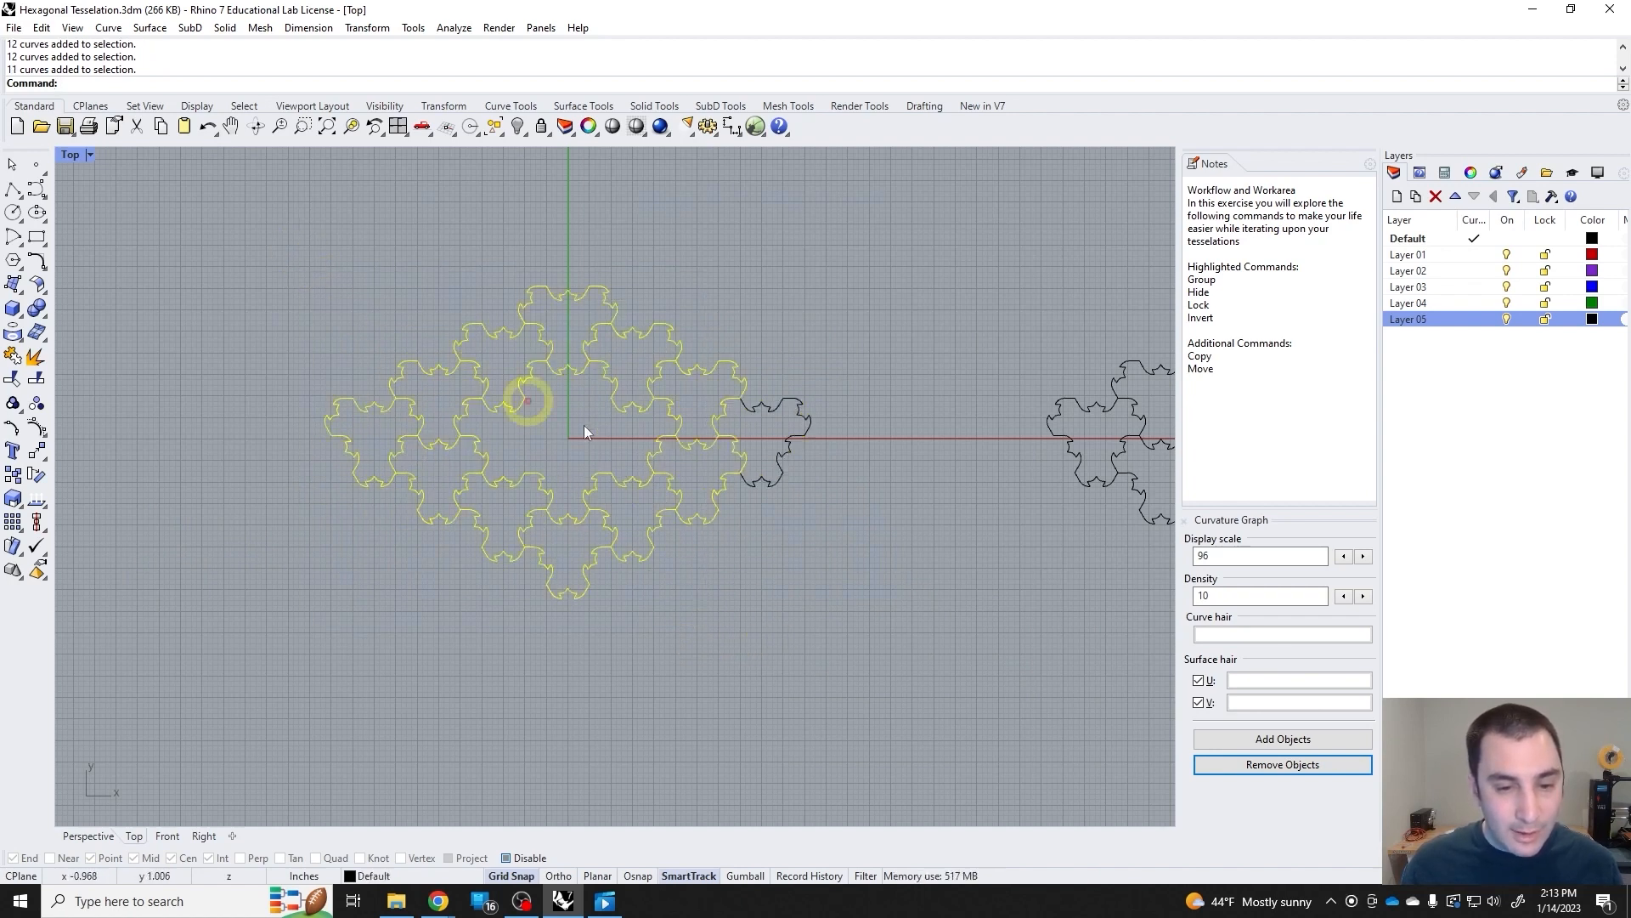
left_click_drag(682, 451, 456, 397)
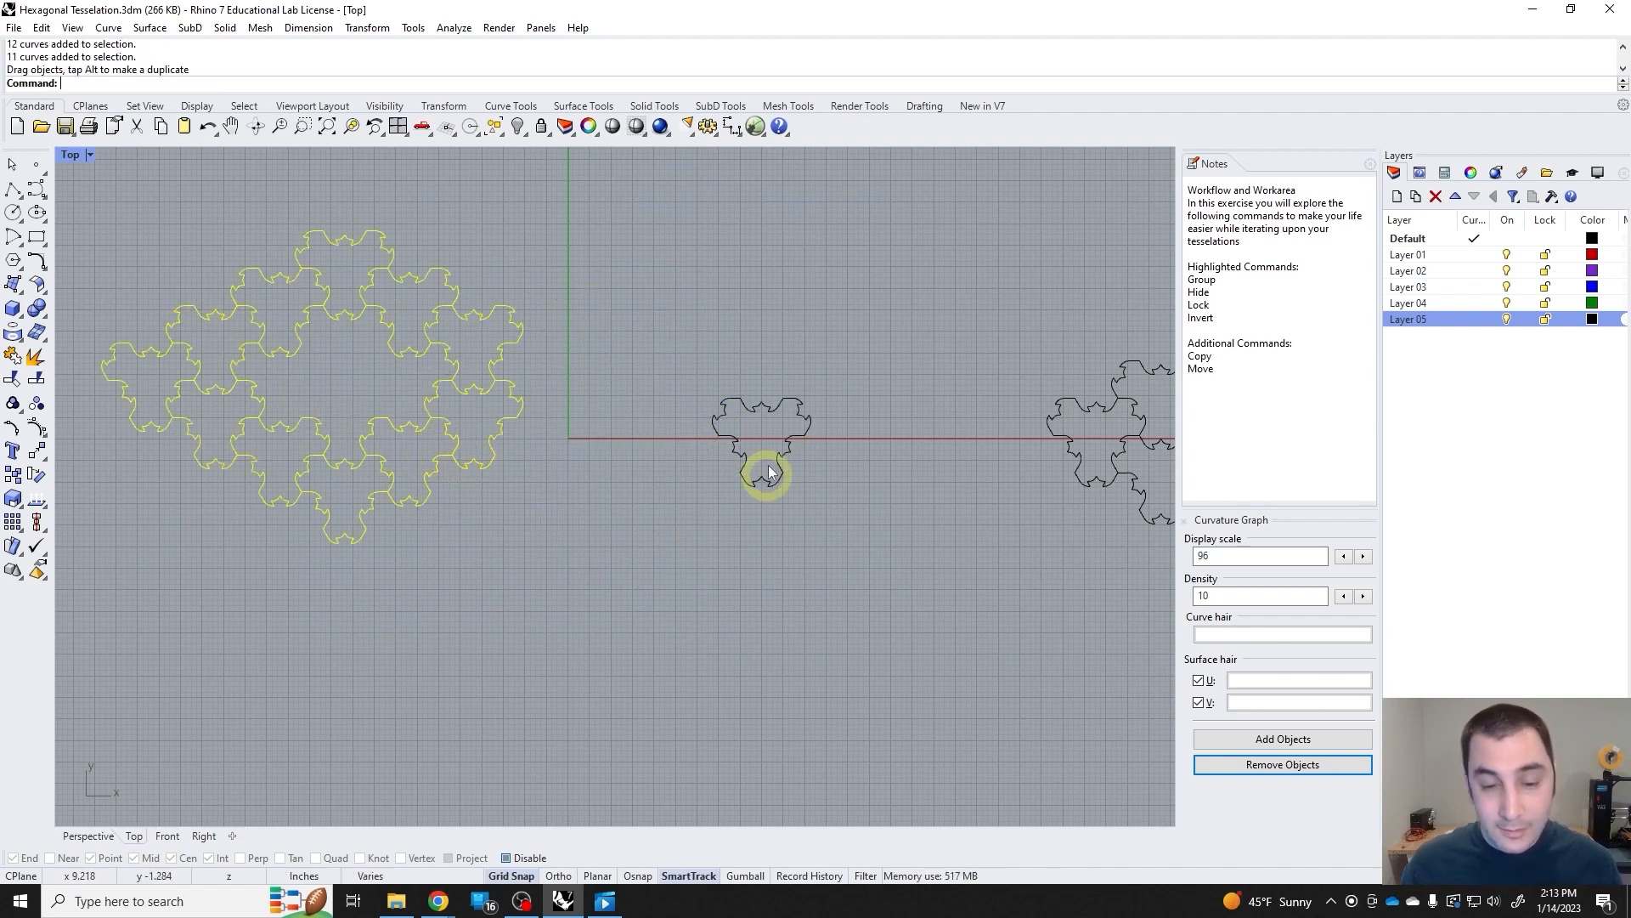
key("ctrl+z")
left_click(799, 520)
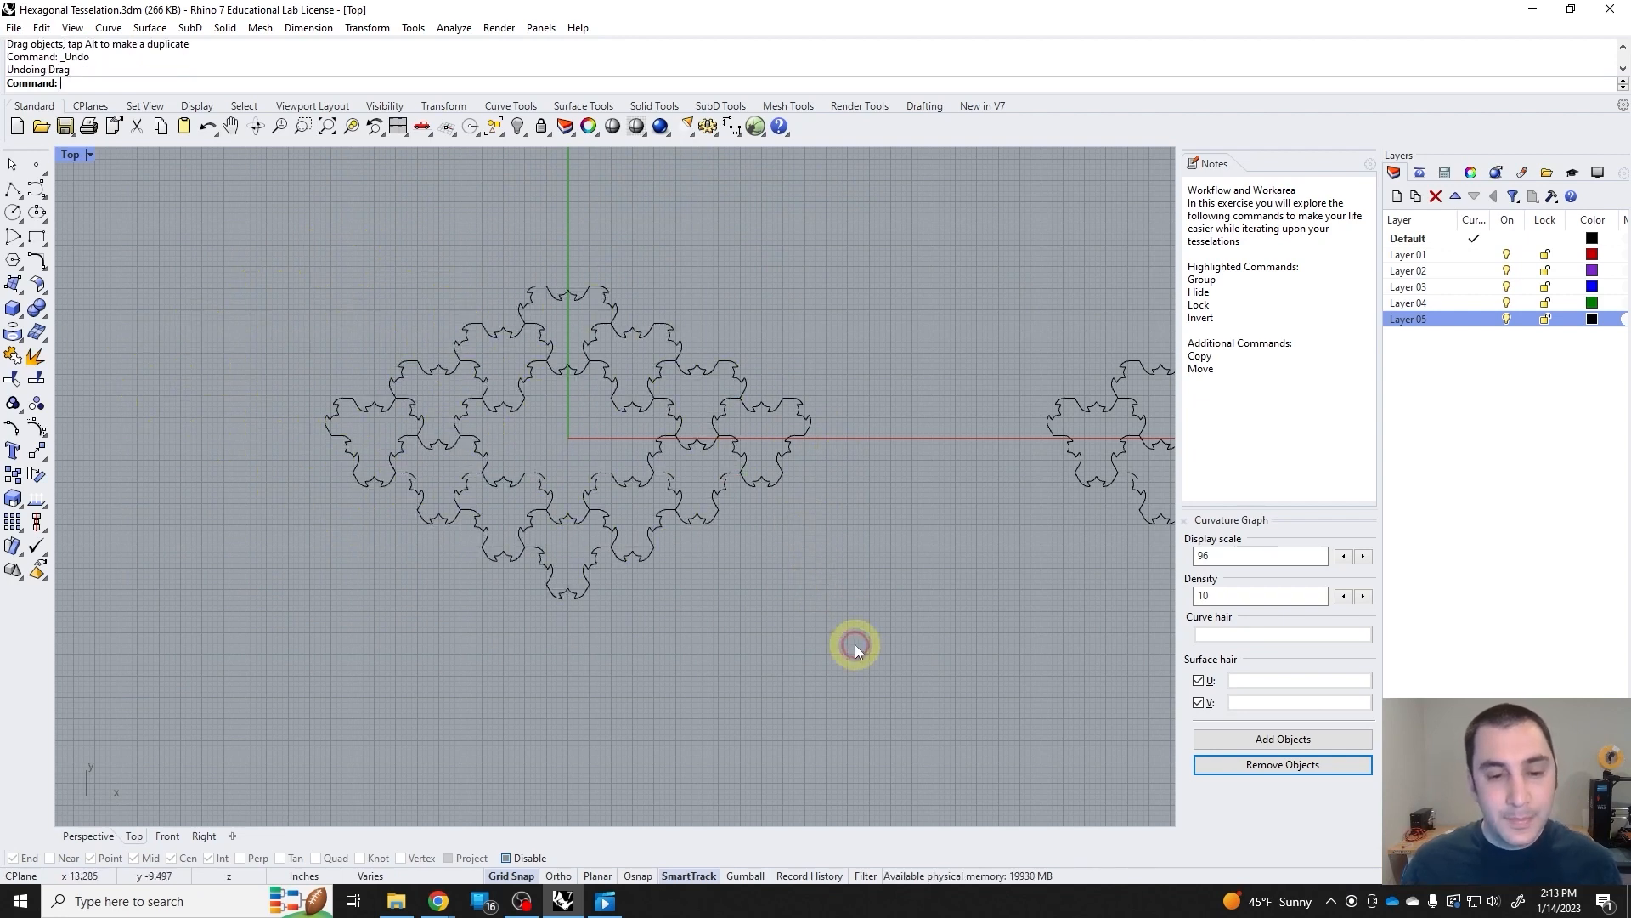
Select all twelve tiles of the ring with a crossing selection and group them.
left_click_drag(855, 644, 323, 261)
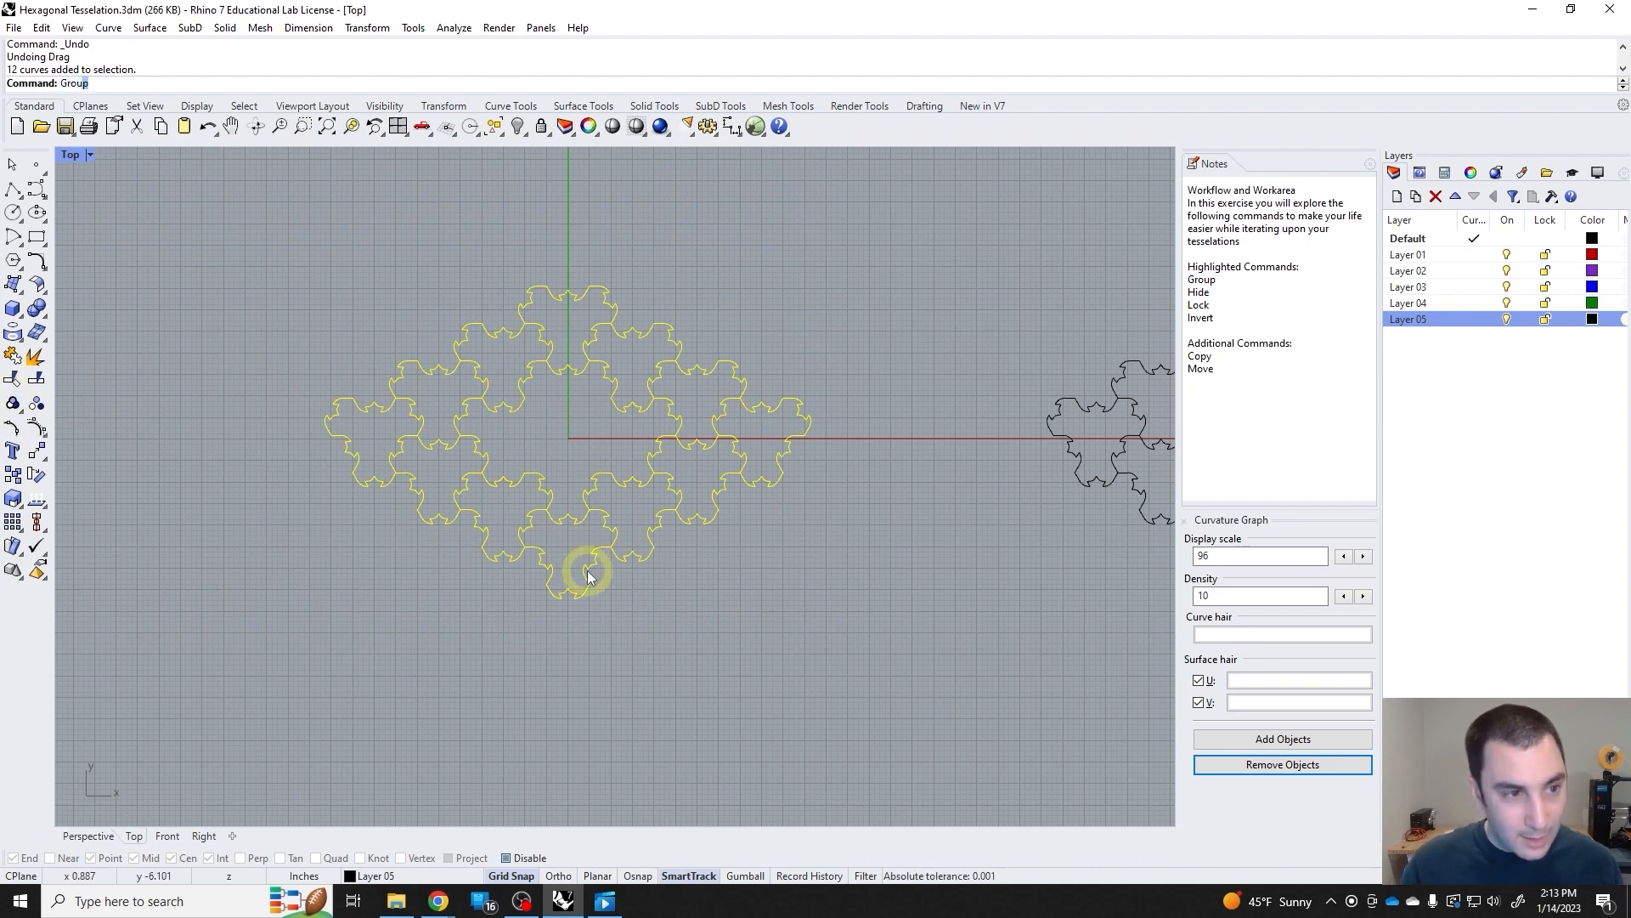
key("BackSpace")
key("BackSpace")
key("BackSpace")
key("BackSpace")
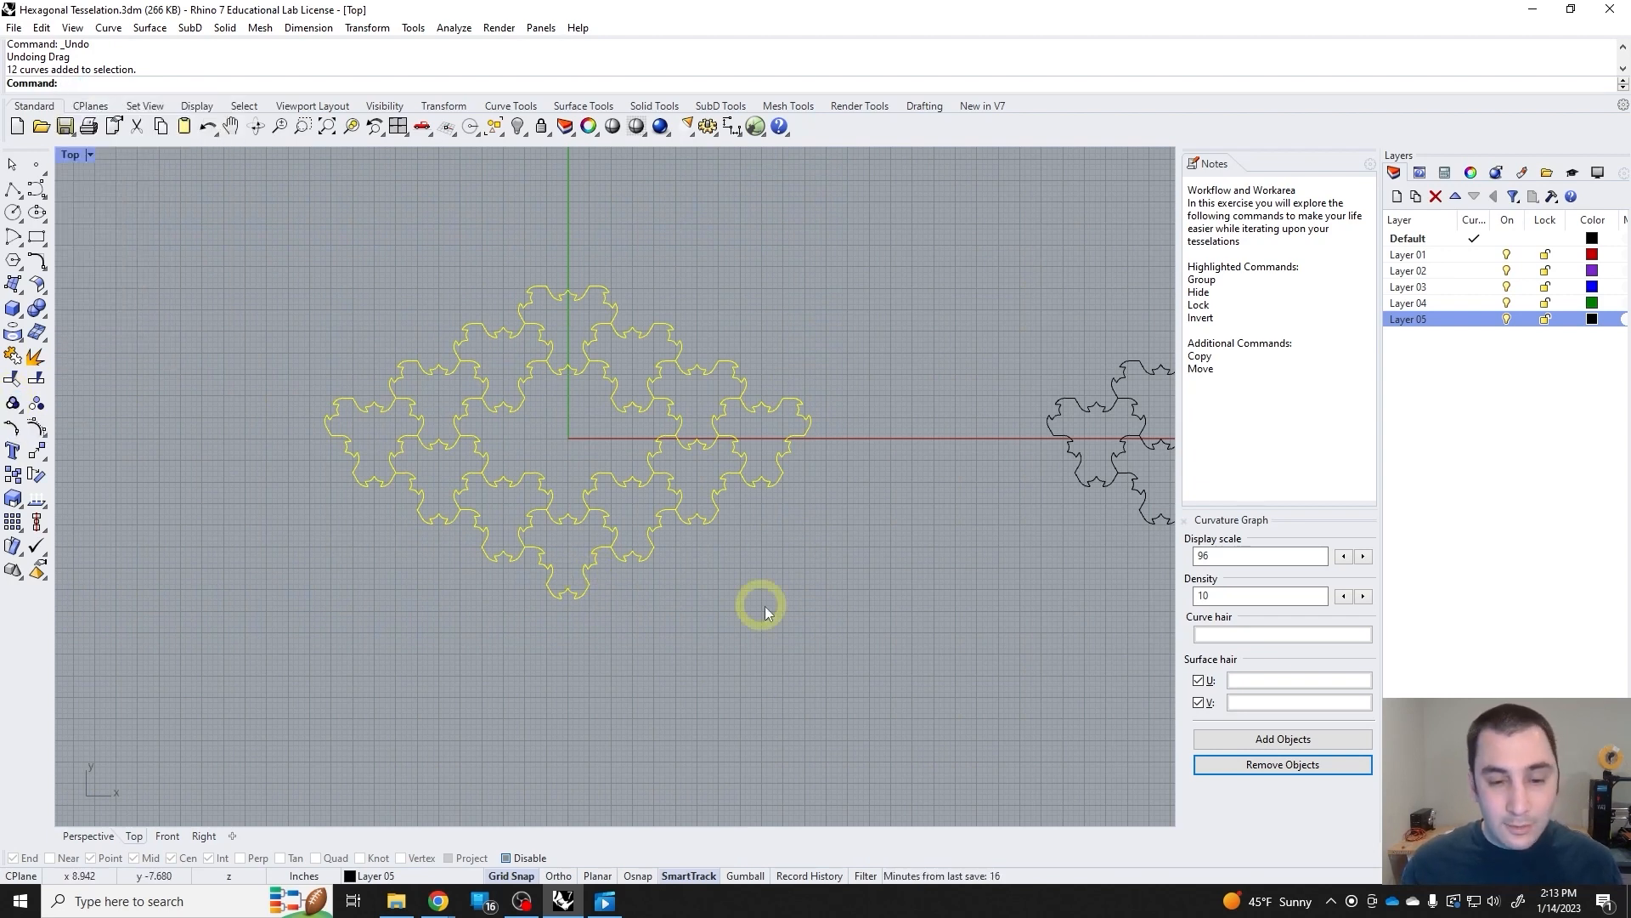
left_click(765, 605)
left_click_drag(818, 627, 272, 277)
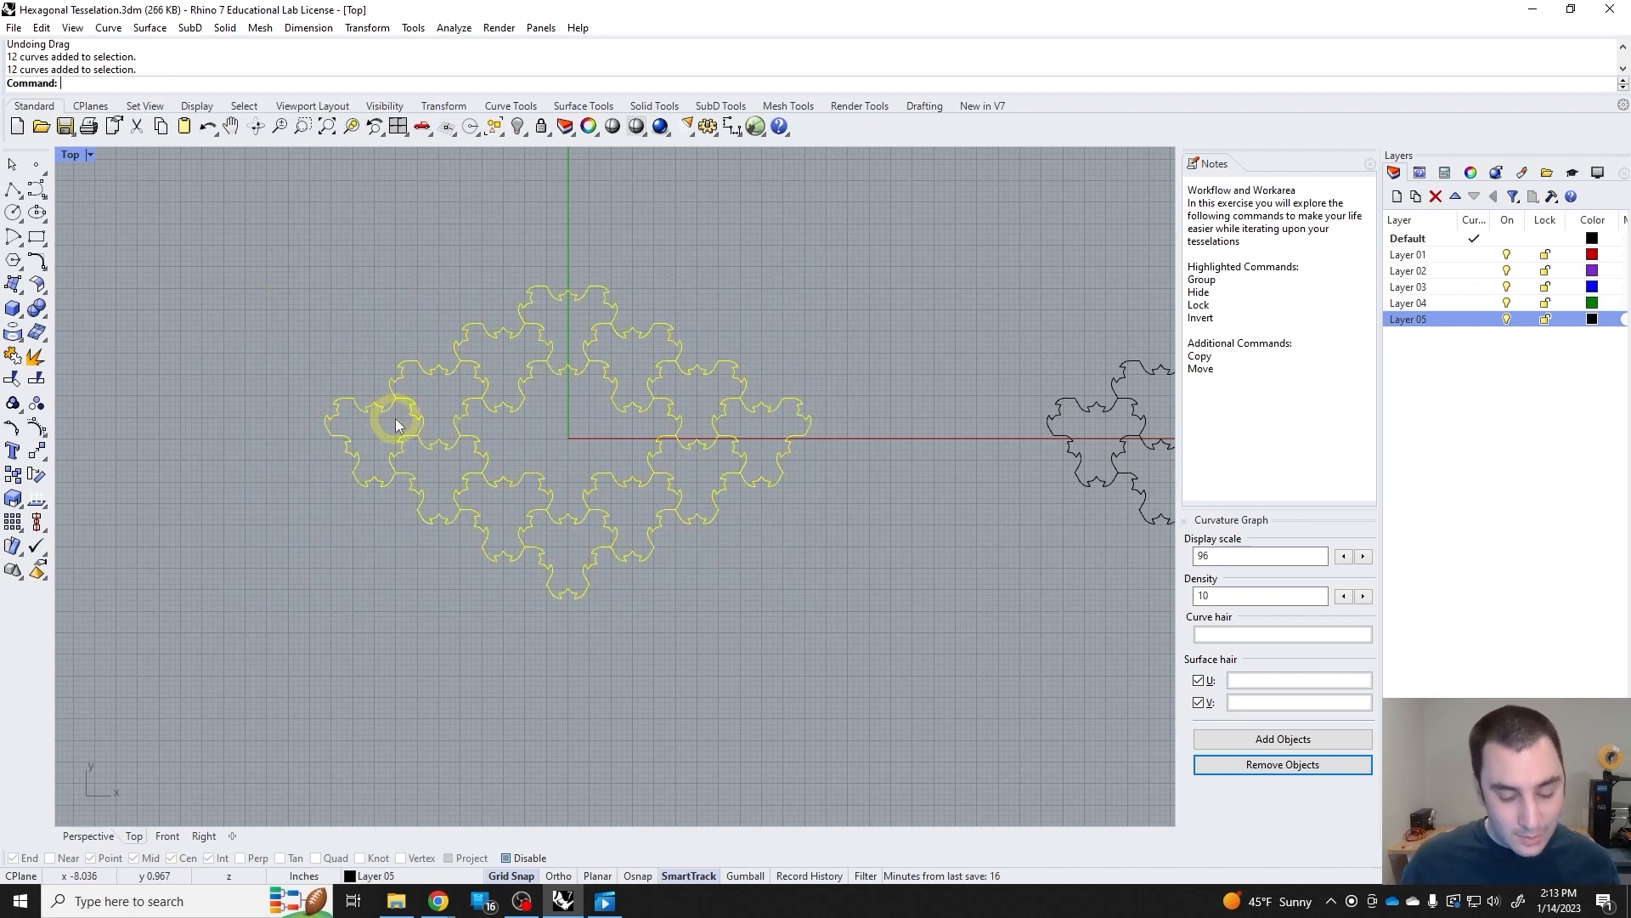
key("ctrl+g")
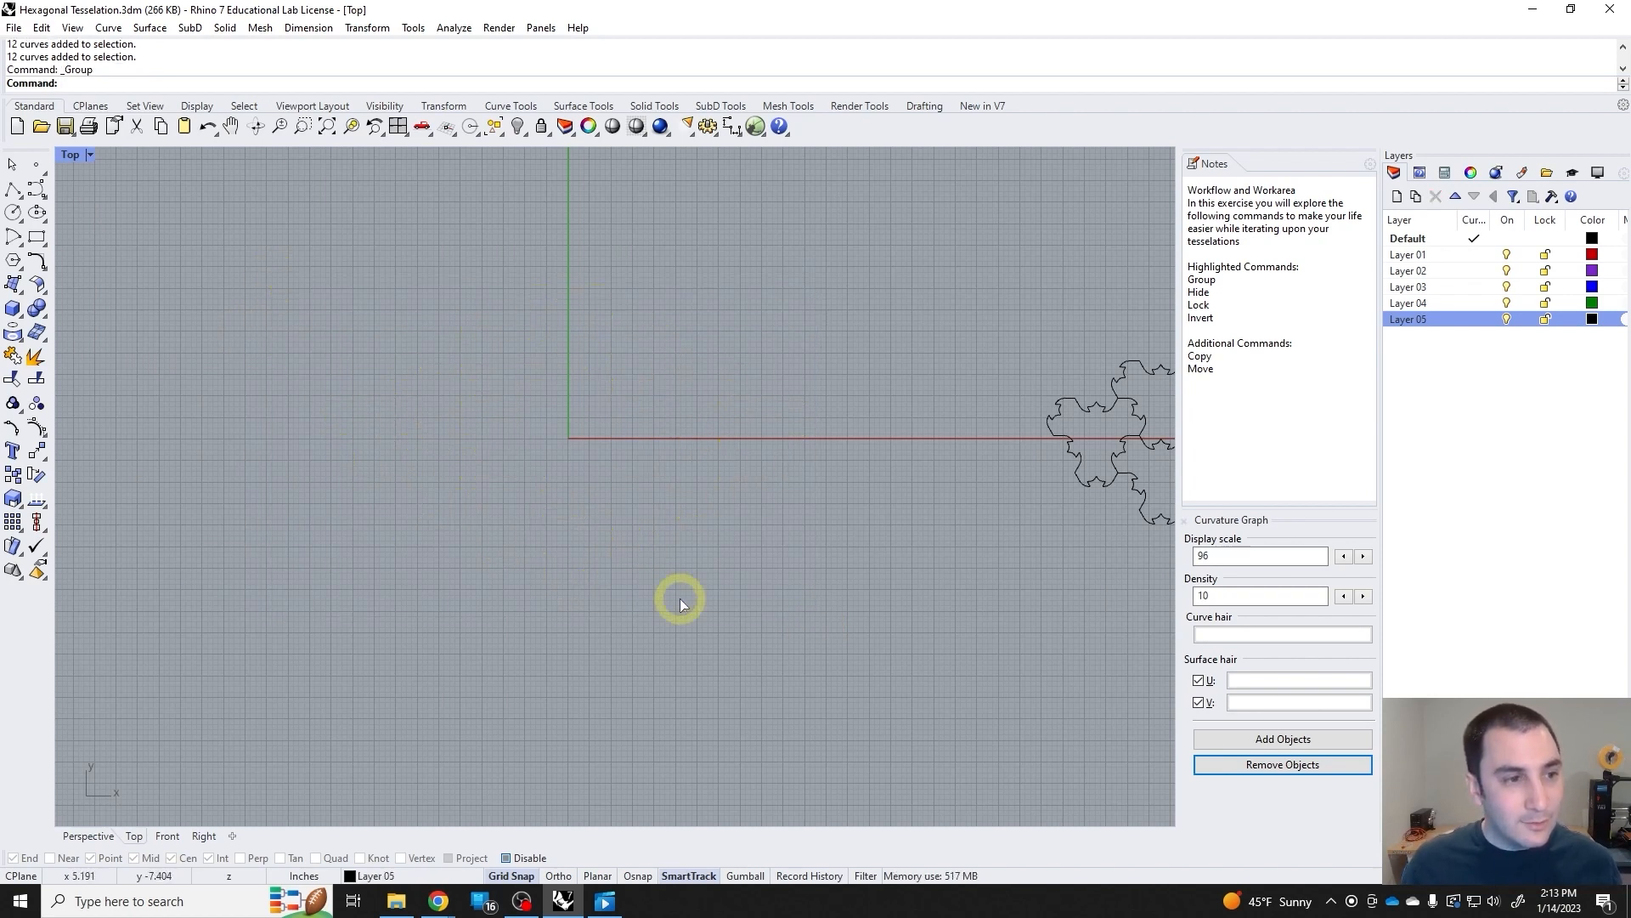
Check the grouping with a crossing selection and single-tile picks, finishing with the whole ring selected.
left_click(794, 651)
left_click_drag(886, 642, 419, 359)
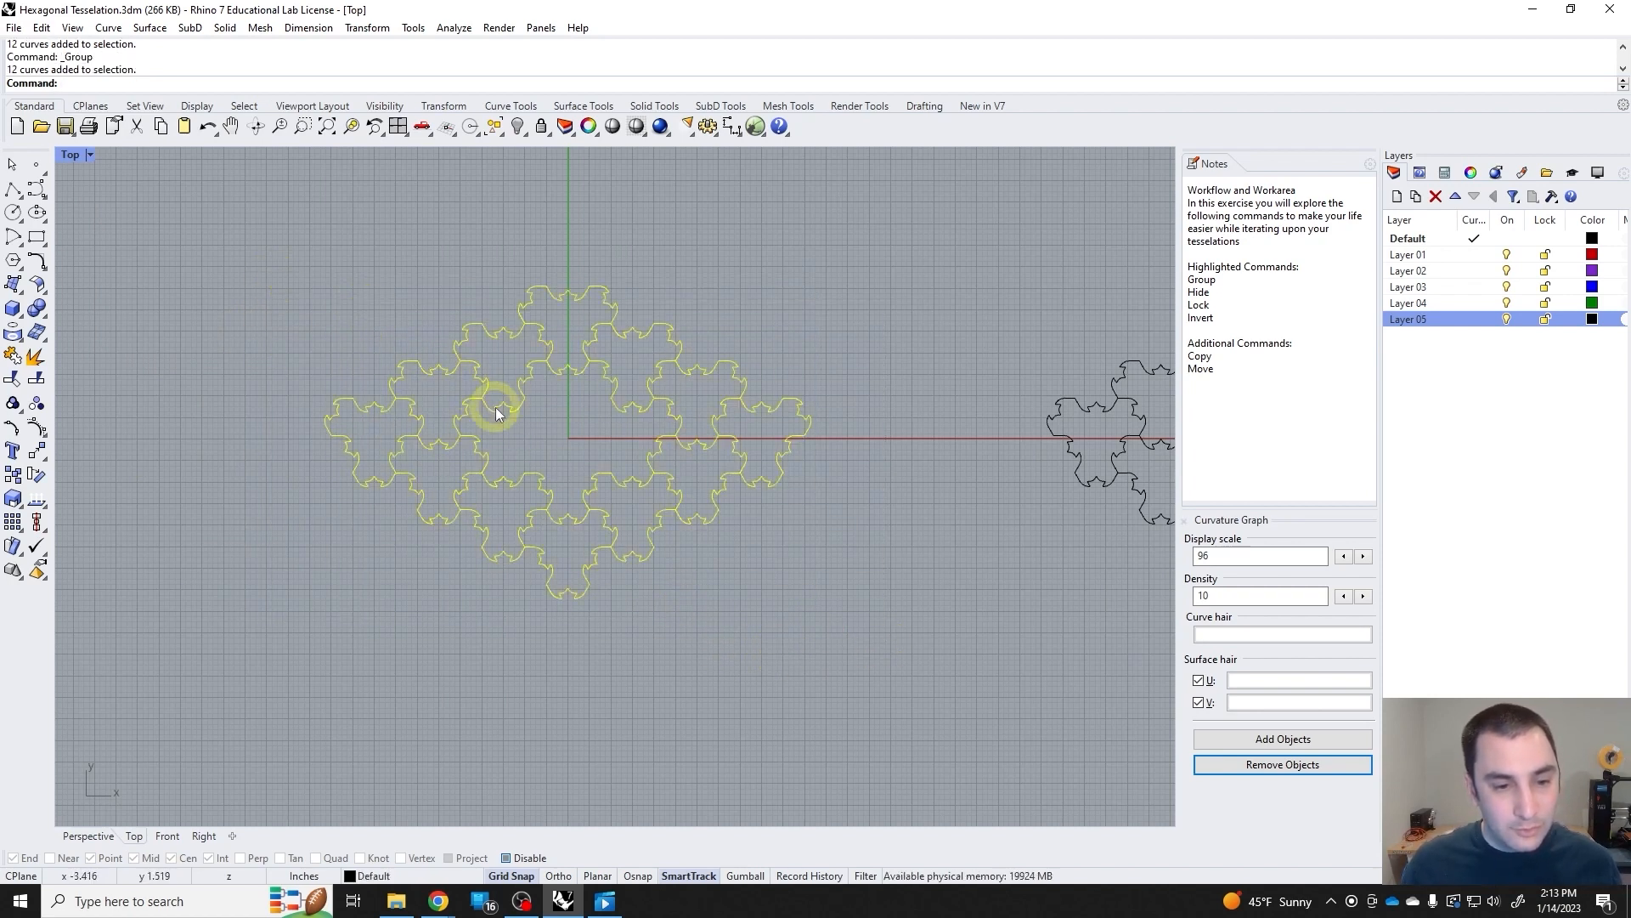
left_click(604, 544)
left_click(776, 599)
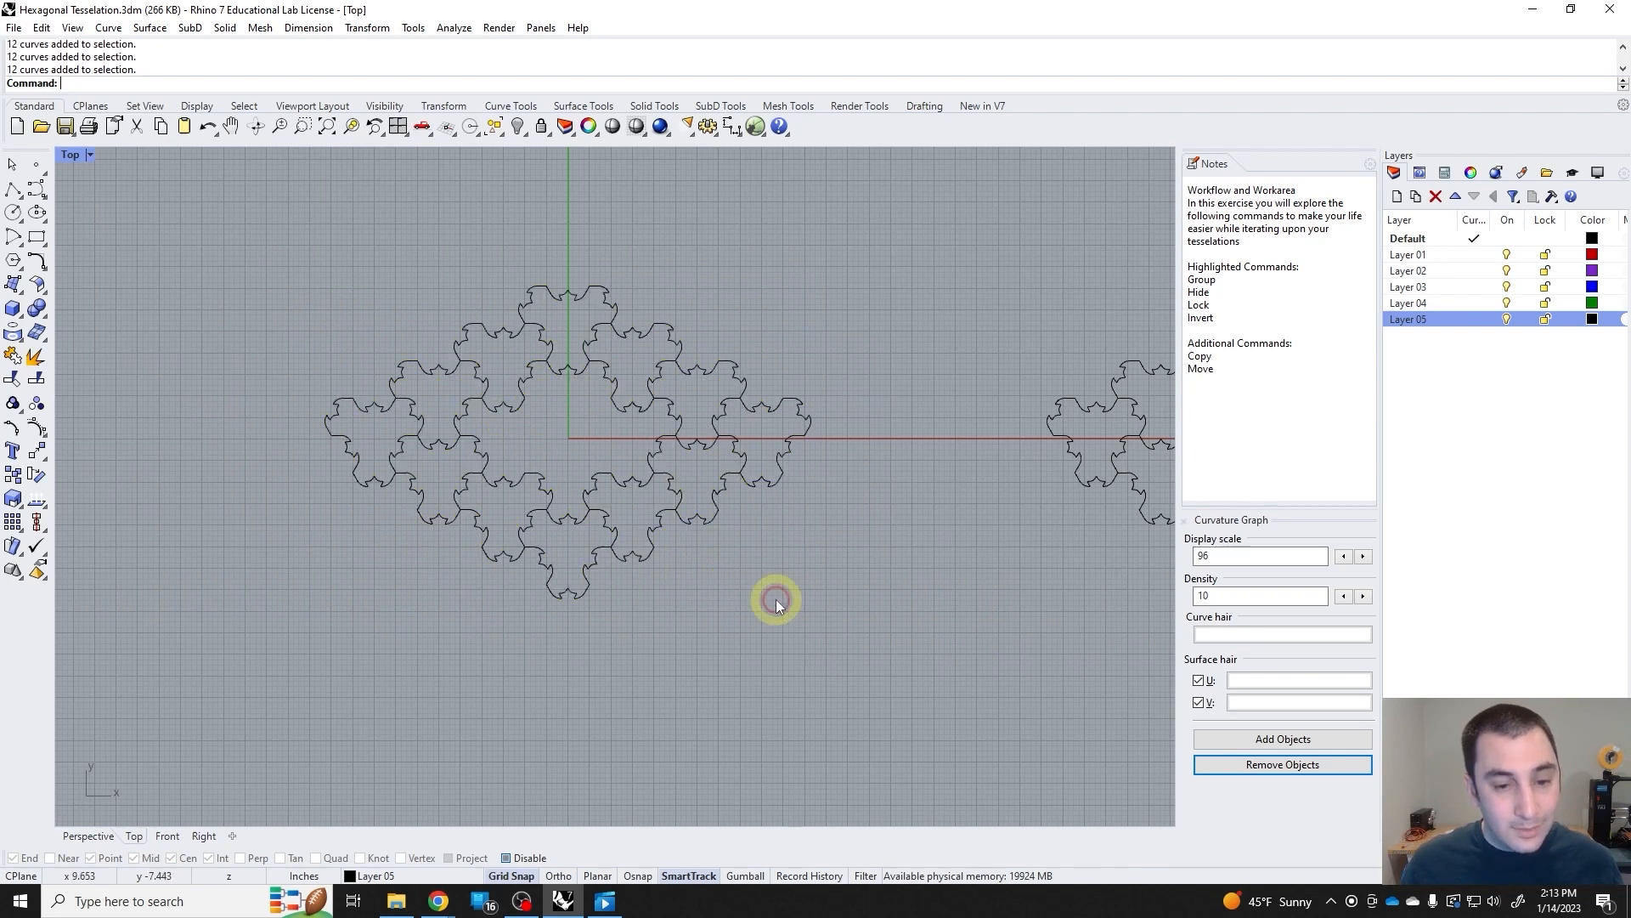
left_click(711, 530)
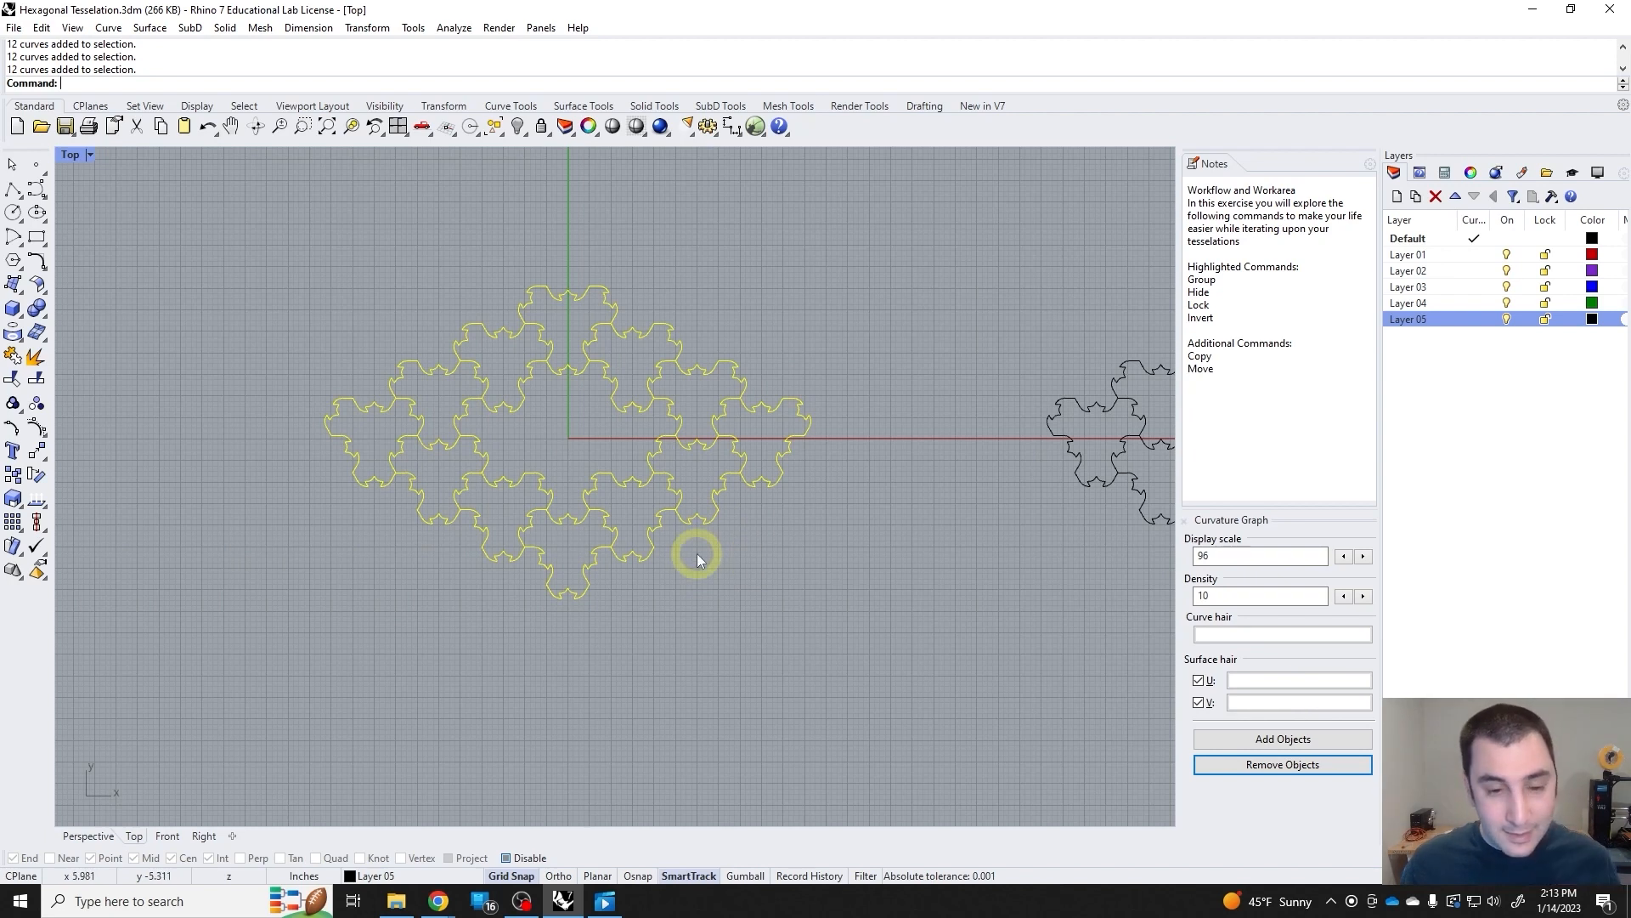
left_click(780, 539)
left_click(733, 516)
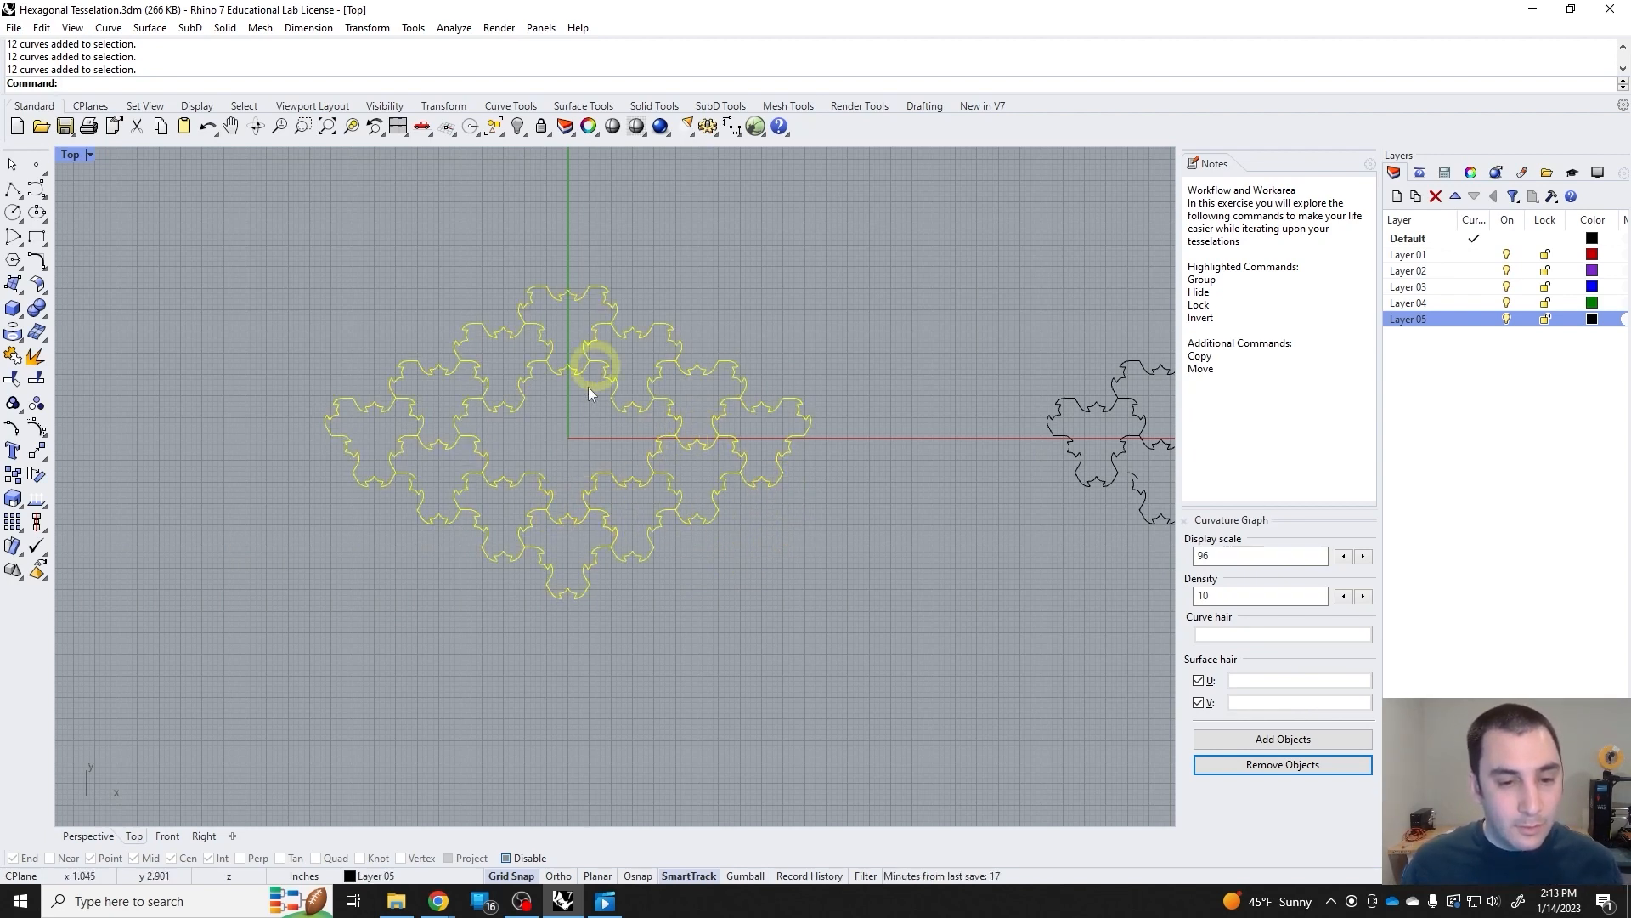
left_click(13, 474)
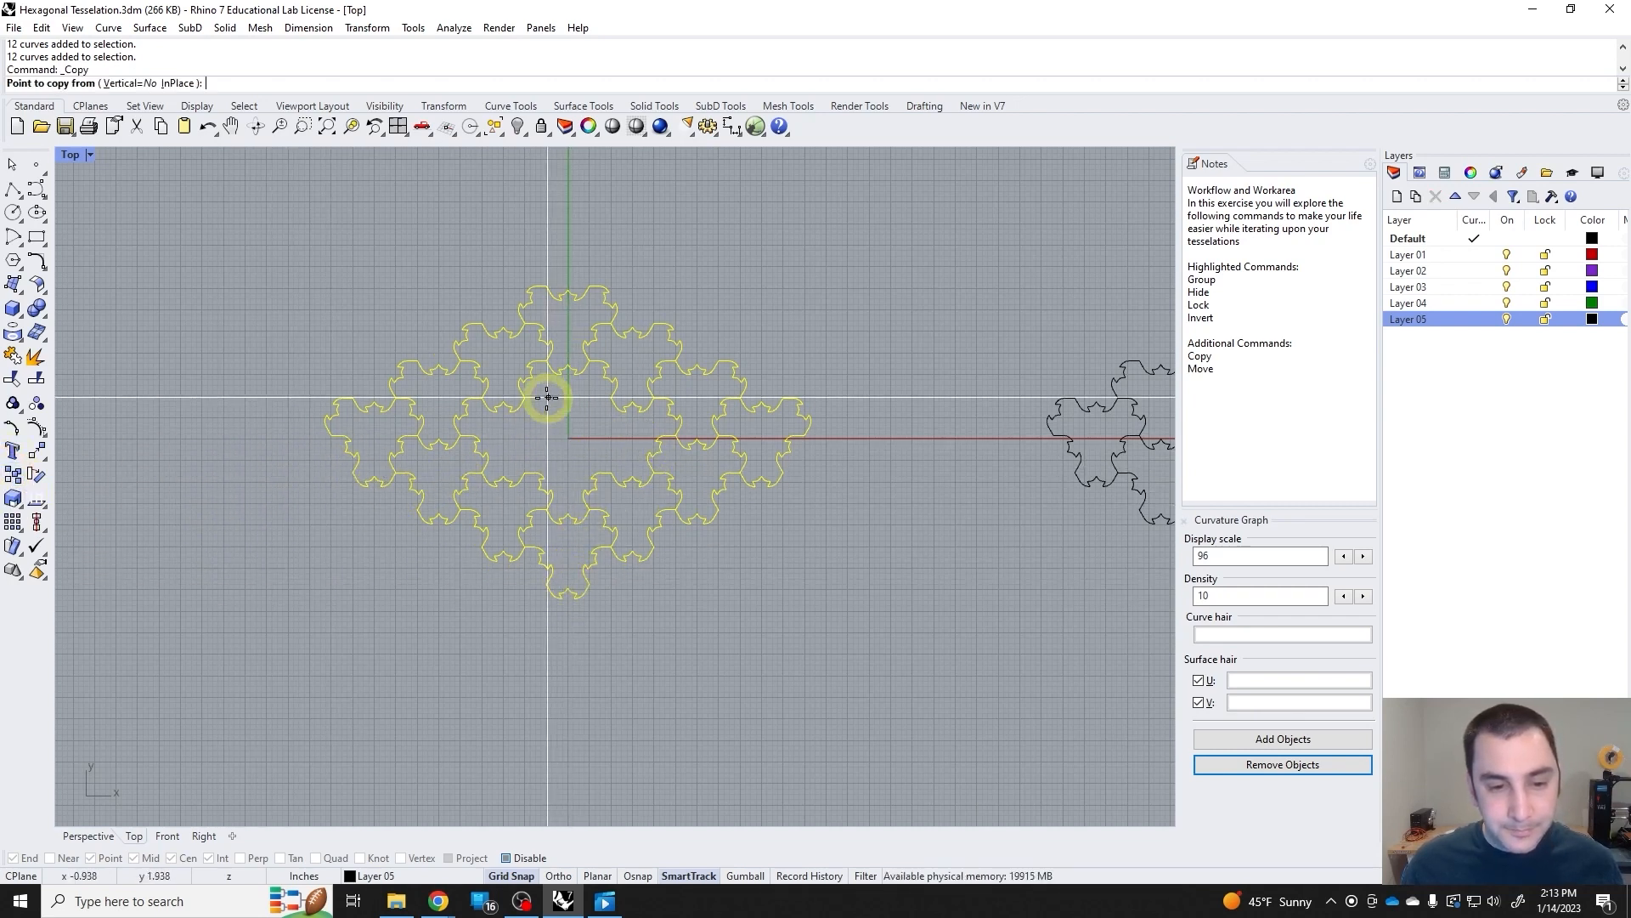
left_click(327, 416)
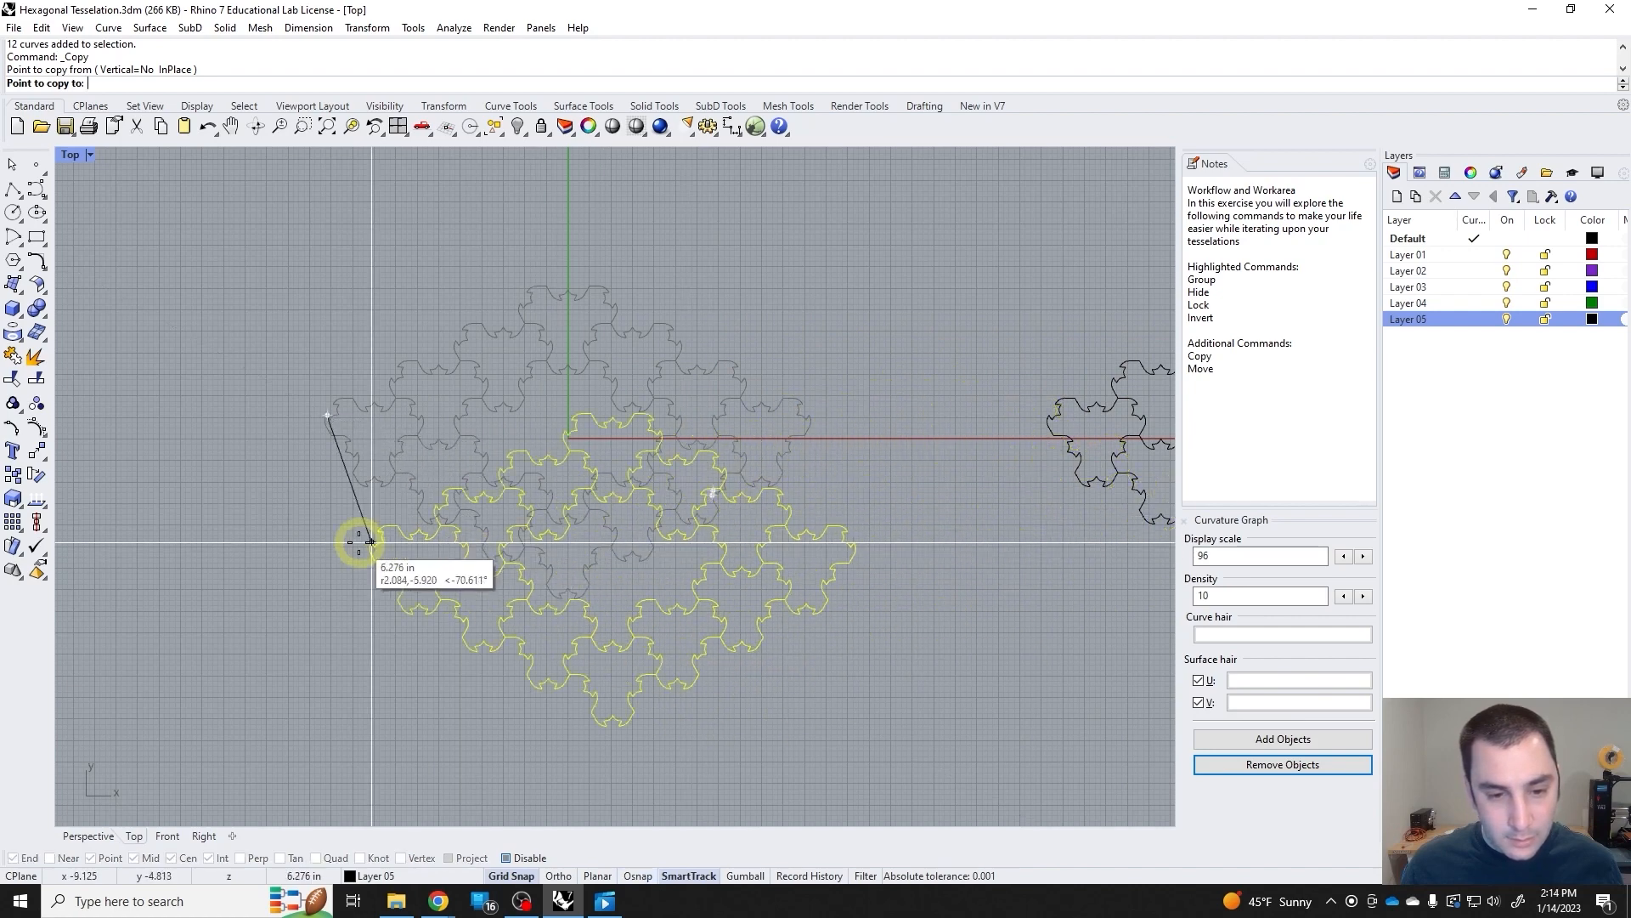
key("Escape")
Copy the grouped ring diagonally down toward negative X so the copy interlocks with the original's lower edge.
key("Return")
left_click(779, 397)
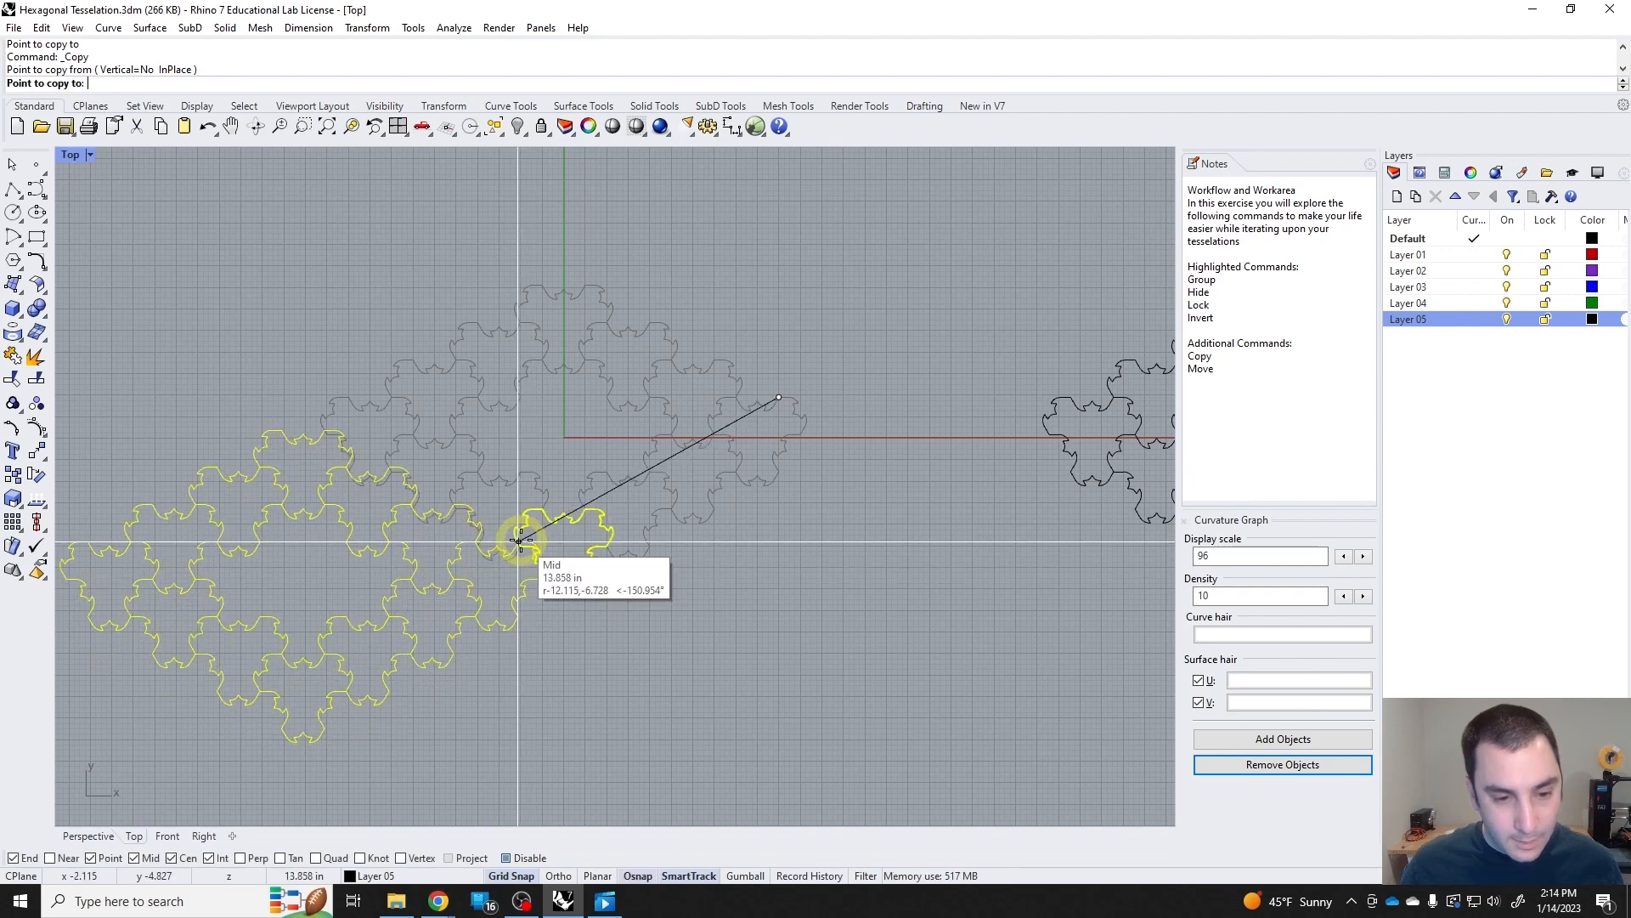
scroll(544, 561, "up", 5)
left_click(539, 502)
scroll(544, 526, "down", 6)
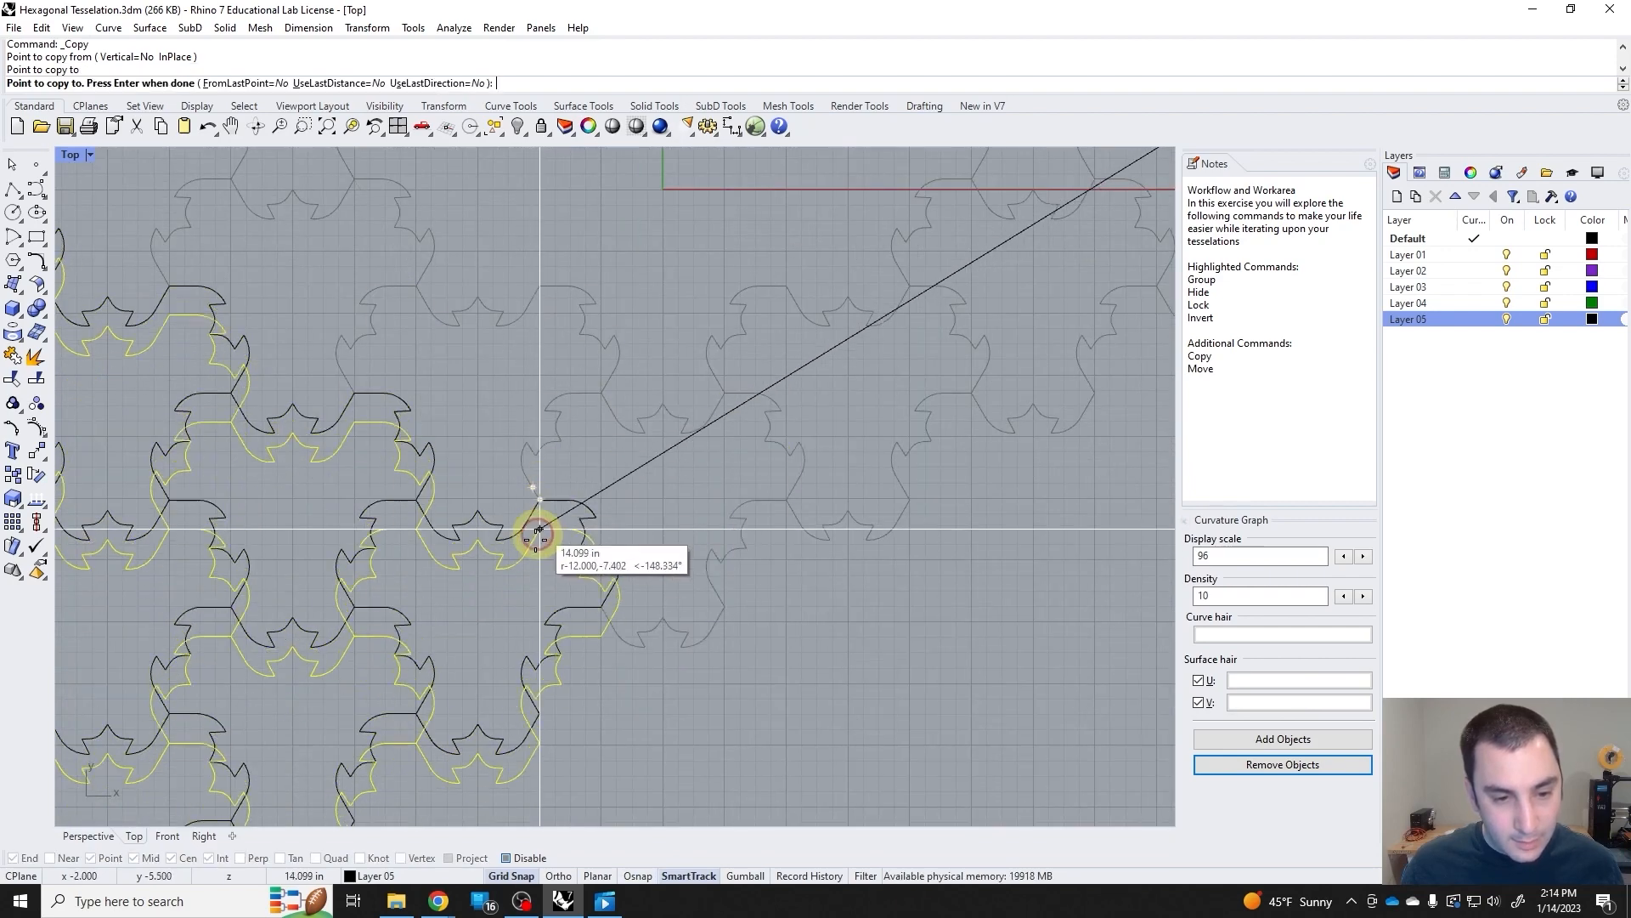
key("Return")
key("Return")
Copy the original ring about 13.86 in straight down, from its topmost tile's notch to the matching point beneath the lowest tile.
scroll(647, 408, "up", 4)
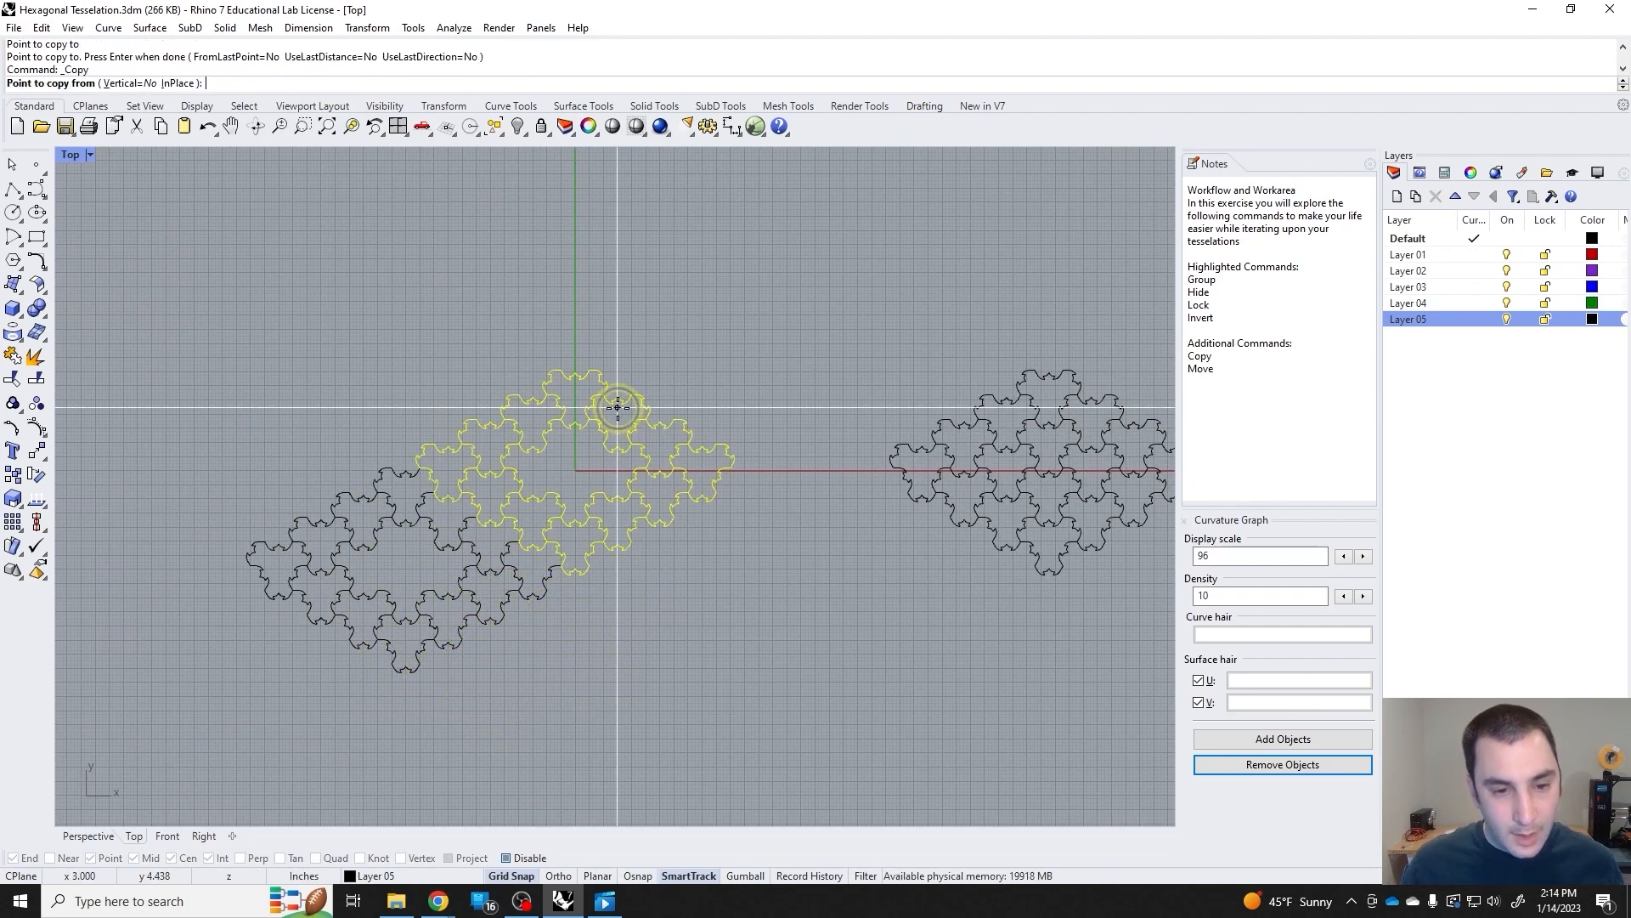
left_click(573, 370)
scroll(619, 445, "down", 3)
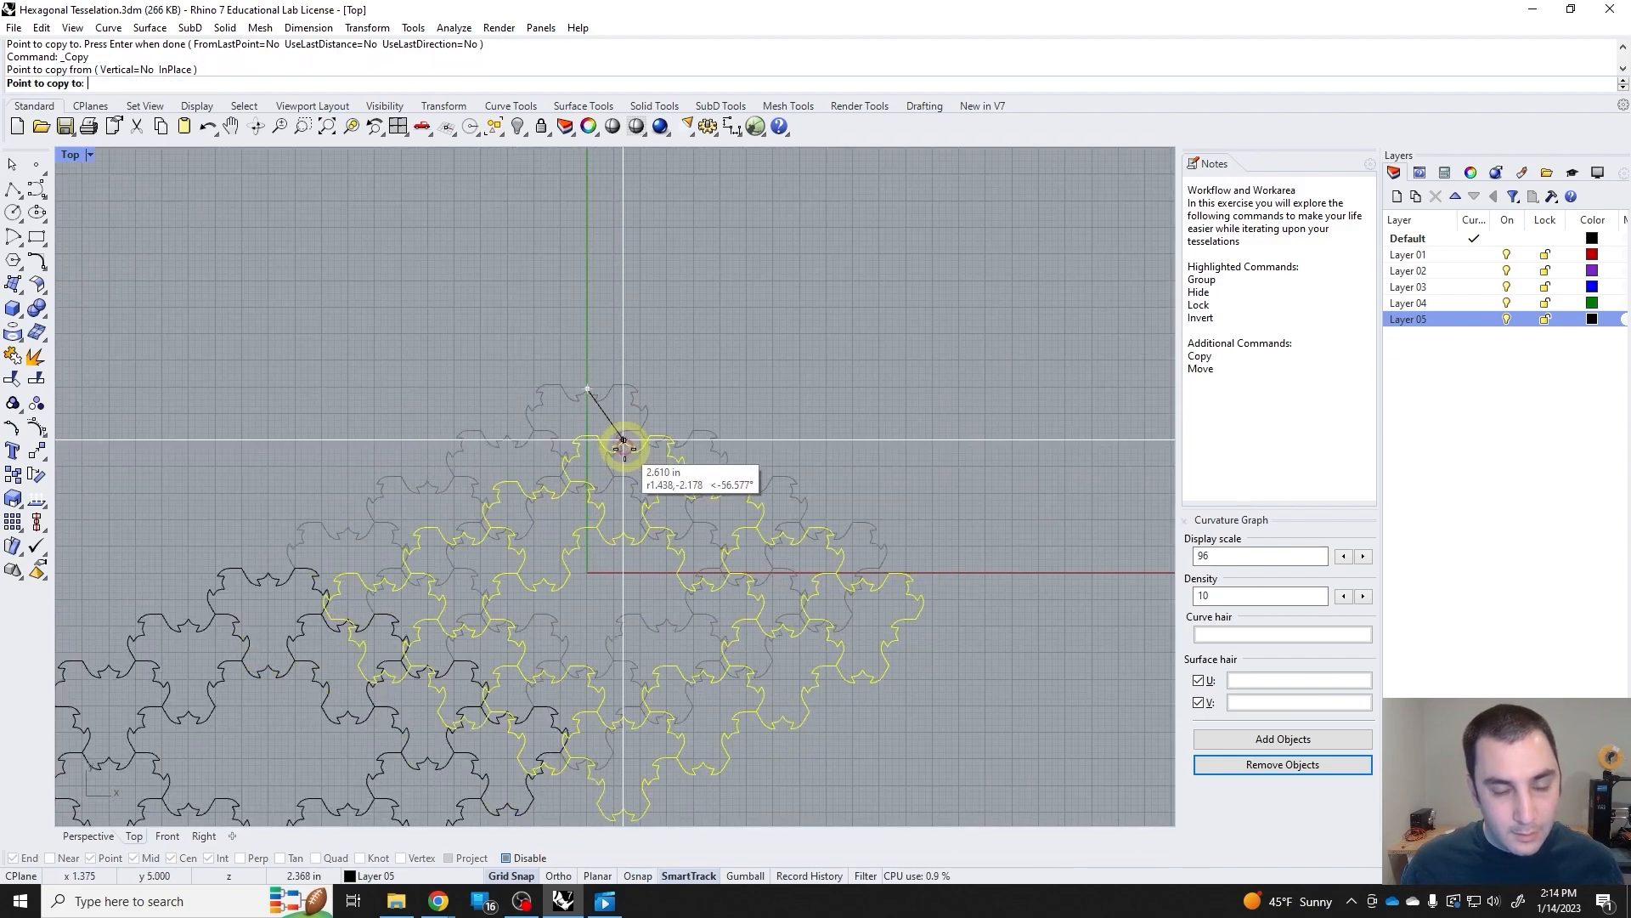
scroll(596, 636, "up", 3)
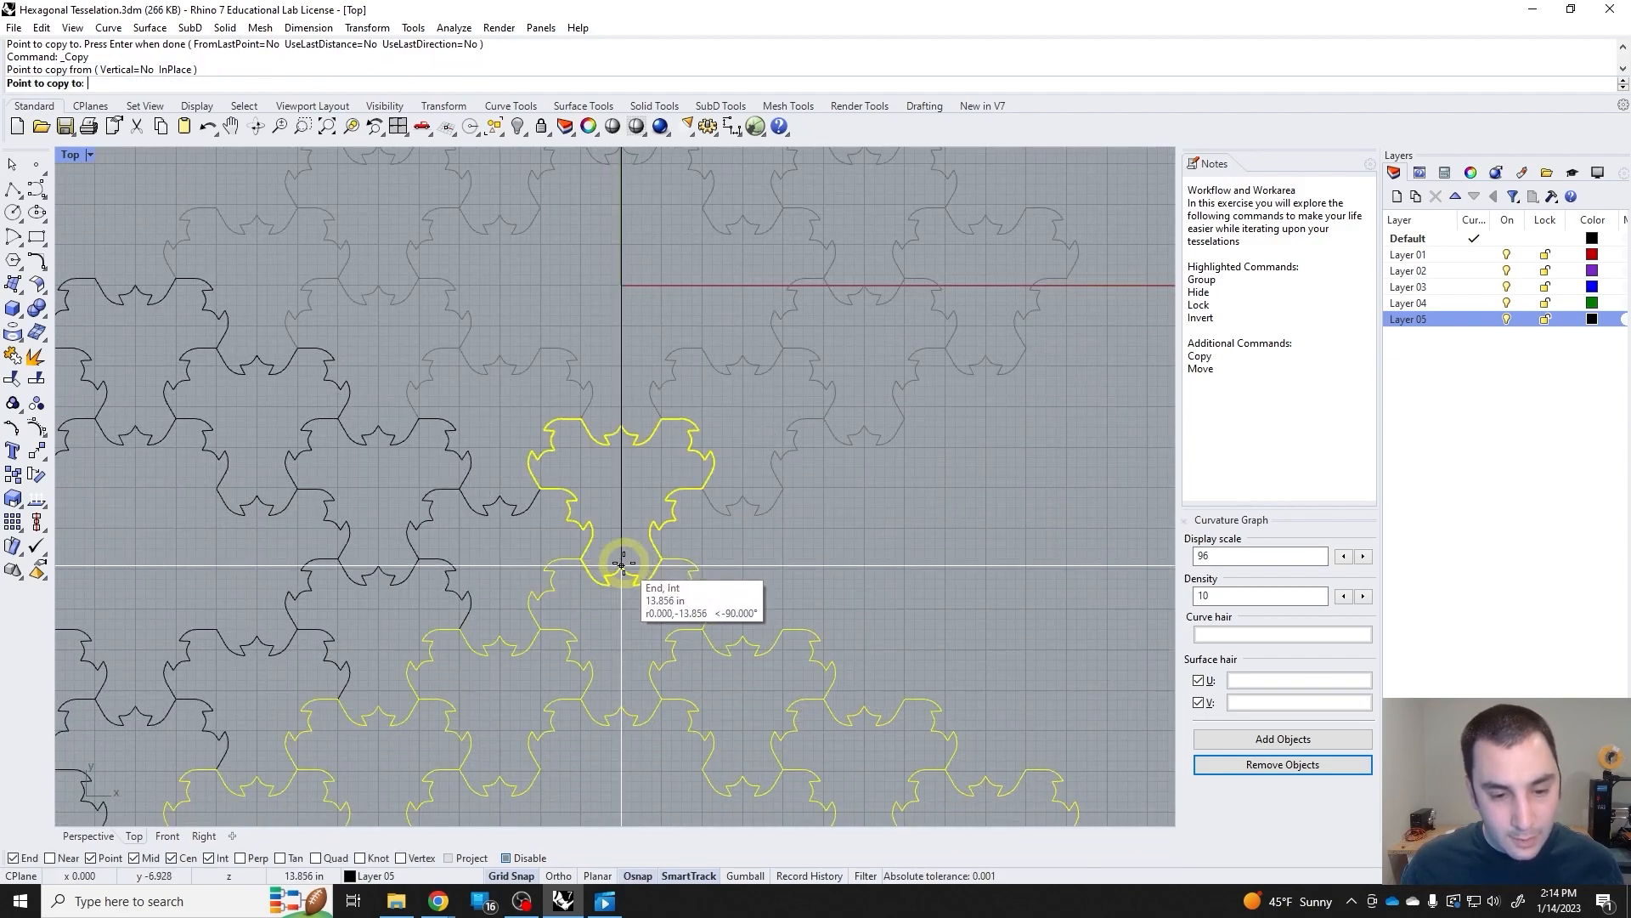
left_click(627, 547)
key("Return")
Copy the lowest ring diagonally up toward positive X, overlaying the original ring's position in the diamond pattern.
scroll(629, 534, "down", 5)
left_click(586, 562)
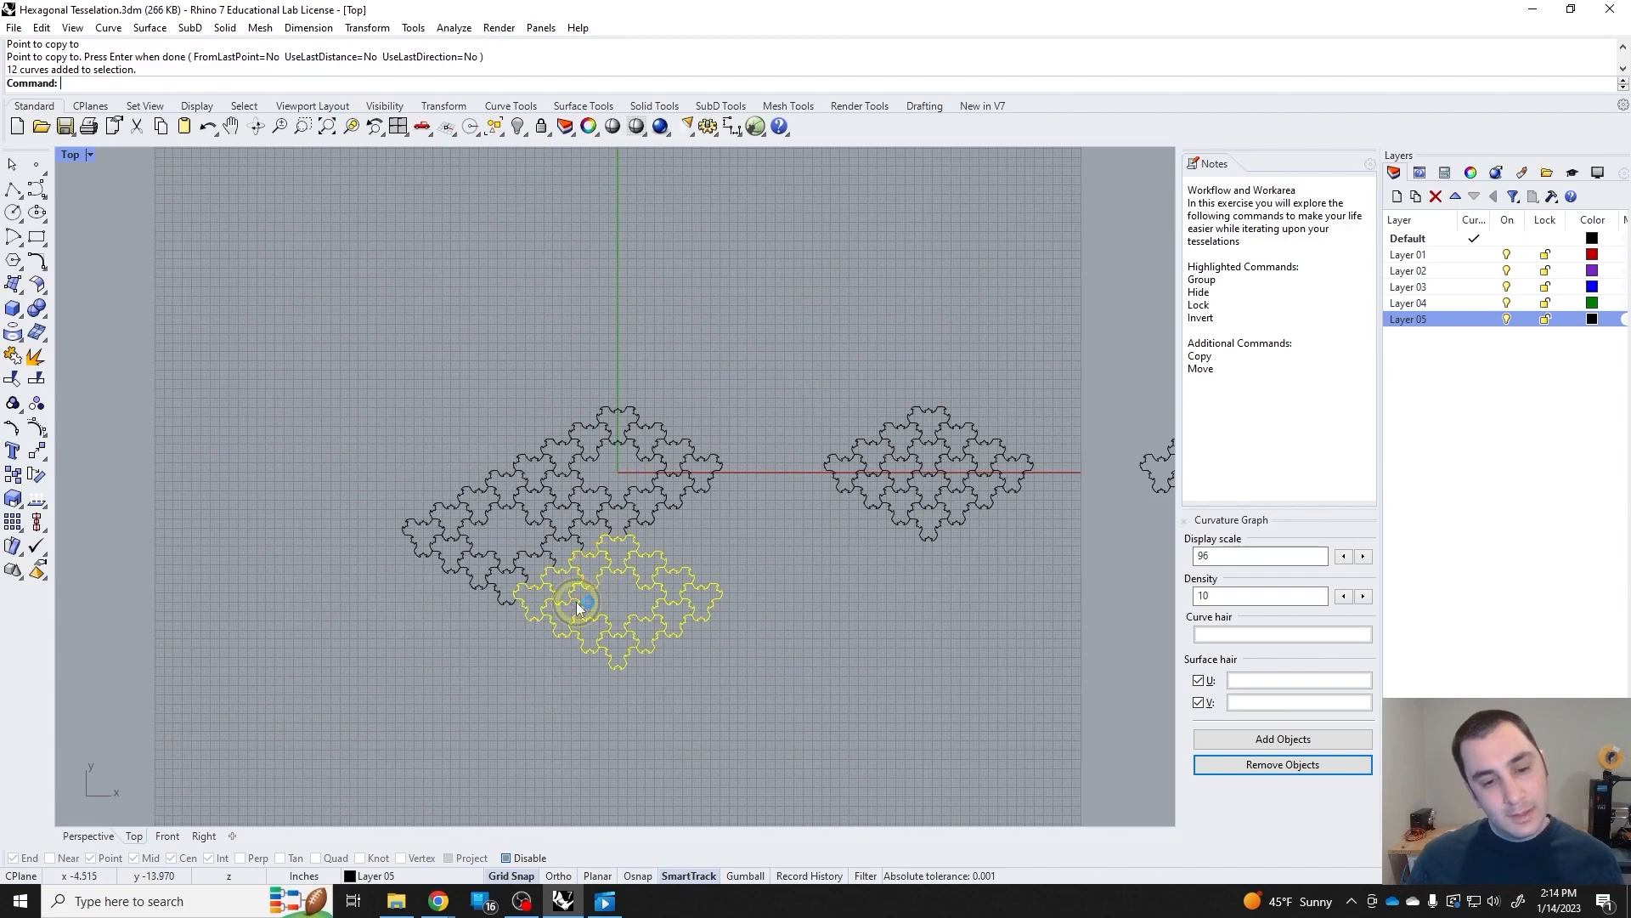
key("Return")
scroll(521, 609, "up", 5)
left_click(497, 512)
scroll(717, 393, "down", 3)
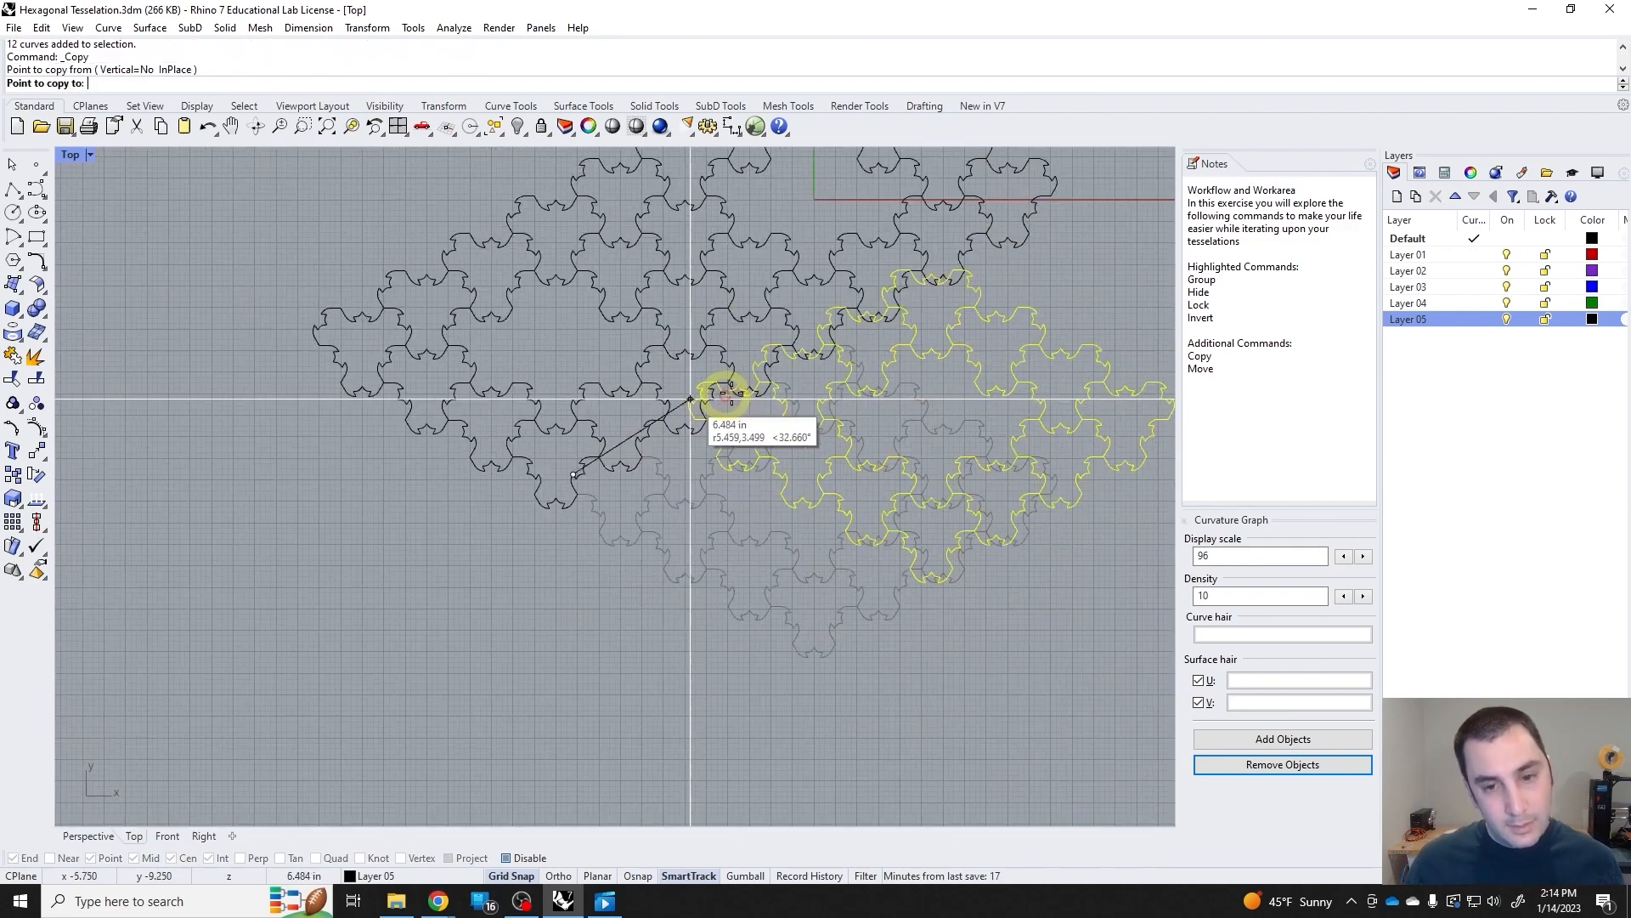
scroll(656, 442, "up", 4)
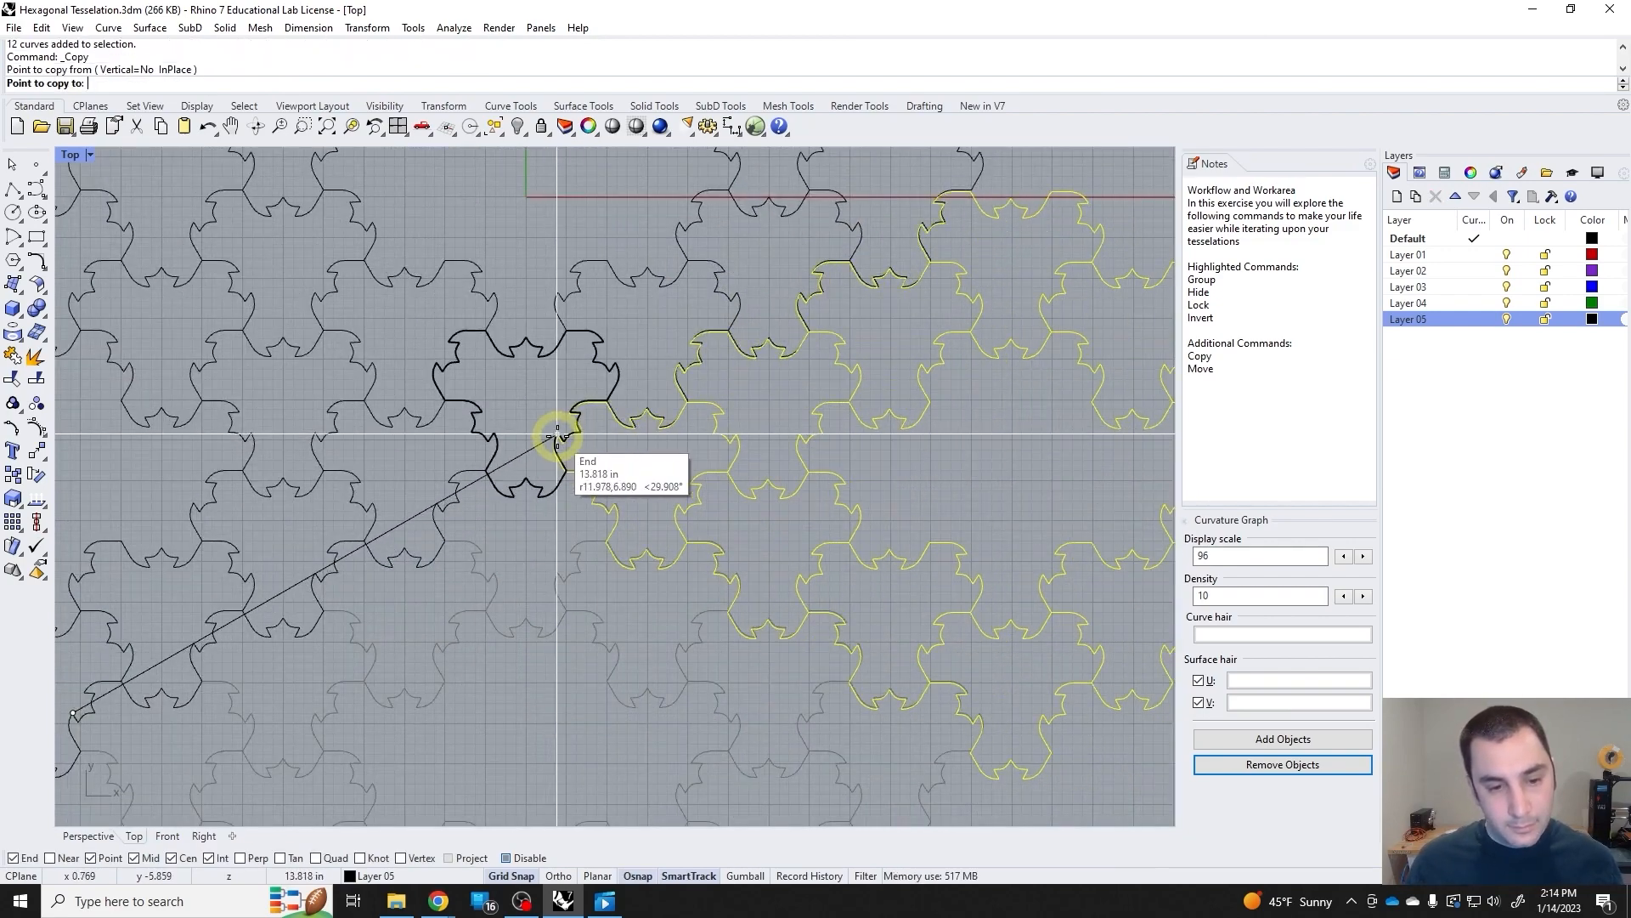
scroll(556, 431, "up", 5)
left_click(544, 425)
scroll(570, 432, "down", 10)
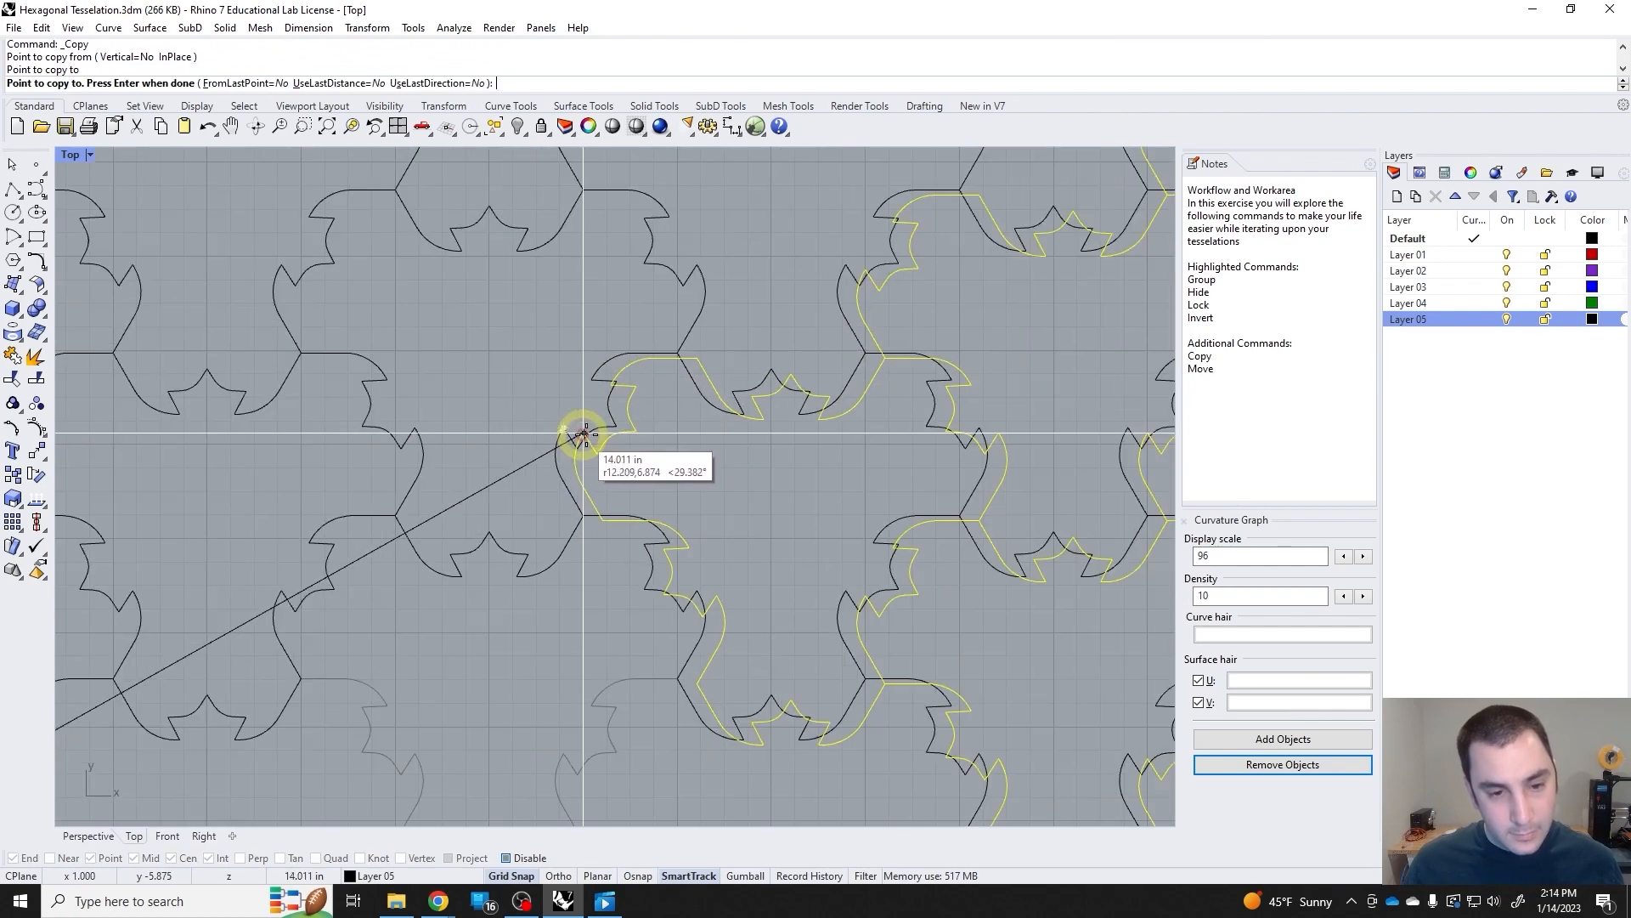
key("Return")
Select all four rings and shift them together along negative X, then clear the selection.
left_click_drag(761, 623, 396, 331)
left_click_drag(693, 503, 542, 503)
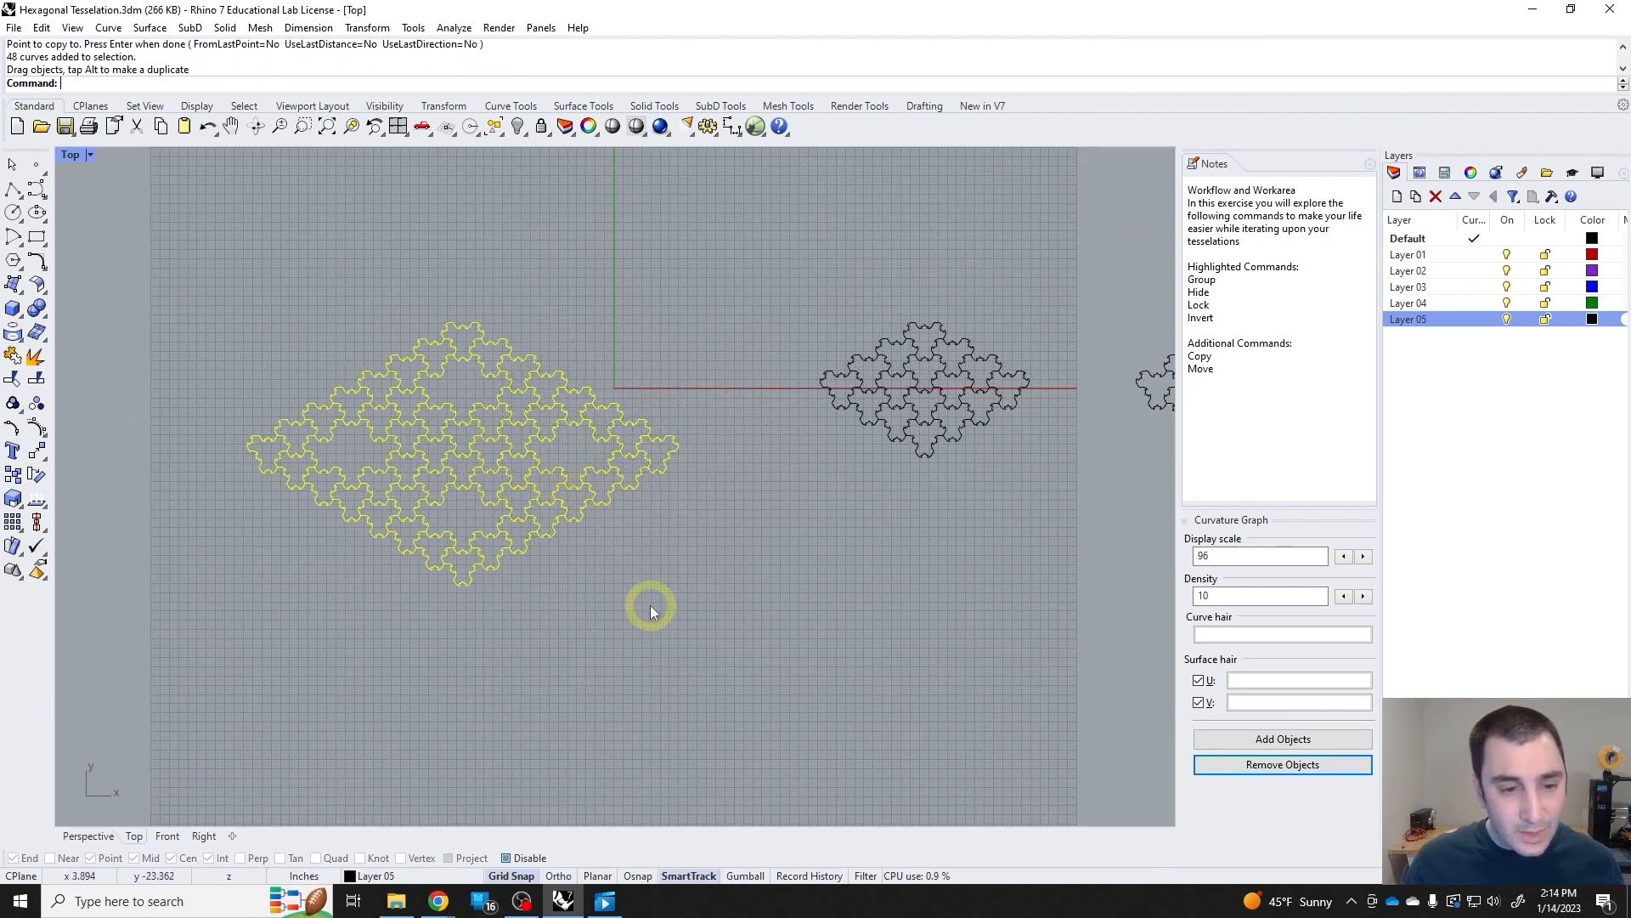
left_click(649, 606)
Check that each ring is its own group by selecting rings individually, then select all four with a crossing selection.
right_click_drag(457, 549, 610, 554)
left_click(611, 557)
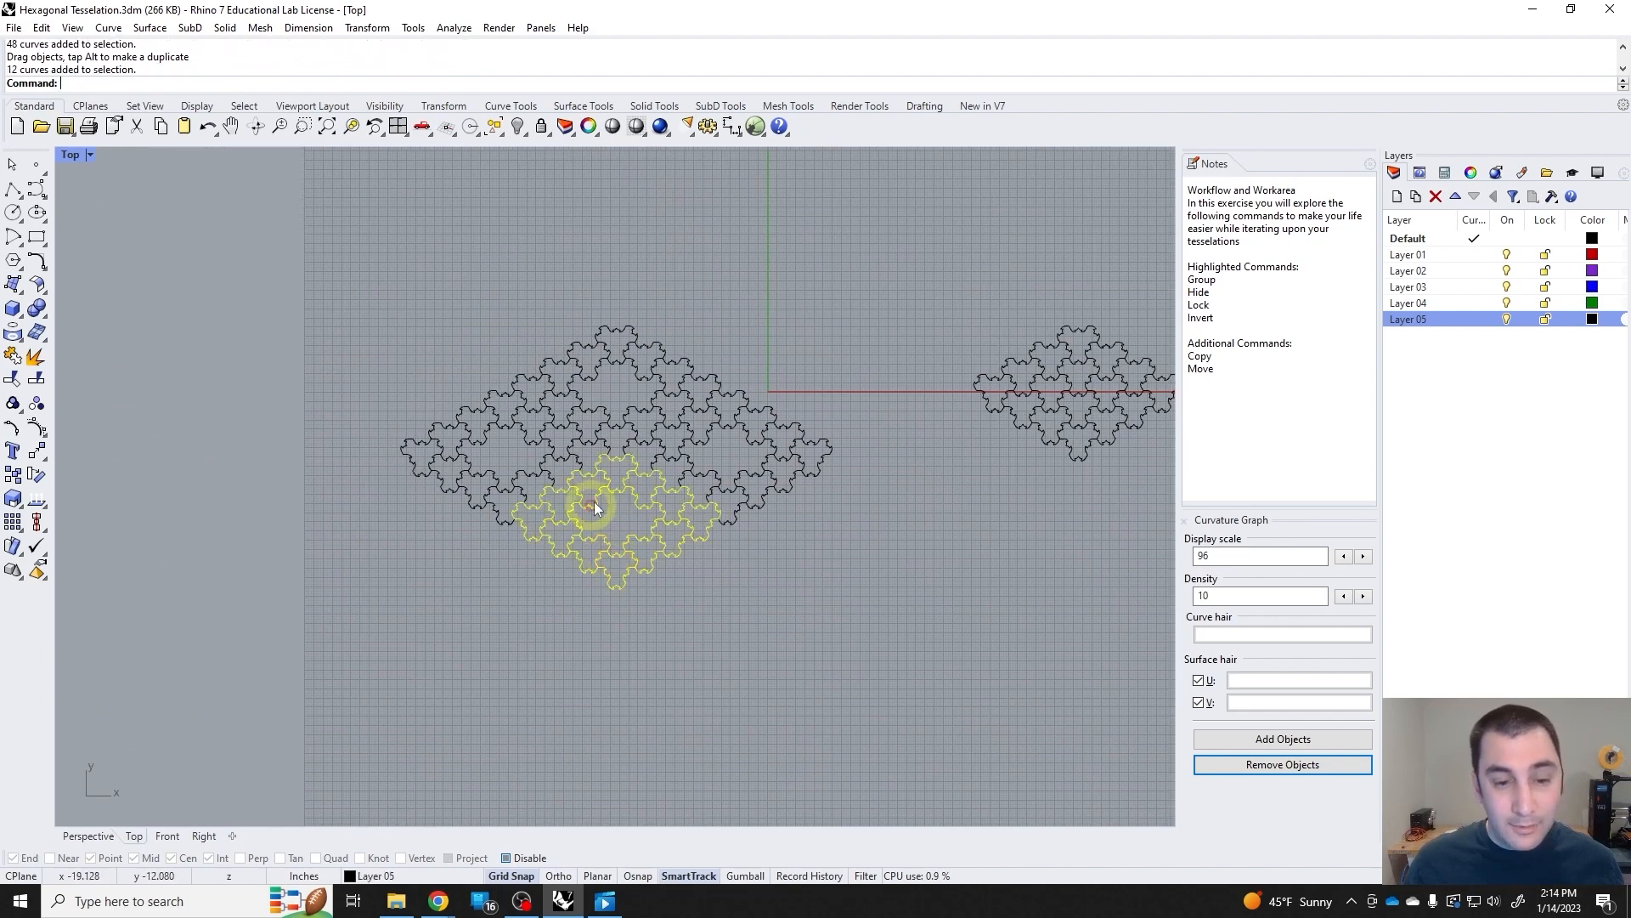
left_click(676, 437)
left_click(707, 472)
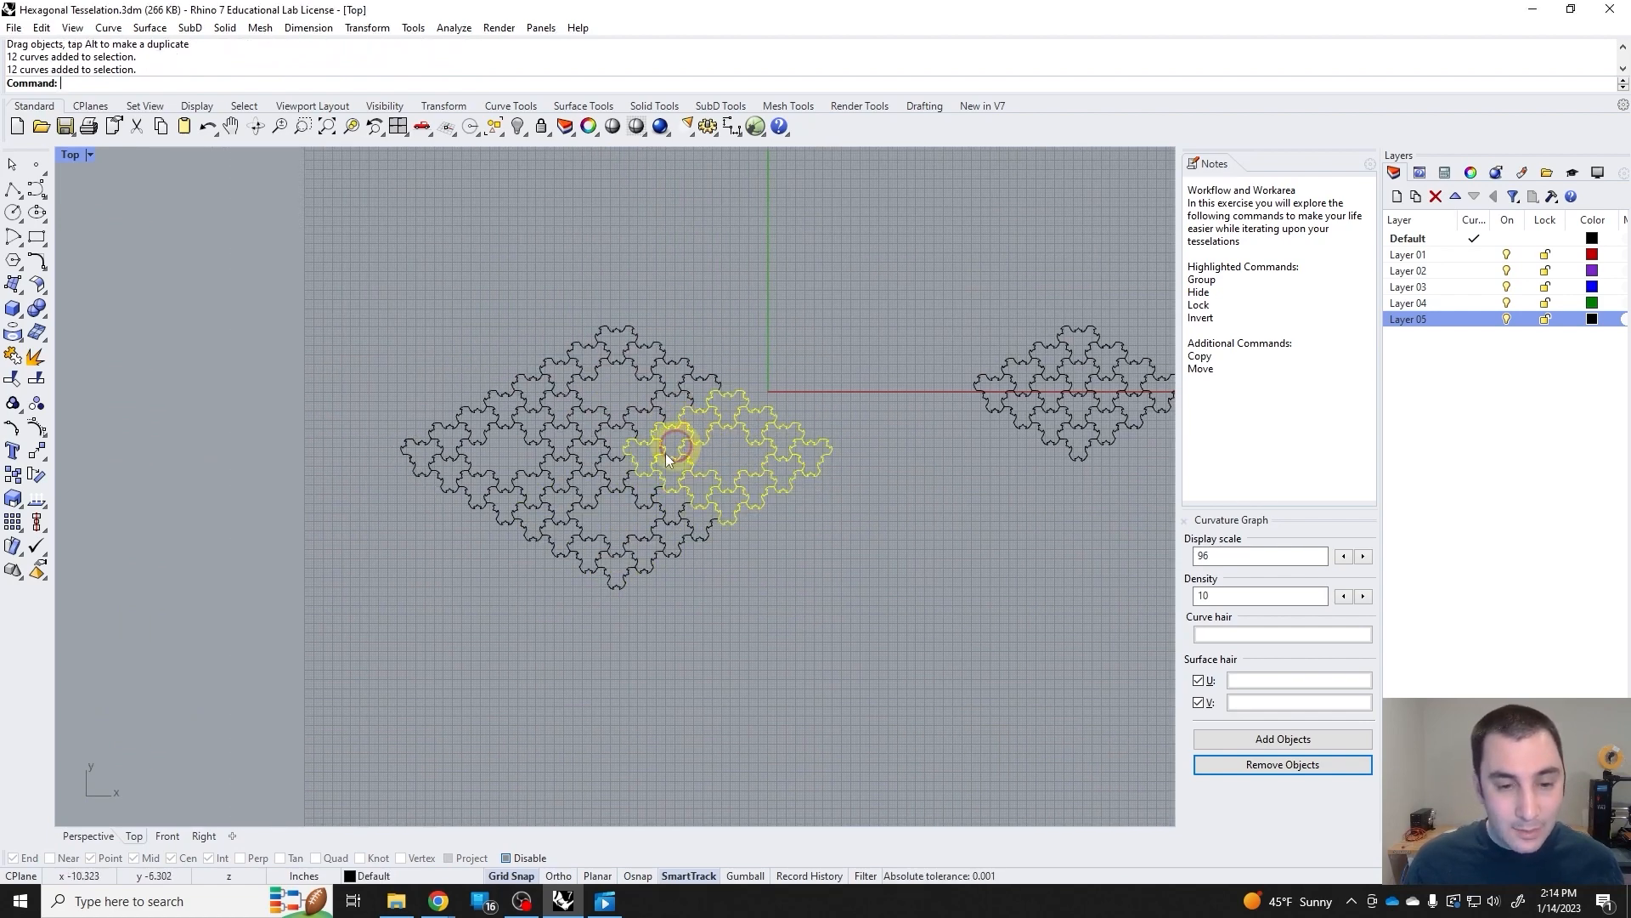
left_click(555, 448)
left_click(646, 600)
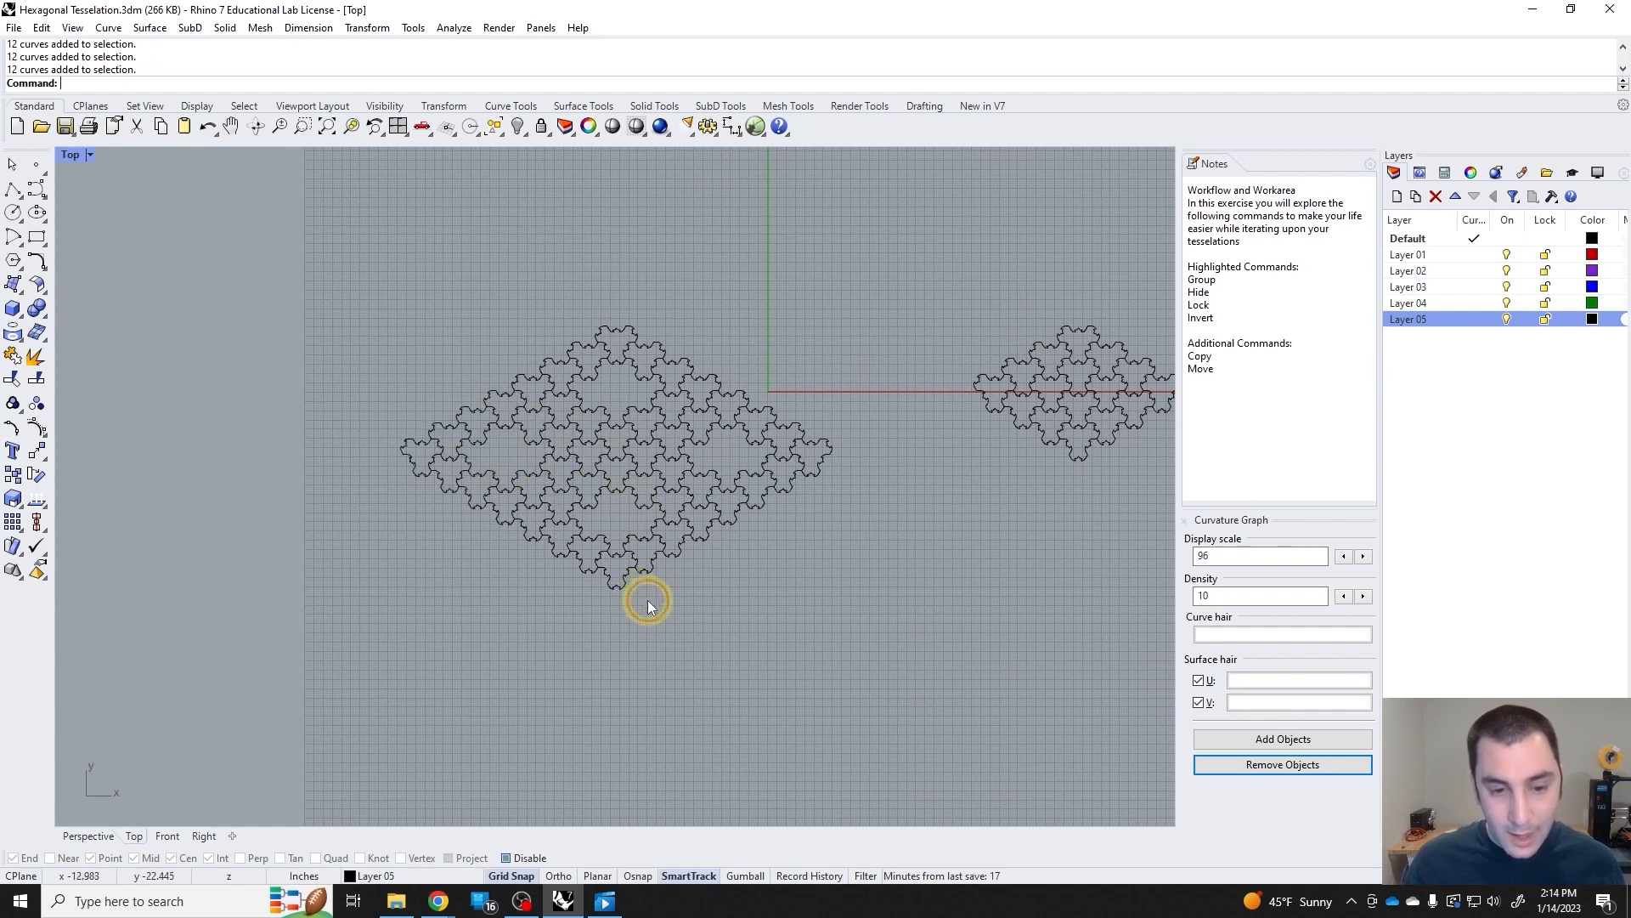
left_click(643, 539)
right_click_drag(735, 457, 665, 486)
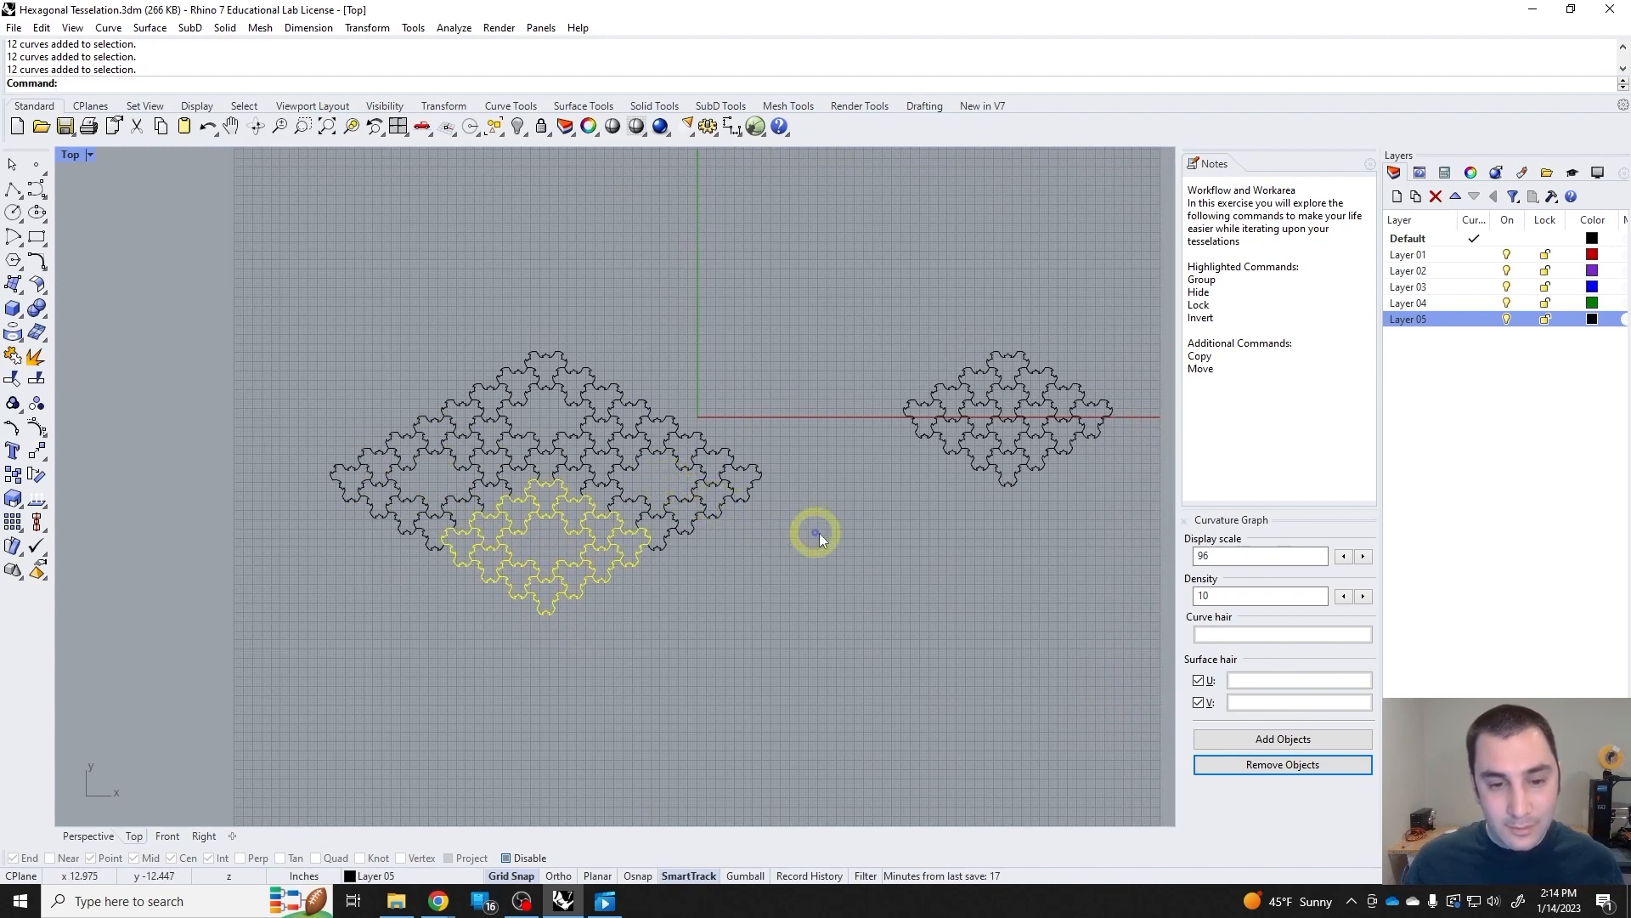
left_click_drag(806, 532, 710, 456)
right_click_drag(948, 533, 838, 535)
left_click(1024, 537)
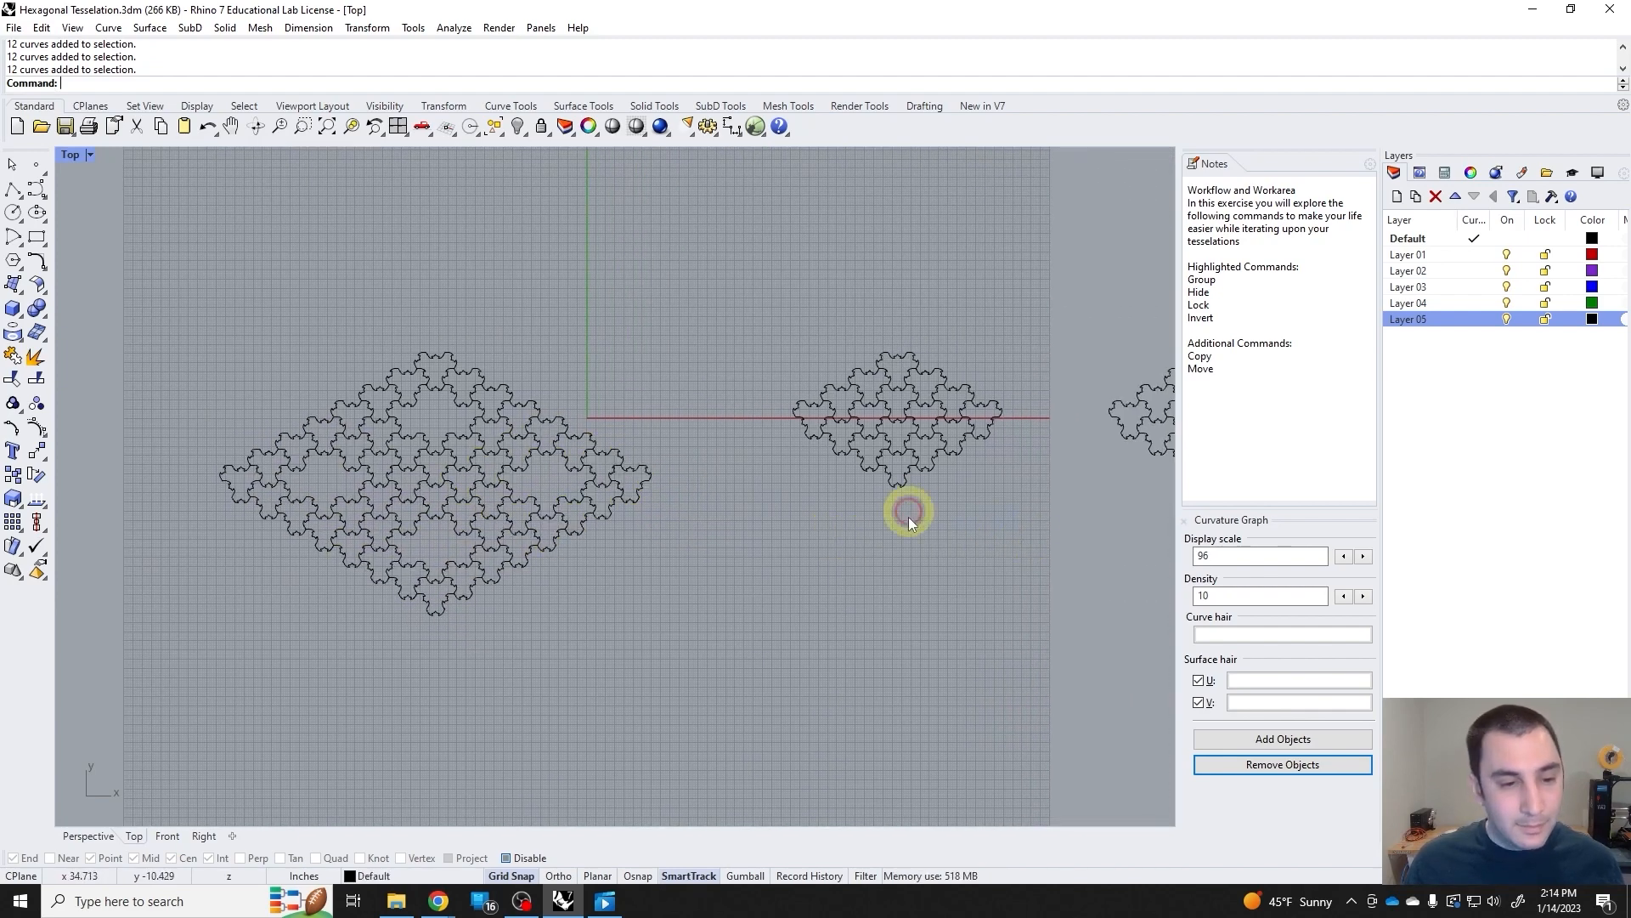
left_click_drag(727, 629, 254, 382)
right_click_drag(350, 440, 514, 477)
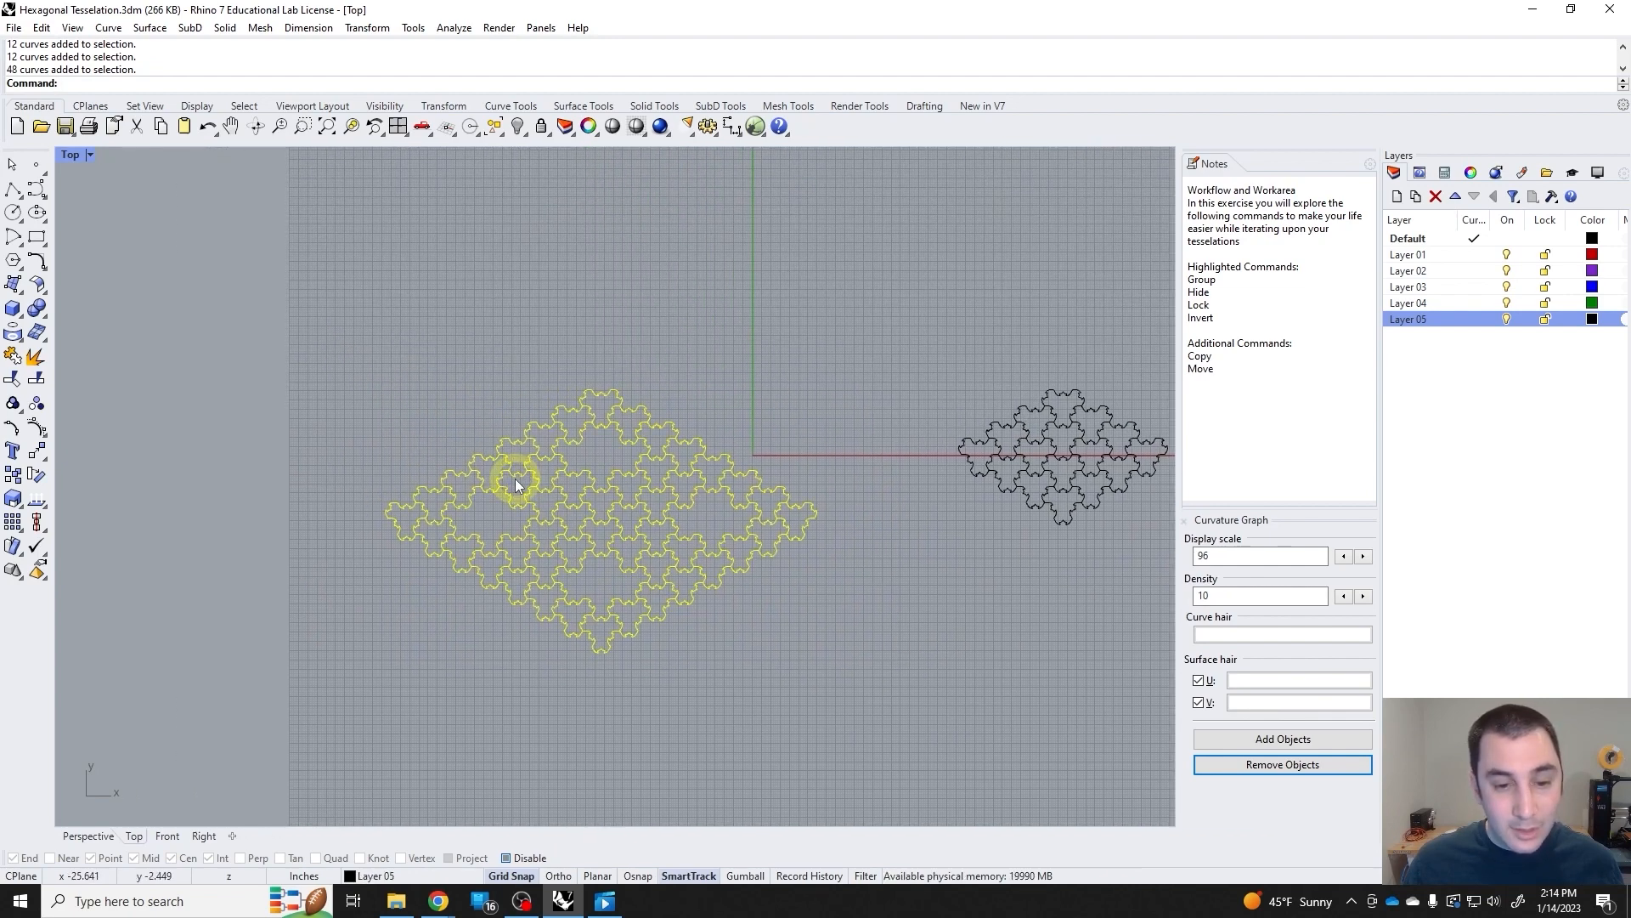
Add each of the four rings to the selection and group them into one larger set.
left_click(642, 446)
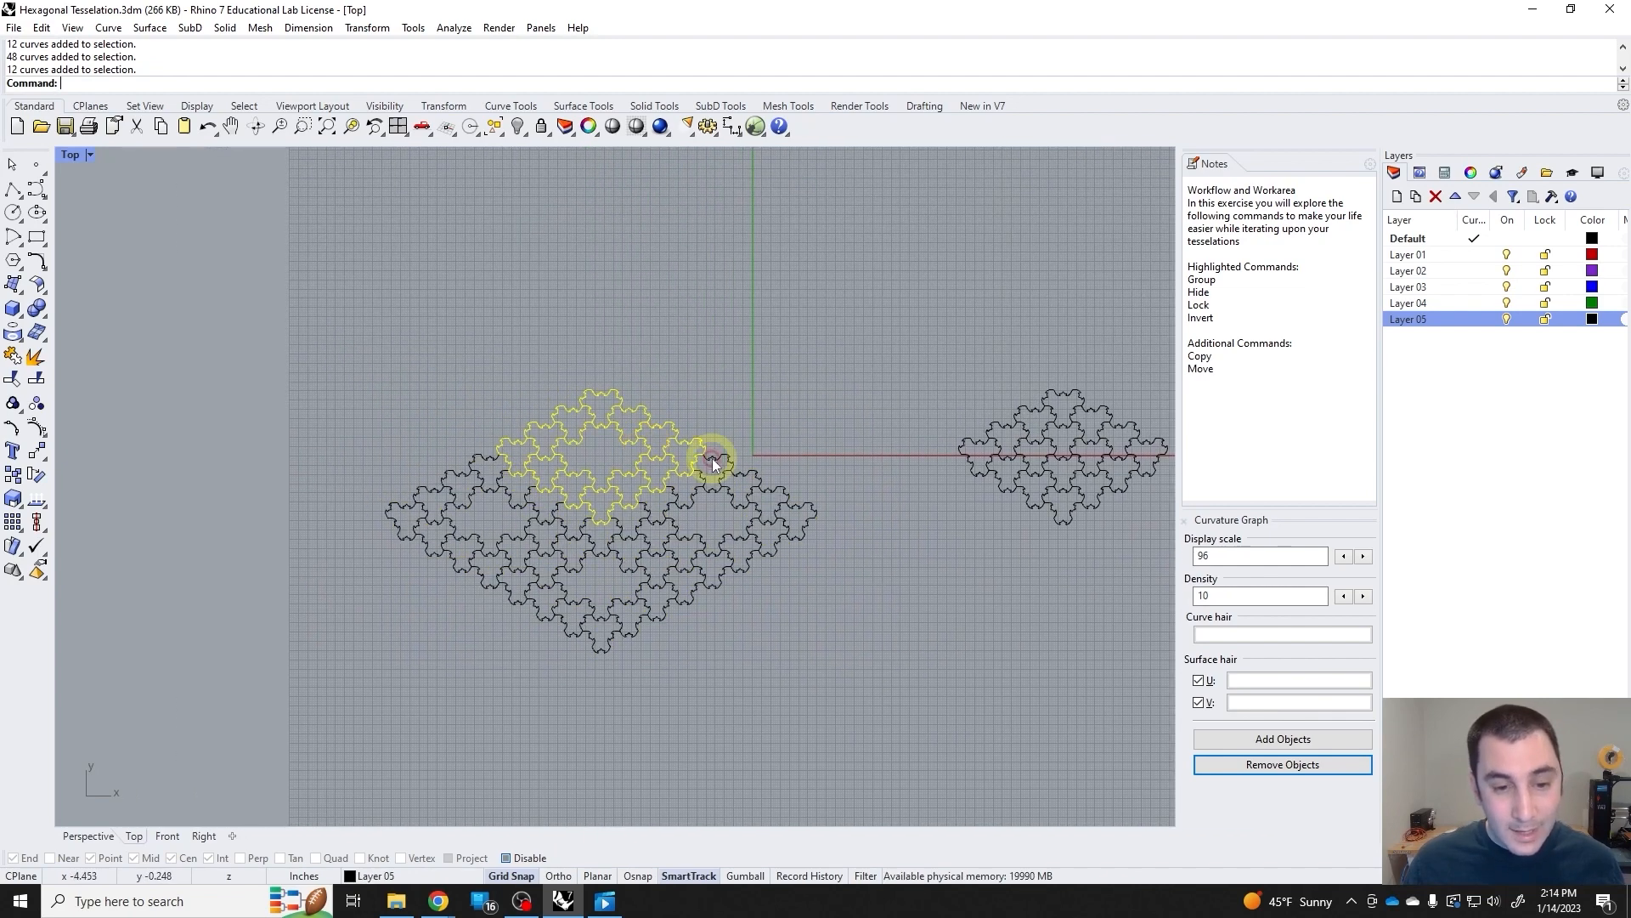
left_click(761, 492, "shift")
left_click(665, 598, "shift")
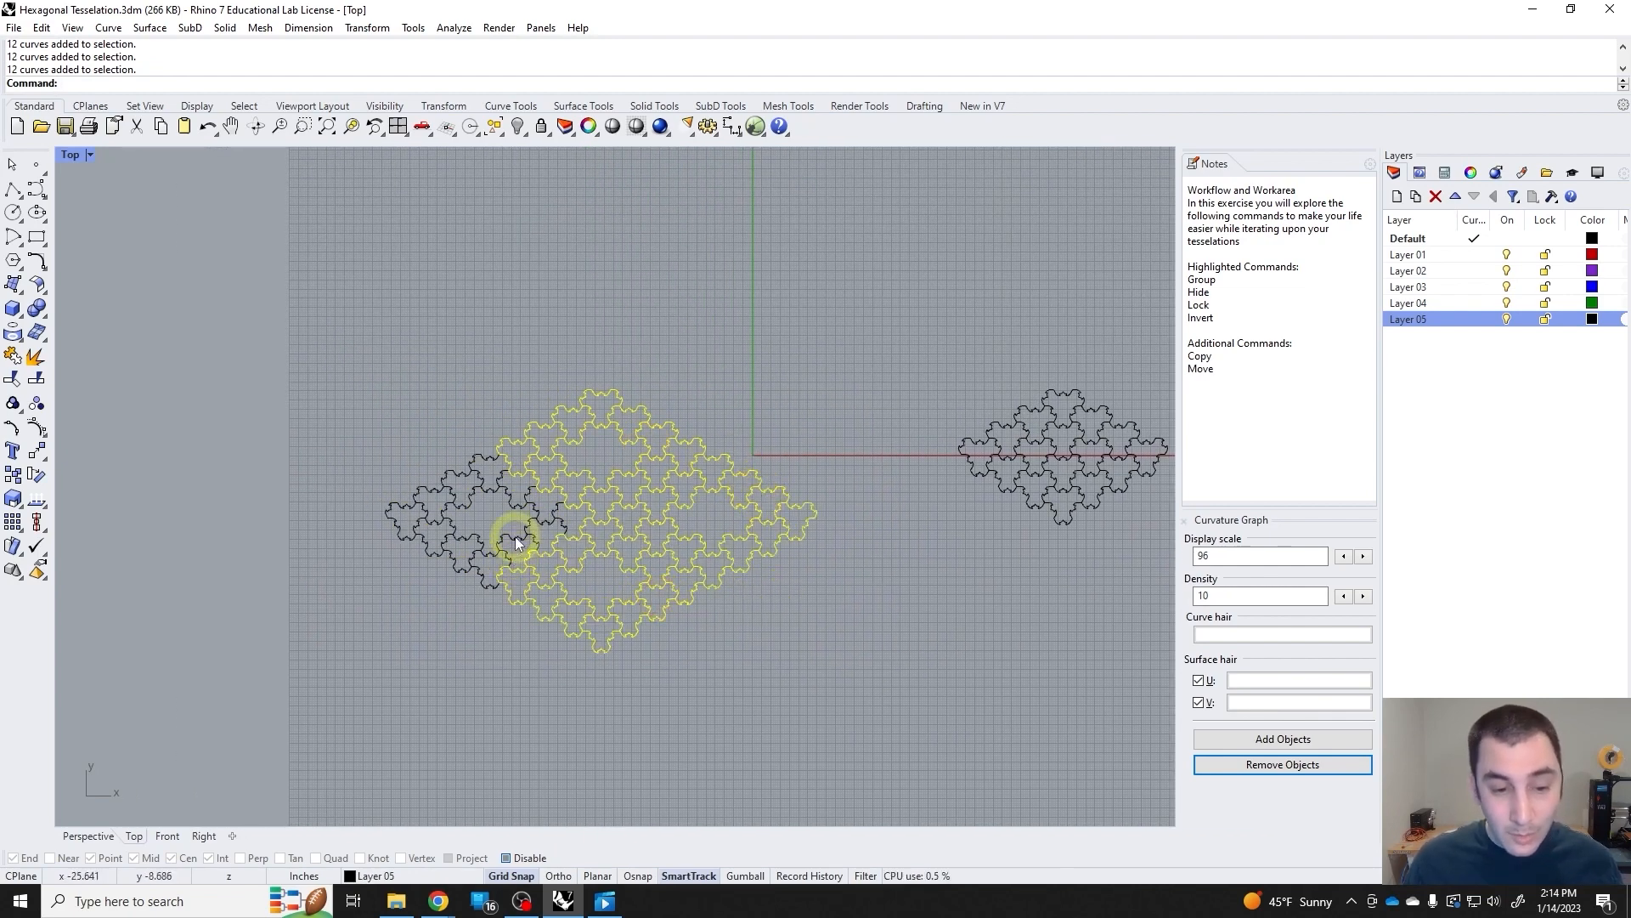
left_click(515, 537, "shift")
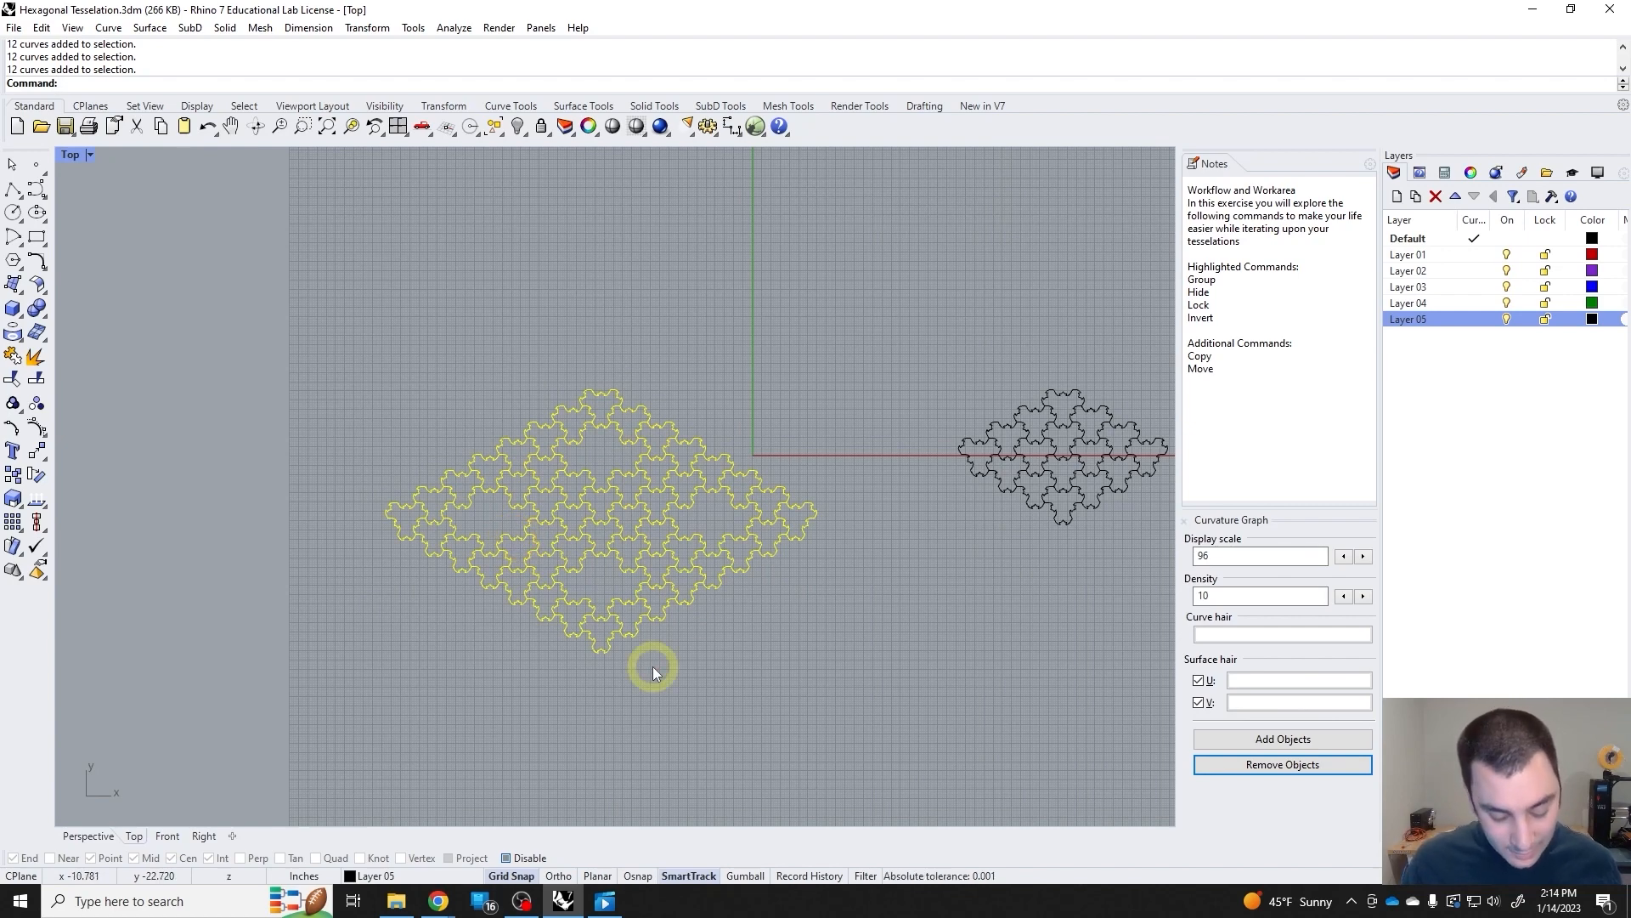
key("ctrl+g")
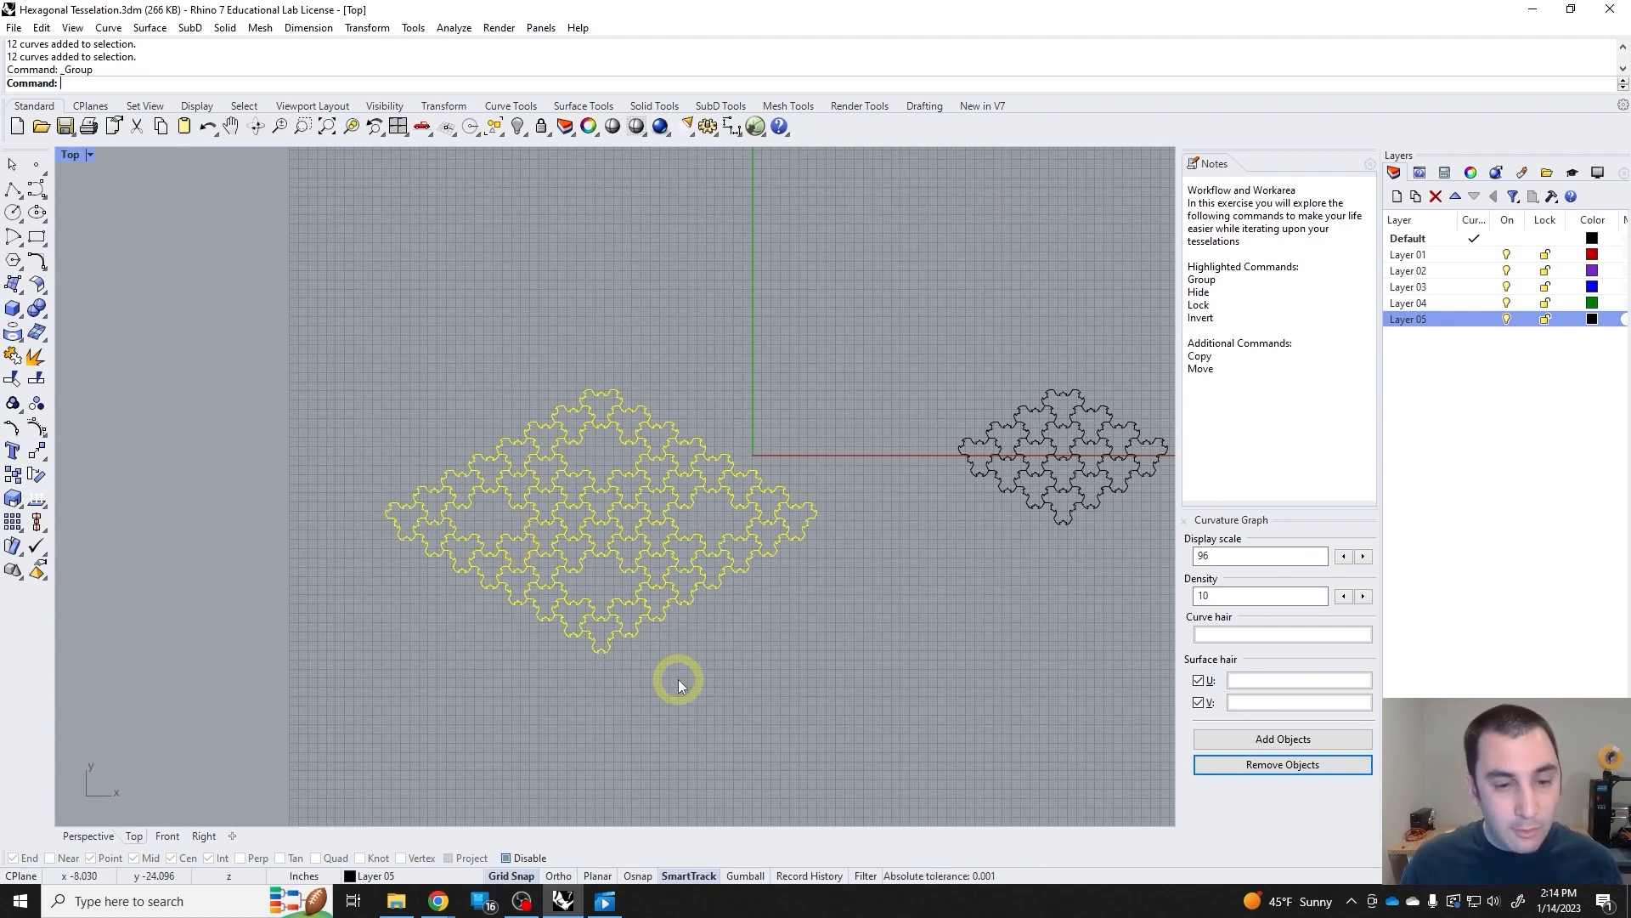
Check the larger group by clearing the selection and picking the set through single tiles.
left_click(751, 696)
left_click(773, 554)
left_click(737, 631)
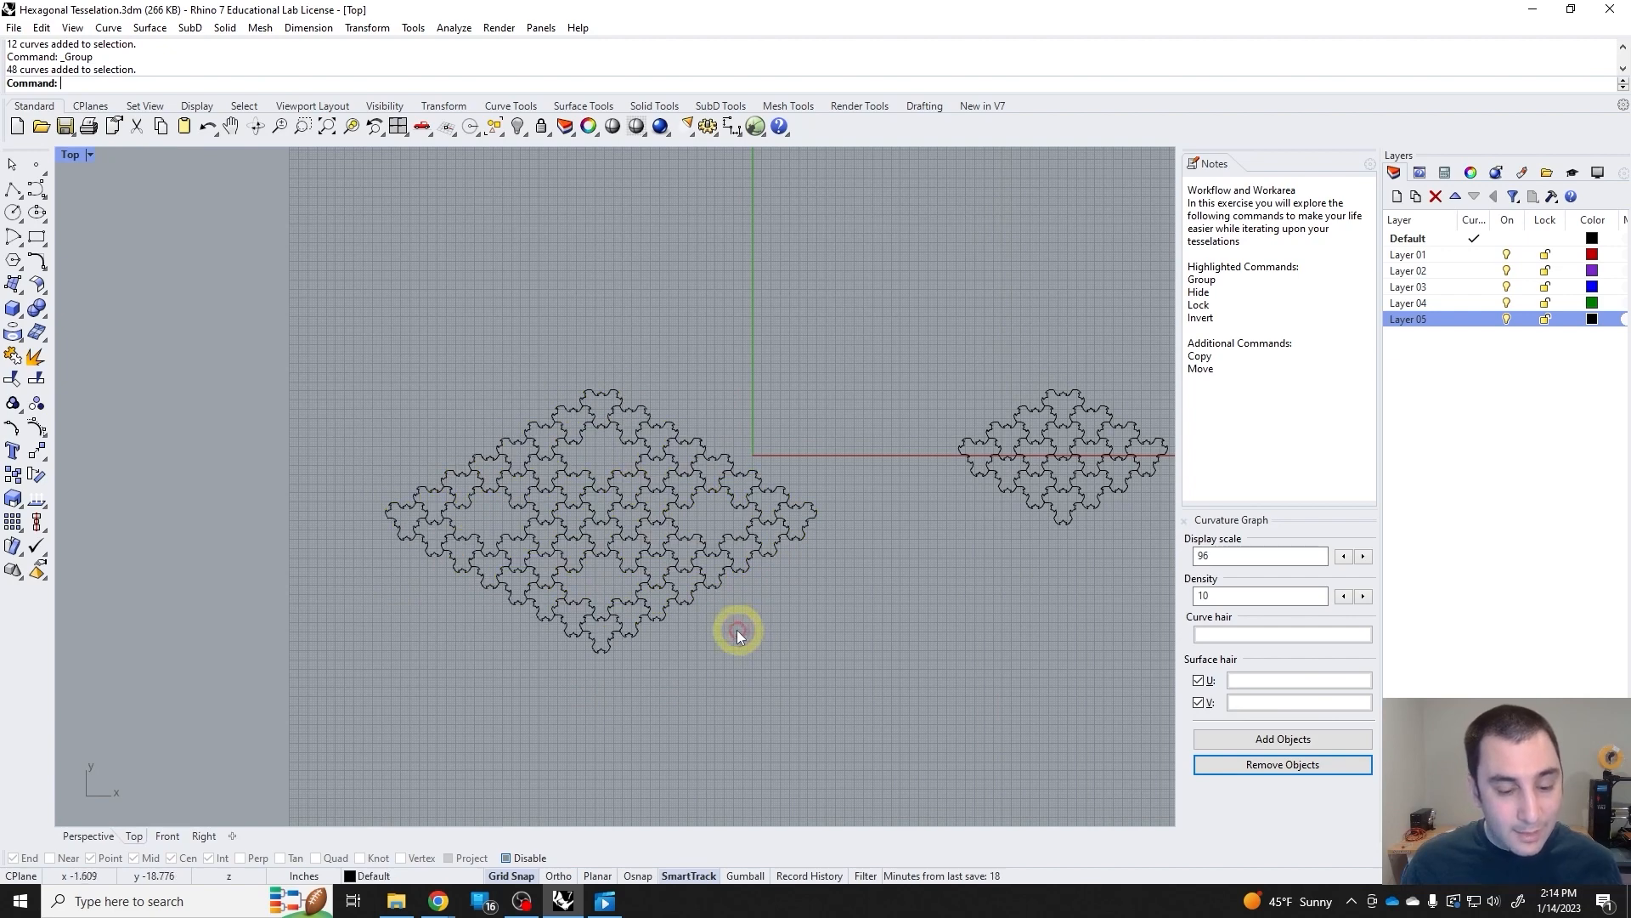
left_click(716, 604)
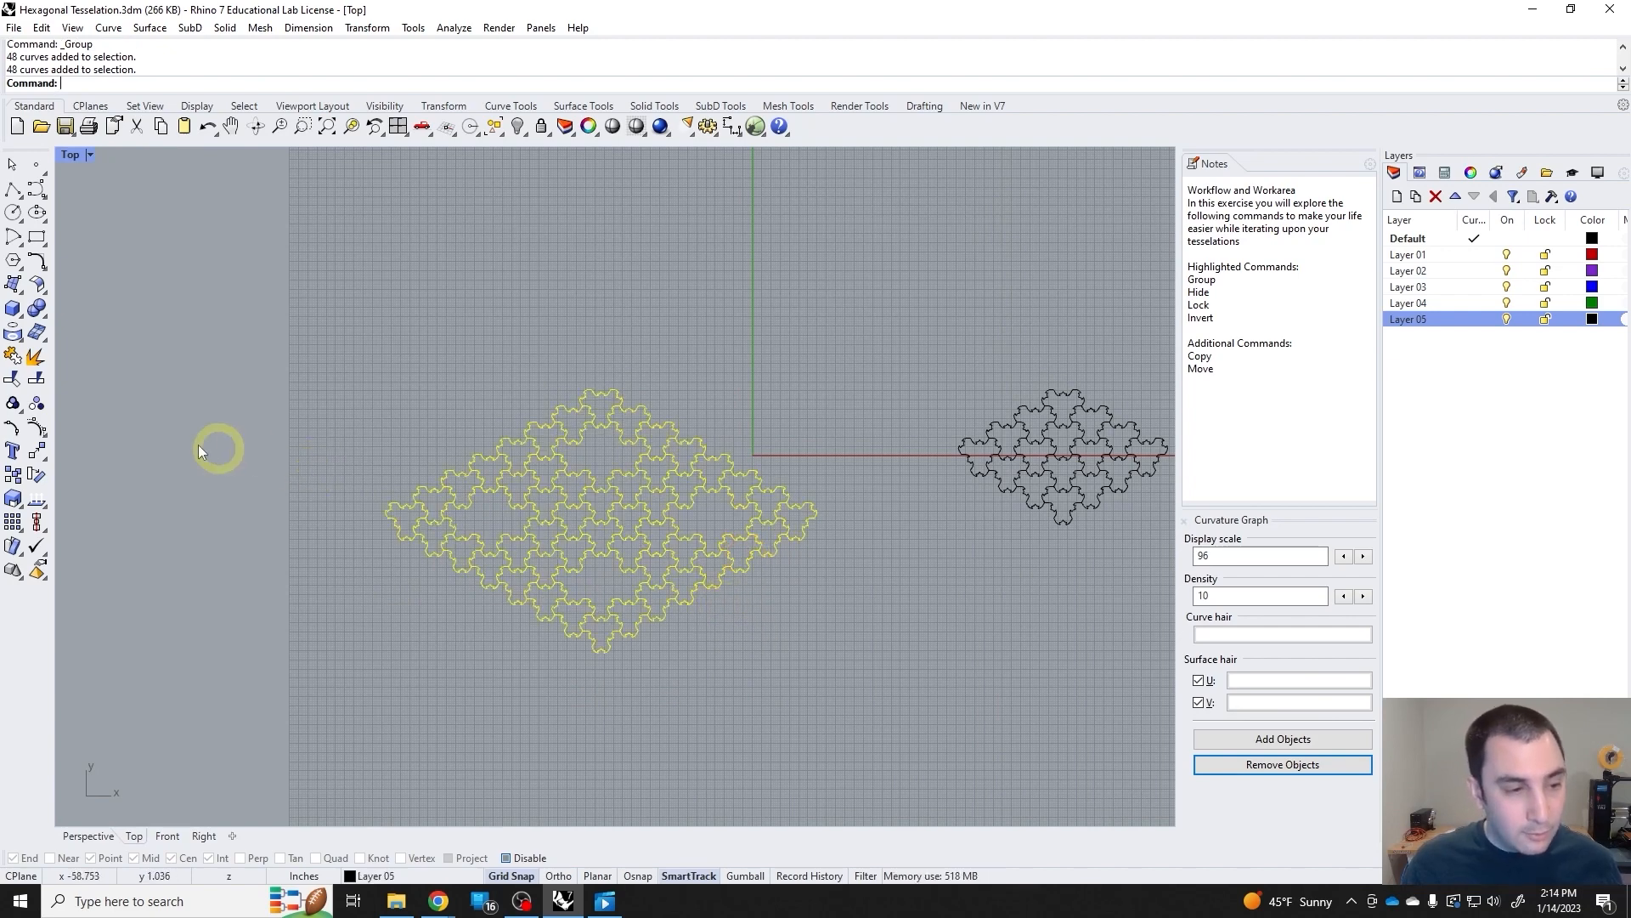
Add "Ungroup" to the additional commands in the notes.
left_click(1272, 403)
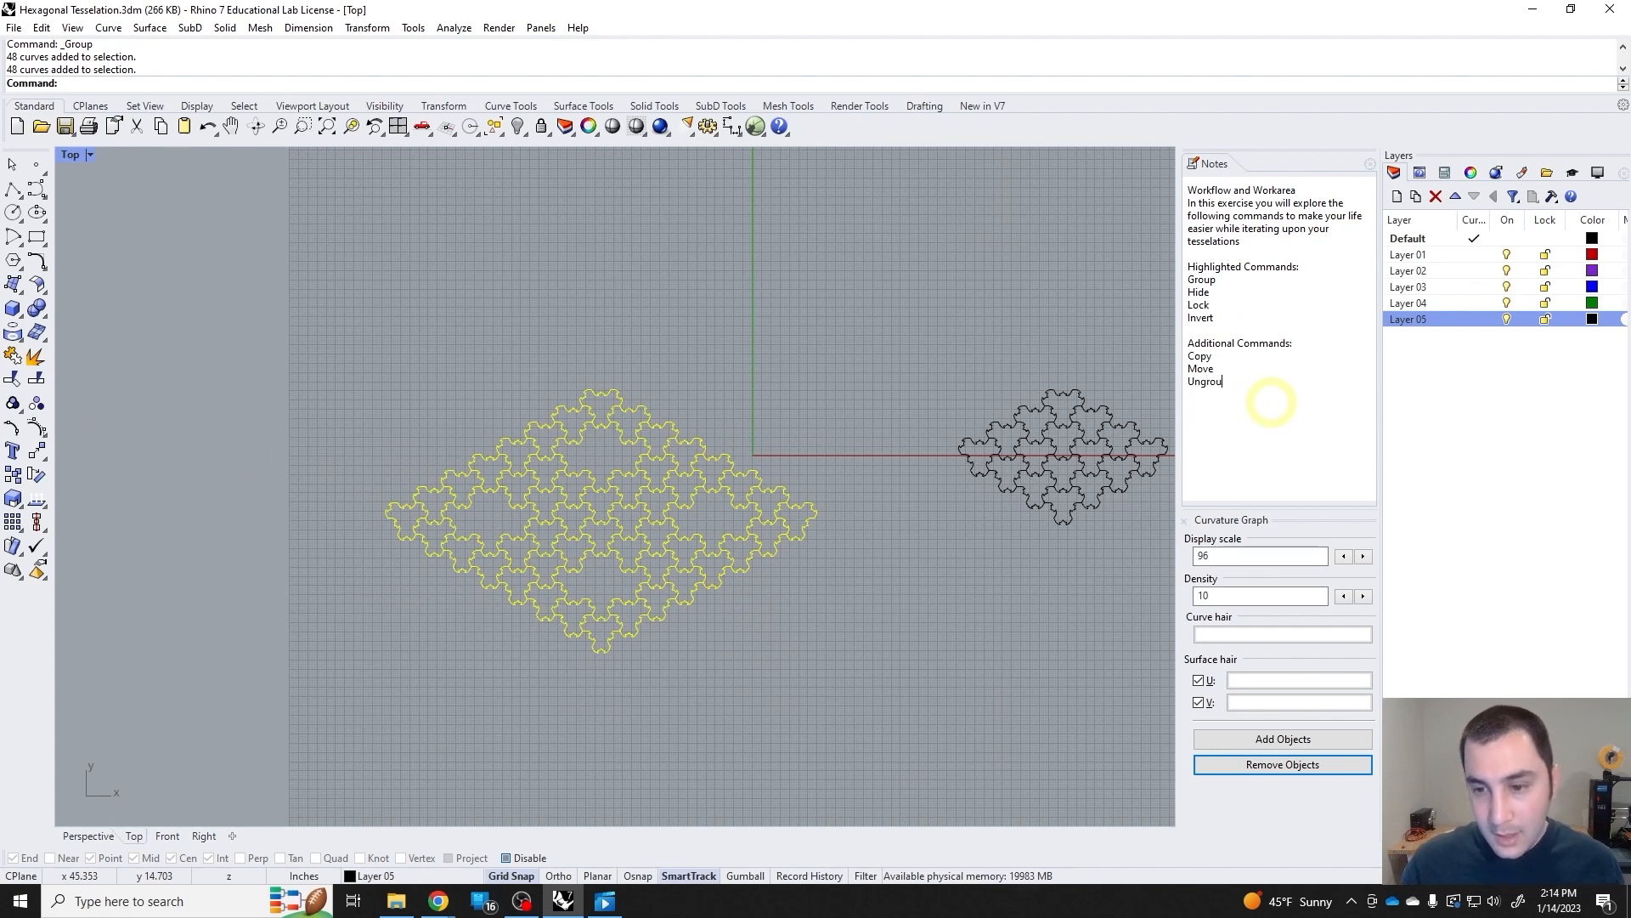
left_click(878, 594)
Ungroup the combined set of four rings and select individual rings to check that they are separate groups.
left_click_drag(871, 689, 360, 367)
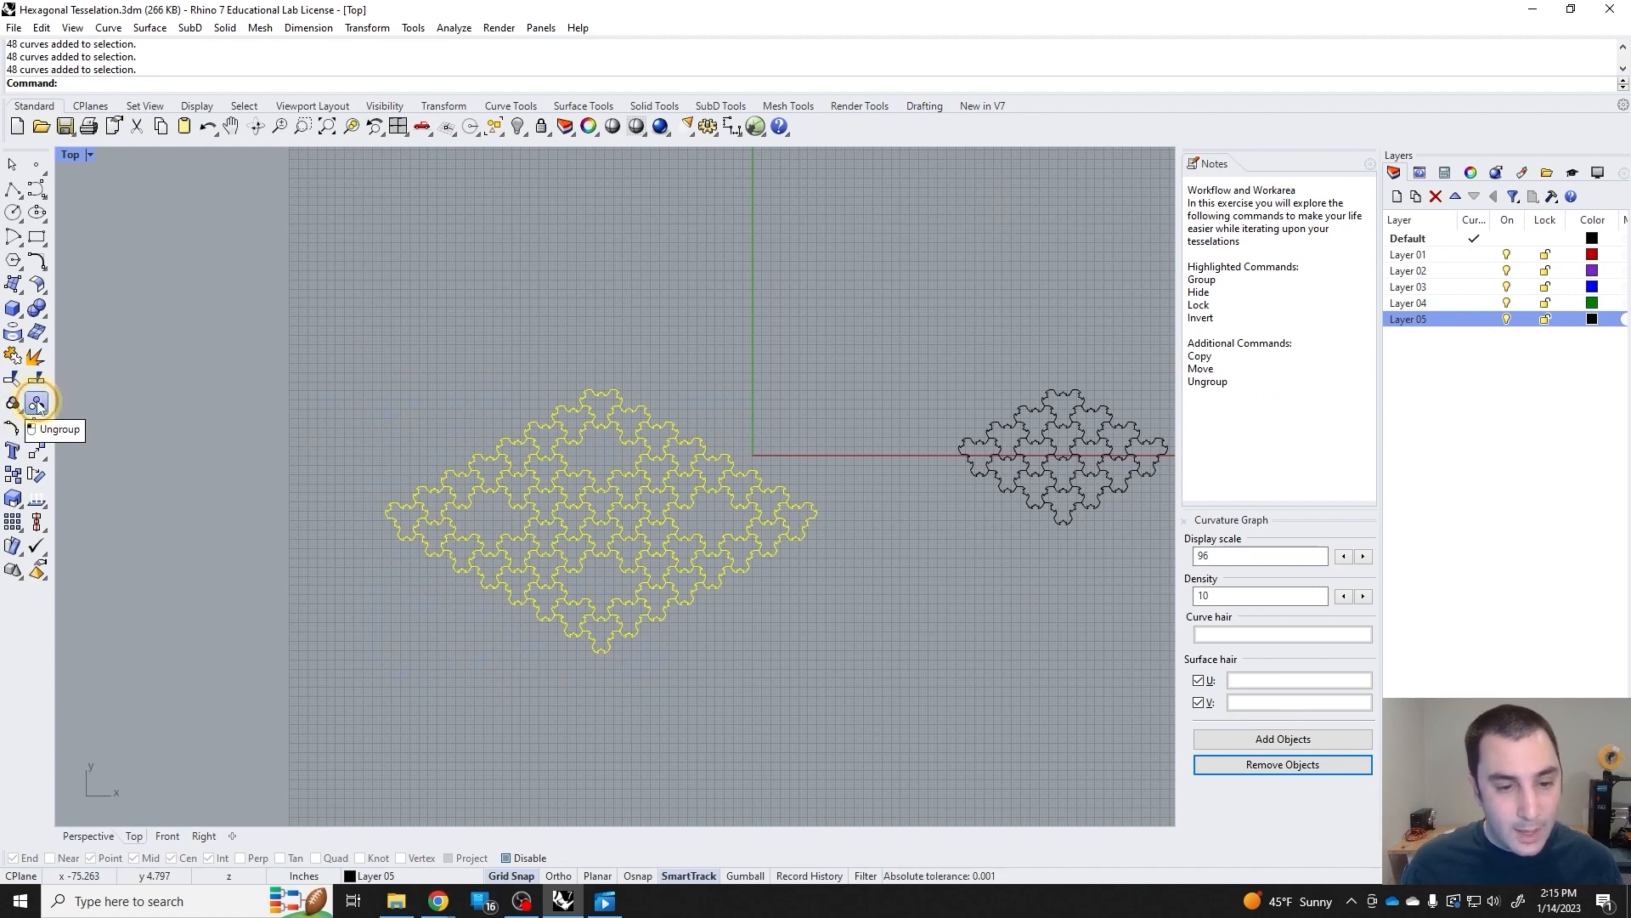
left_click(509, 440)
left_click(477, 462)
left_click(494, 571)
left_click(639, 611)
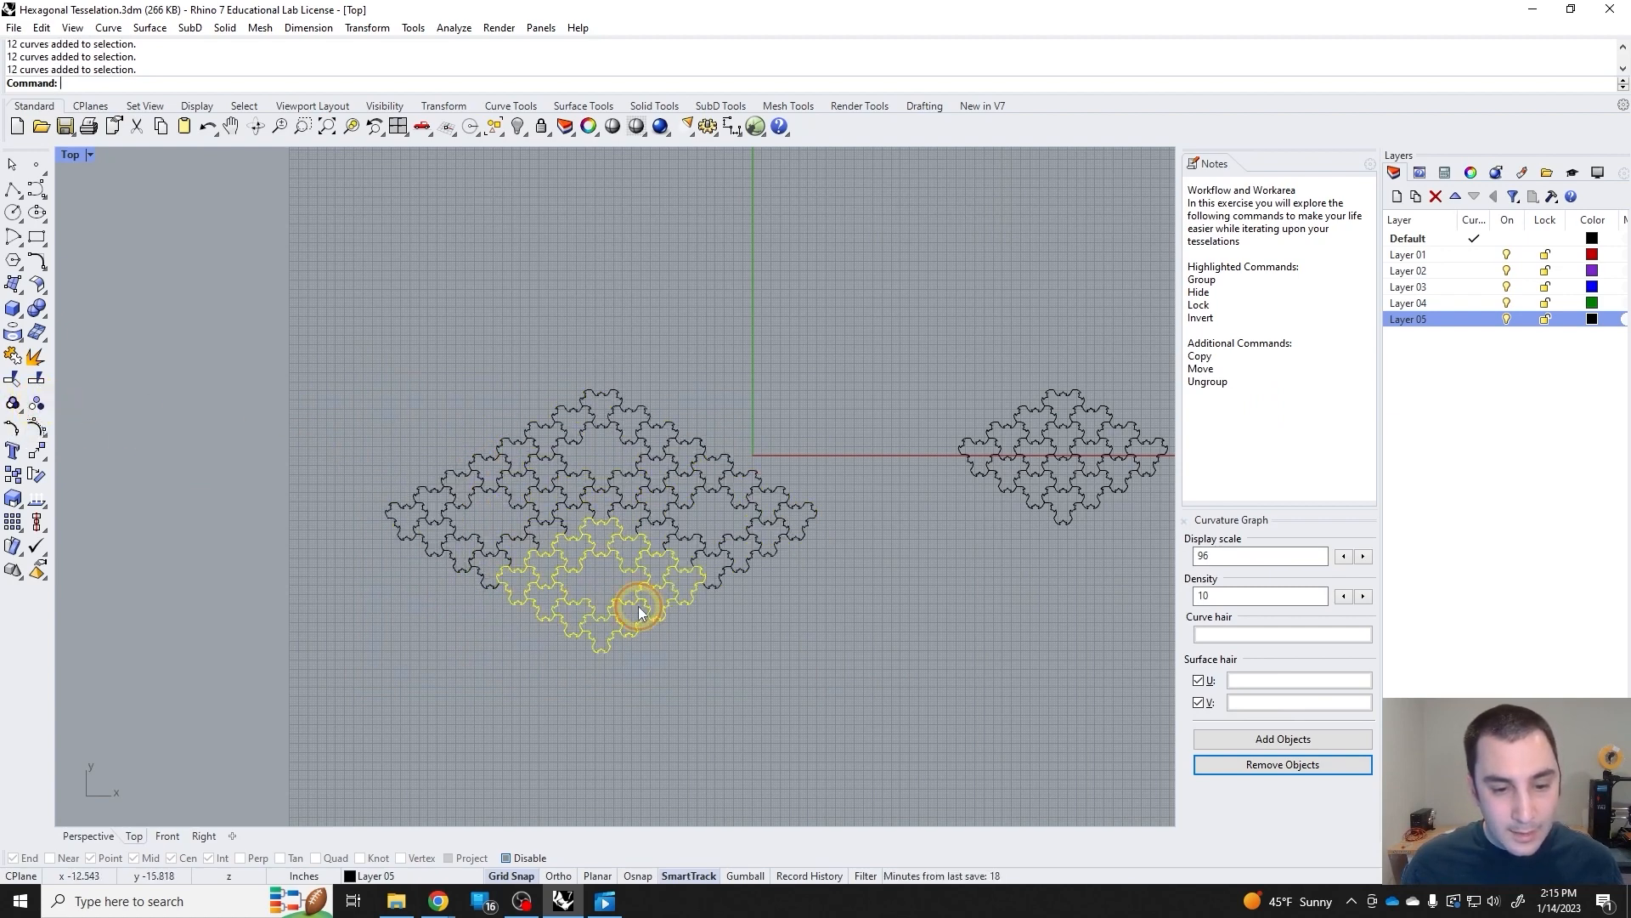
Select single rings and the whole arrangement of the large tessellation to check how its separate groups respond.
left_click(731, 535)
left_click(667, 423)
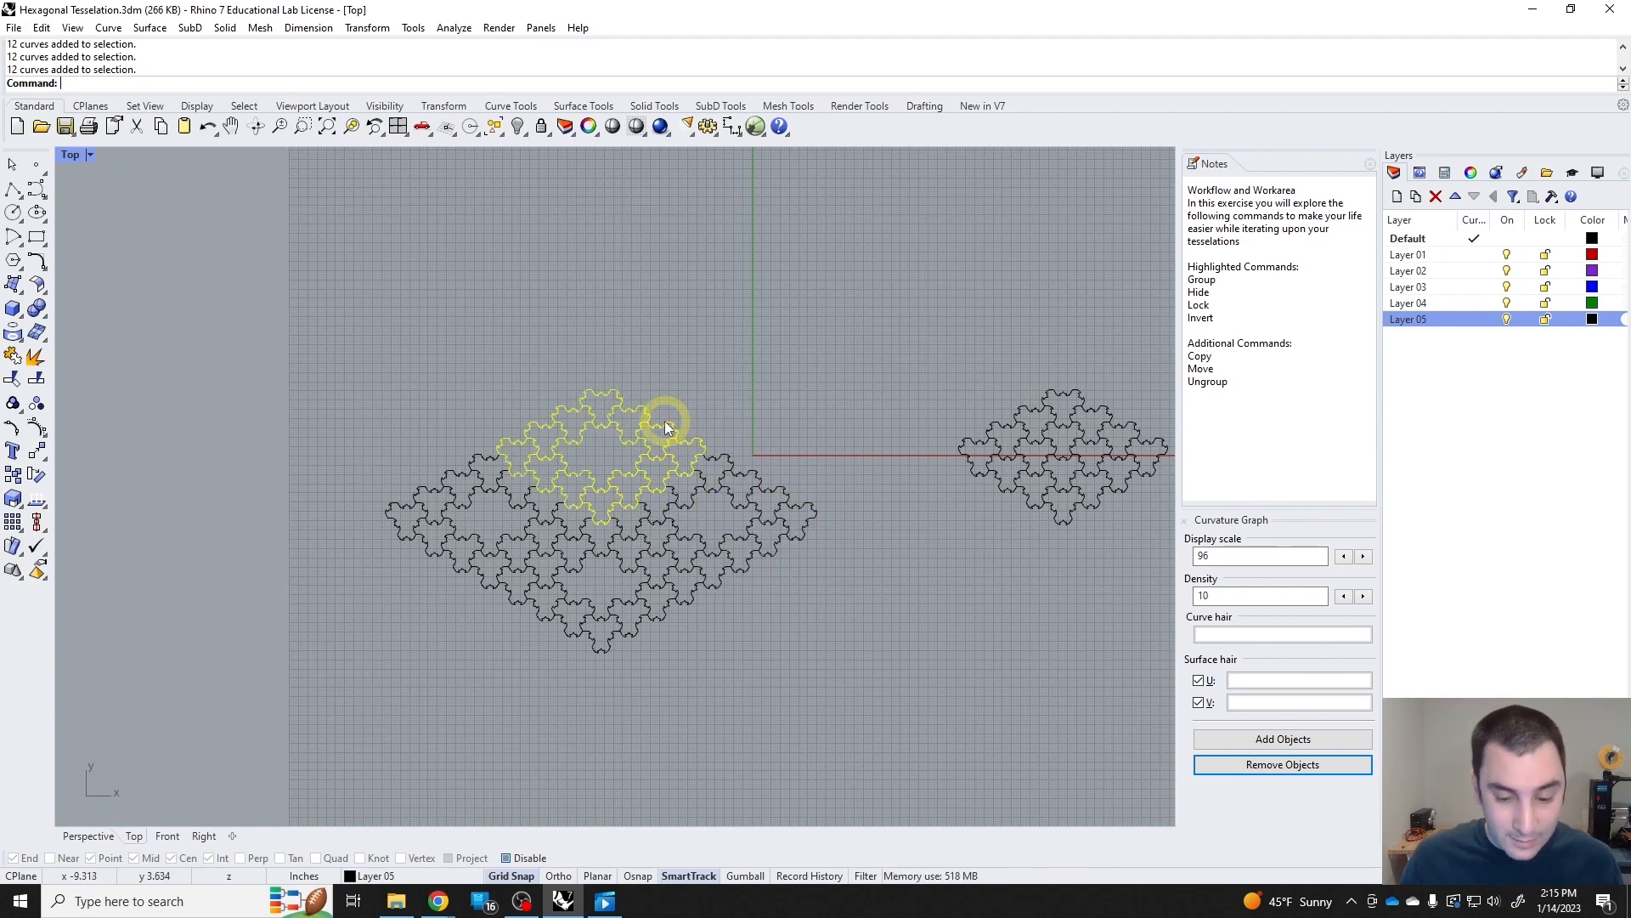
left_click(719, 465)
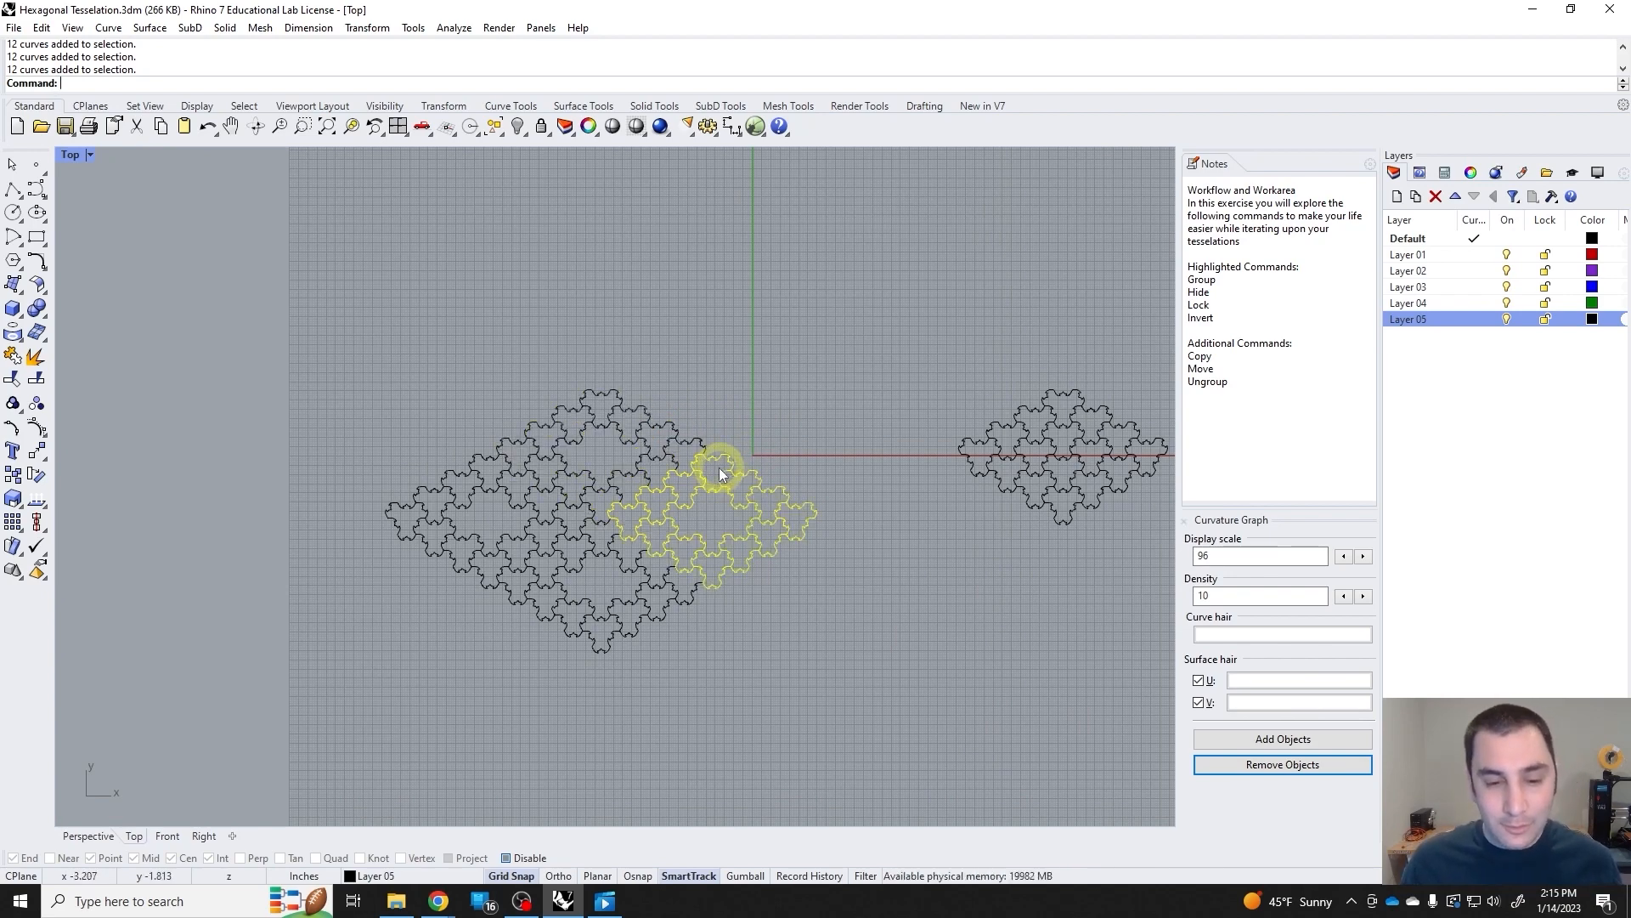
left_click_drag(788, 661, 445, 437)
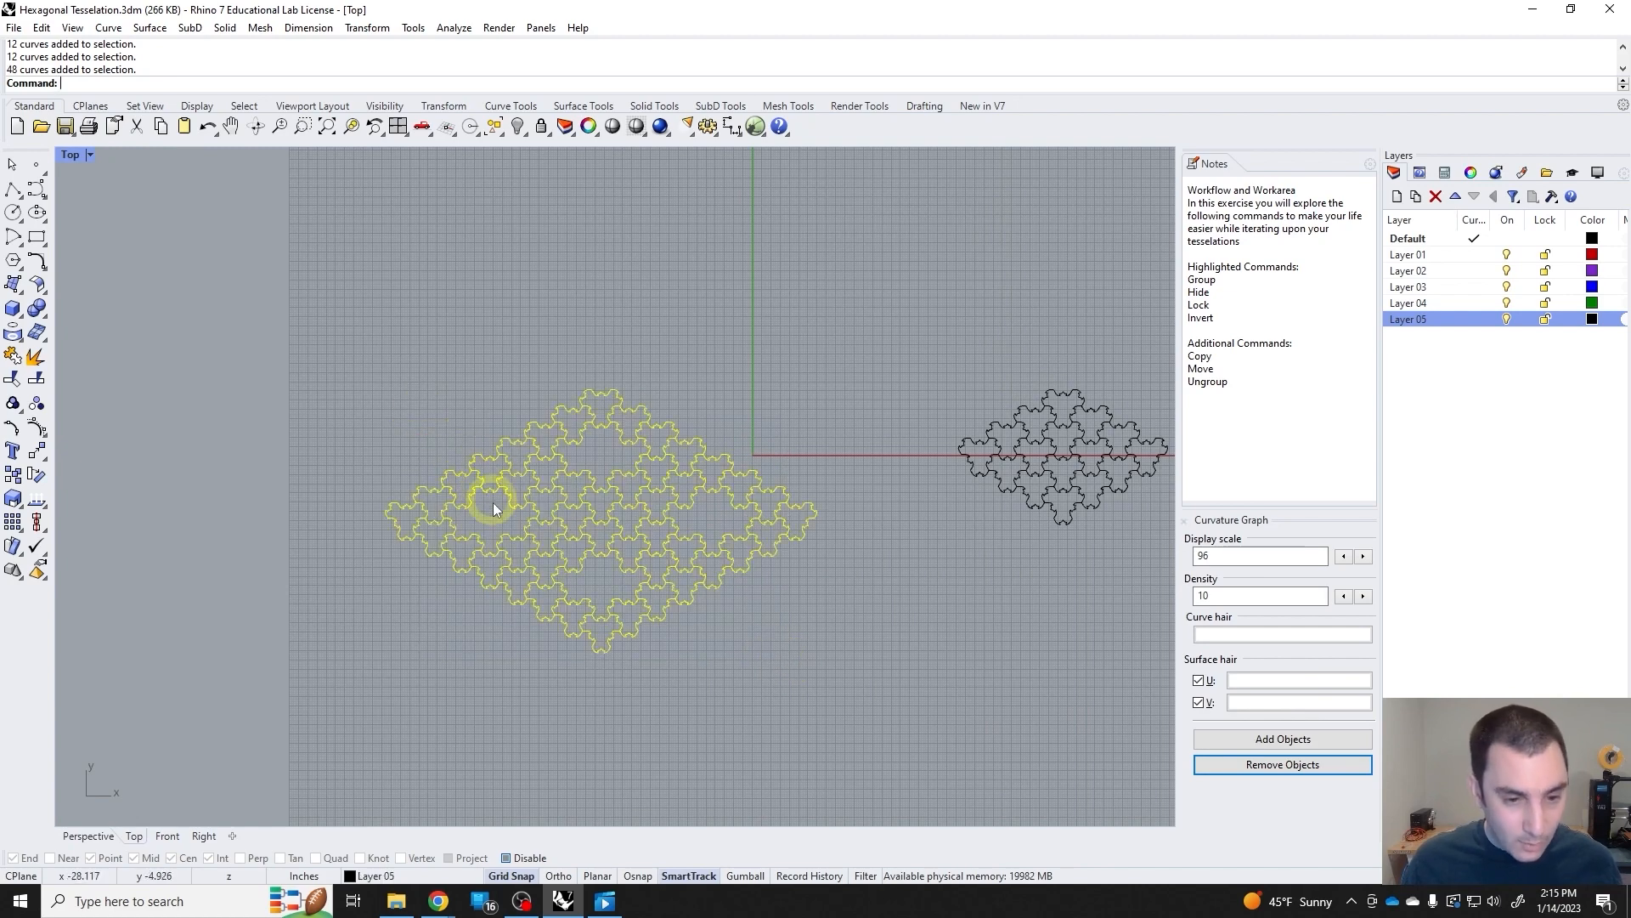
left_click(497, 476)
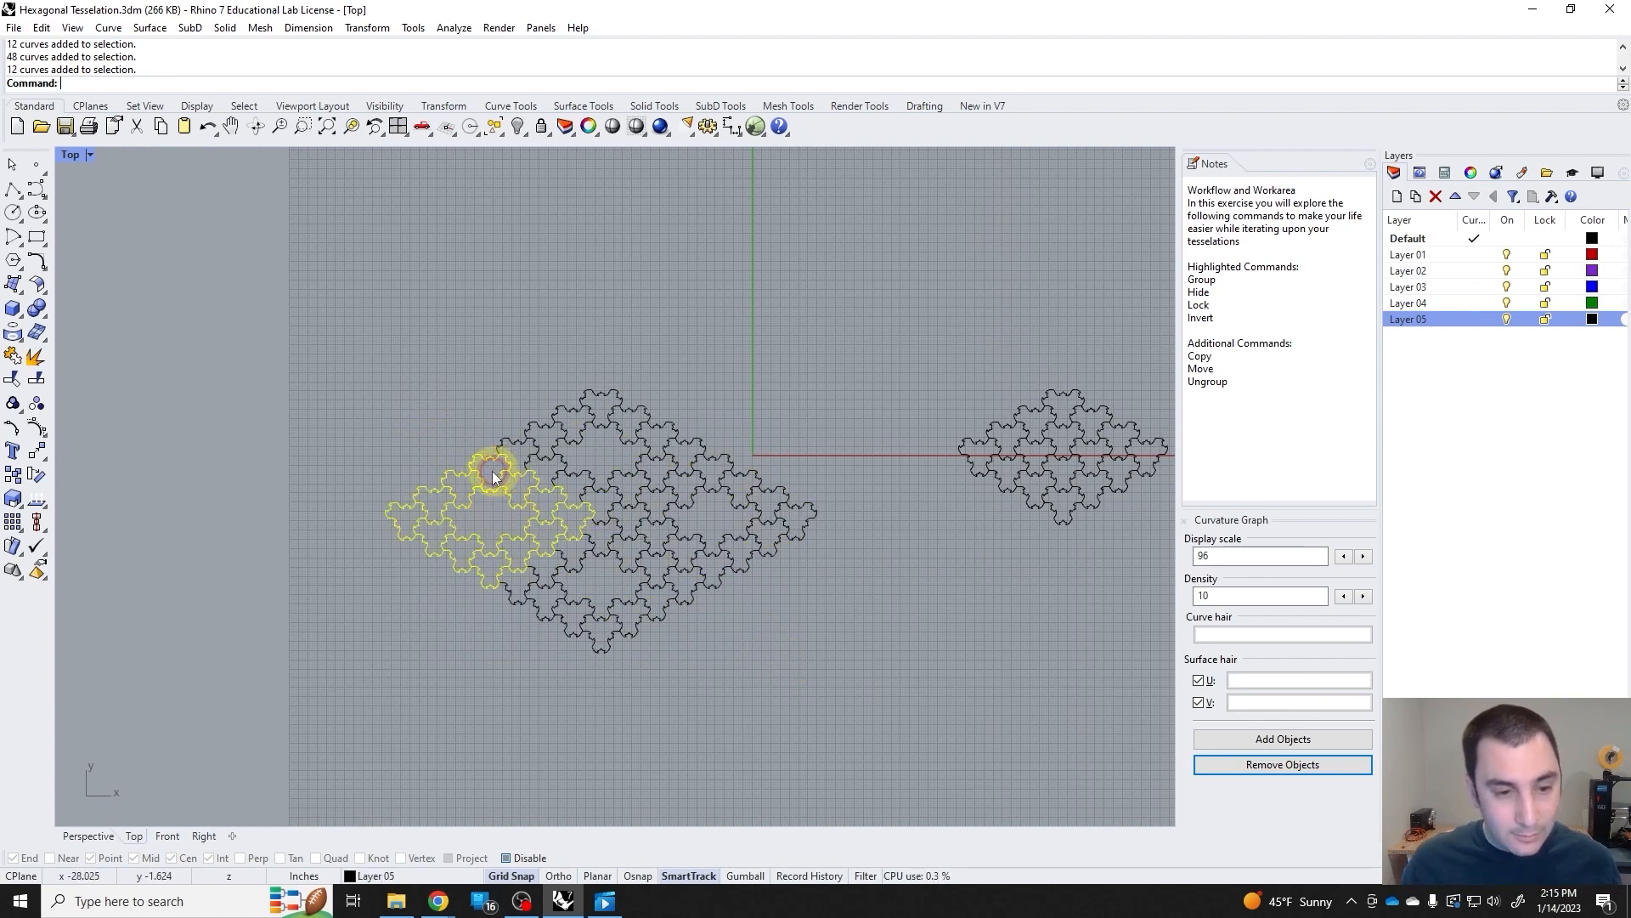
left_click(492, 420)
left_click(550, 439)
left_click(664, 542)
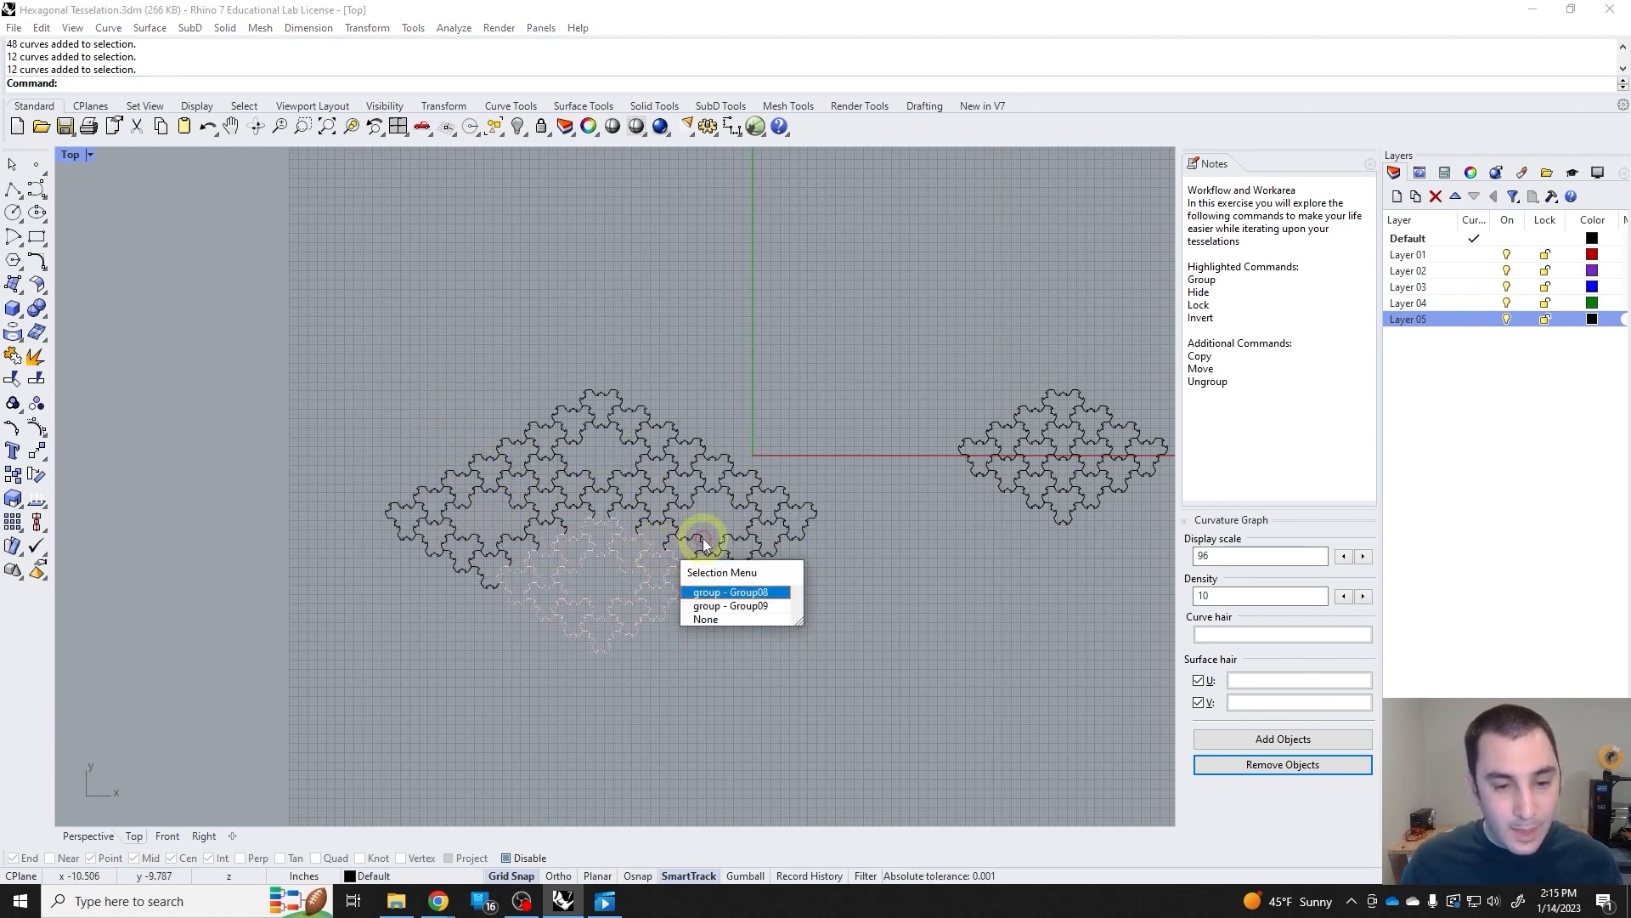
left_click(694, 528)
left_click(690, 531)
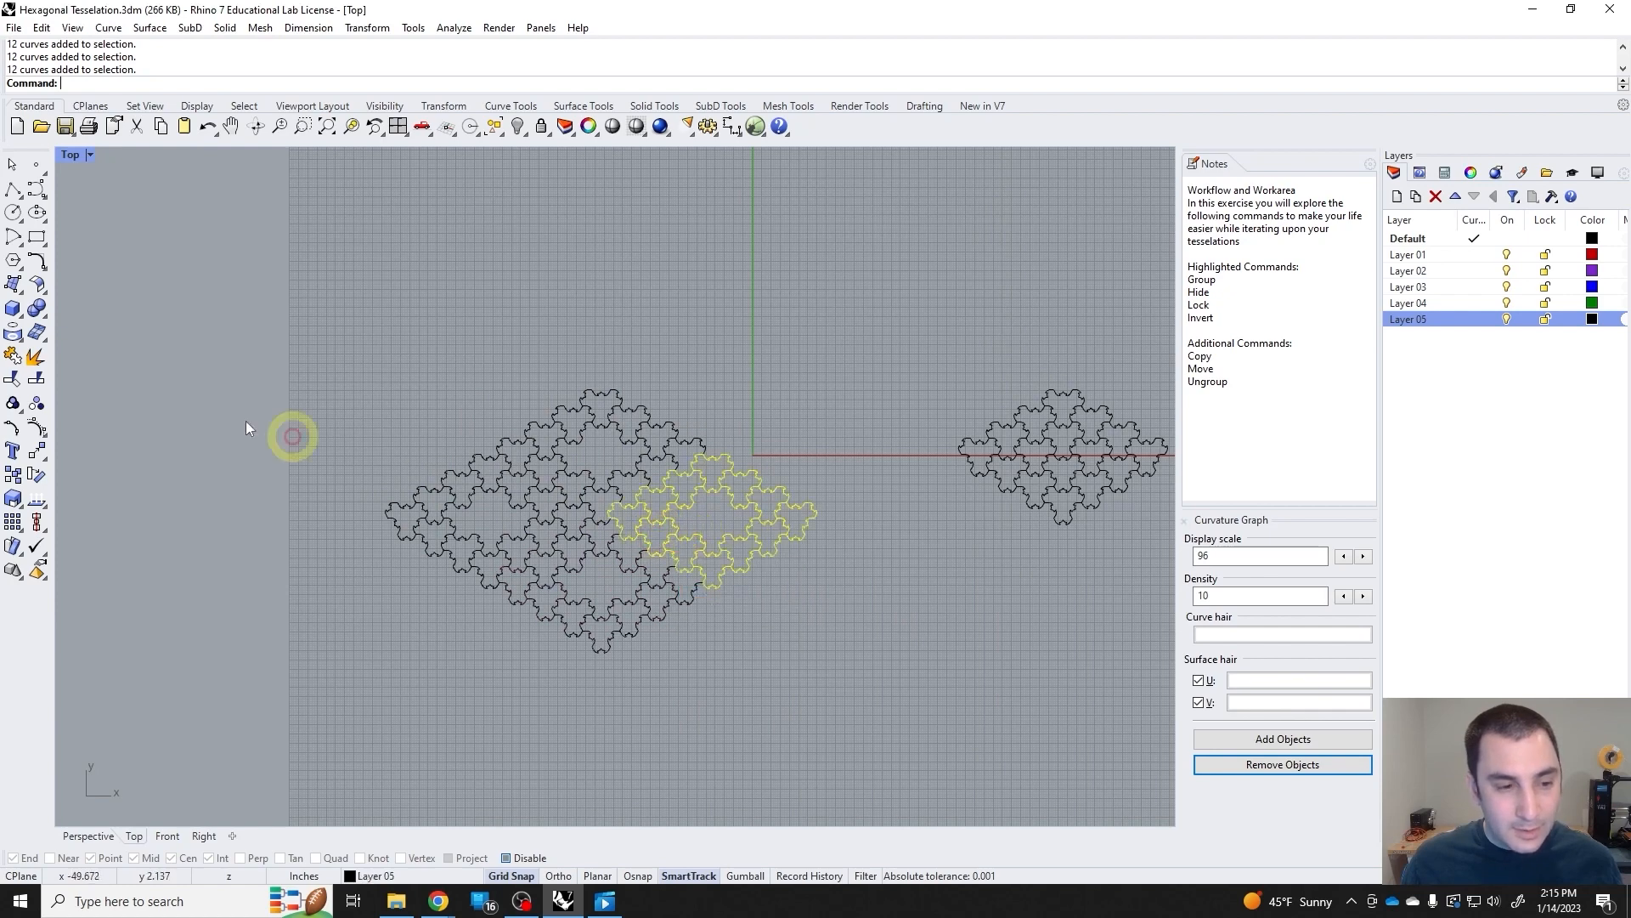
Try ungrouping the ring nearest the vertical axis, pick its single tiles, and undo the ungrouping.
left_click(35, 403)
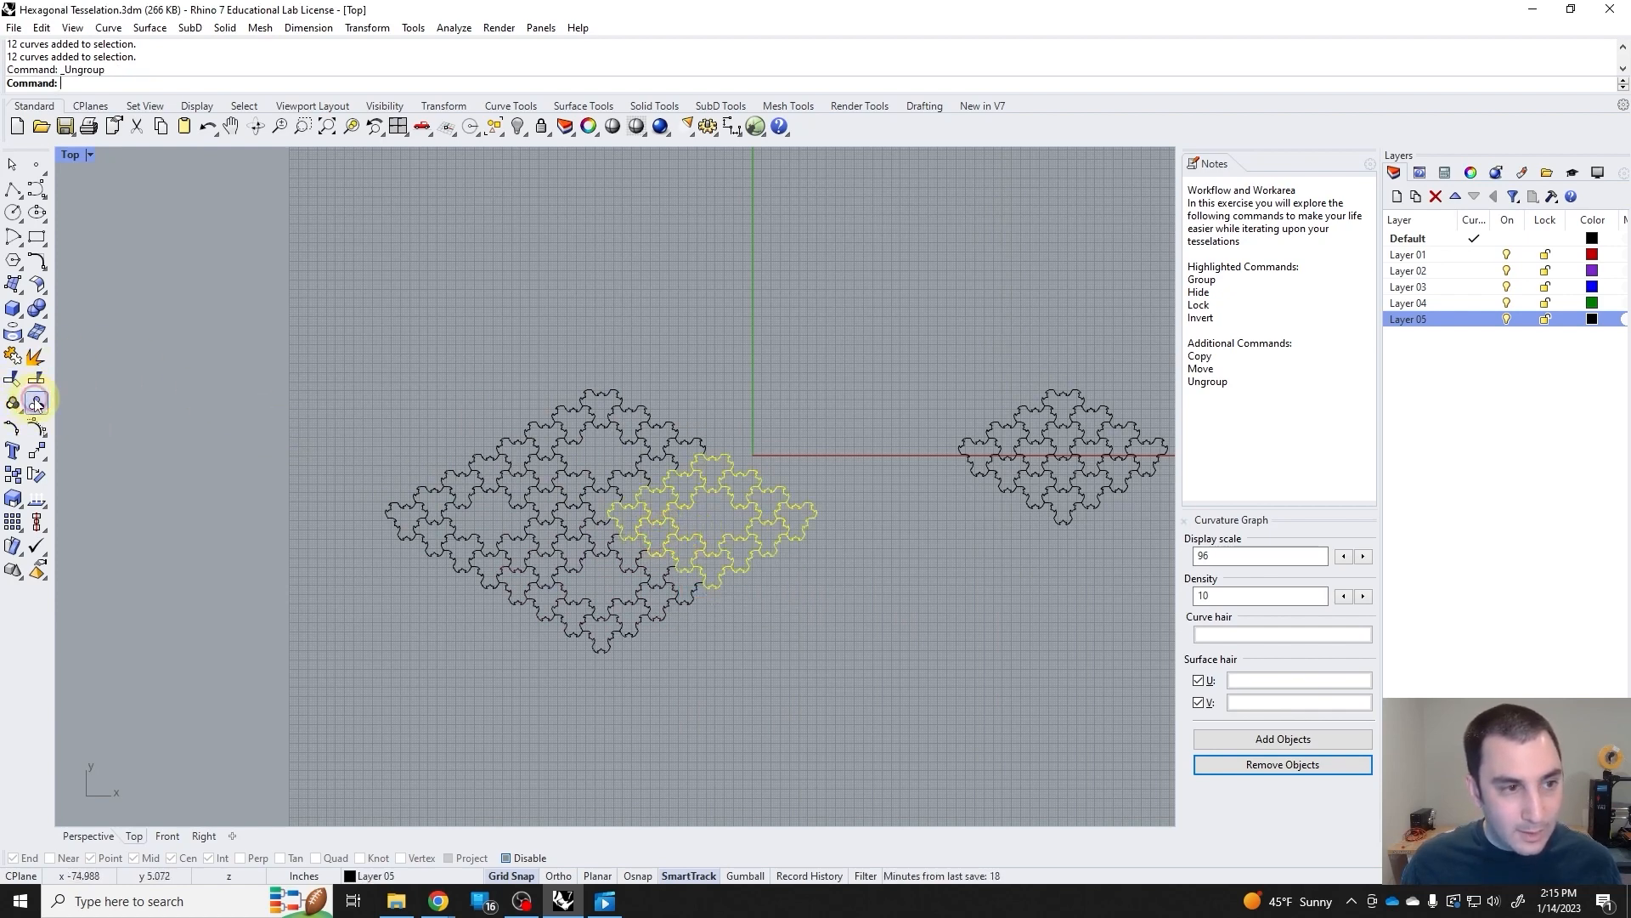
left_click(707, 537)
left_click(732, 545)
left_click(727, 579)
left_click(776, 541)
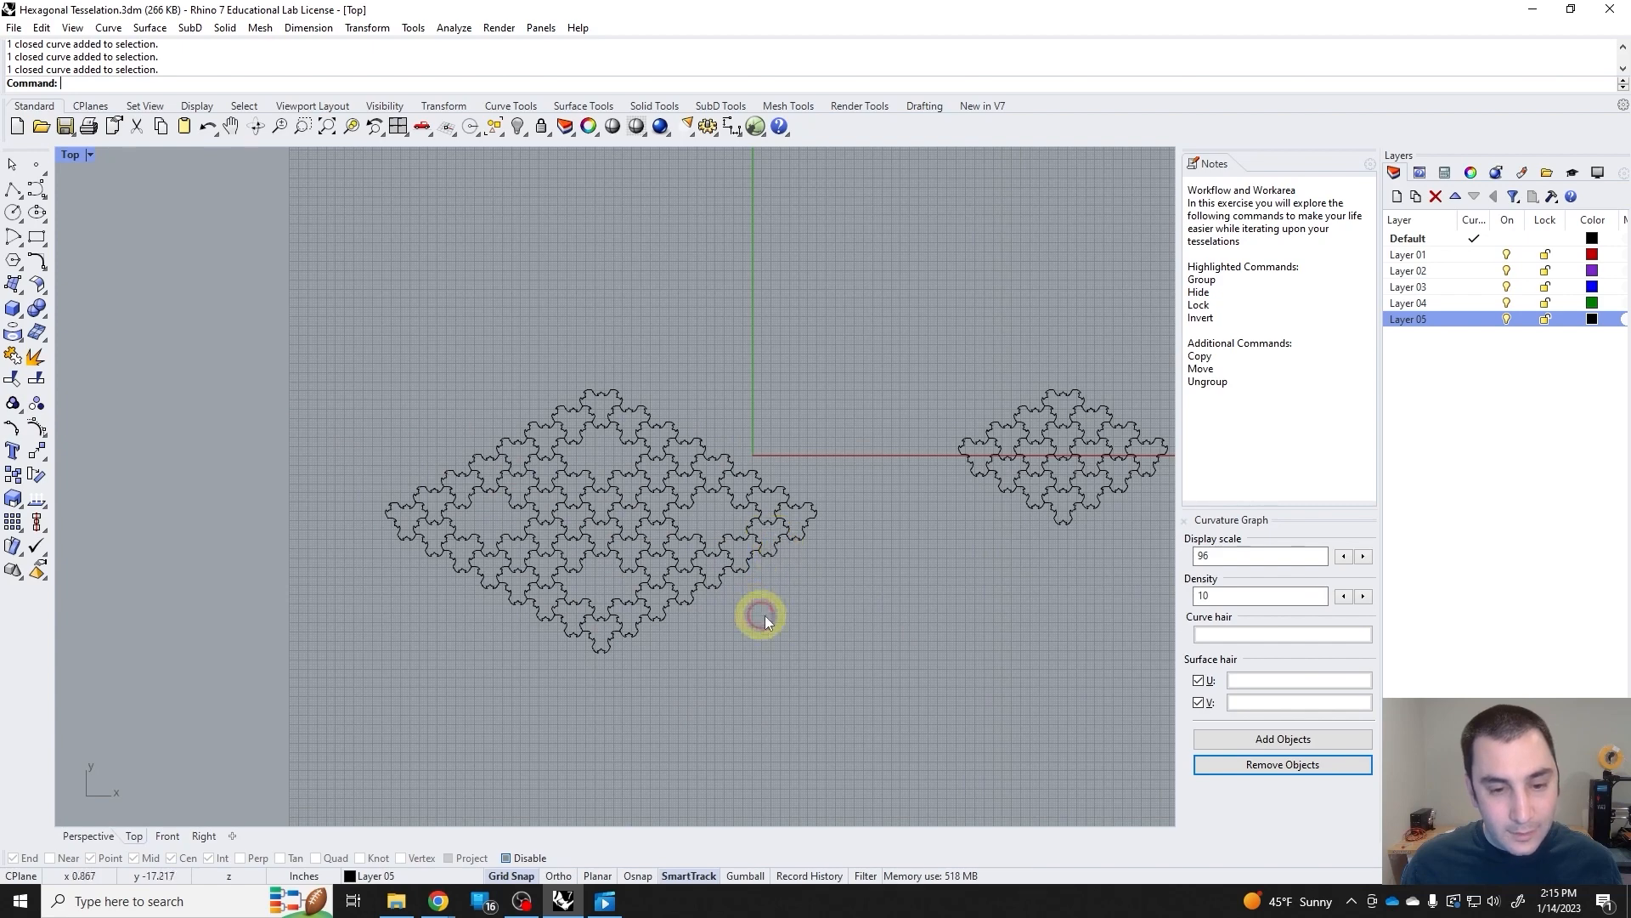
key("ctrl+z")
Select all four rings of the large tessellation, group them into one set, and check the combined group by picking one tile.
left_click_drag(814, 701, 787, 579)
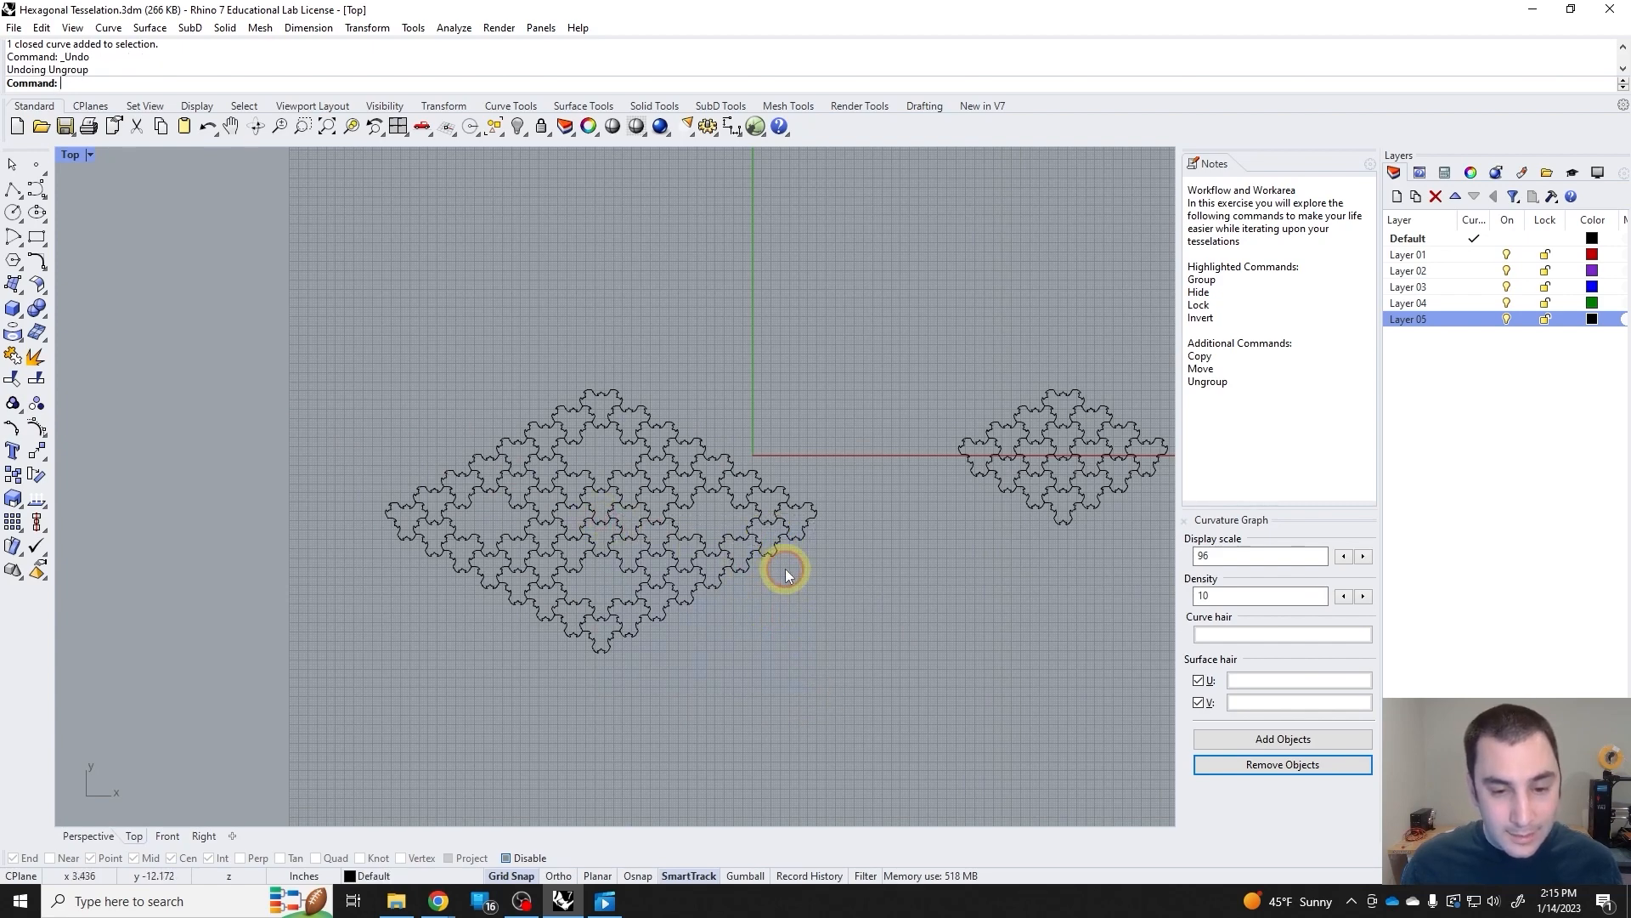
left_click(772, 552)
left_click_drag(688, 673, 466, 430, "shift")
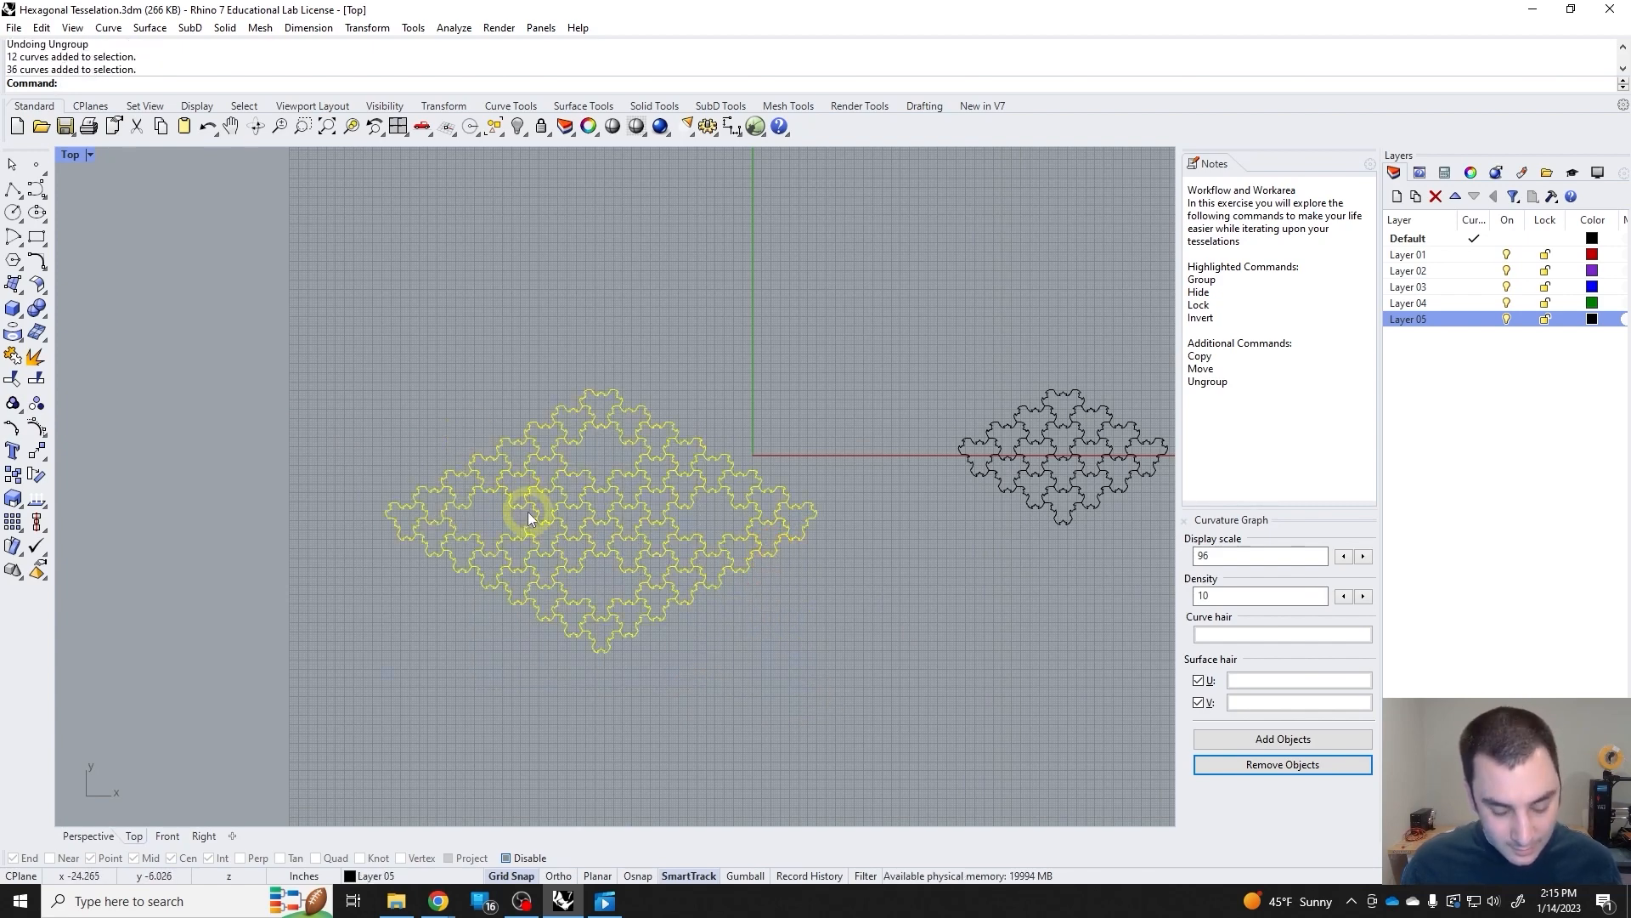
key("ctrl+g")
left_click(720, 664)
left_click(750, 559)
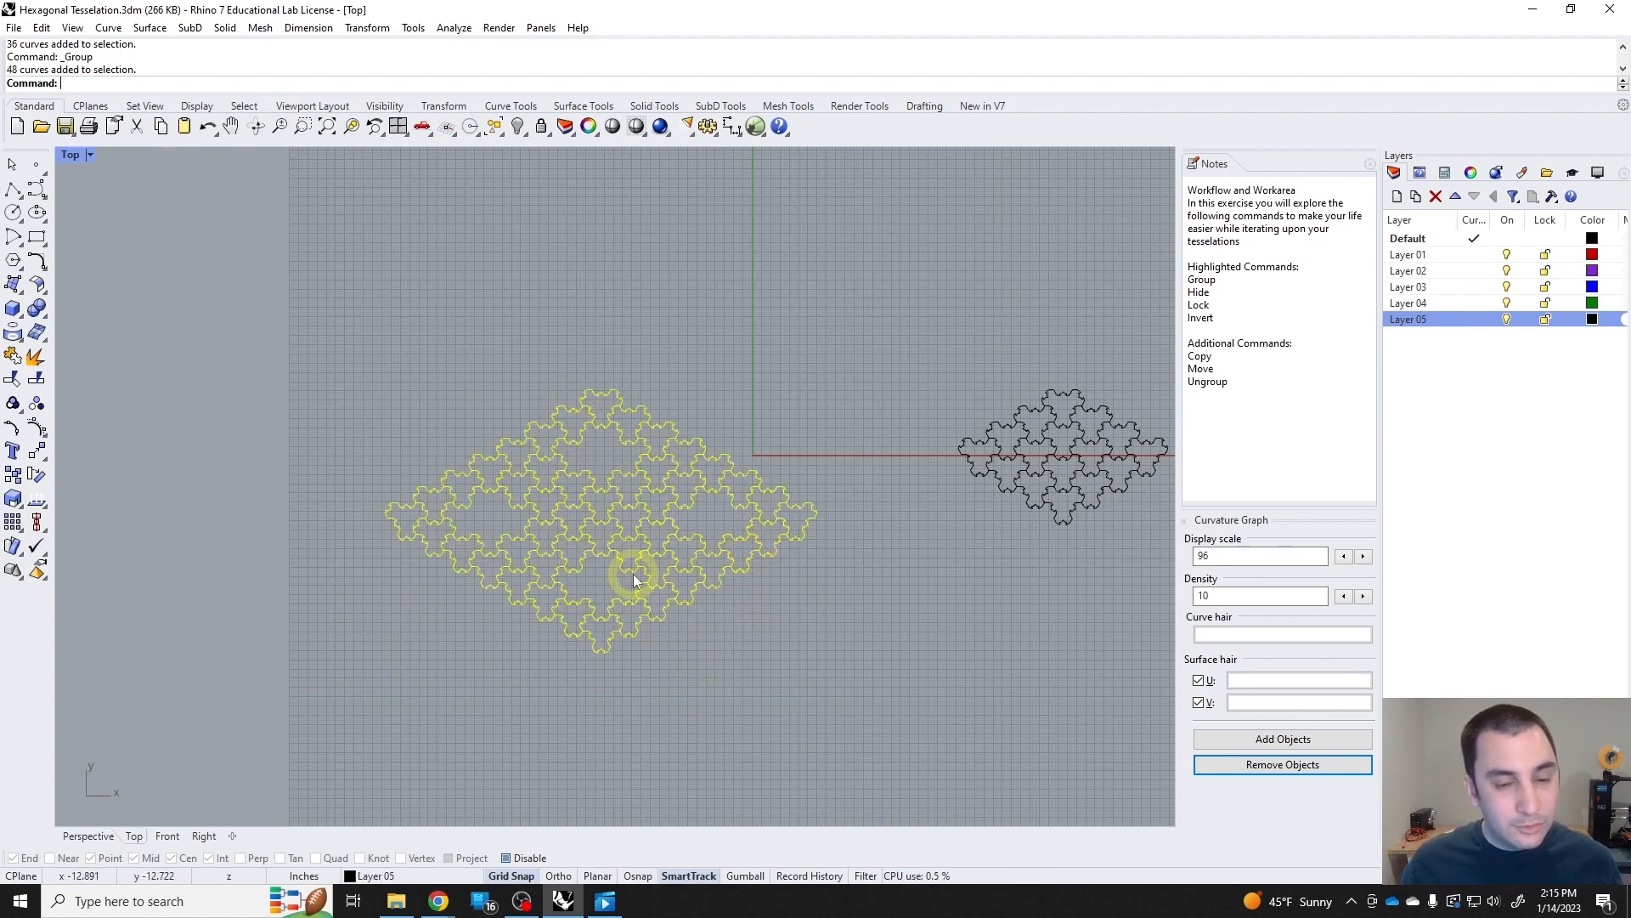
Try ungrouping the combined set, check one ring on its own, and undo the ungrouping.
key("ctrl+shift+g")
left_click(751, 650)
left_click(690, 587)
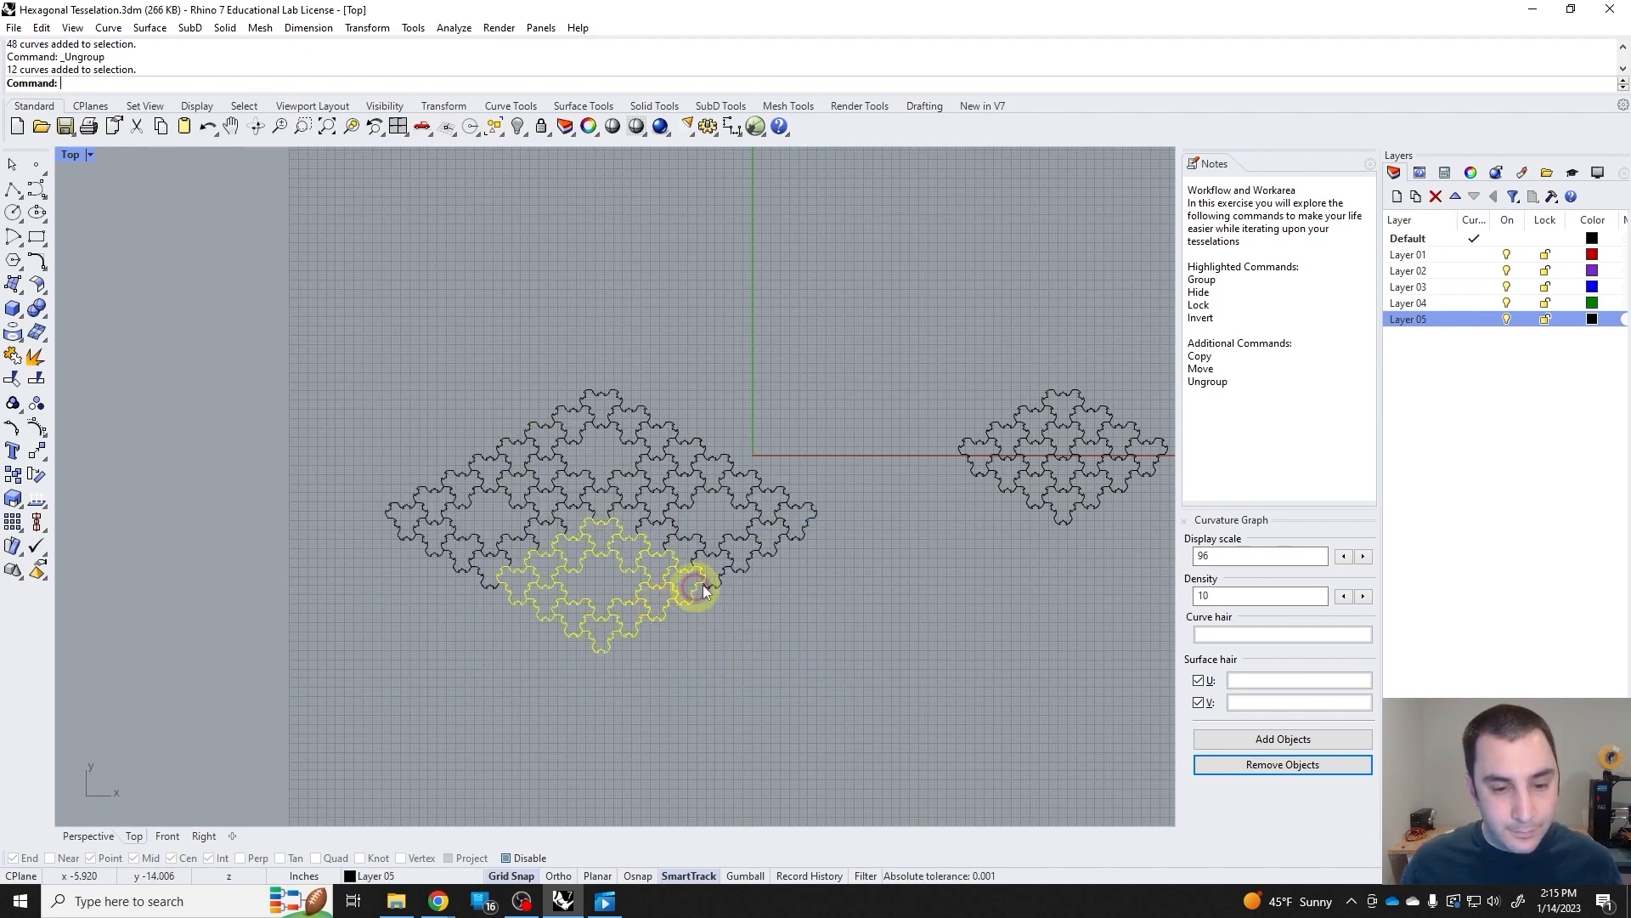
key("ctrl+z")
left_click(704, 576)
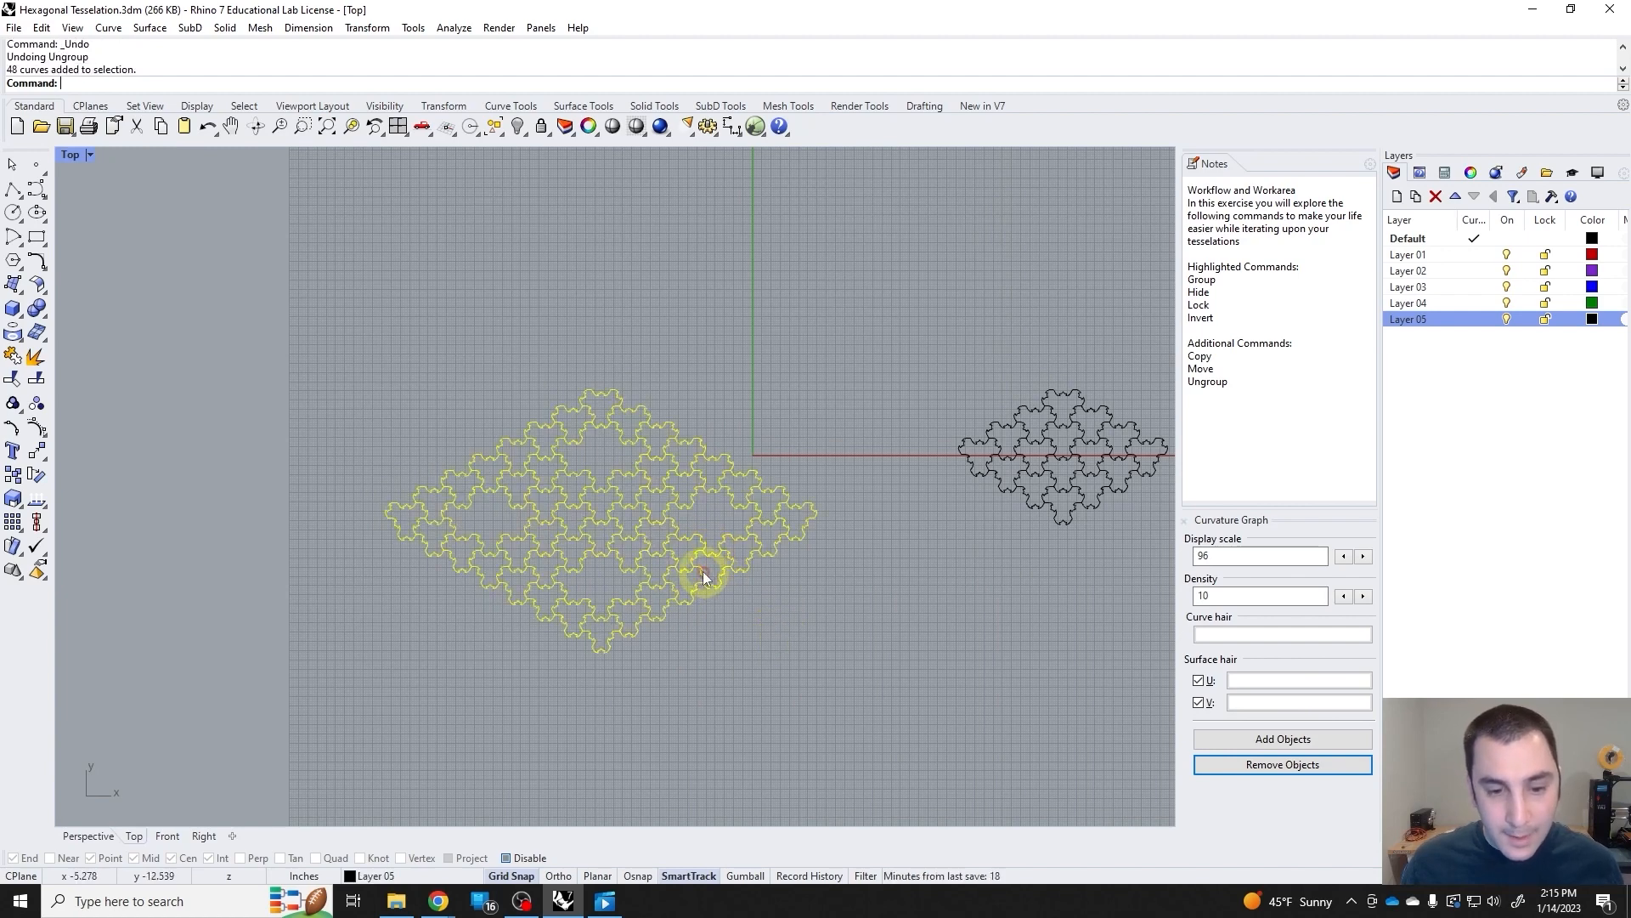
Move the large tessellation to the grid's upper-left corner and ungroup it twice, down to single tiles.
scroll(704, 576, "down", 5)
left_click_drag(622, 484, 580, 318)
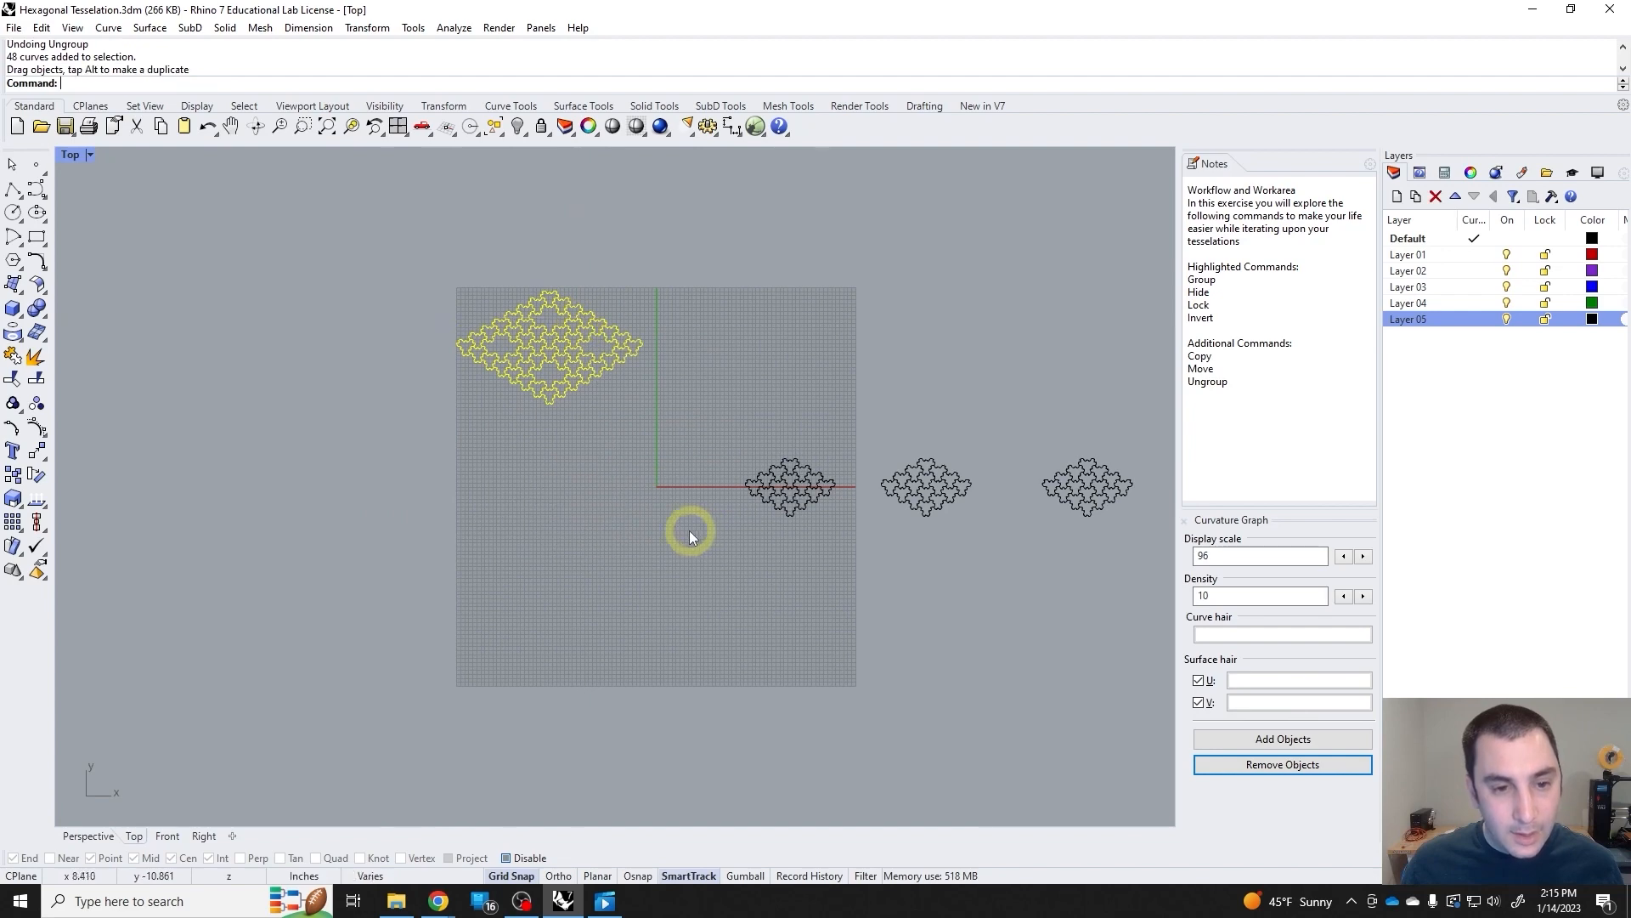
scroll(584, 366, "up", 3)
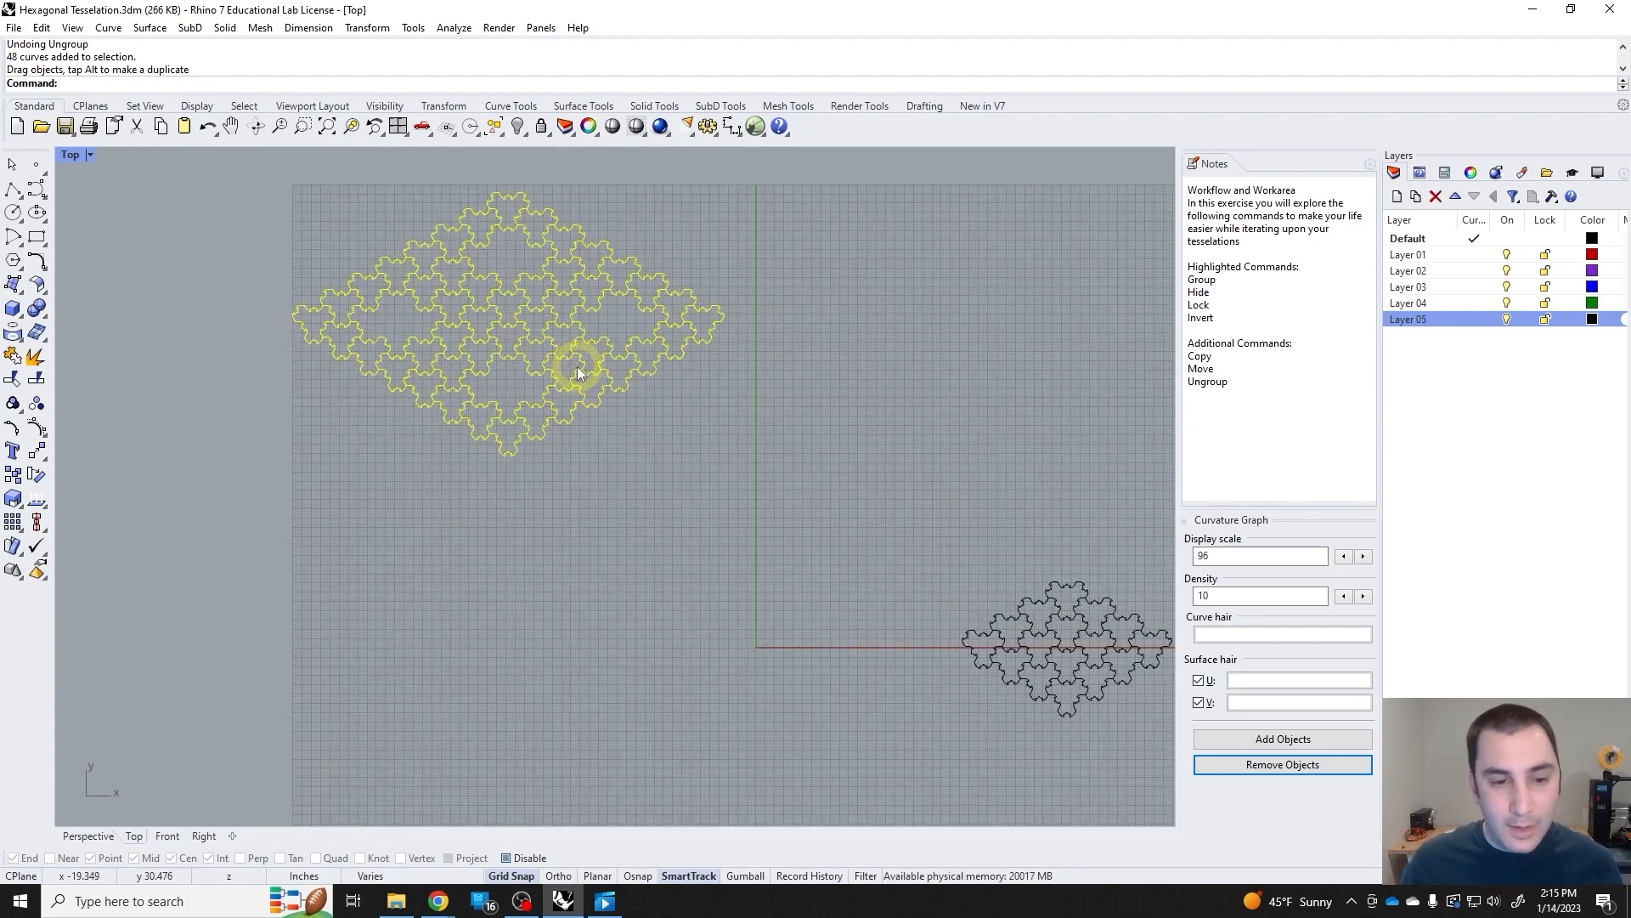
key("ctrl+shift+g")
key("ctrl+shift+g")
left_click(575, 468)
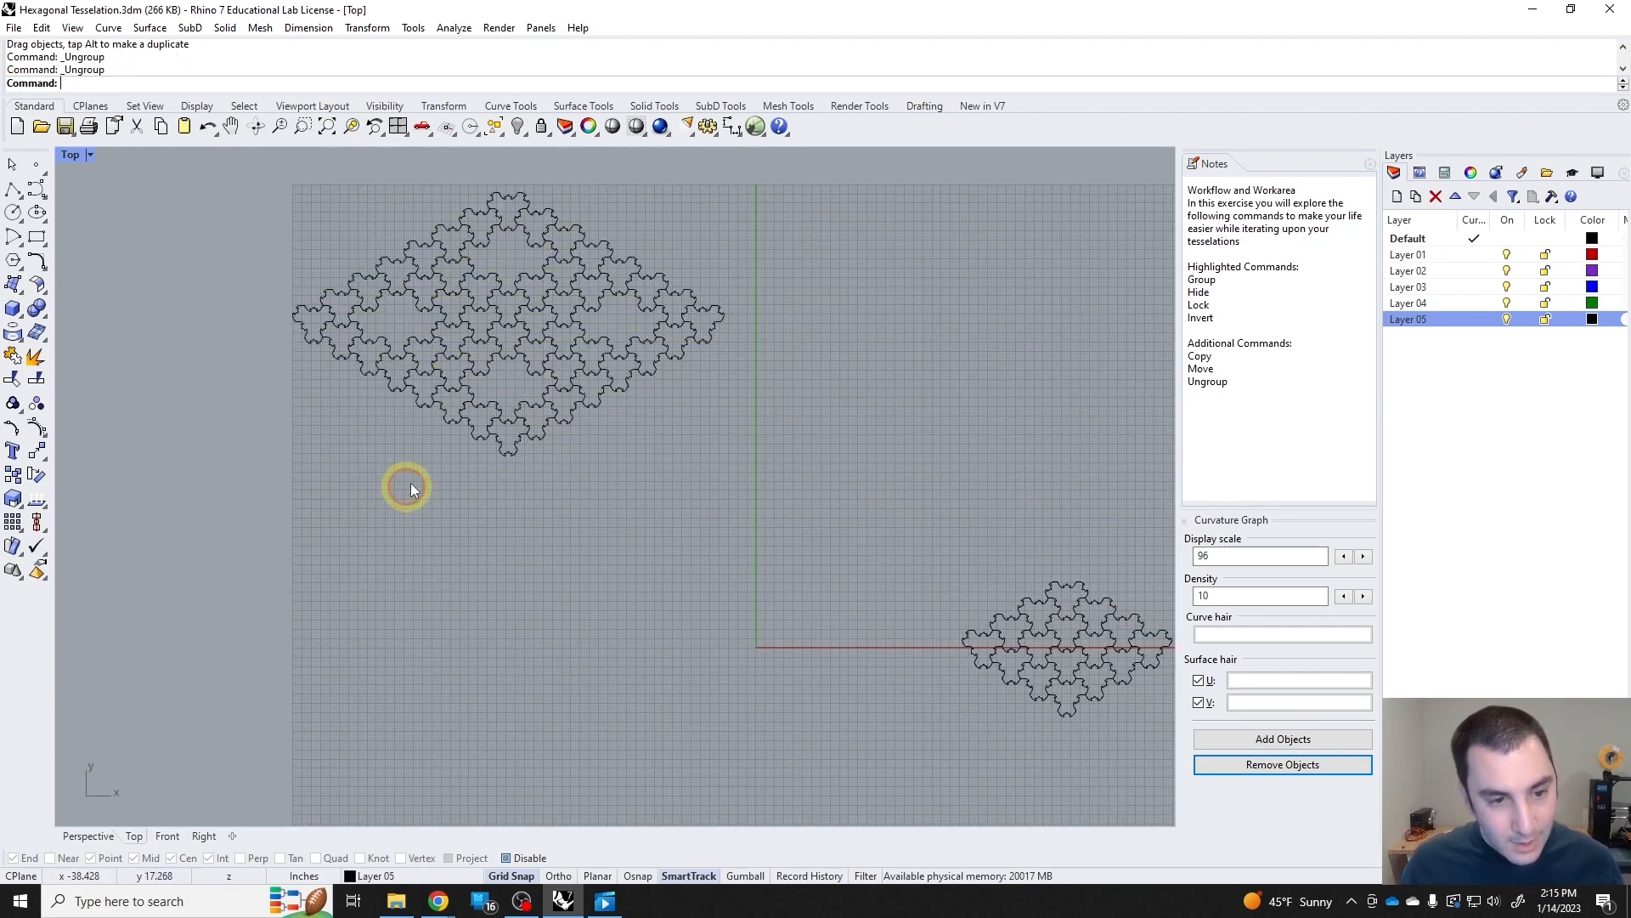
Delete four single tiles from the large tessellation, one midway along each sloping outer edge.
left_click(415, 398)
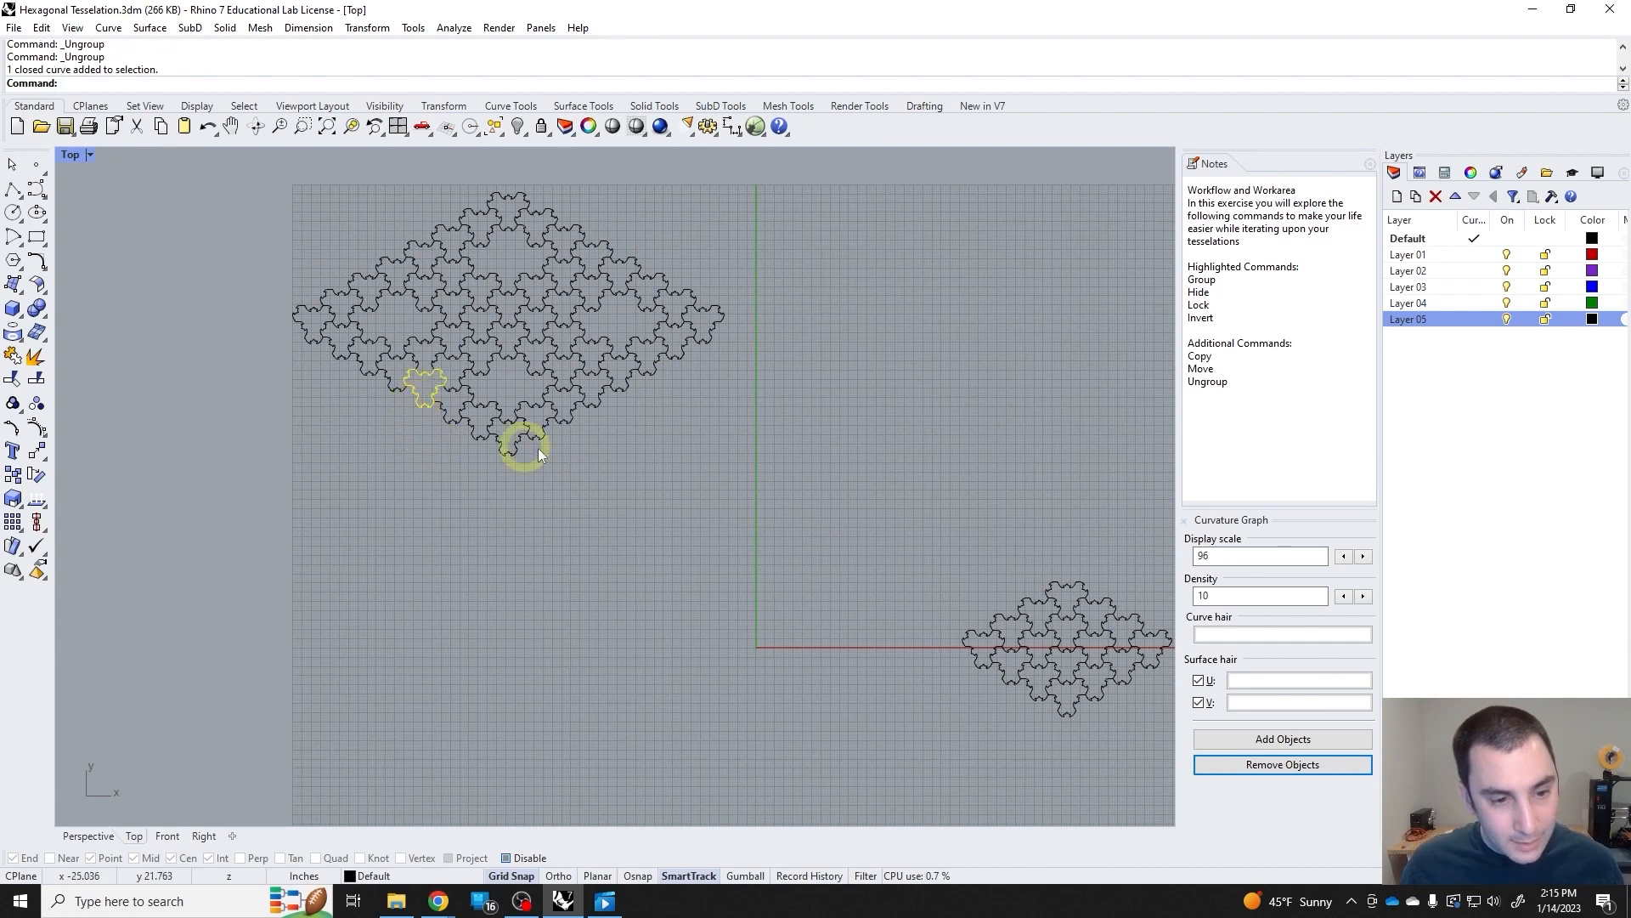
key("Delete")
left_click(602, 401)
key("Delete")
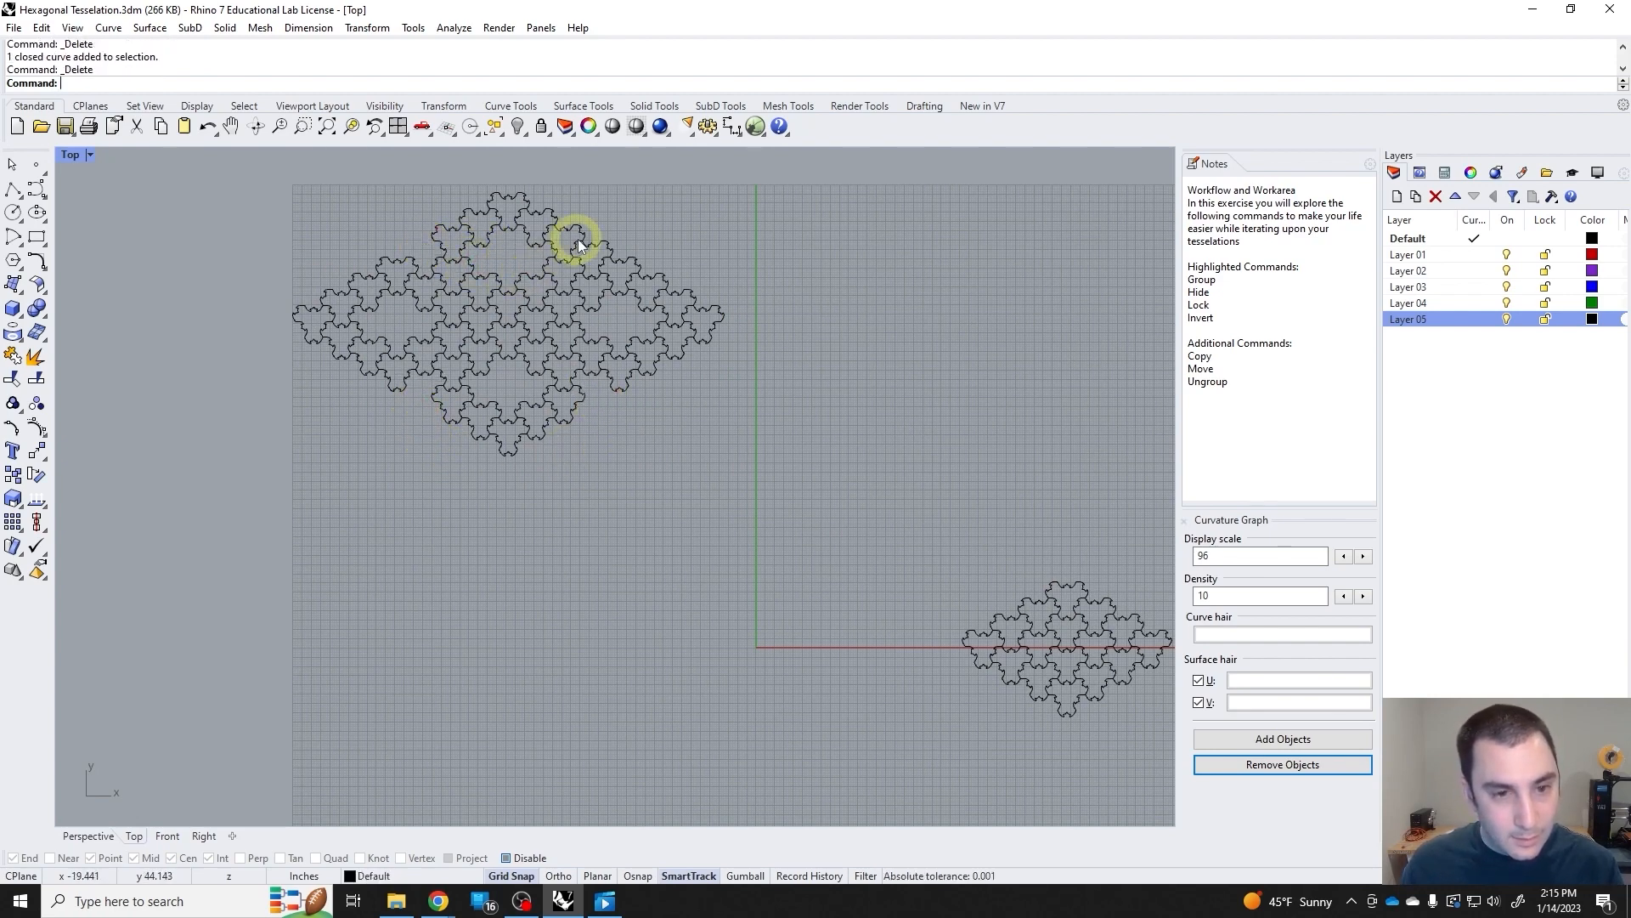
left_click(610, 253)
left_click(600, 233)
left_click(612, 256)
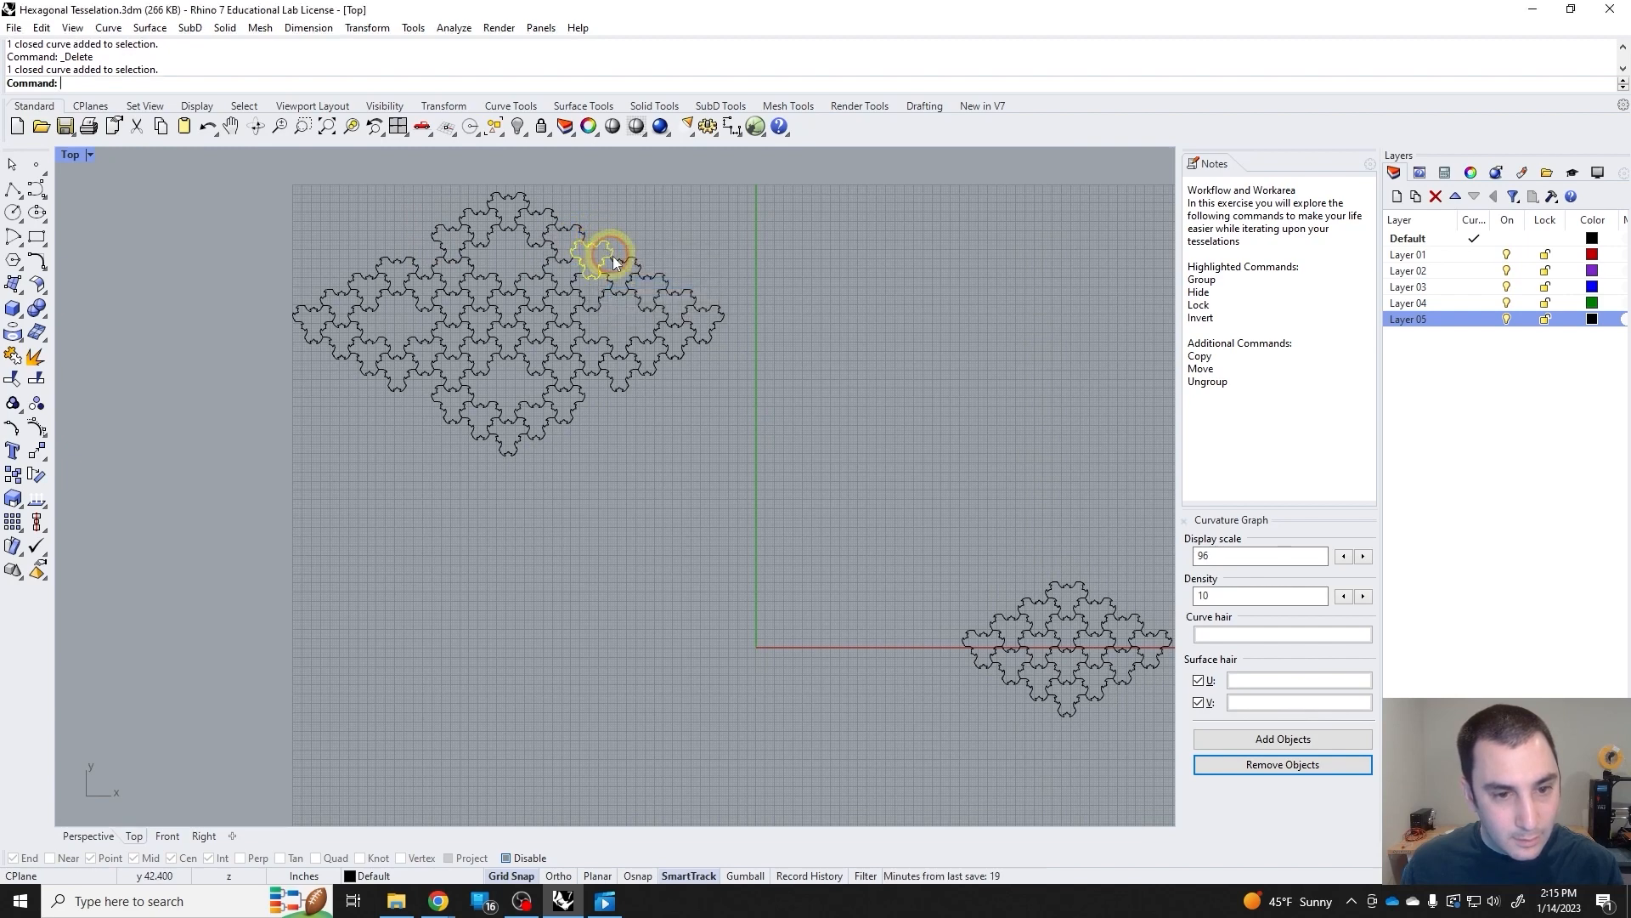
key("Delete")
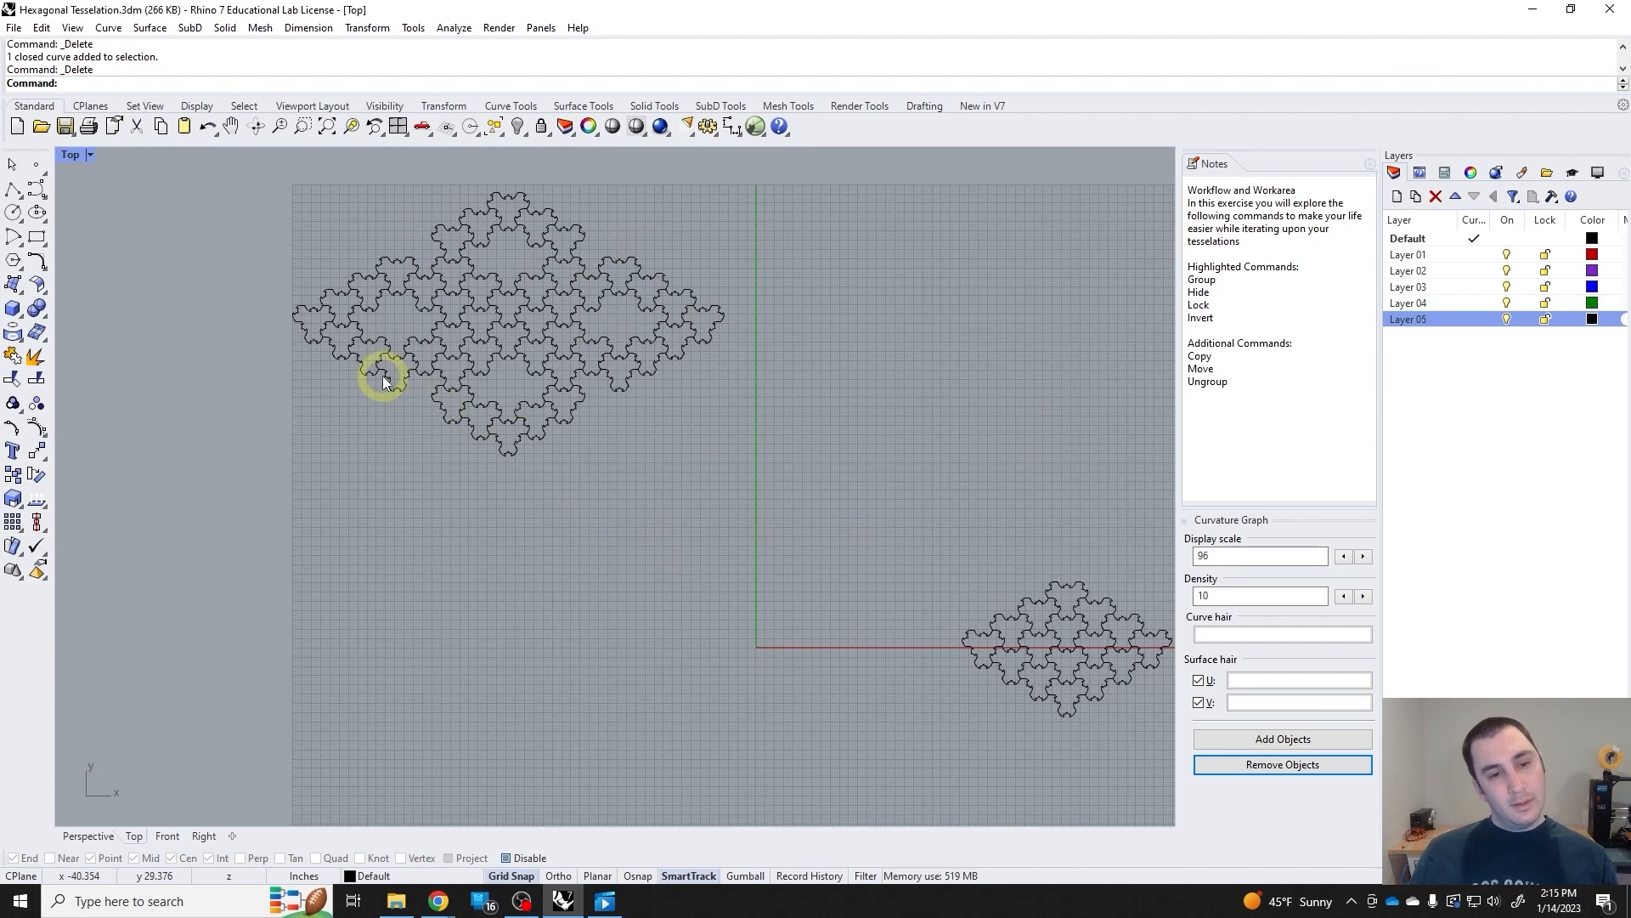
Group all the remaining tiles of the large tessellation and check the new group by picking one tile.
left_click_drag(783, 513, 282, 189)
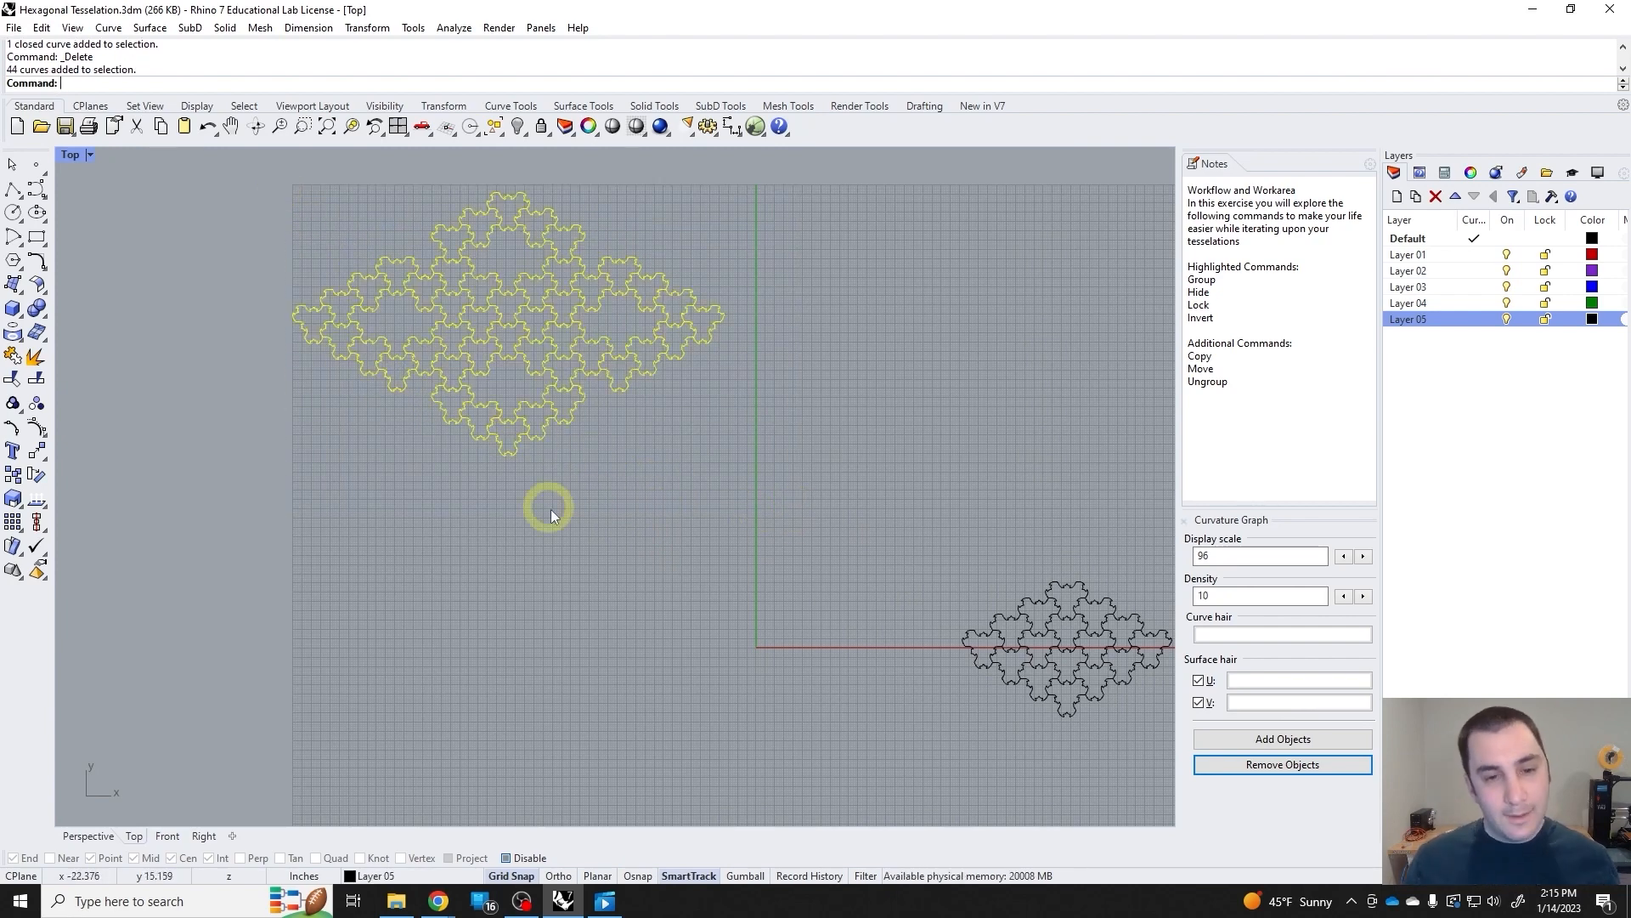
left_click(585, 522)
left_click(710, 321)
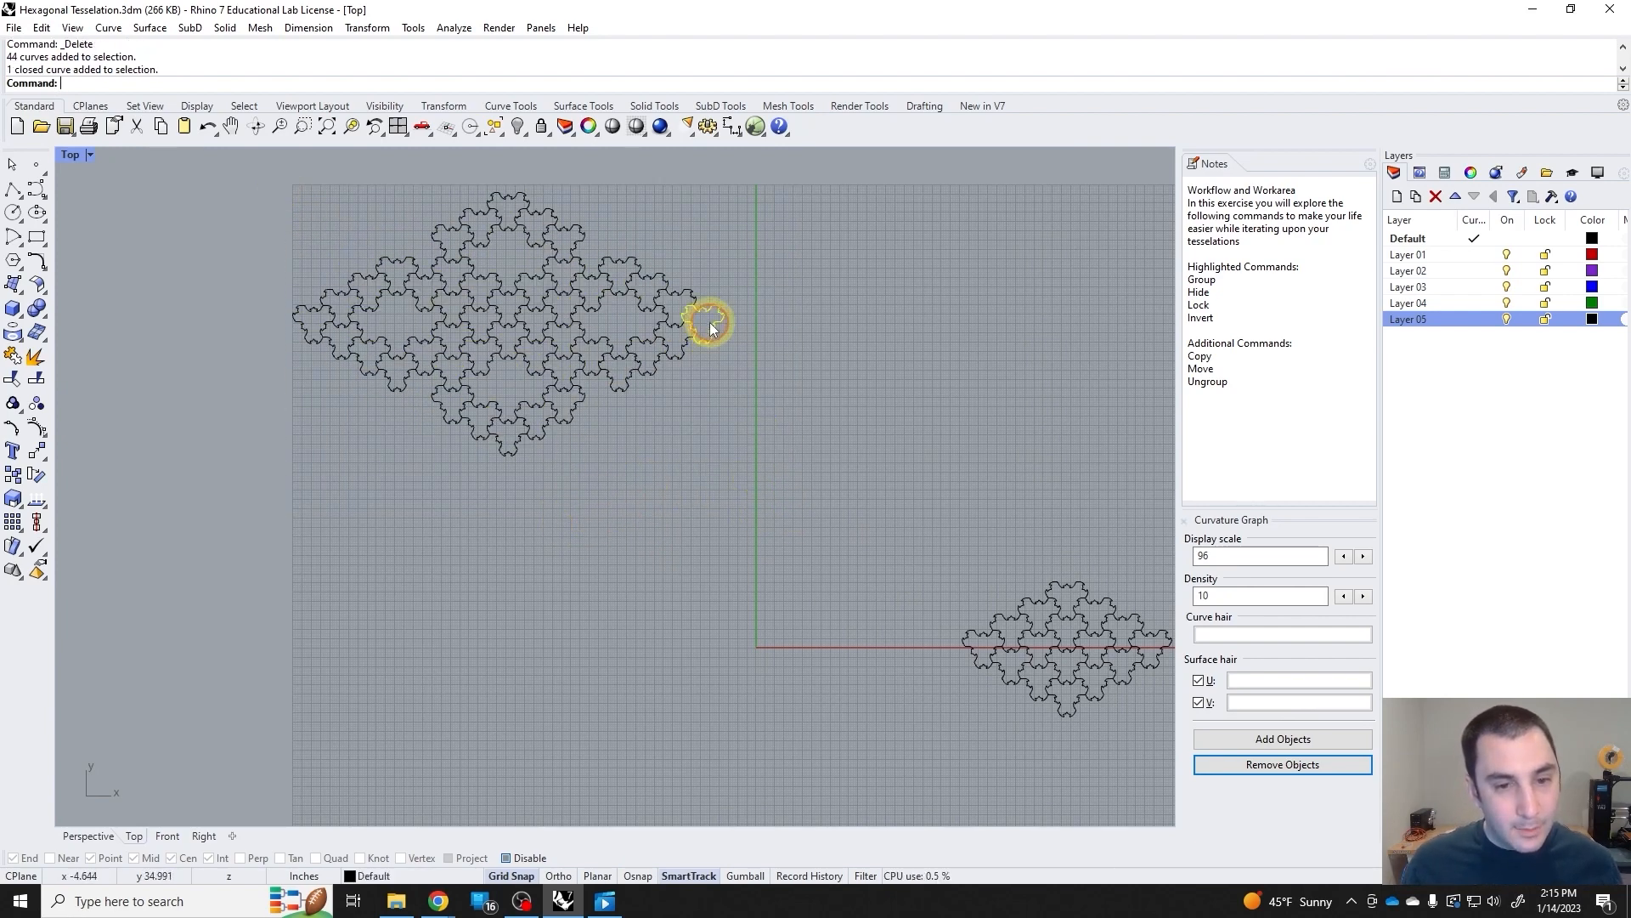
left_click_drag(806, 431, 242, 165)
key("ctrl+g")
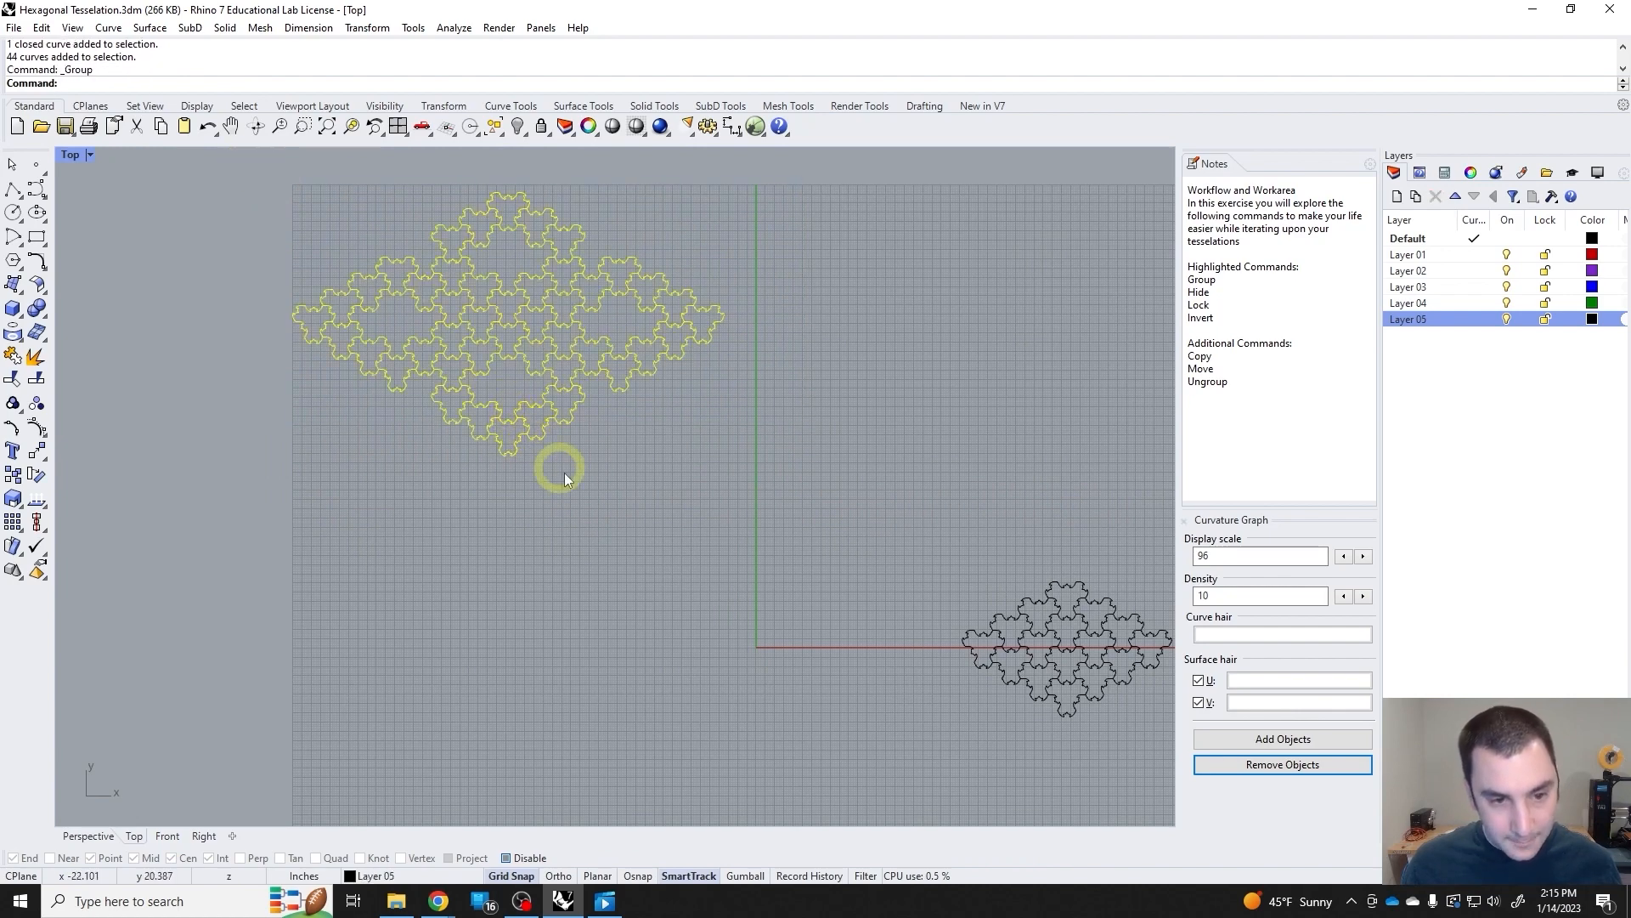
left_click(623, 512)
left_click(575, 390)
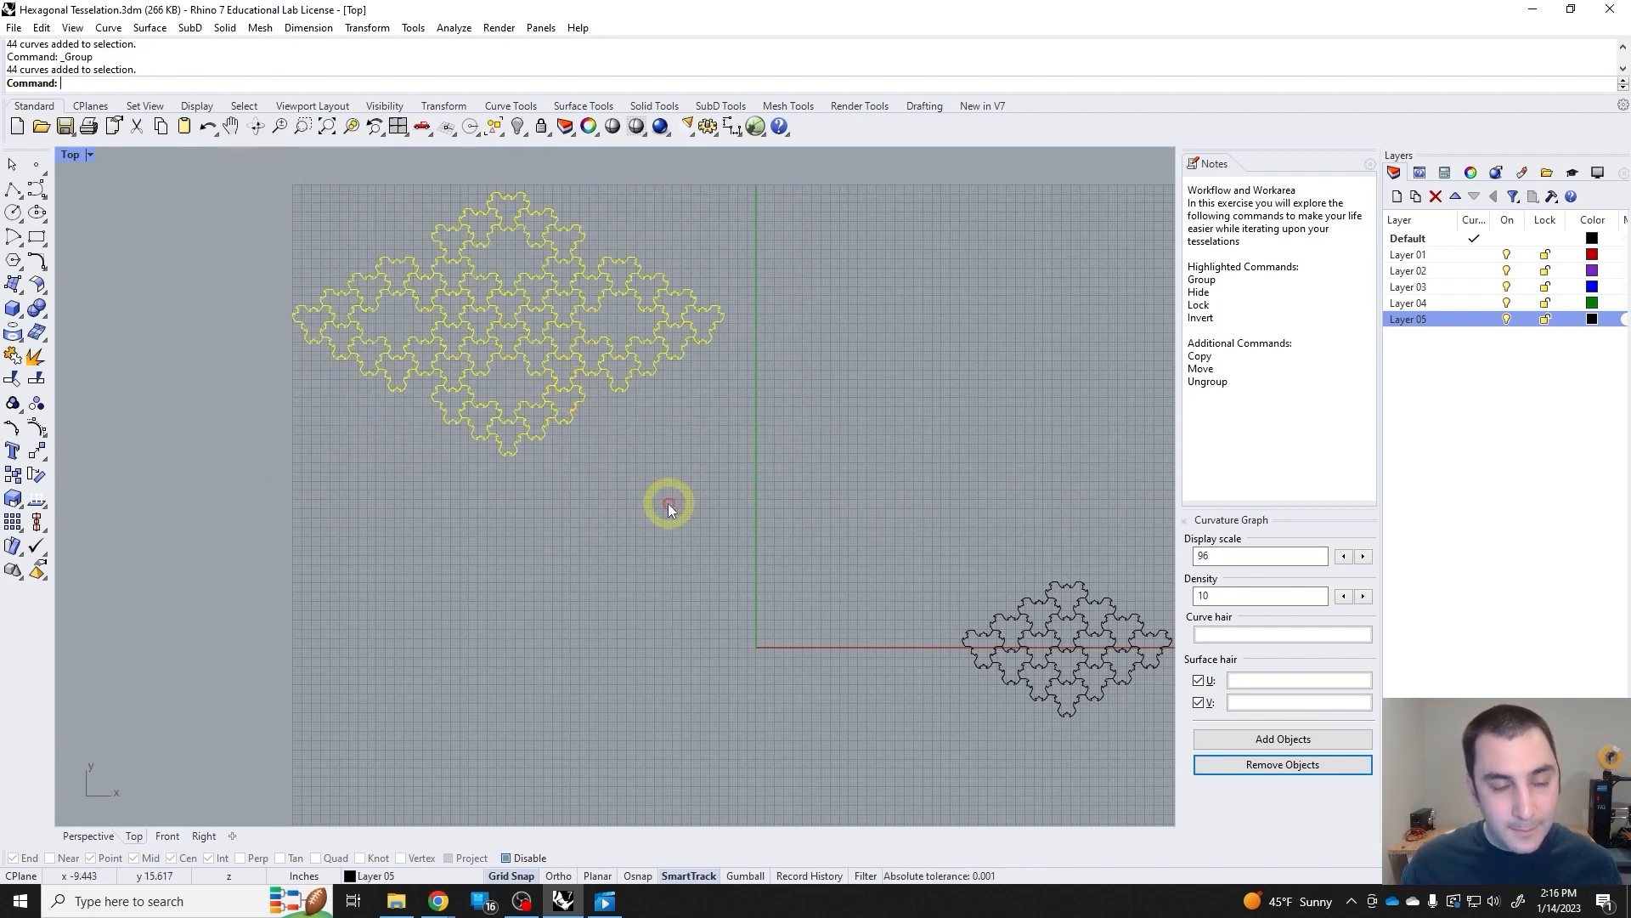
Select the regrouped large tessellation and lock it with the Lock command.
left_click(644, 501)
left_click(592, 377)
right_click_drag(668, 507, 595, 491)
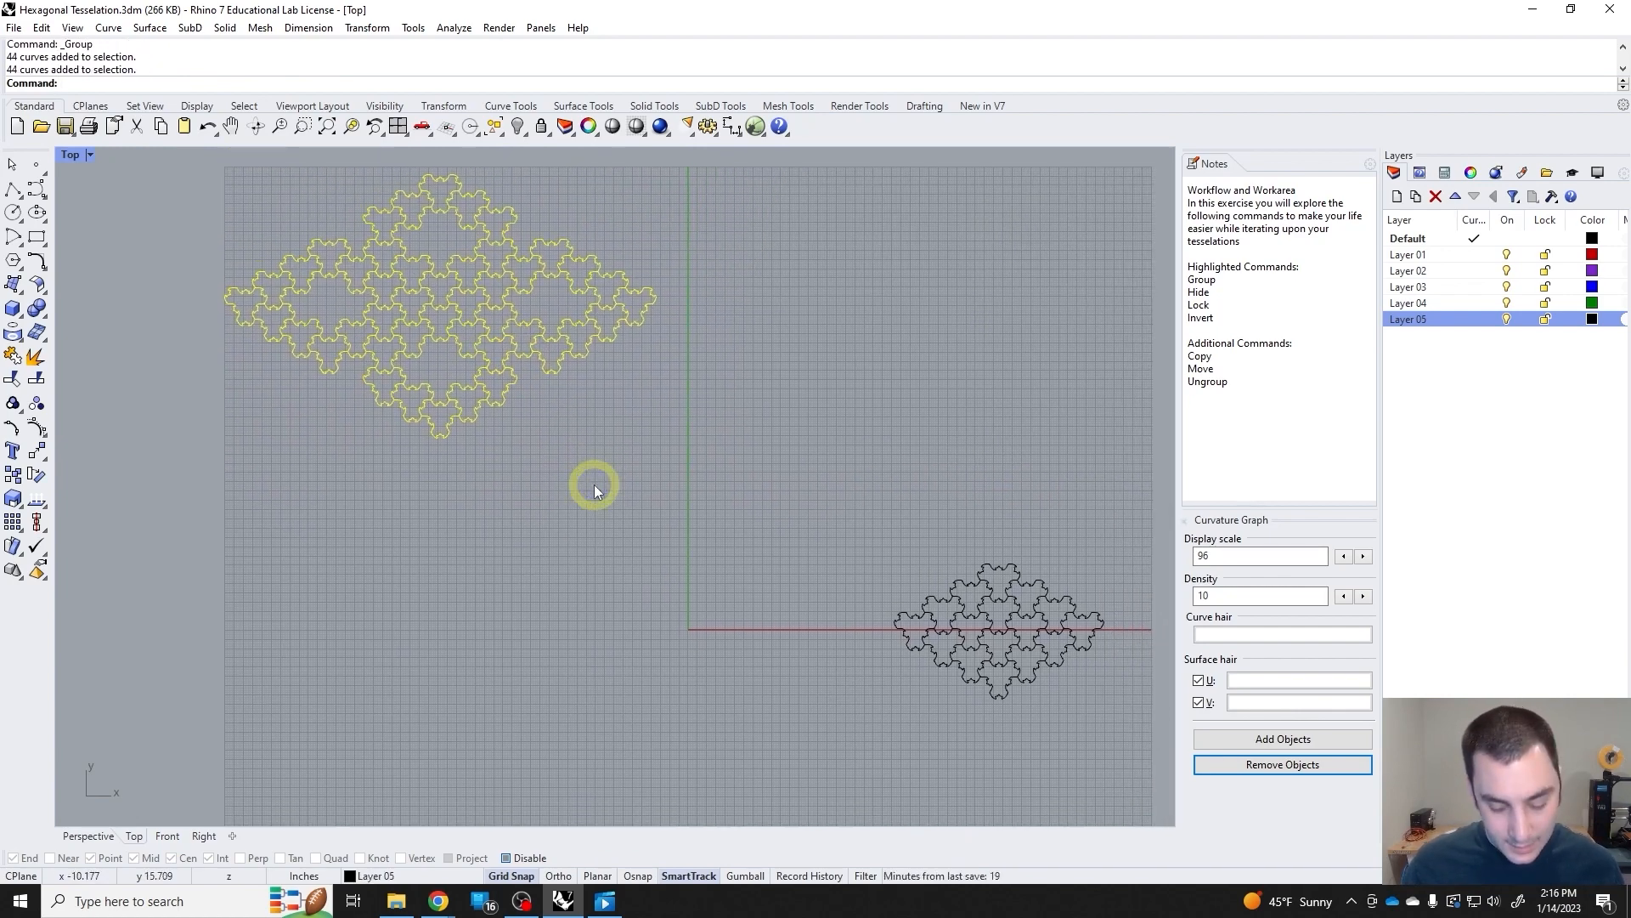
key("Return")
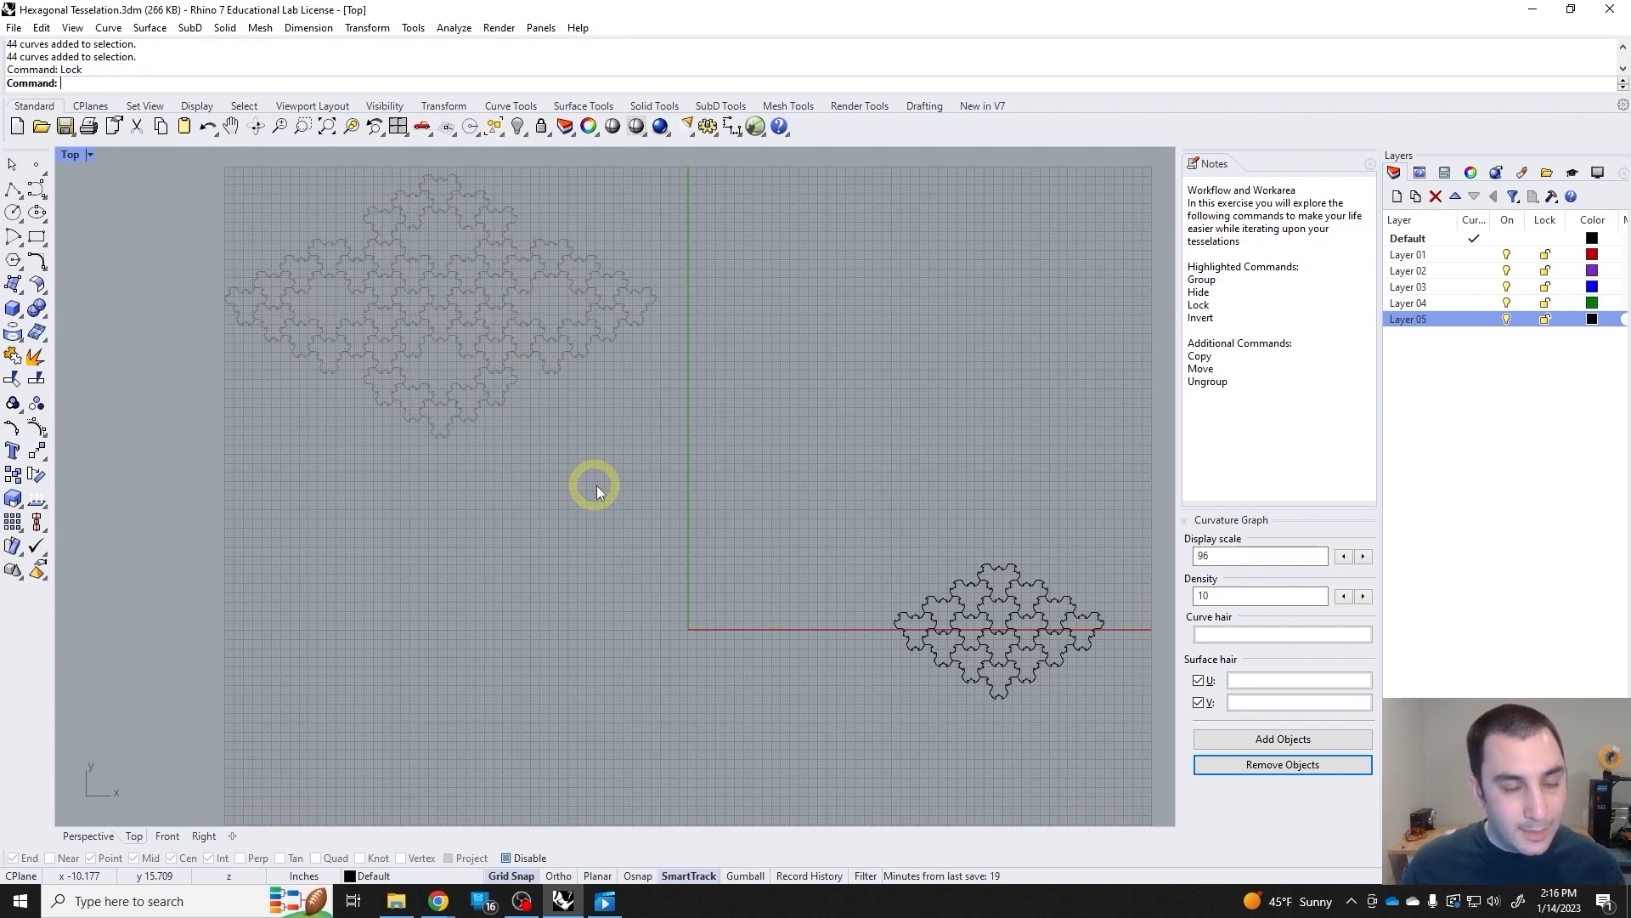
Examine the locked tessellation beside the unlocked ones, from an overview and close up.
right_click_drag(638, 505, 474, 442)
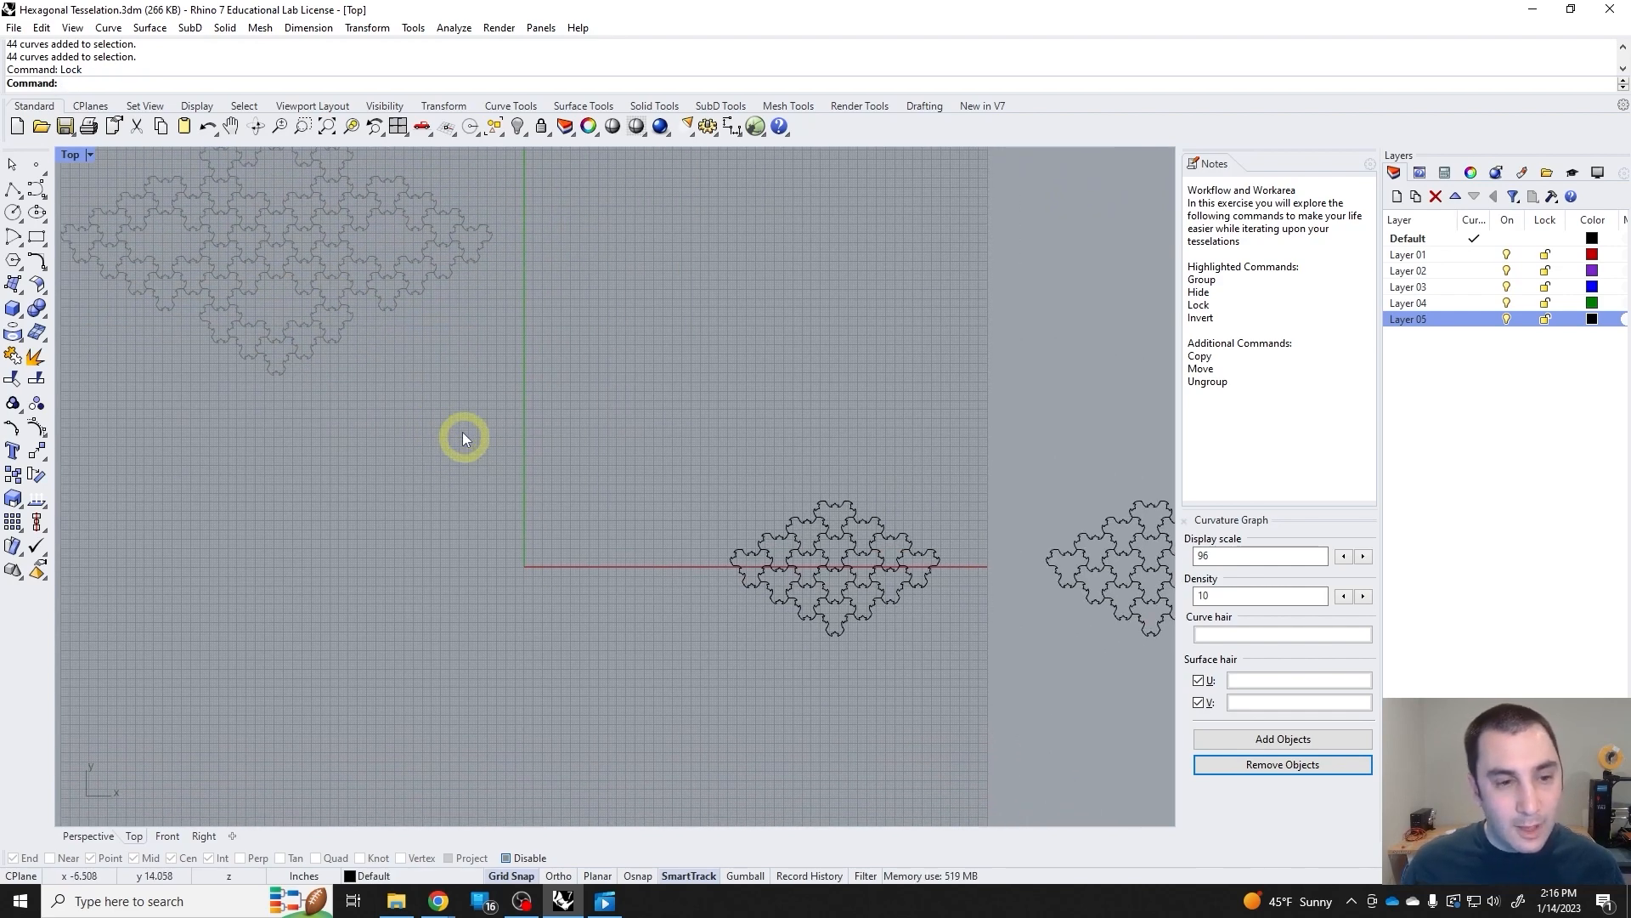
right_click_drag(675, 539, 593, 501)
scroll(594, 502, "down", 2)
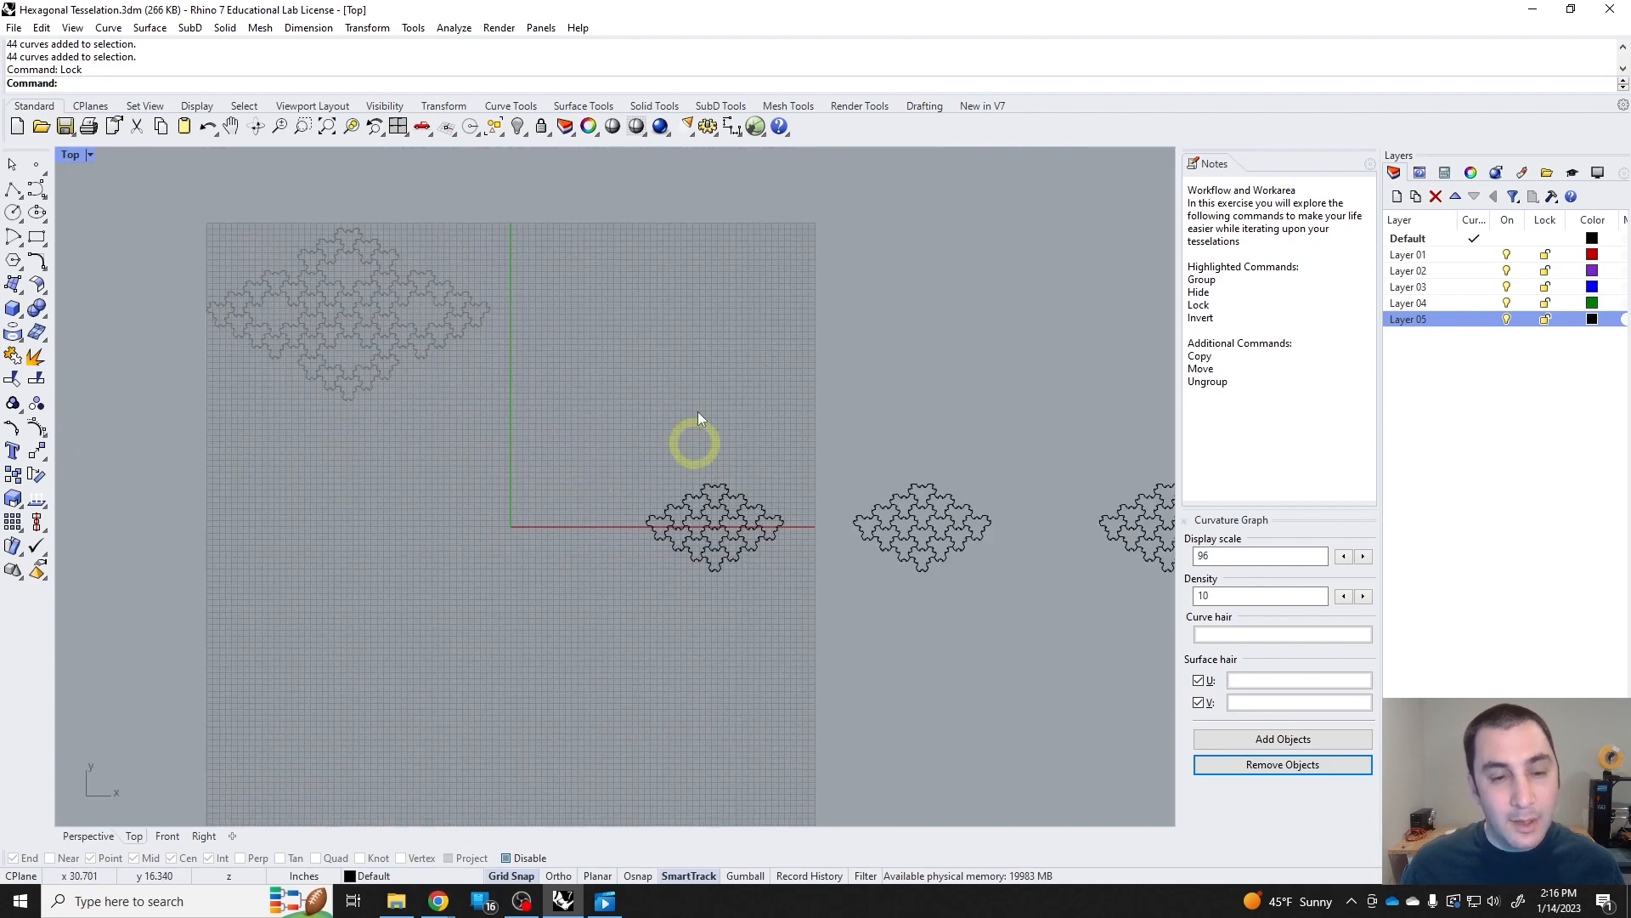
right_click_drag(496, 354, 569, 464)
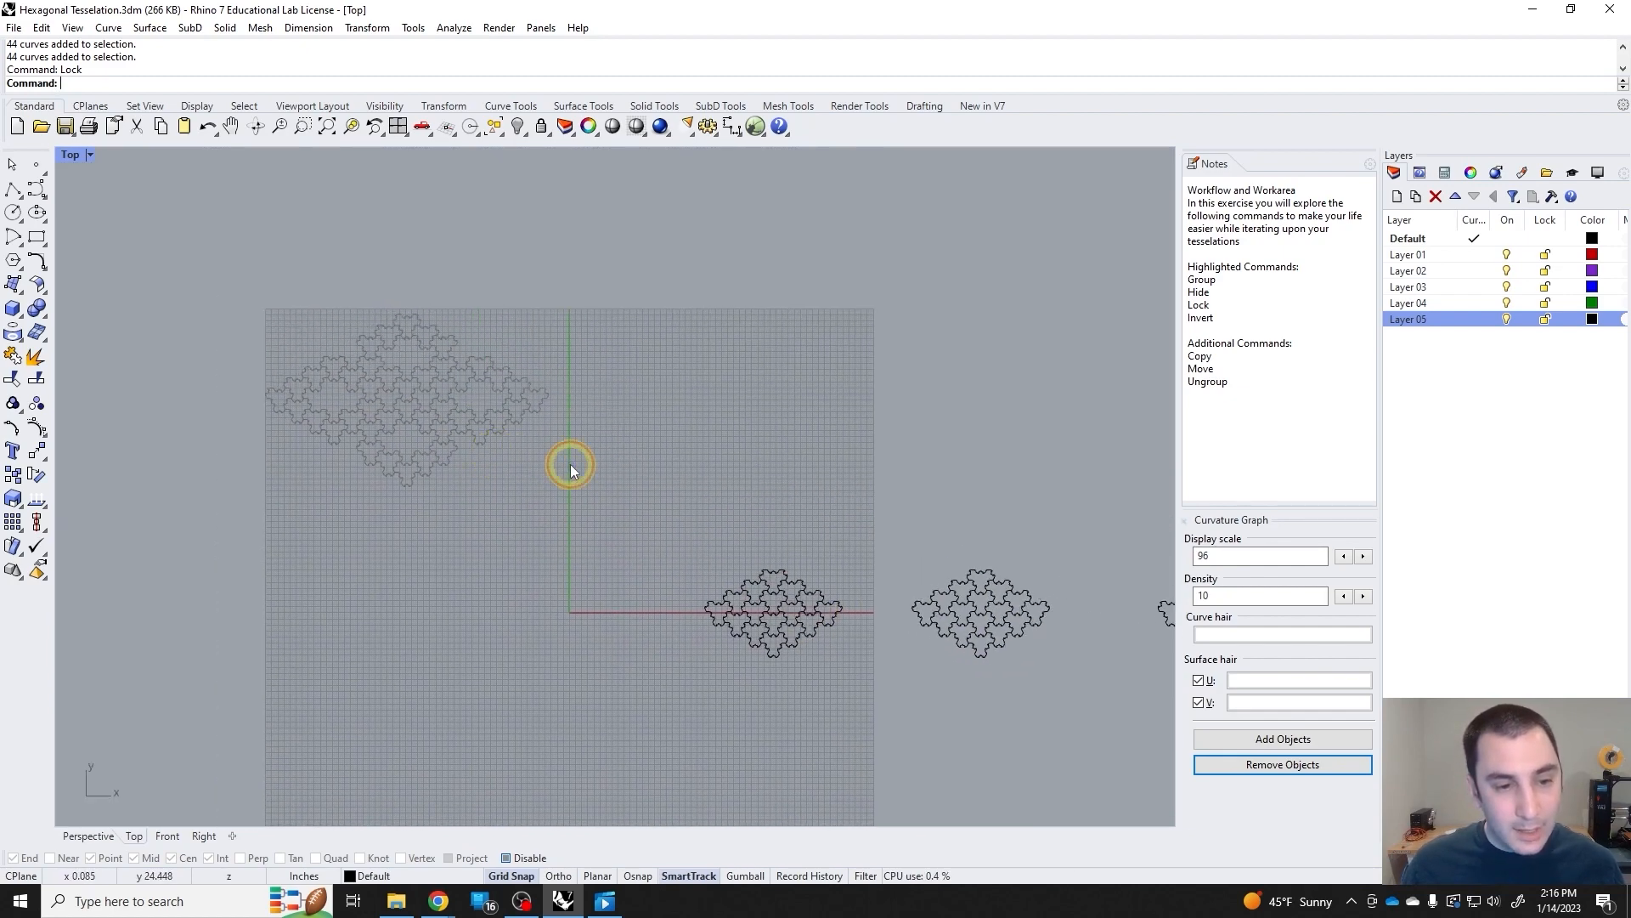
left_click_drag(356, 343, 355, 343)
right_click_drag(436, 421, 598, 479)
scroll(666, 520, "up", 12)
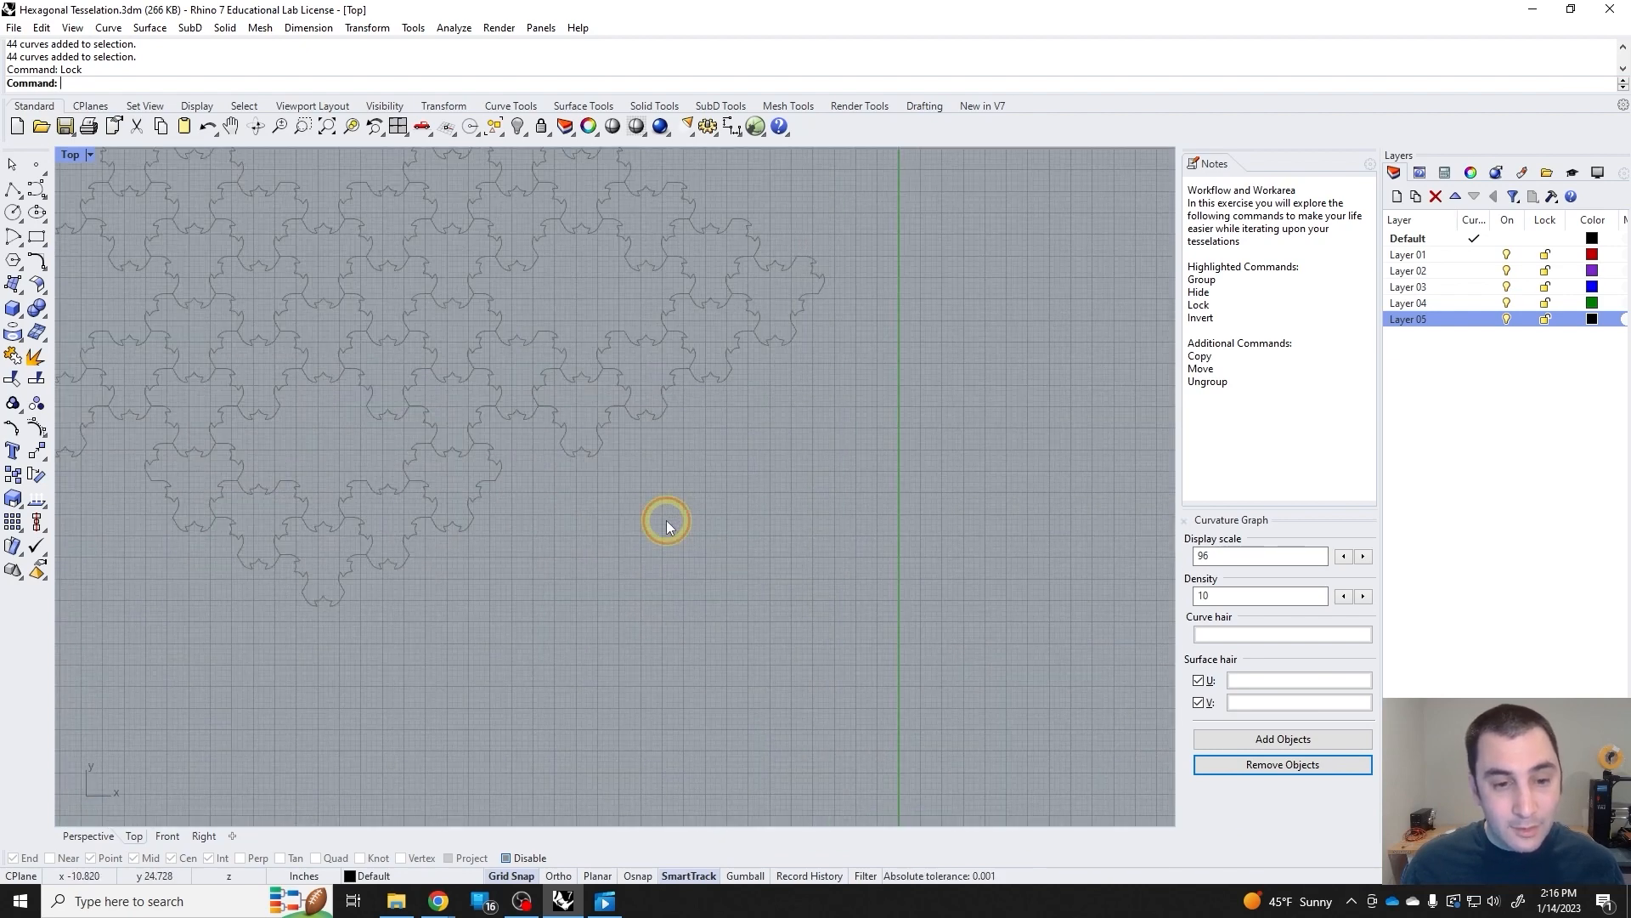
left_click_drag(666, 520, 453, 360)
scroll(563, 384, "down", 3)
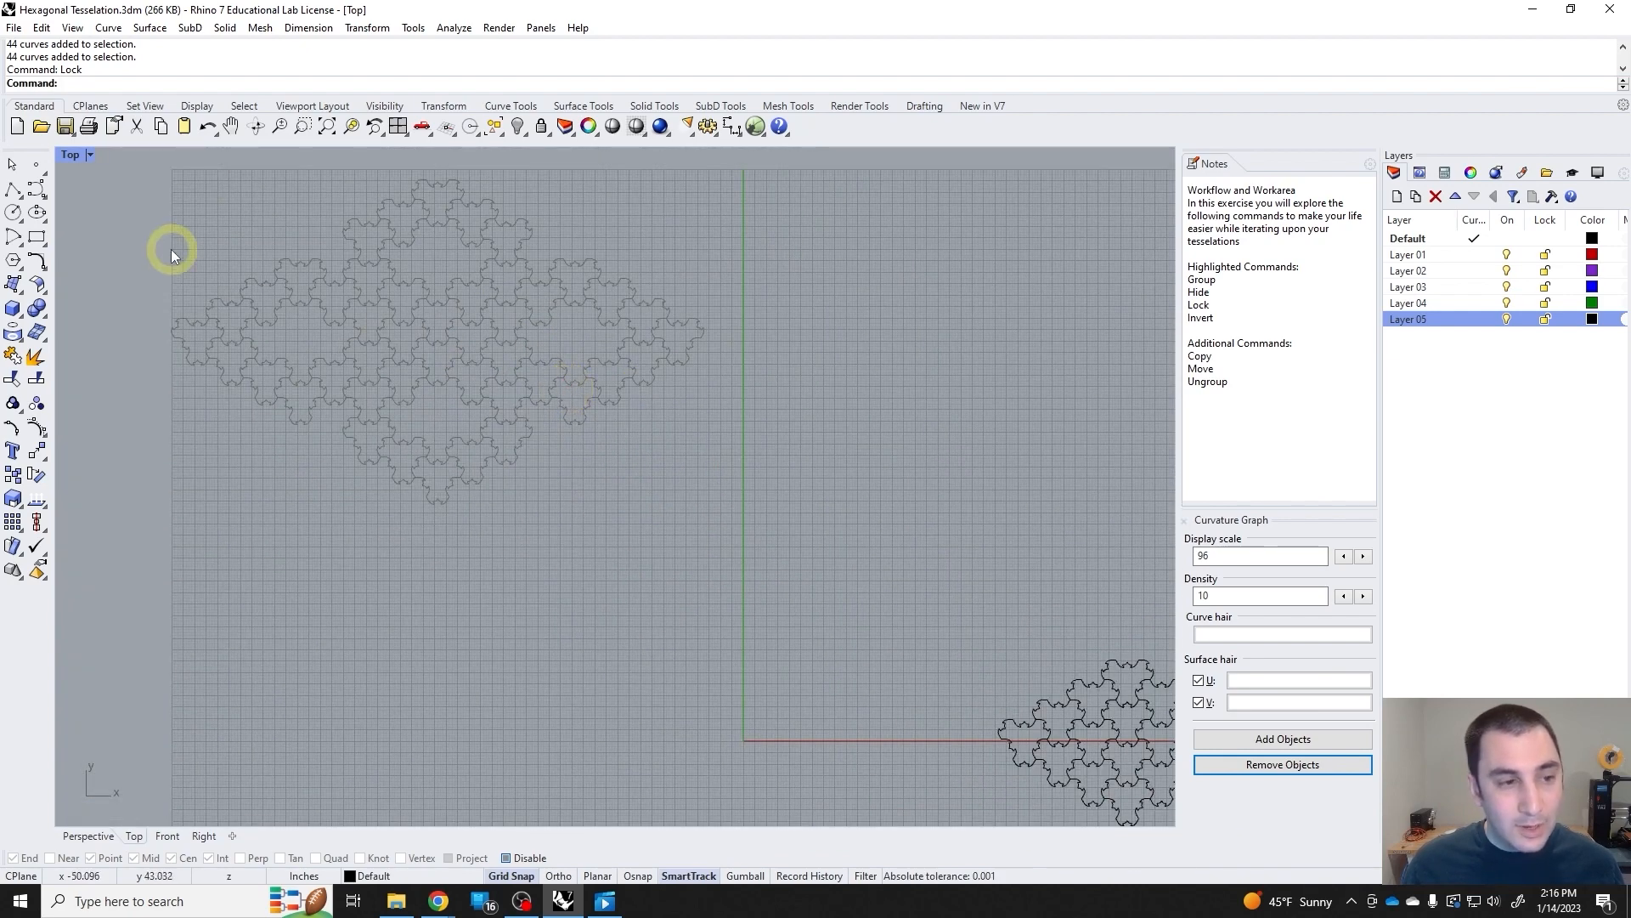
Start the Rectangle command to test object snapping on the locked tiles, and cancel it without drawing.
left_click(36, 237)
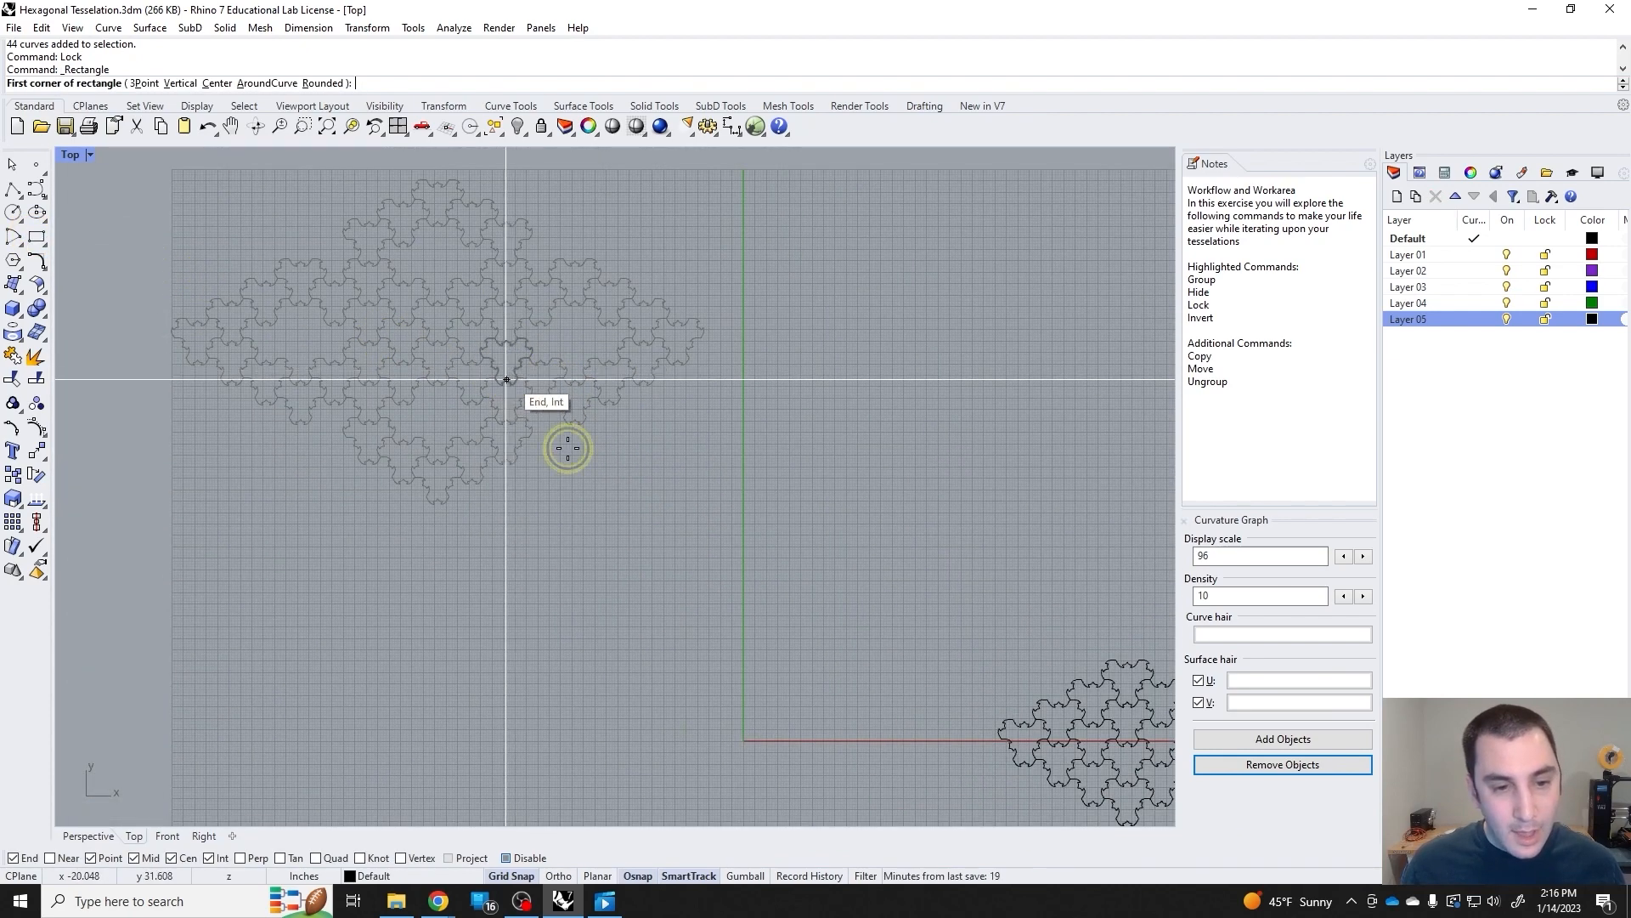
right_click(687, 435)
right_click(690, 434)
right_click(701, 436)
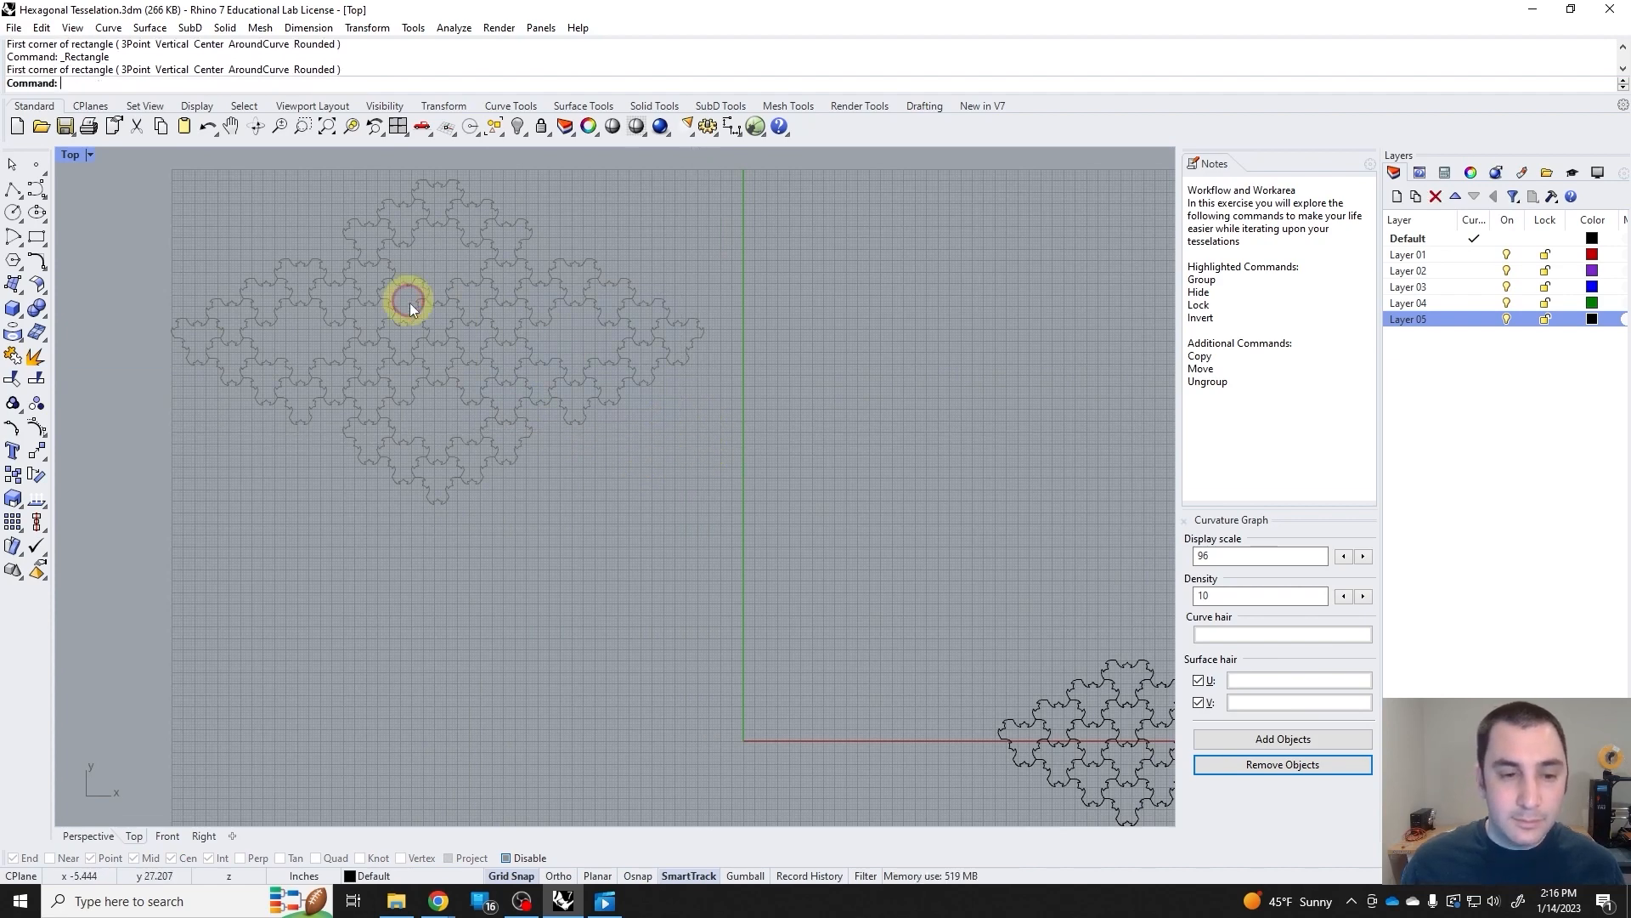
Select the sixteen-tile tessellation on the red axis and move it closer to the origin, clearing the selection.
right_click_drag(859, 528, 594, 408)
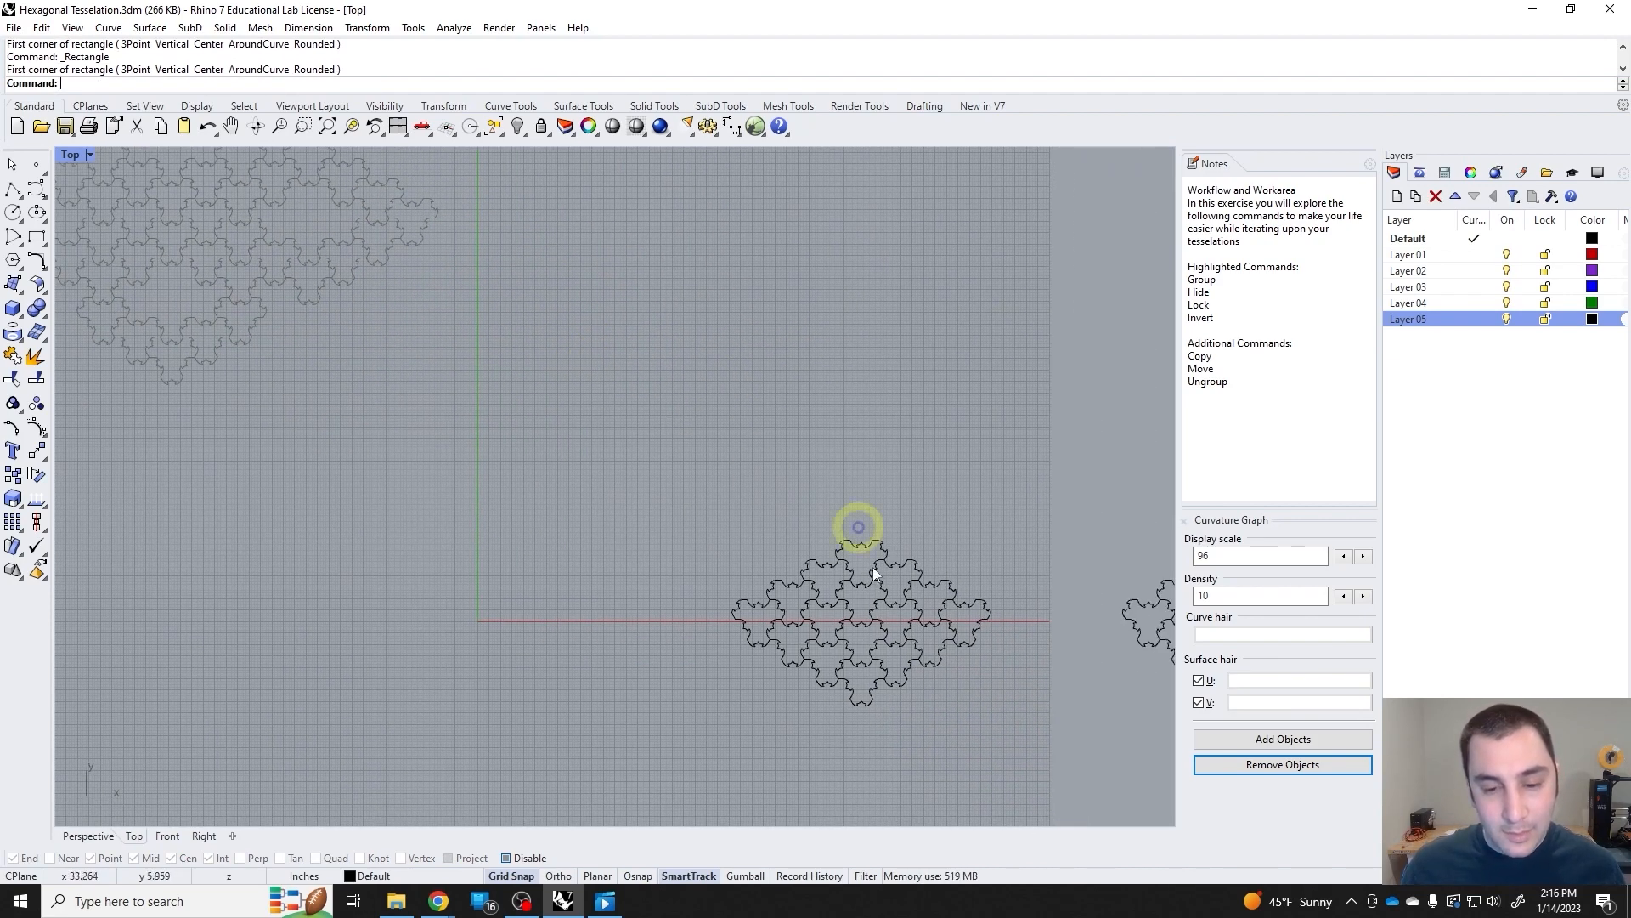
left_click_drag(1045, 744, 738, 562)
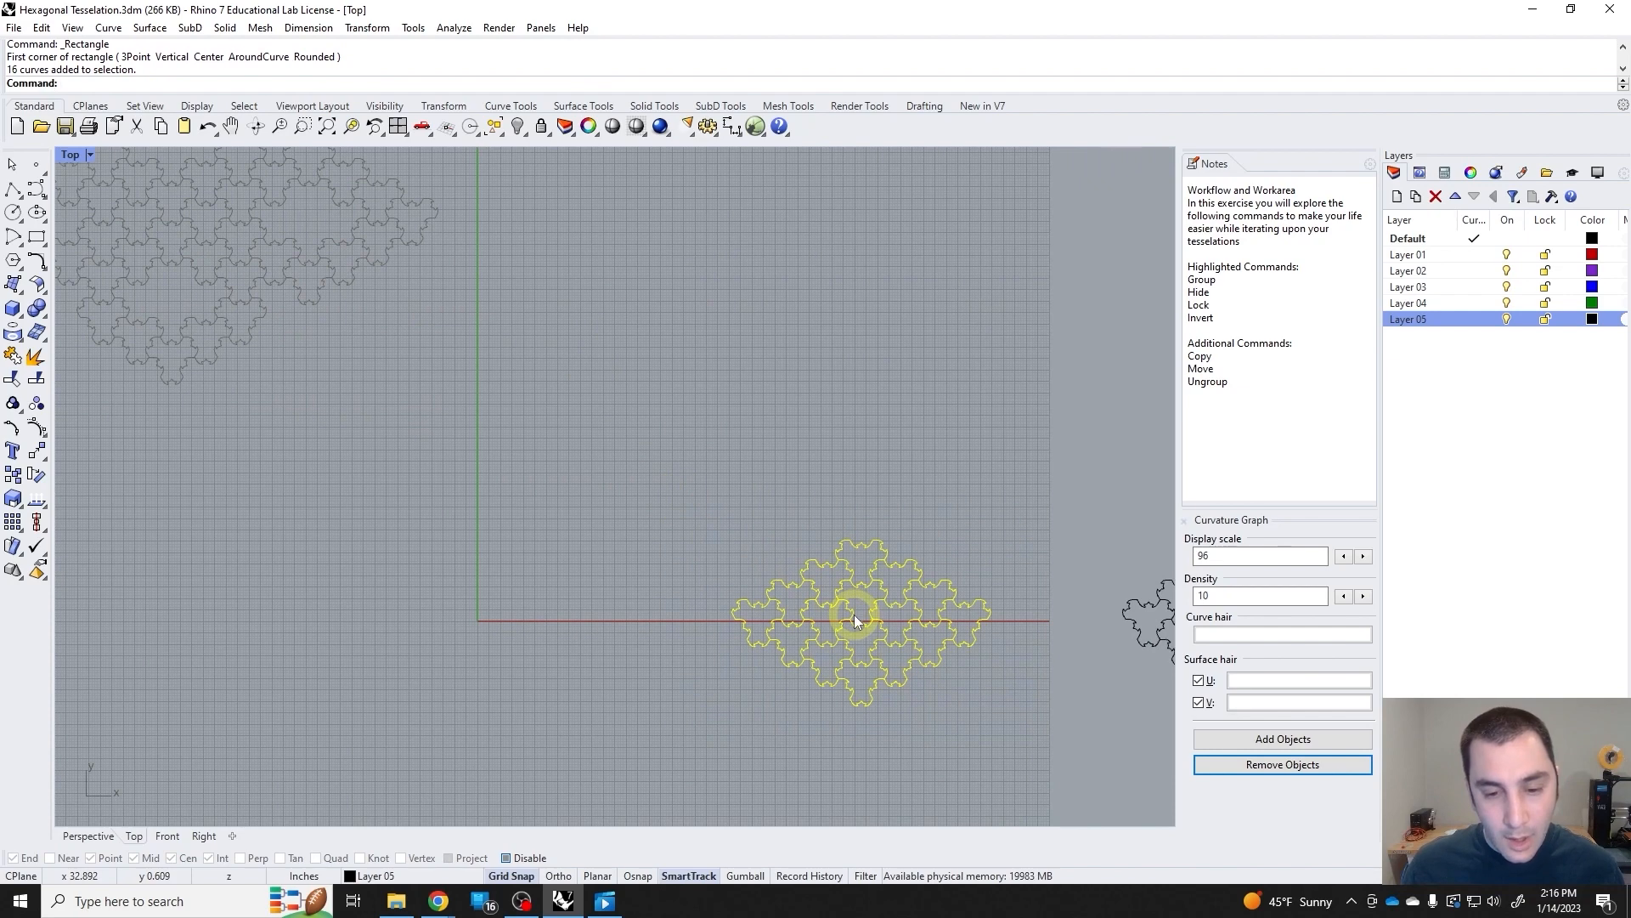
left_click_drag(848, 614, 743, 615)
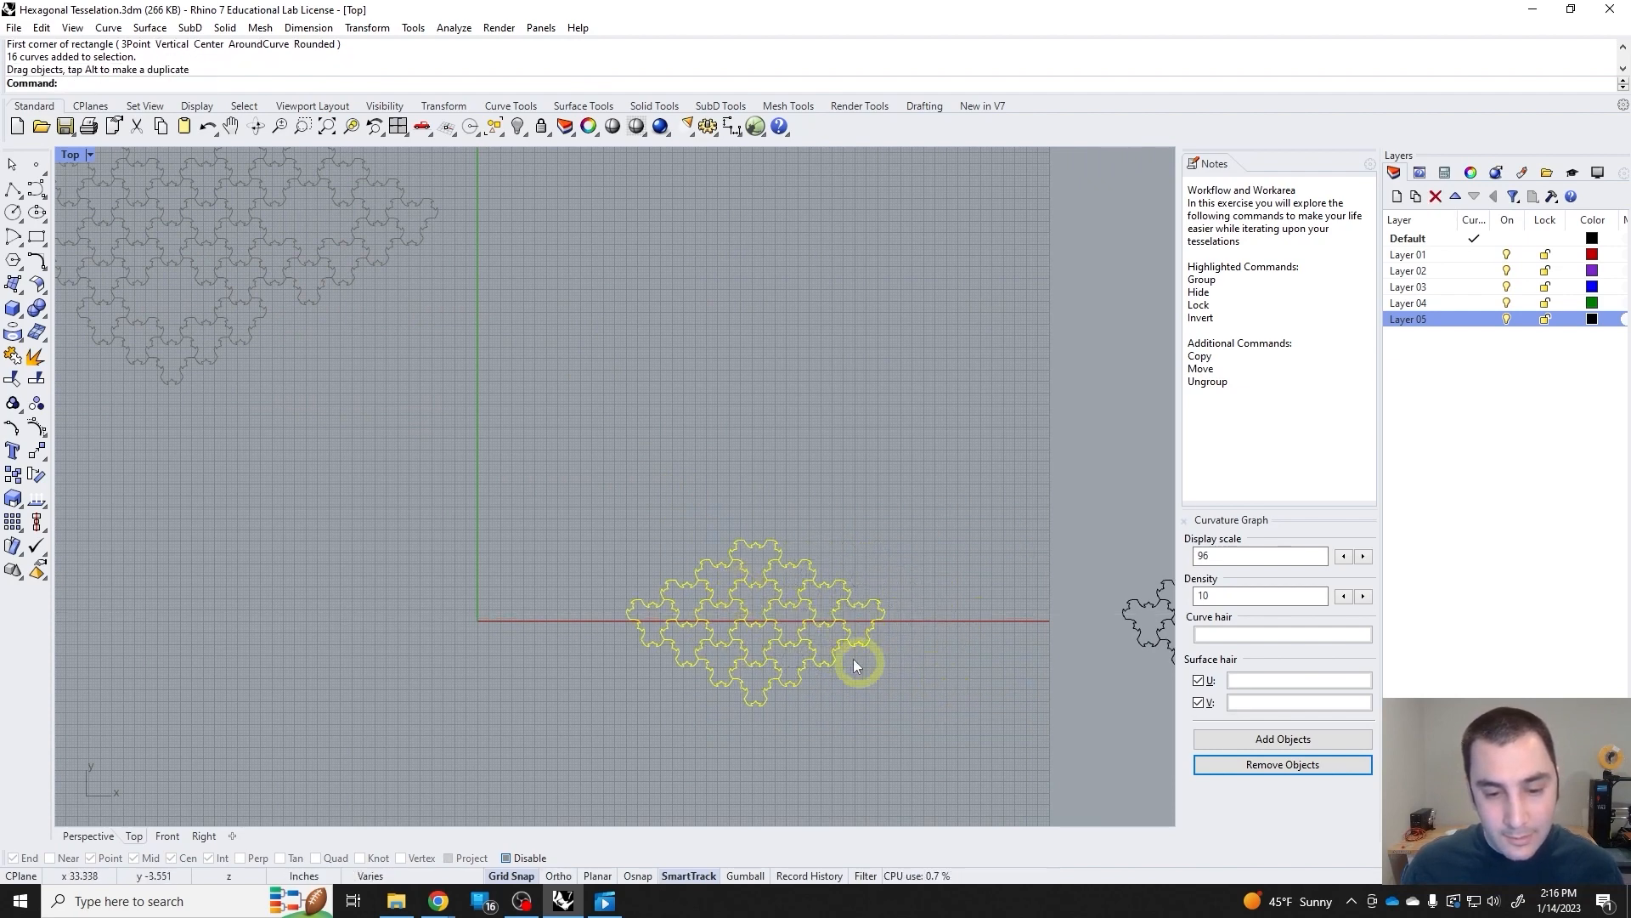
right_click_drag(856, 665, 671, 588)
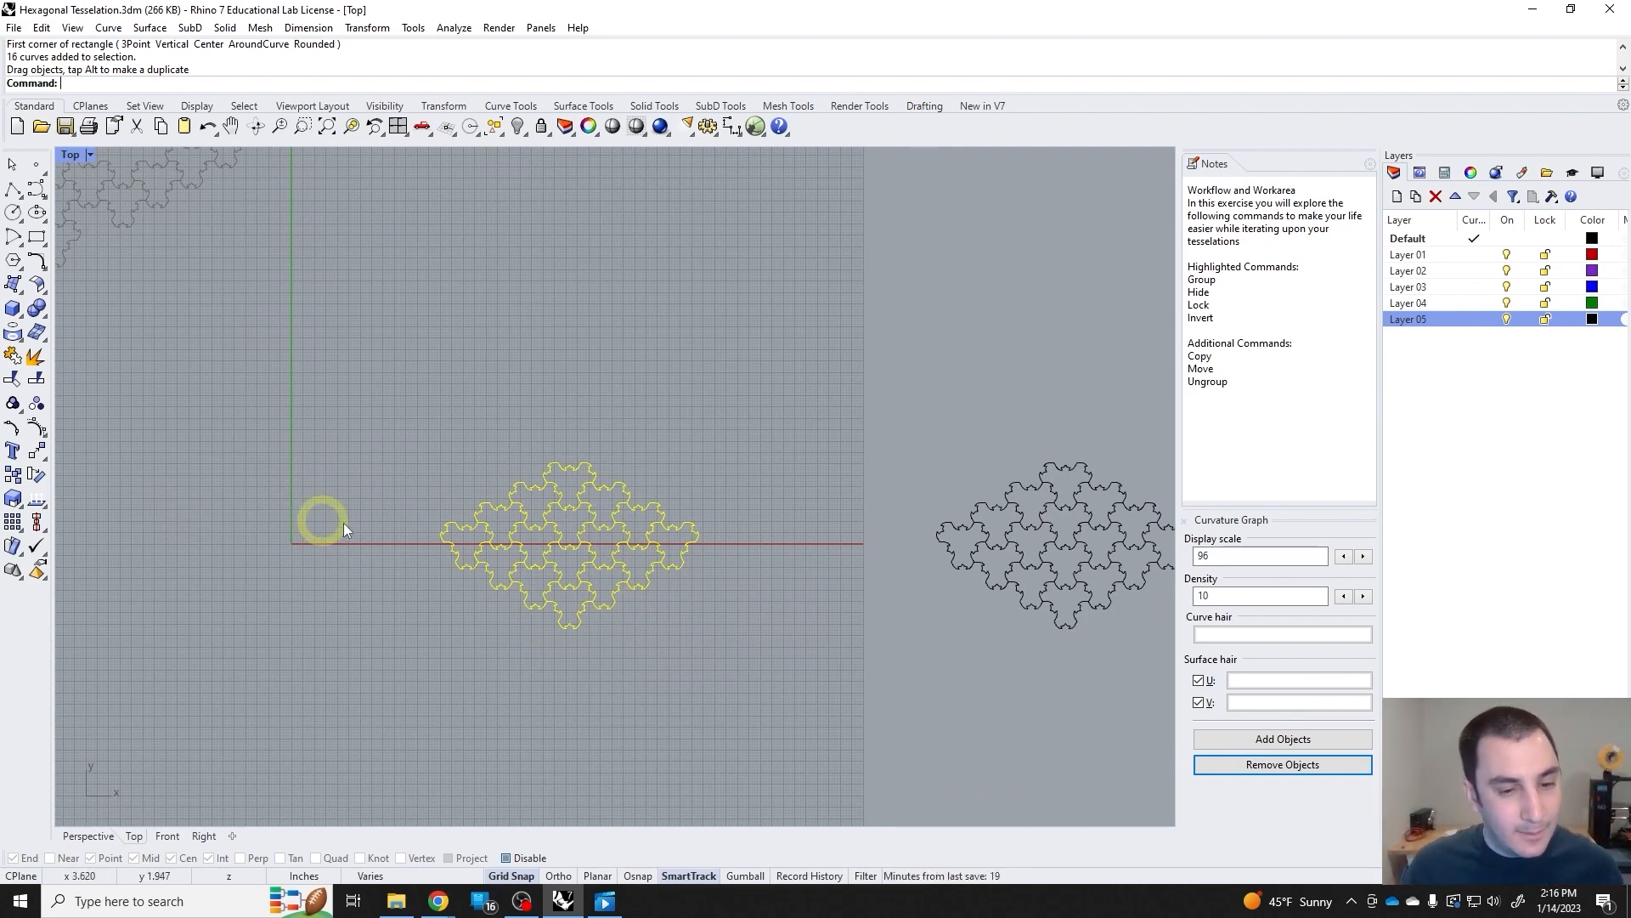
left_click(684, 624)
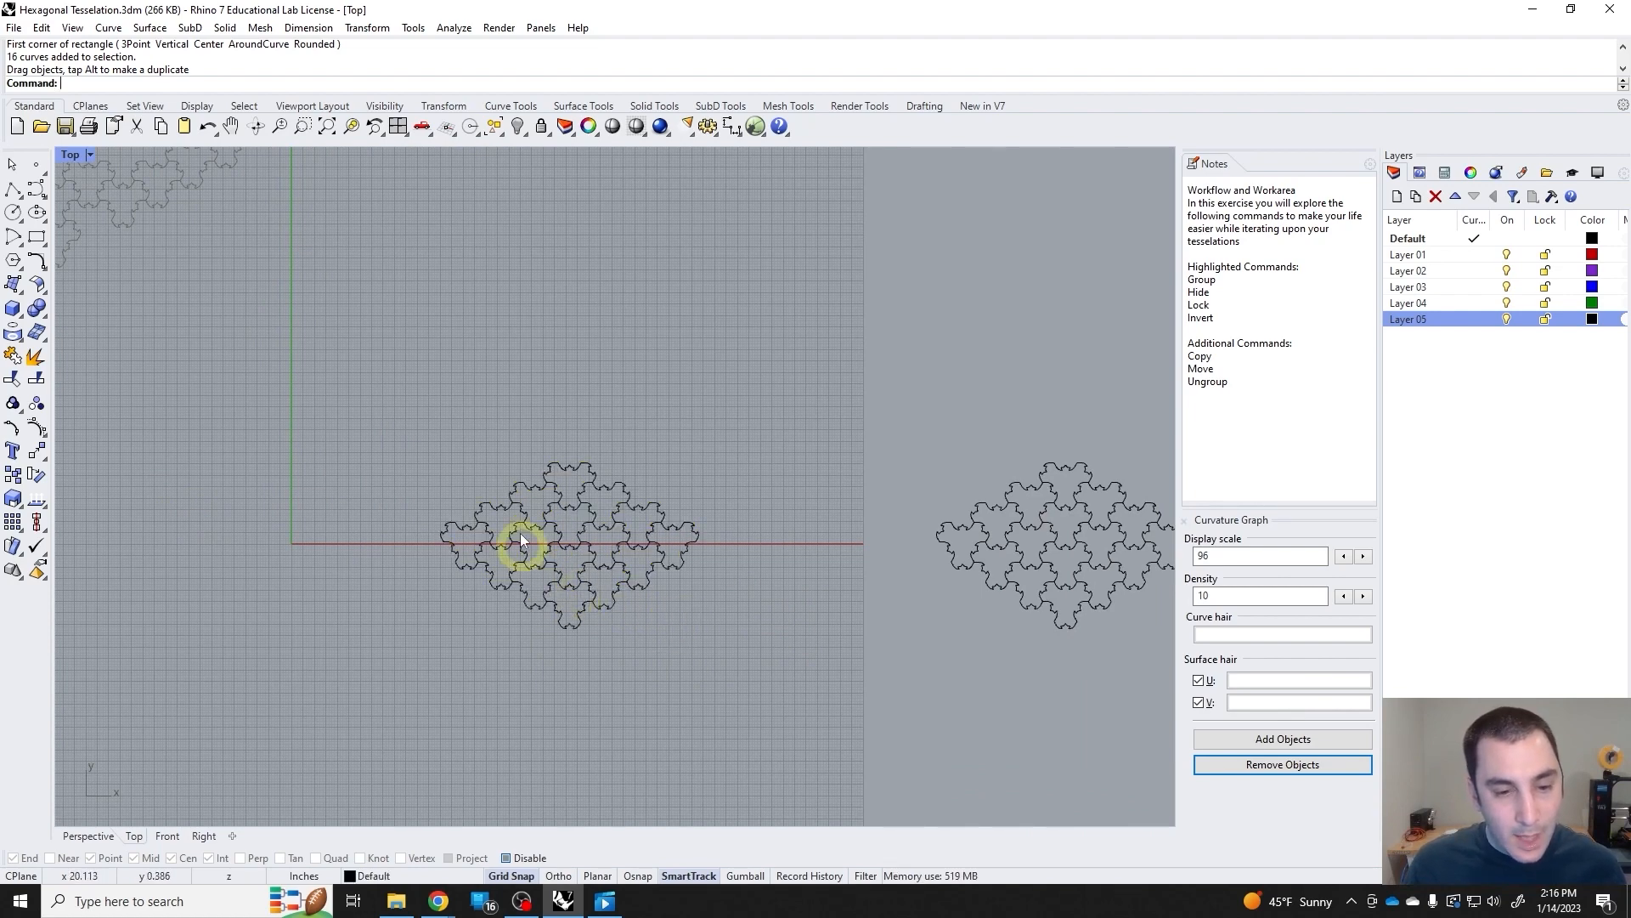
right_click_drag(521, 539, 514, 403)
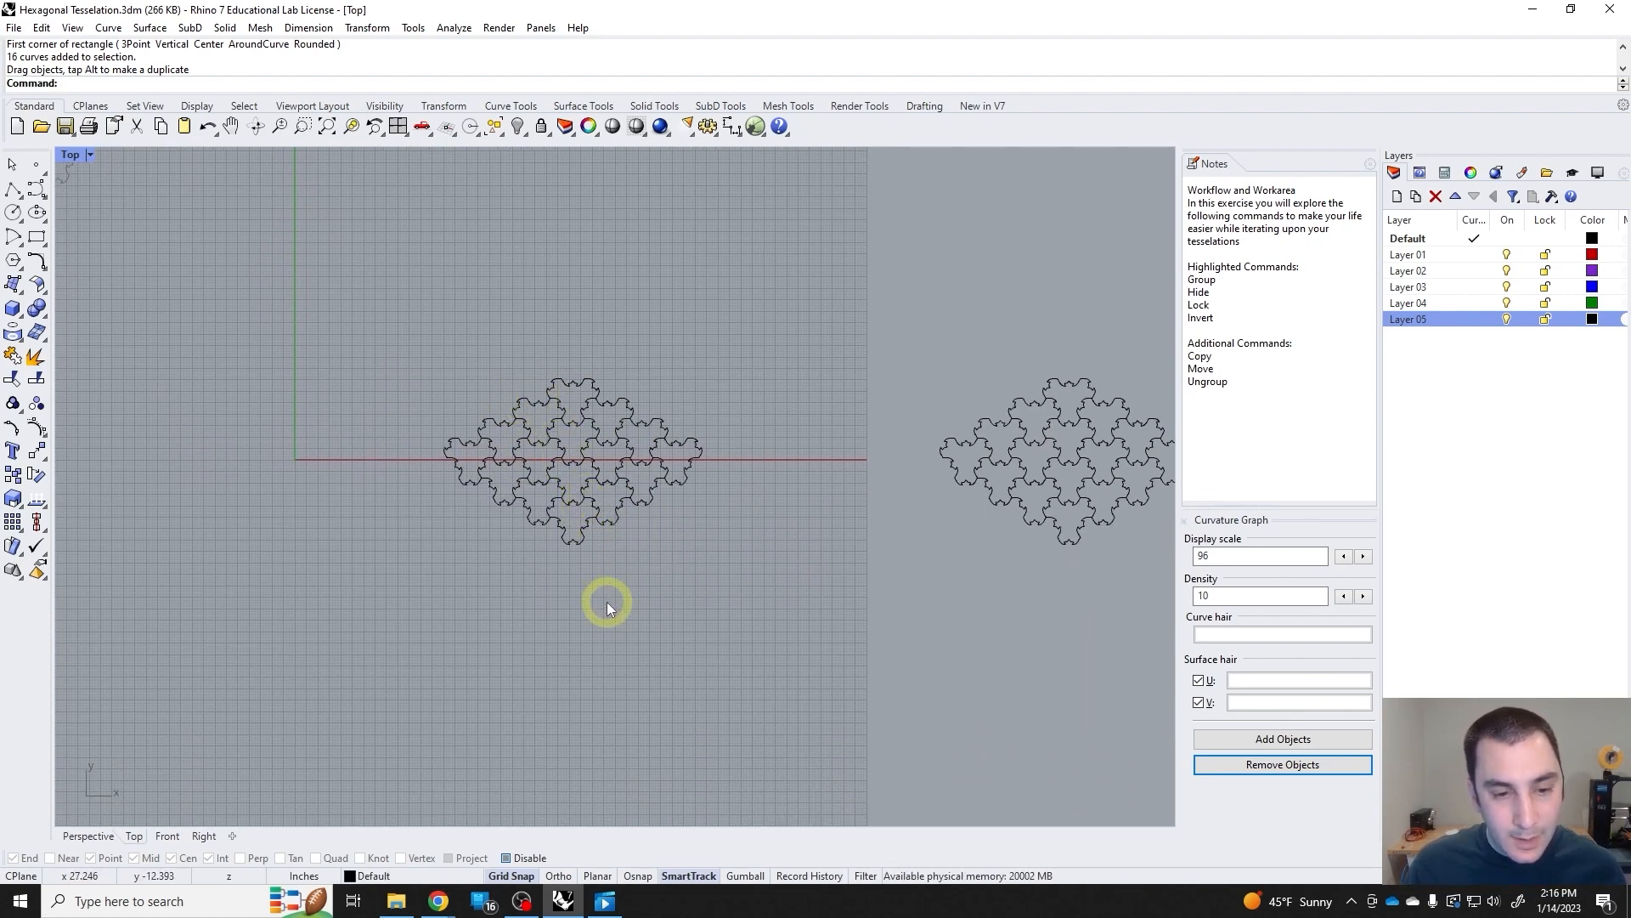
Delete the extra small tessellation copies beyond the grid, keeping only the one near the origin.
left_click_drag(600, 568, 541, 346)
right_click_drag(816, 498, 389, 459)
scroll(528, 454, "down", 6)
left_click_drag(502, 309, 976, 510)
key("Delete")
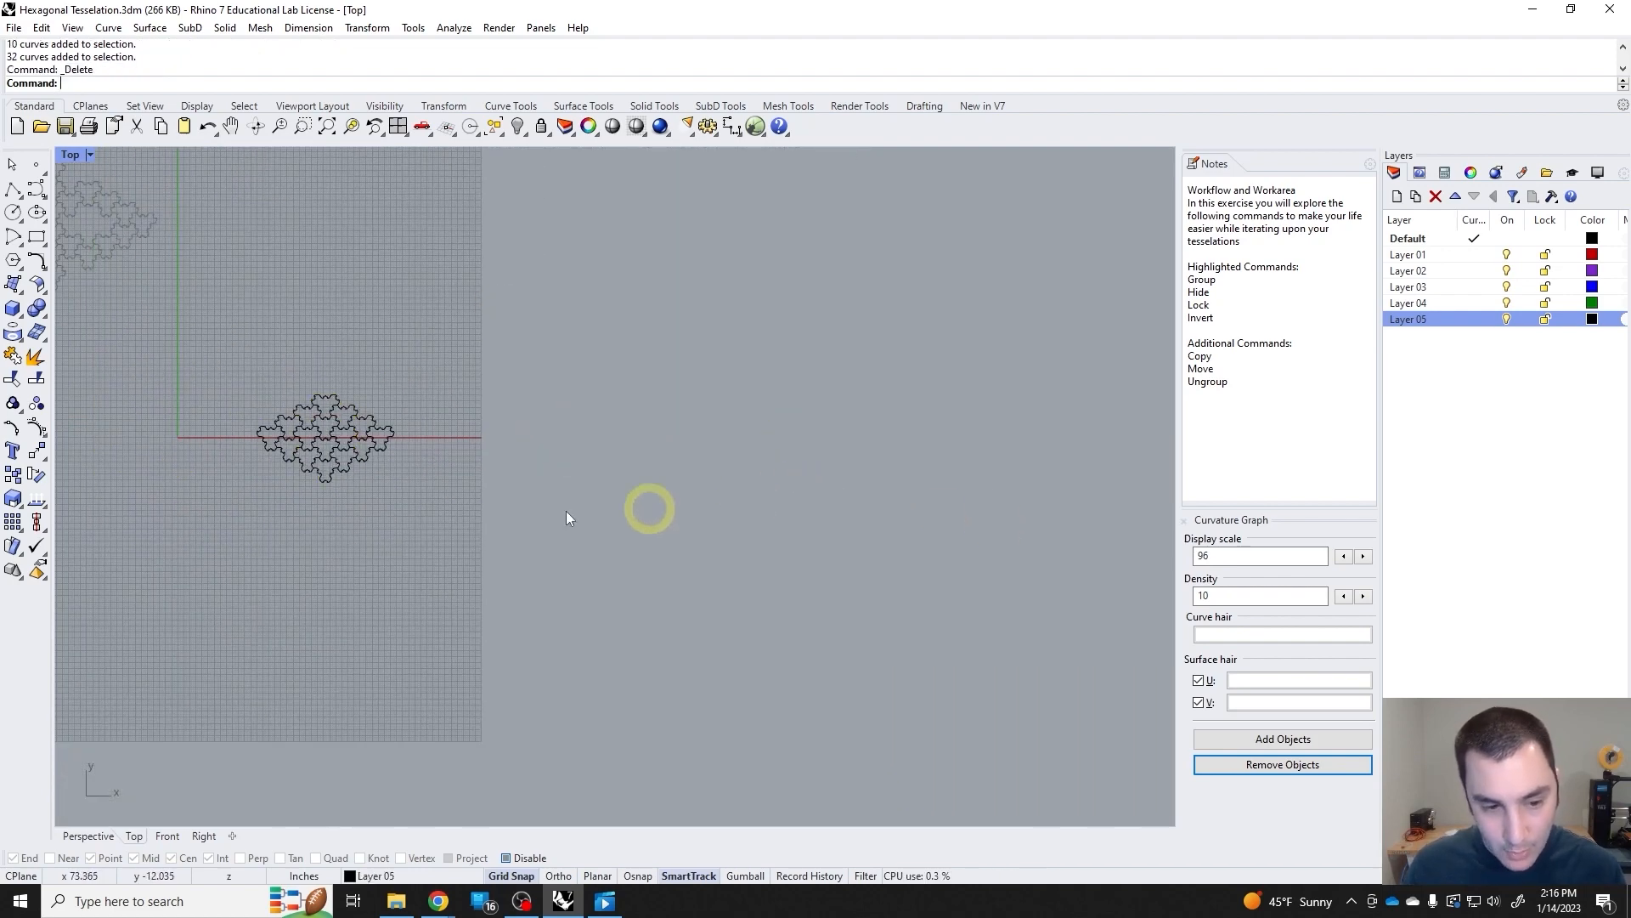
Select the whole small tessellation, remove its middle tiles from the selection with a crossing window, delete the outer tiles, and undo the deletion.
scroll(336, 481, "up", 5)
right_click_drag(336, 482, 665, 561)
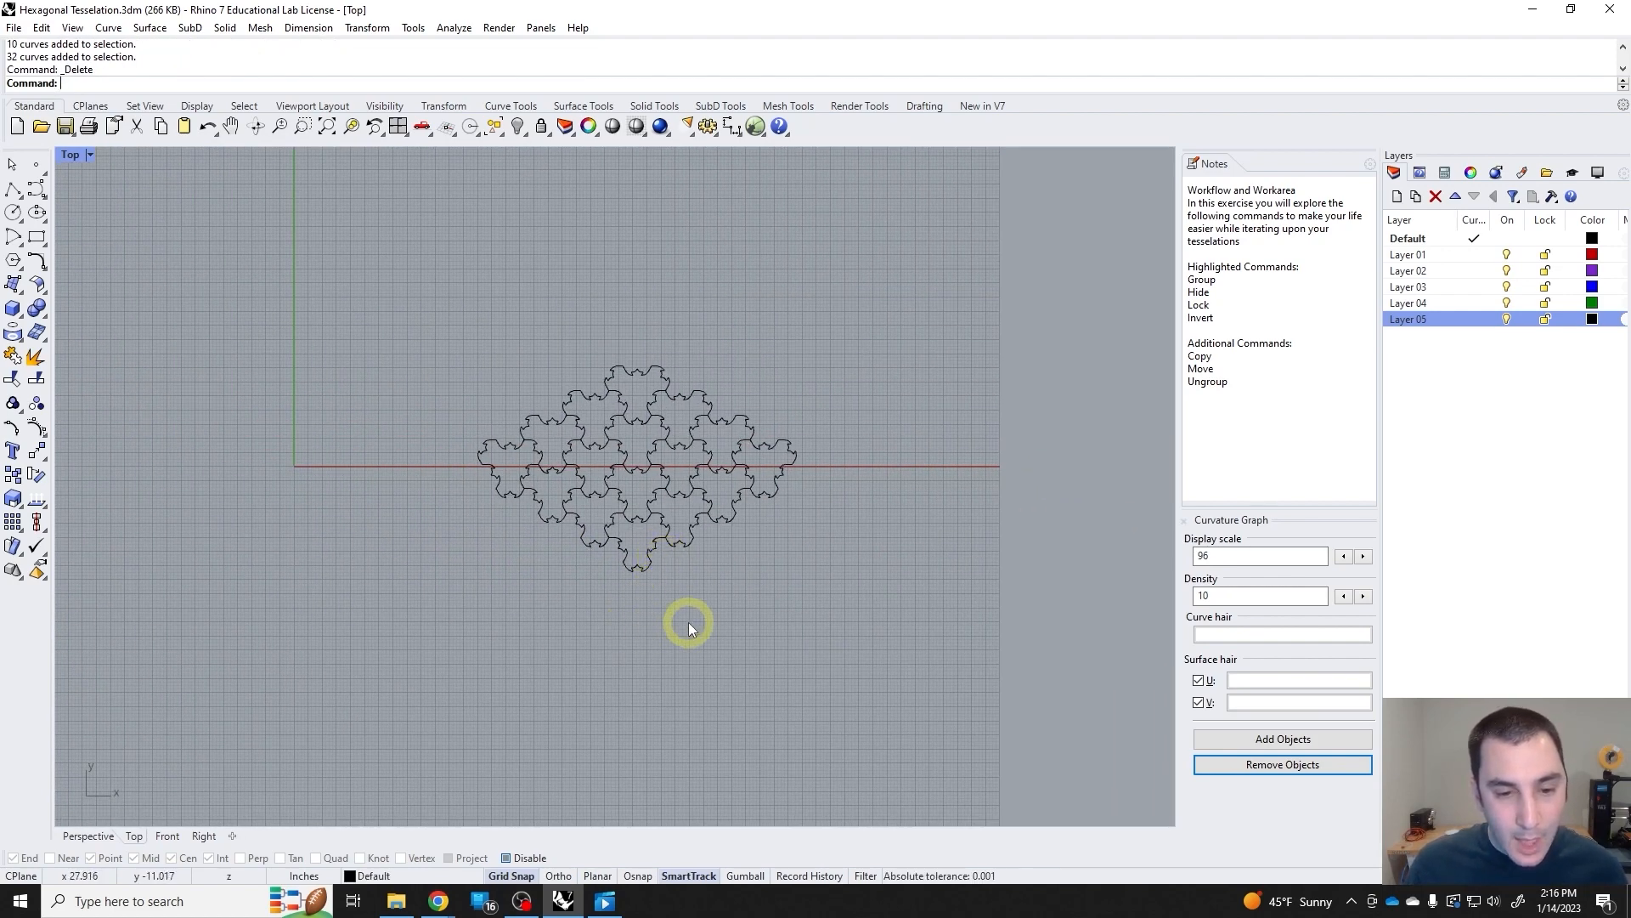
left_click_drag(688, 629, 598, 344)
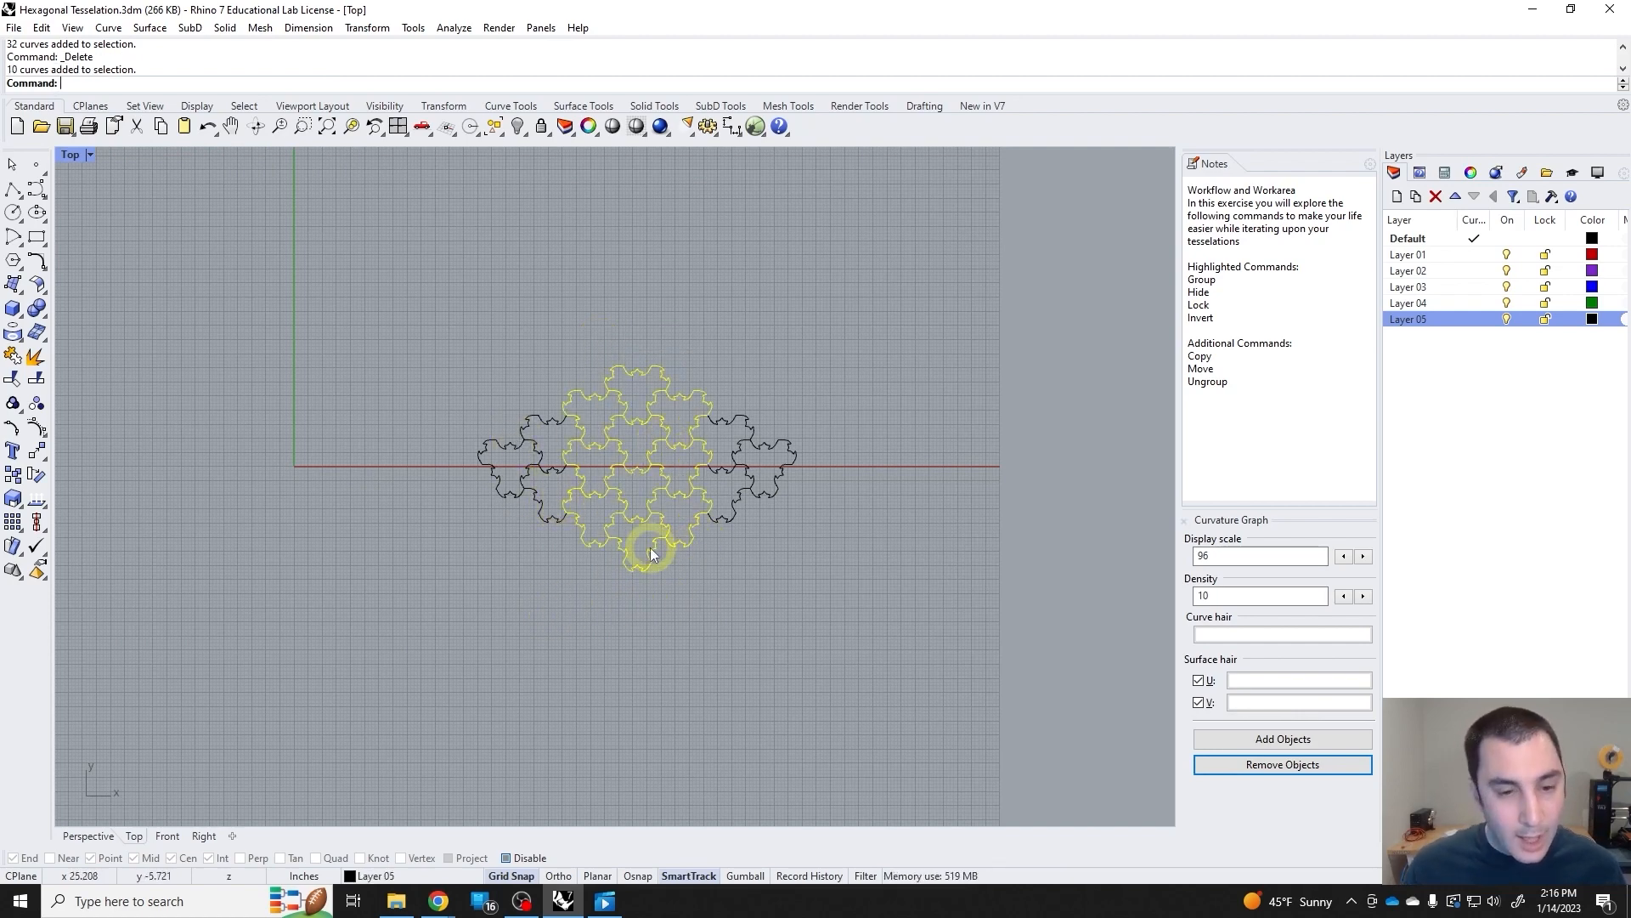
left_click_drag(395, 339, 816, 612, "shift")
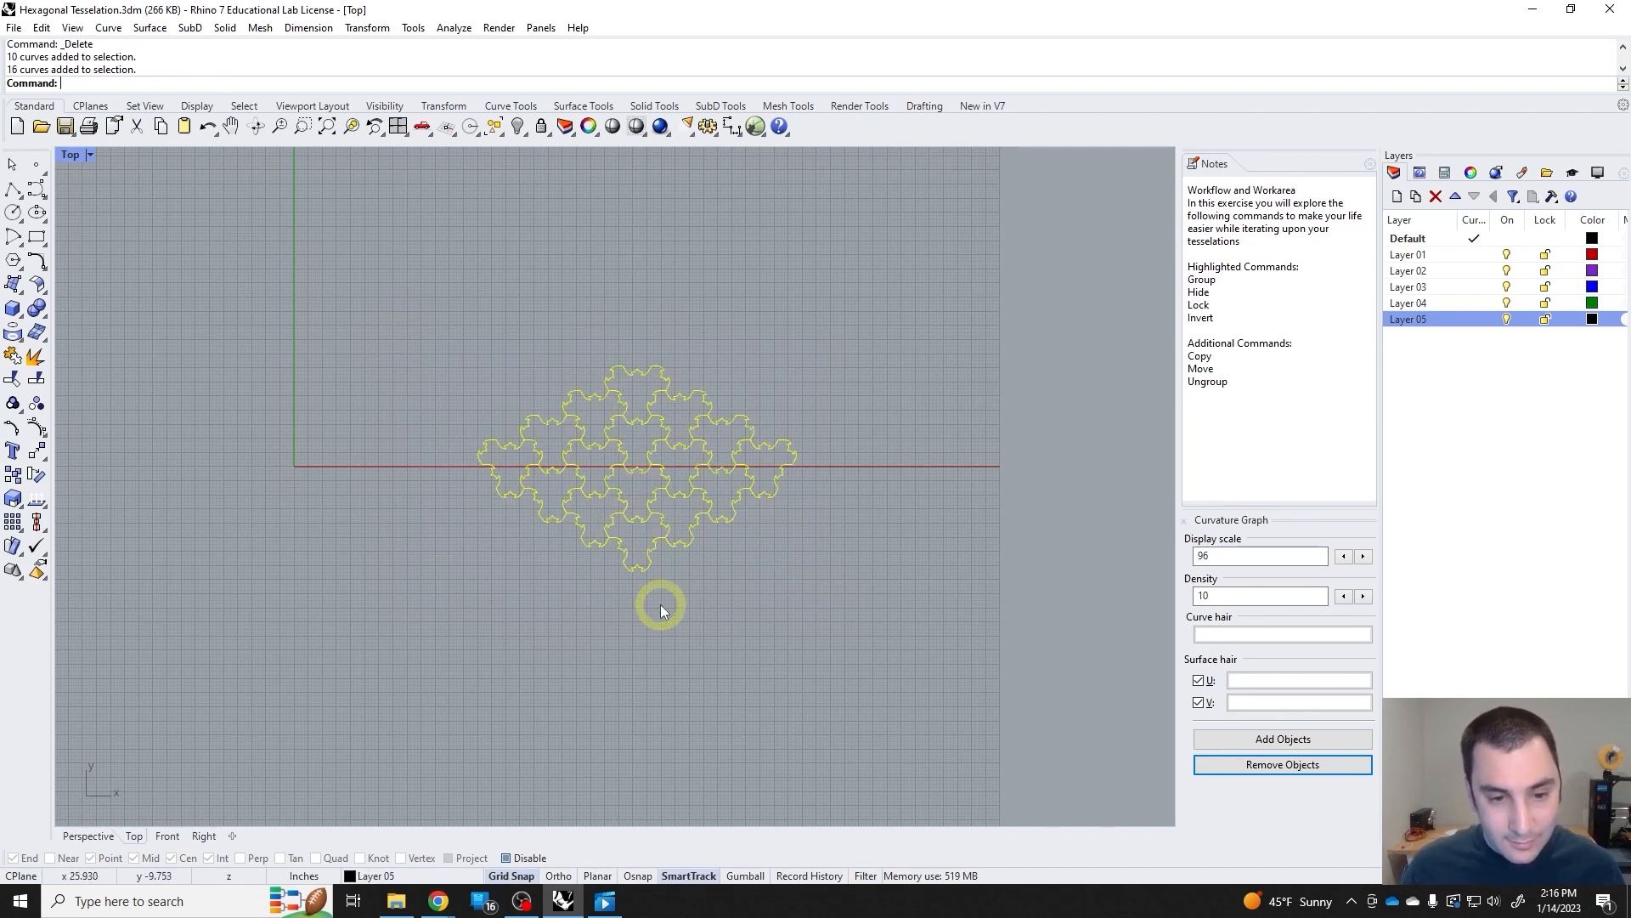
left_click_drag(675, 594, 591, 315)
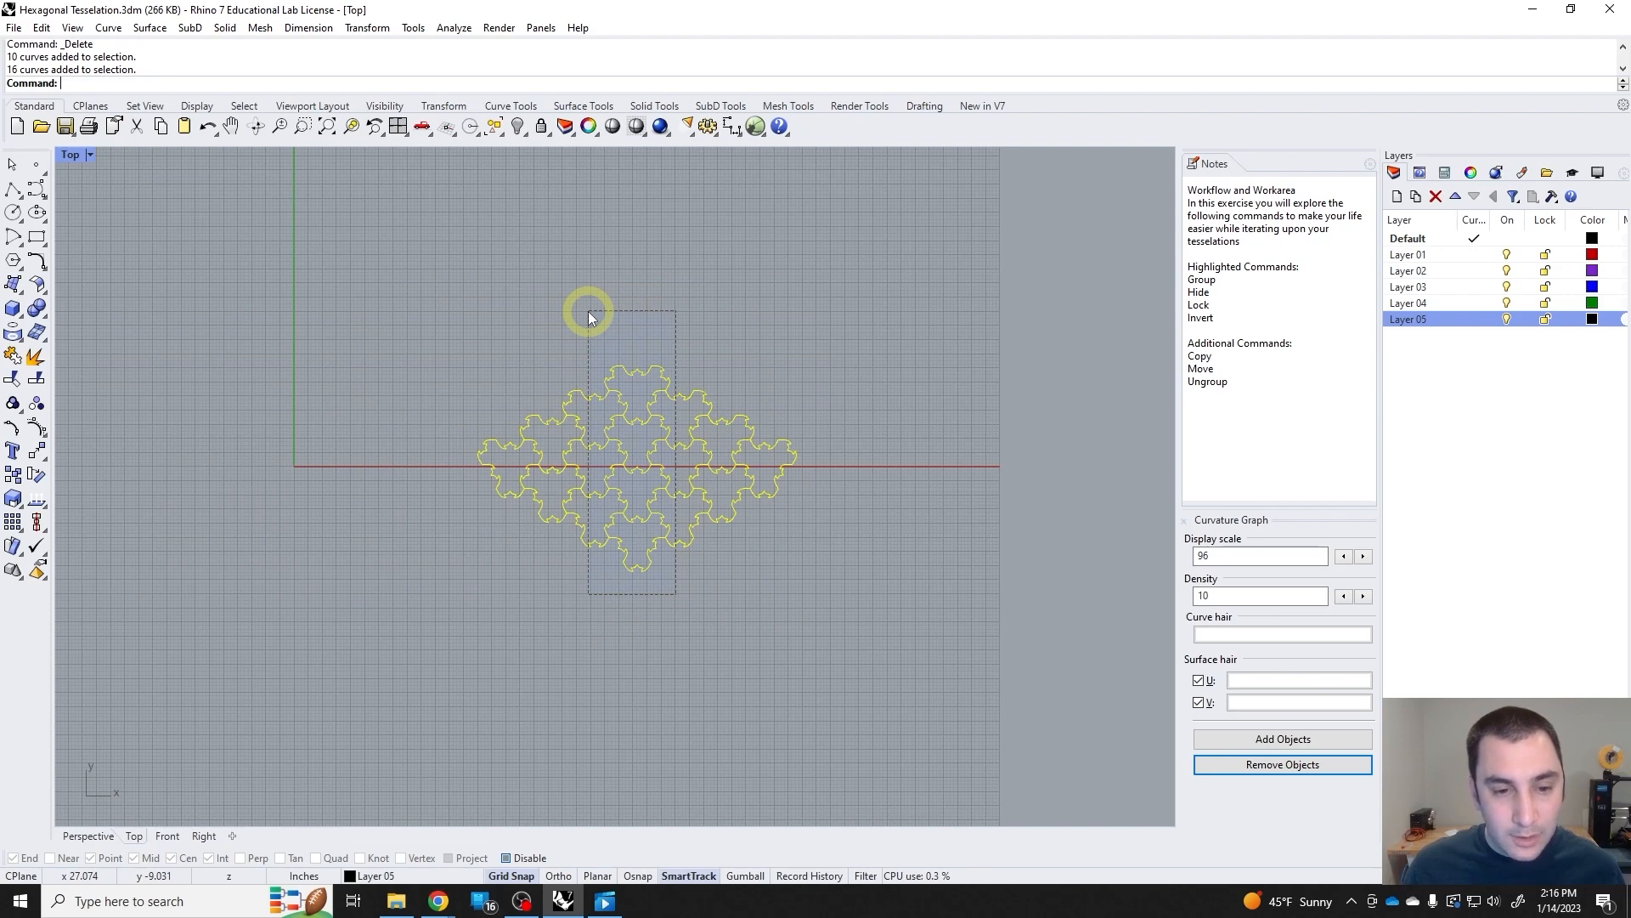
left_click_drag(589, 313, 589, 313, "ctrl")
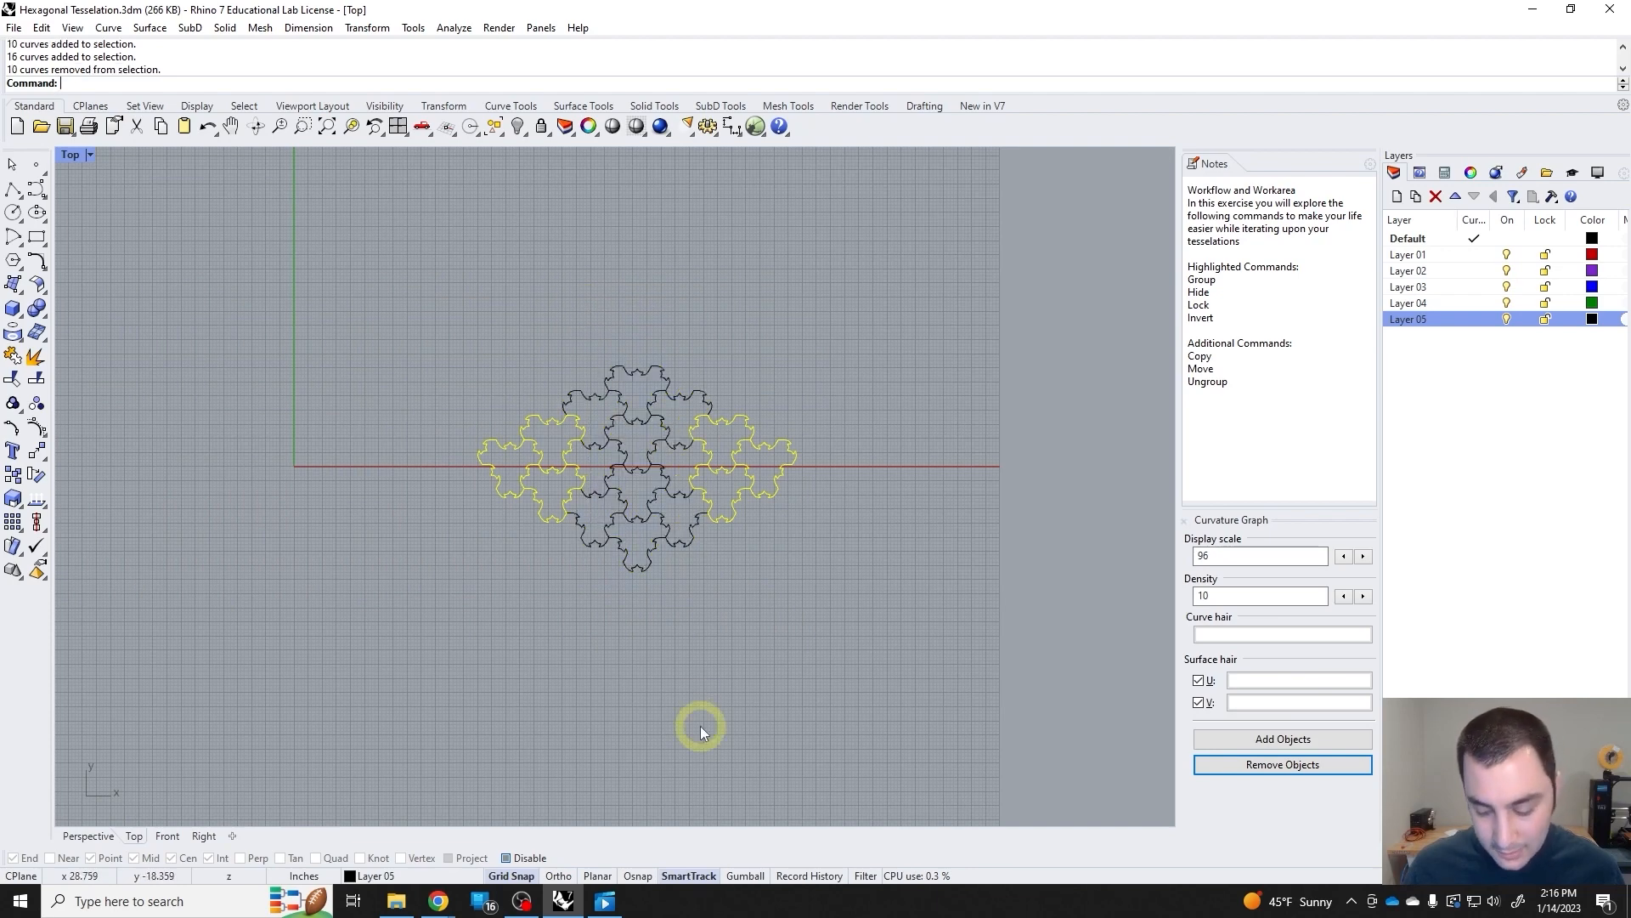
key("Delete")
key("ctrl+z")
left_click(727, 705)
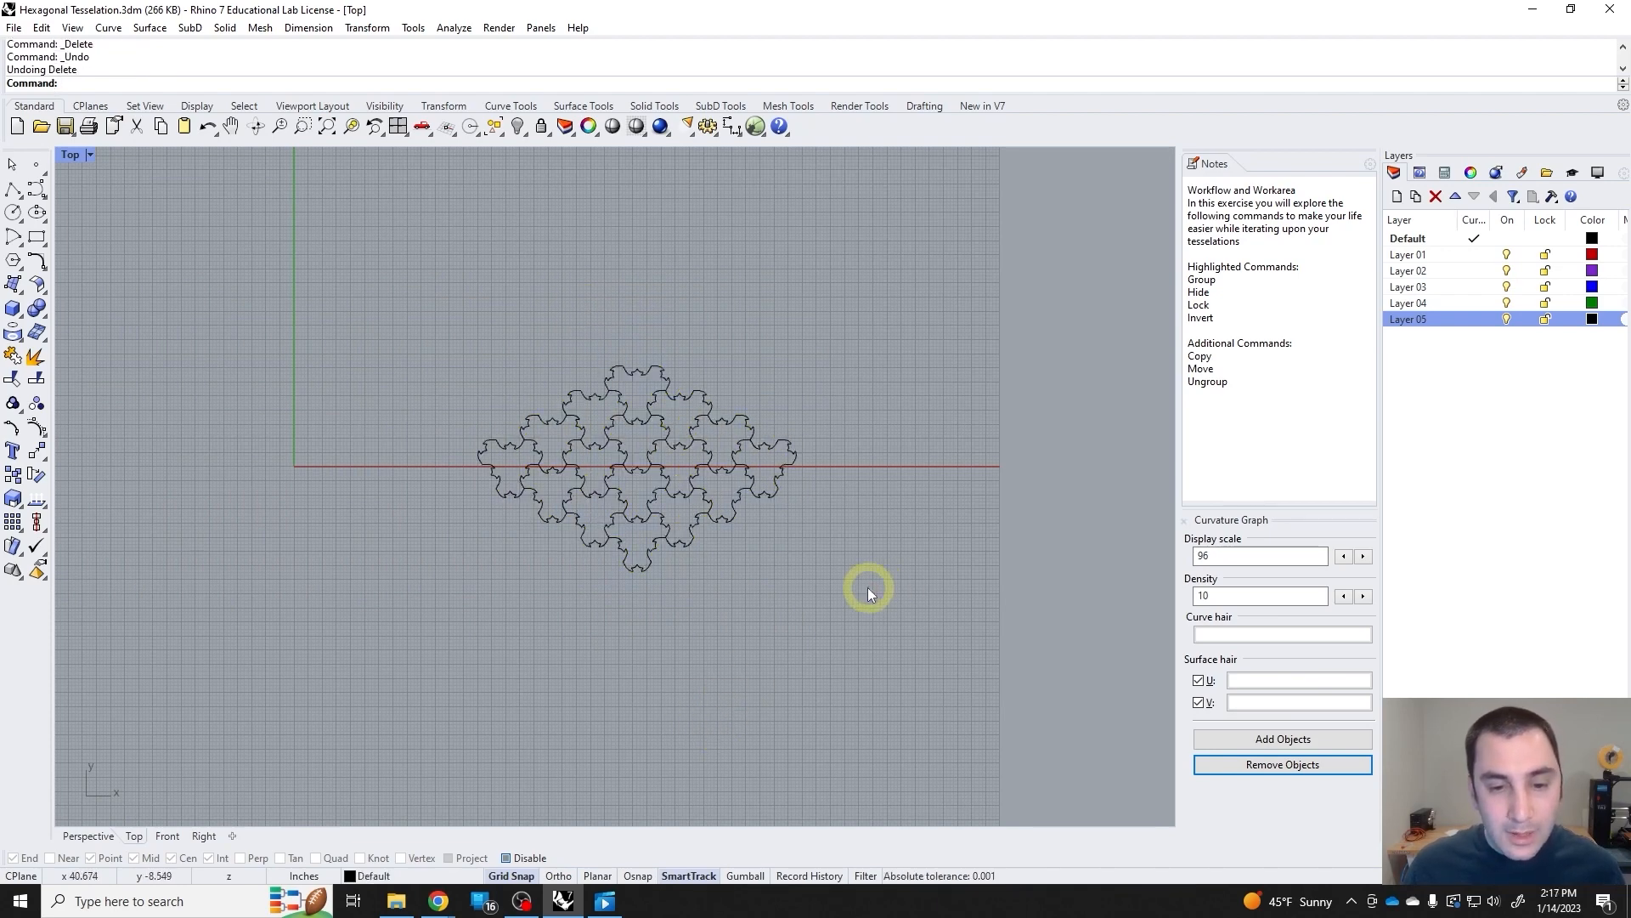
Practise crossing selections over the whole small tessellation, its middle columns and its lower middle tiles, clearing the selection.
left_click_drag(866, 586, 459, 315)
left_click(705, 632)
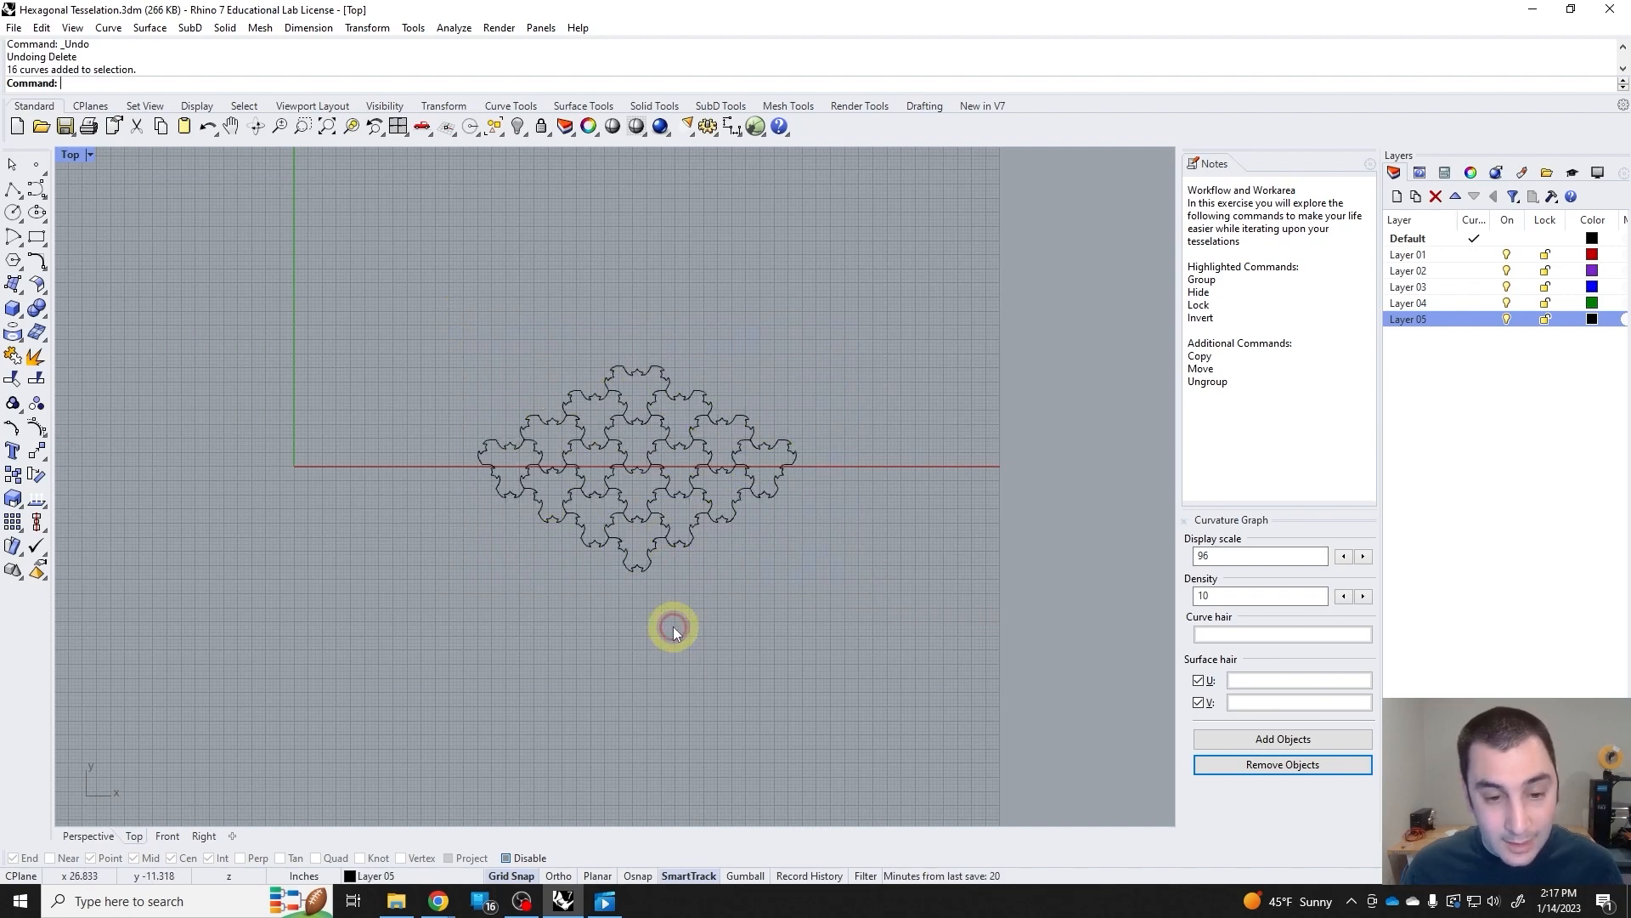
left_click_drag(676, 628, 590, 345)
left_click_drag(686, 602, 617, 479)
left_click(816, 612)
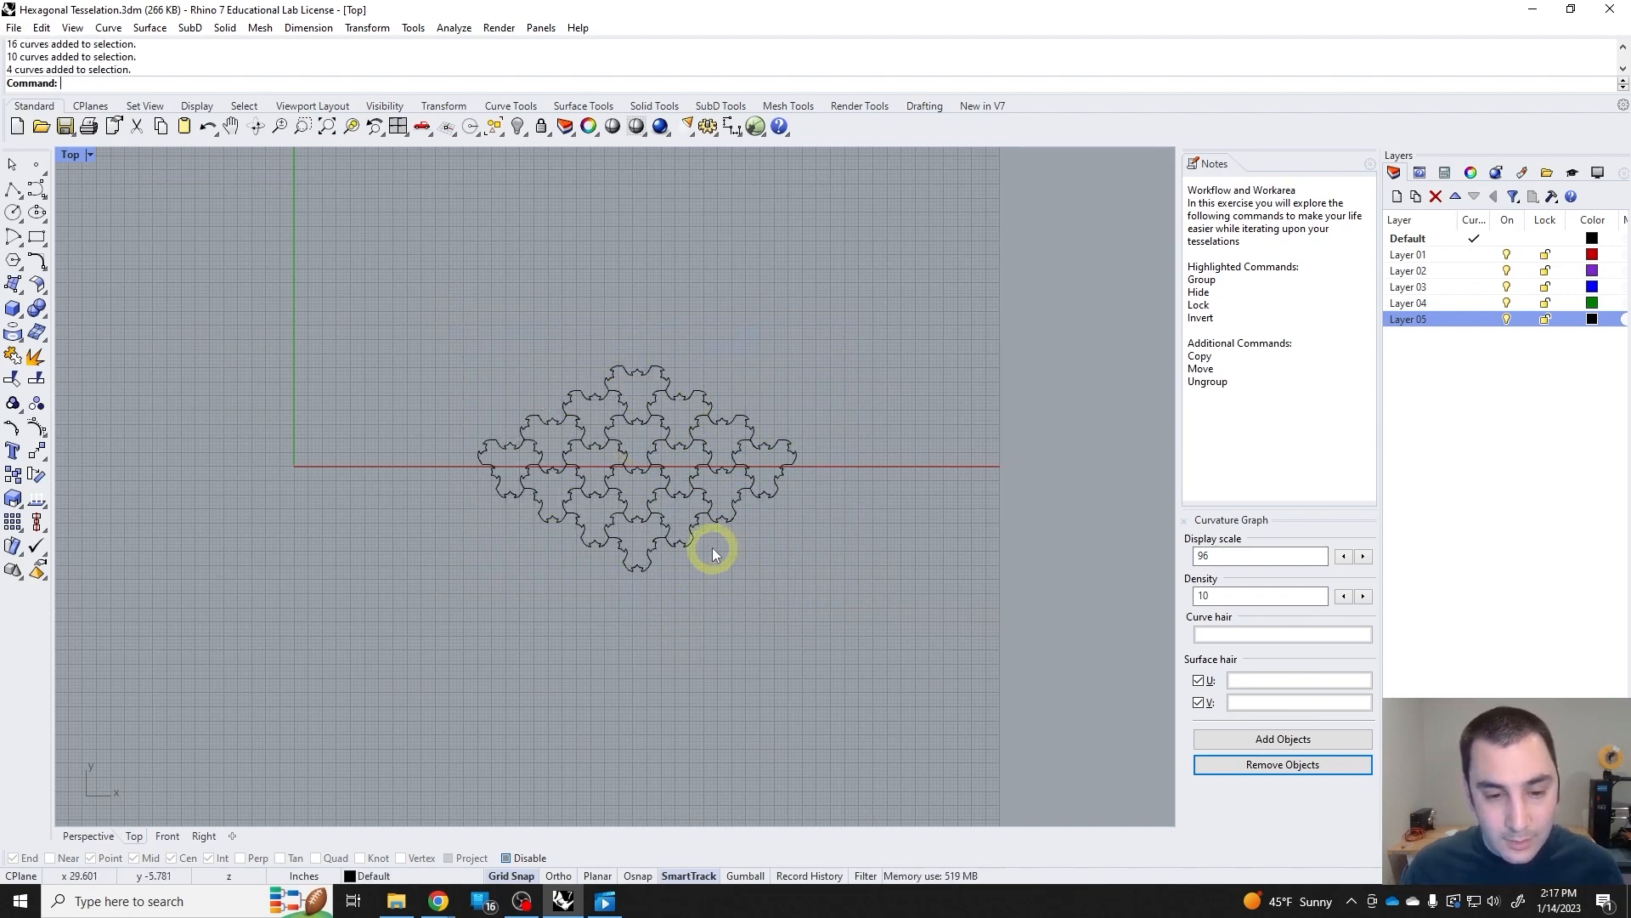
Select the four tiles flanking the top and bottom tiles of the small tessellation, and reverse the selection with the Invert command.
left_click(685, 535)
left_click(584, 535, "shift")
left_click(590, 423, "shift")
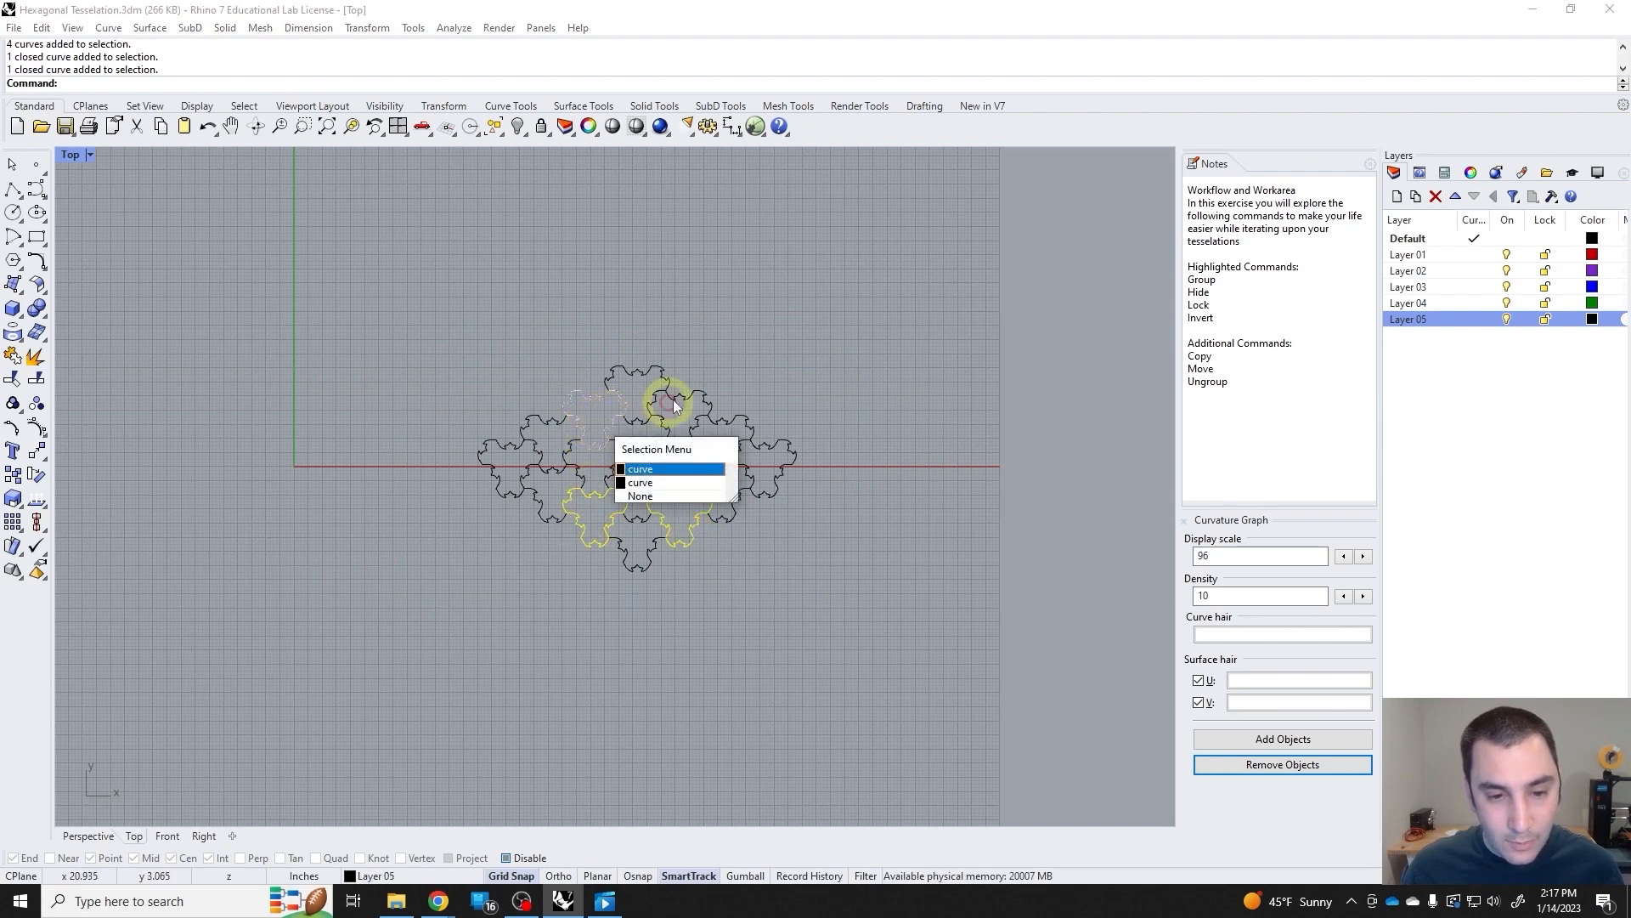
left_click(660, 395, "shift")
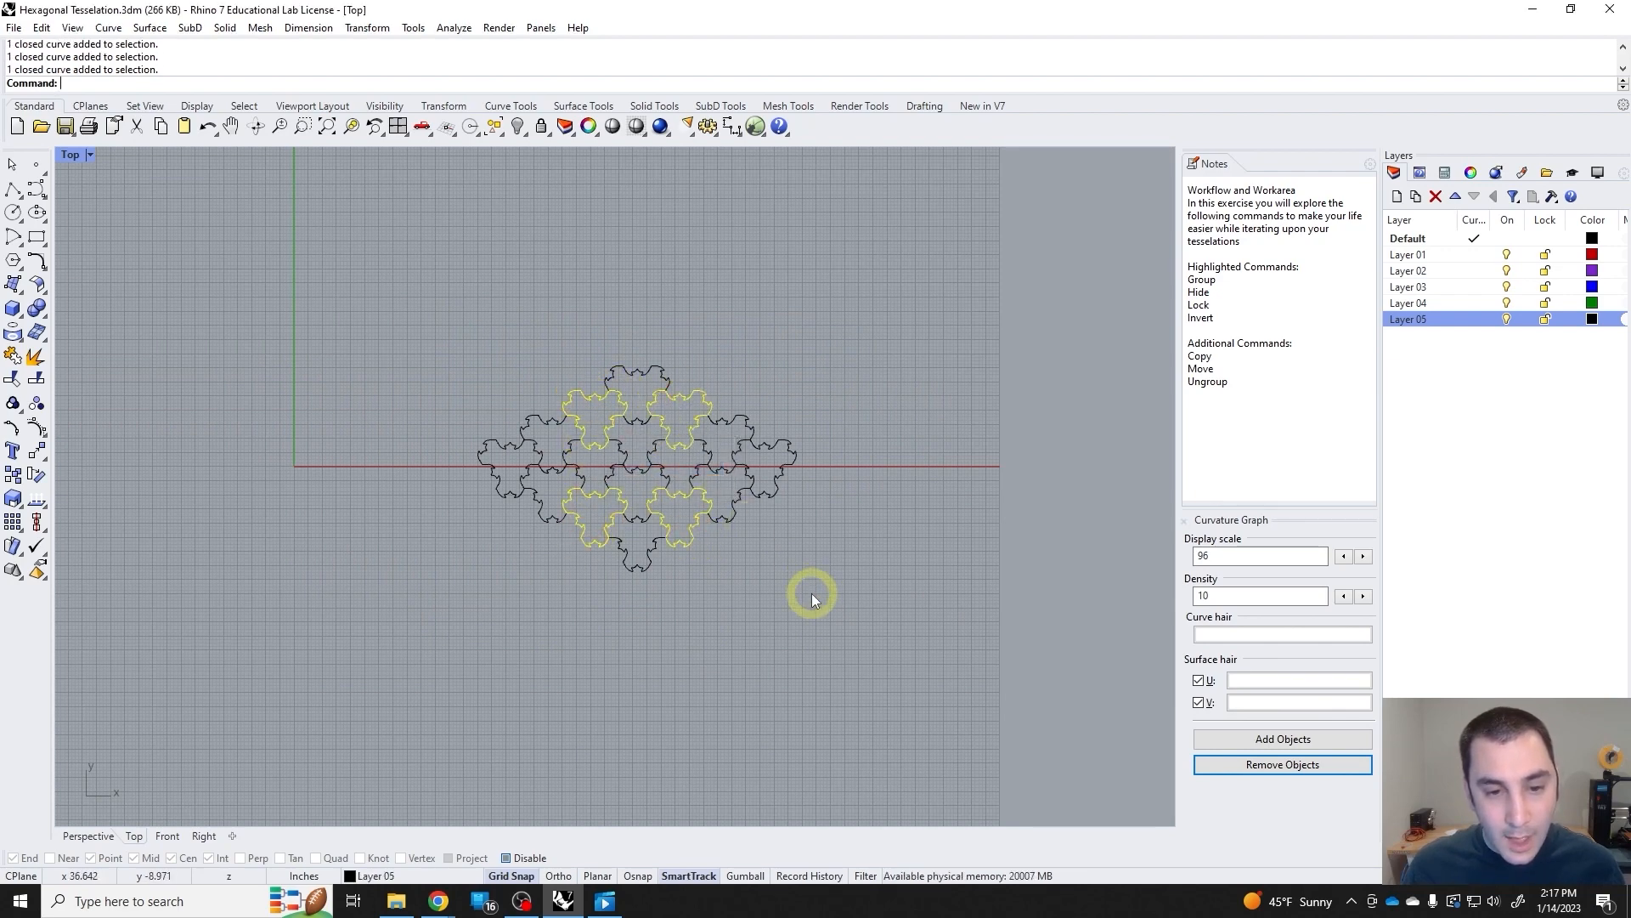
type("Is")
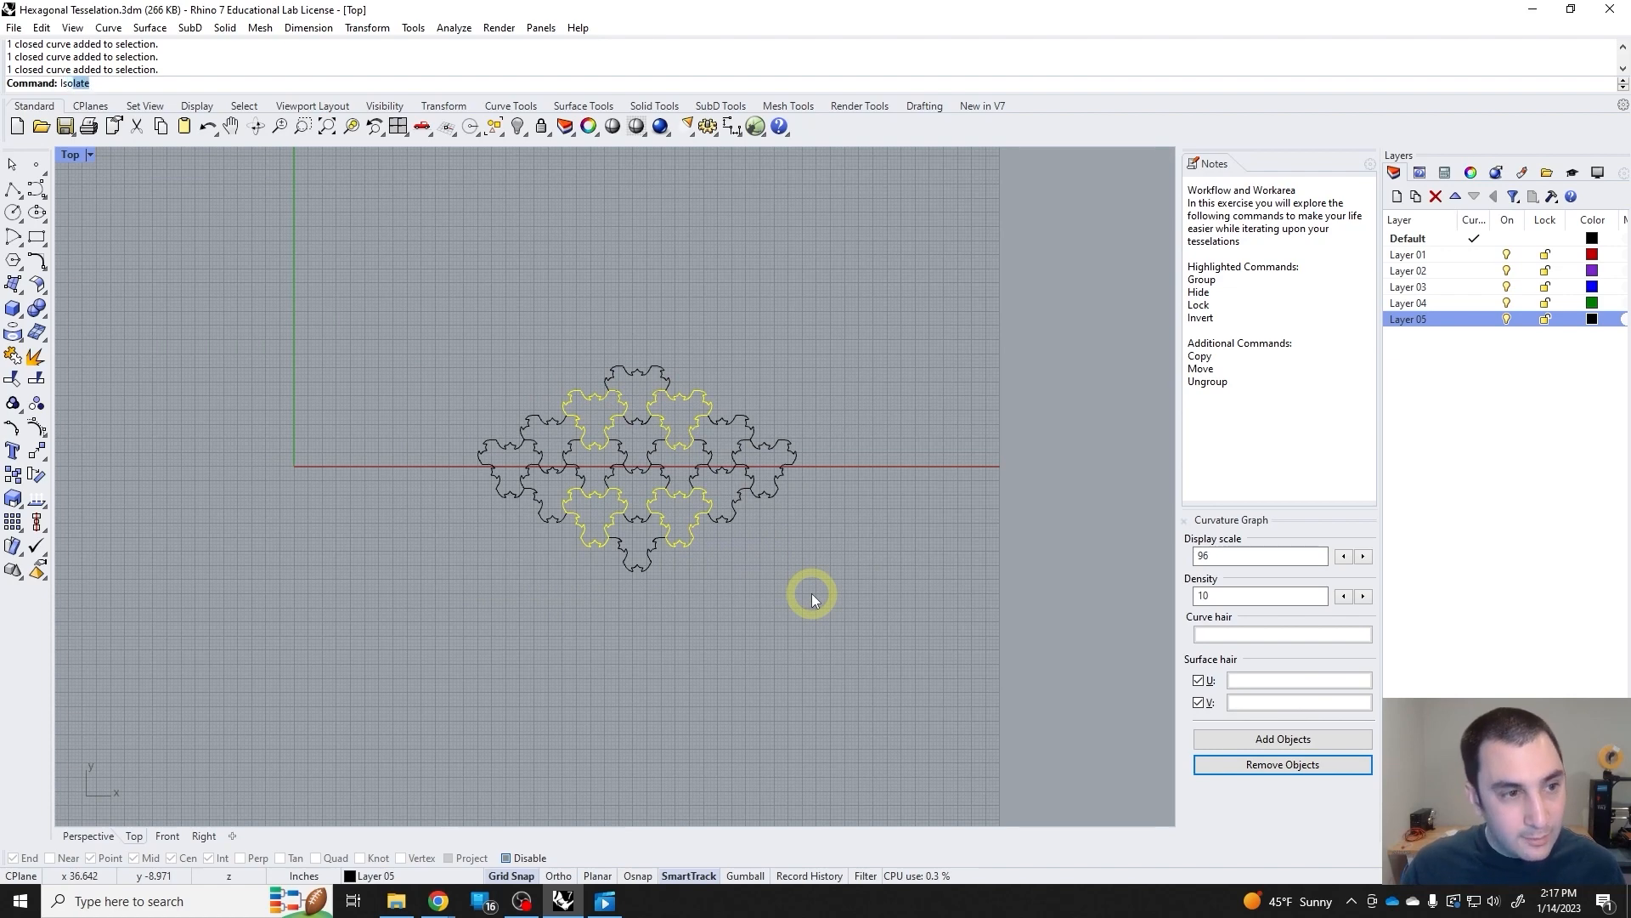
type("Inve")
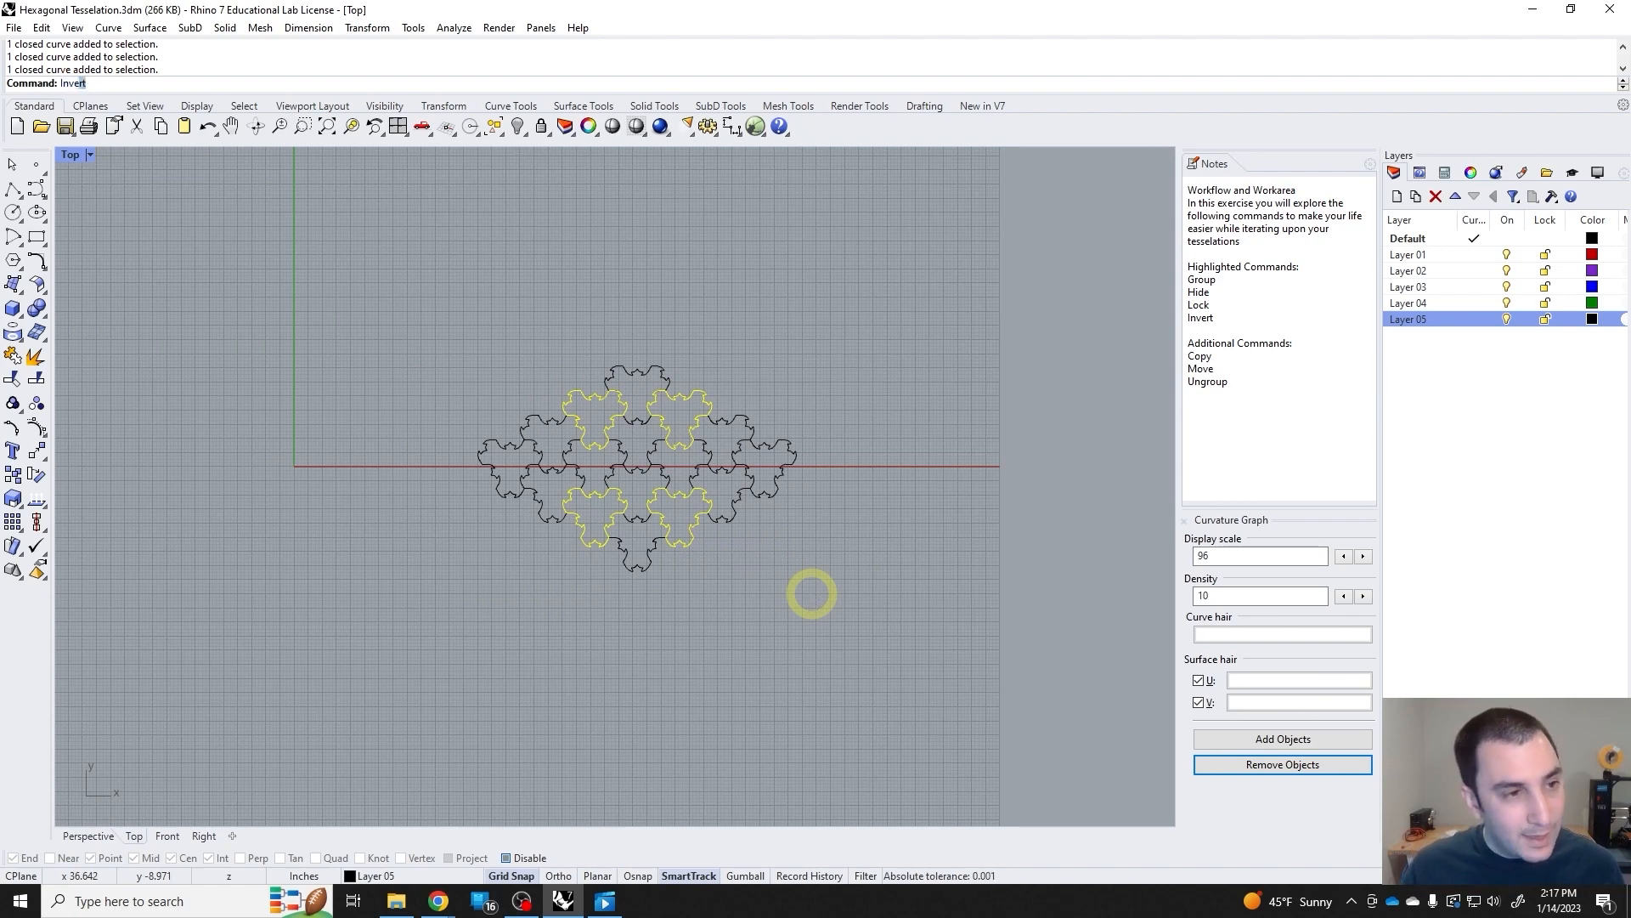
type("rt")
key("Return")
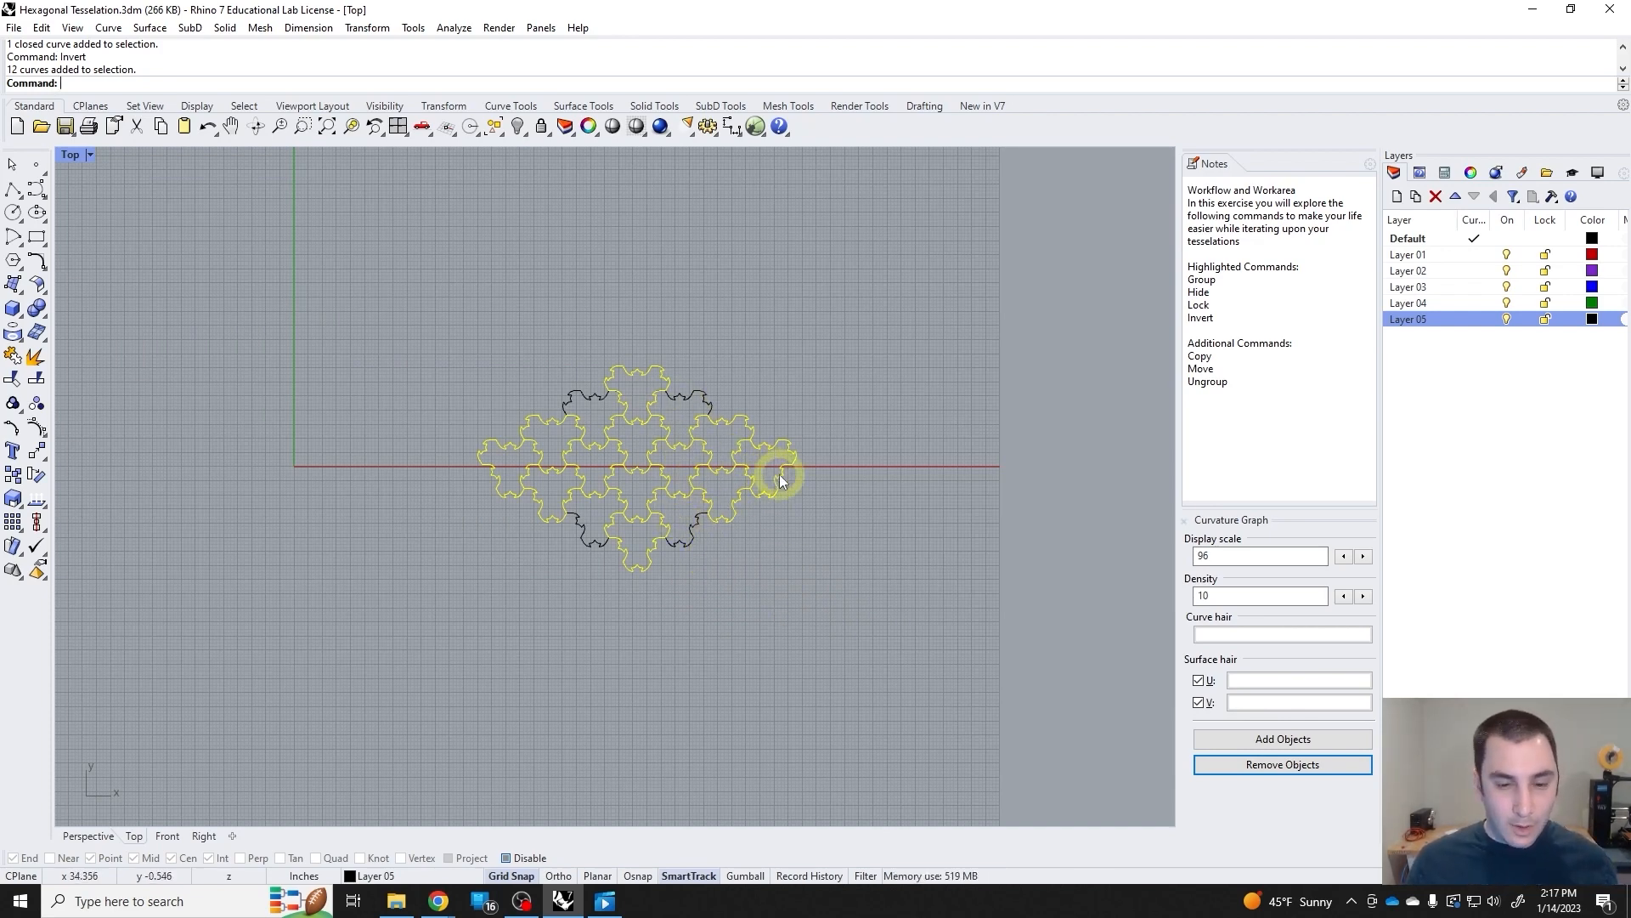
Invert the selection again and delete the four tiles flanking the top and bottom tiles.
type("Inv")
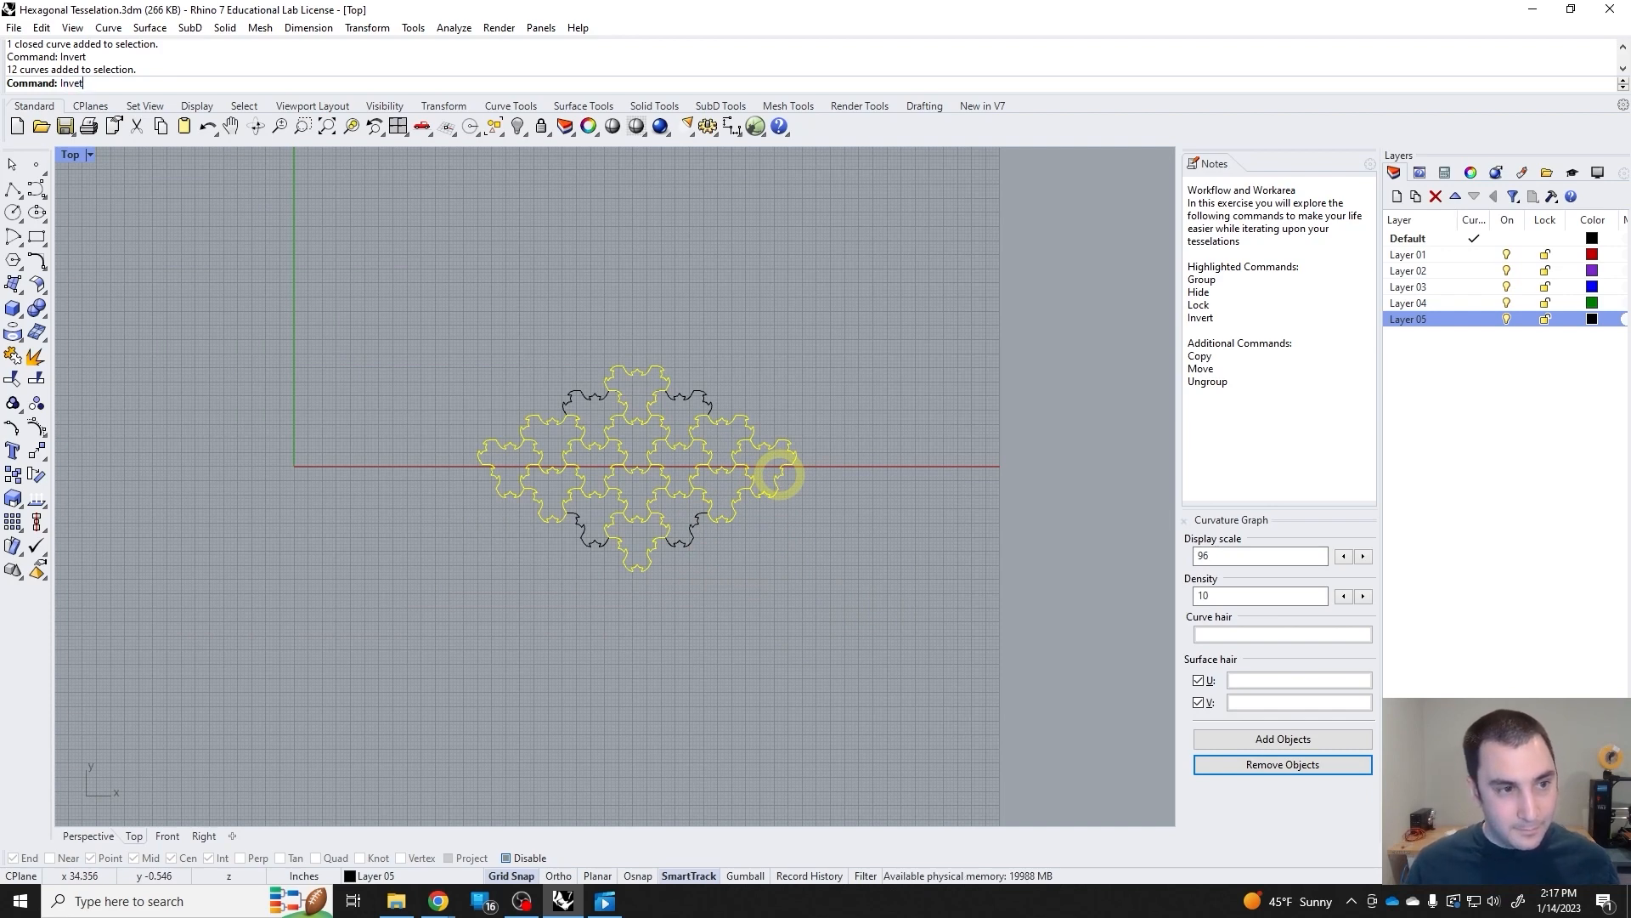
type("ert")
key("Return")
key("Delete")
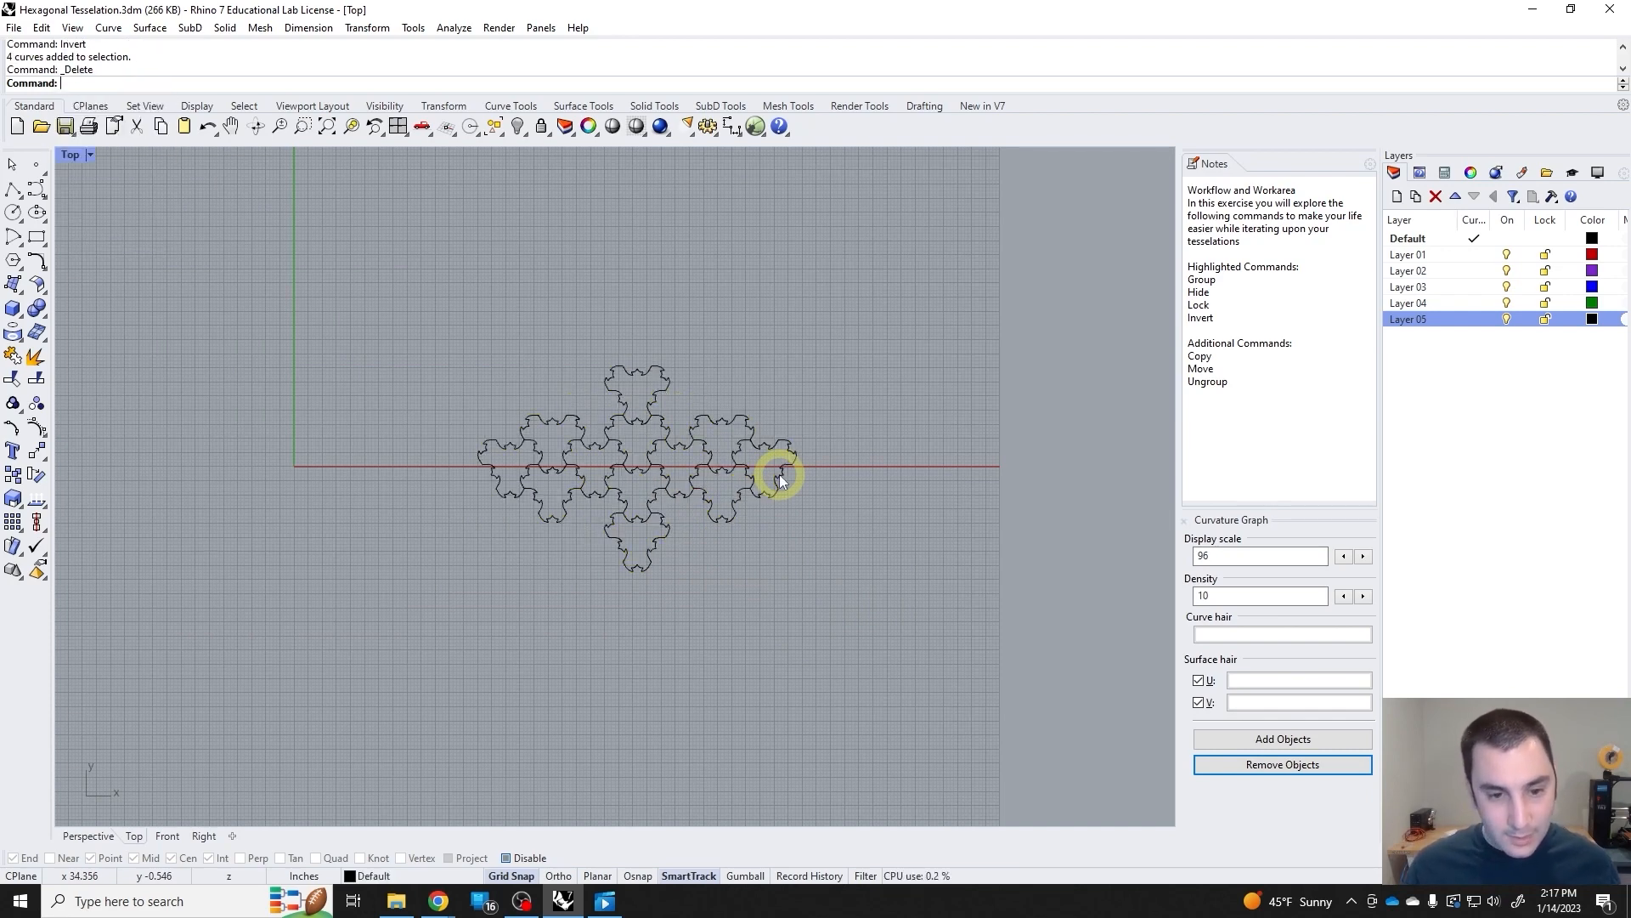
Group the remaining twelve tiles of the small tessellation and clear the selection.
left_click_drag(856, 573, 469, 328)
key("ctrl+g")
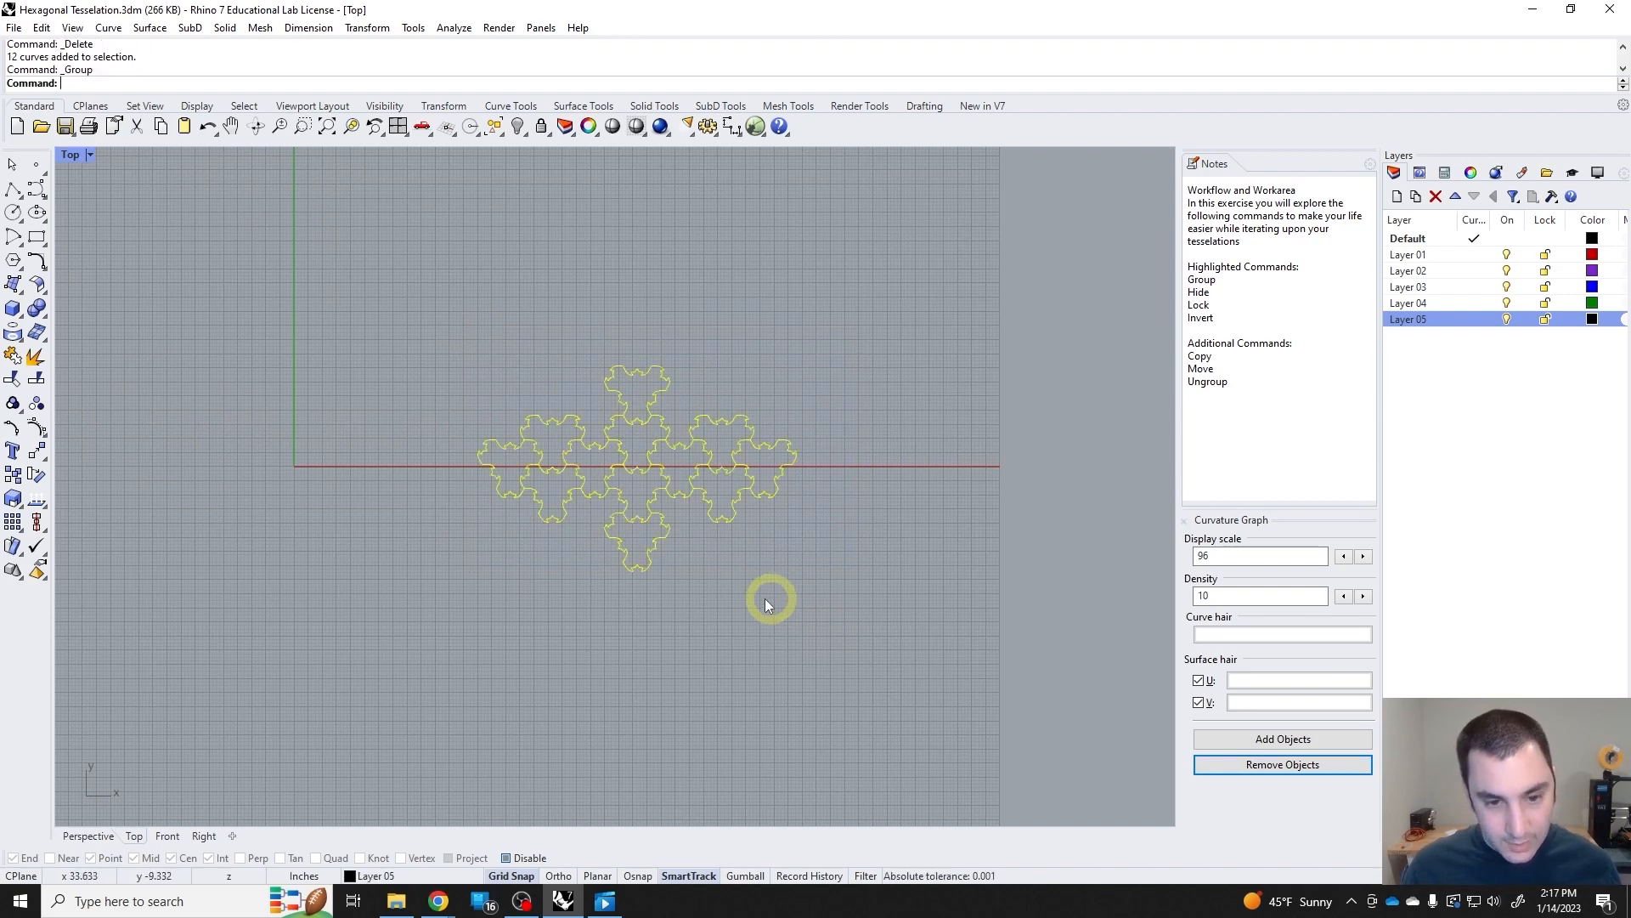
left_click(763, 372)
Try to select the locked large tessellation with several crossing windows.
scroll(763, 373, "down", 8)
right_click_drag(635, 323, 720, 439)
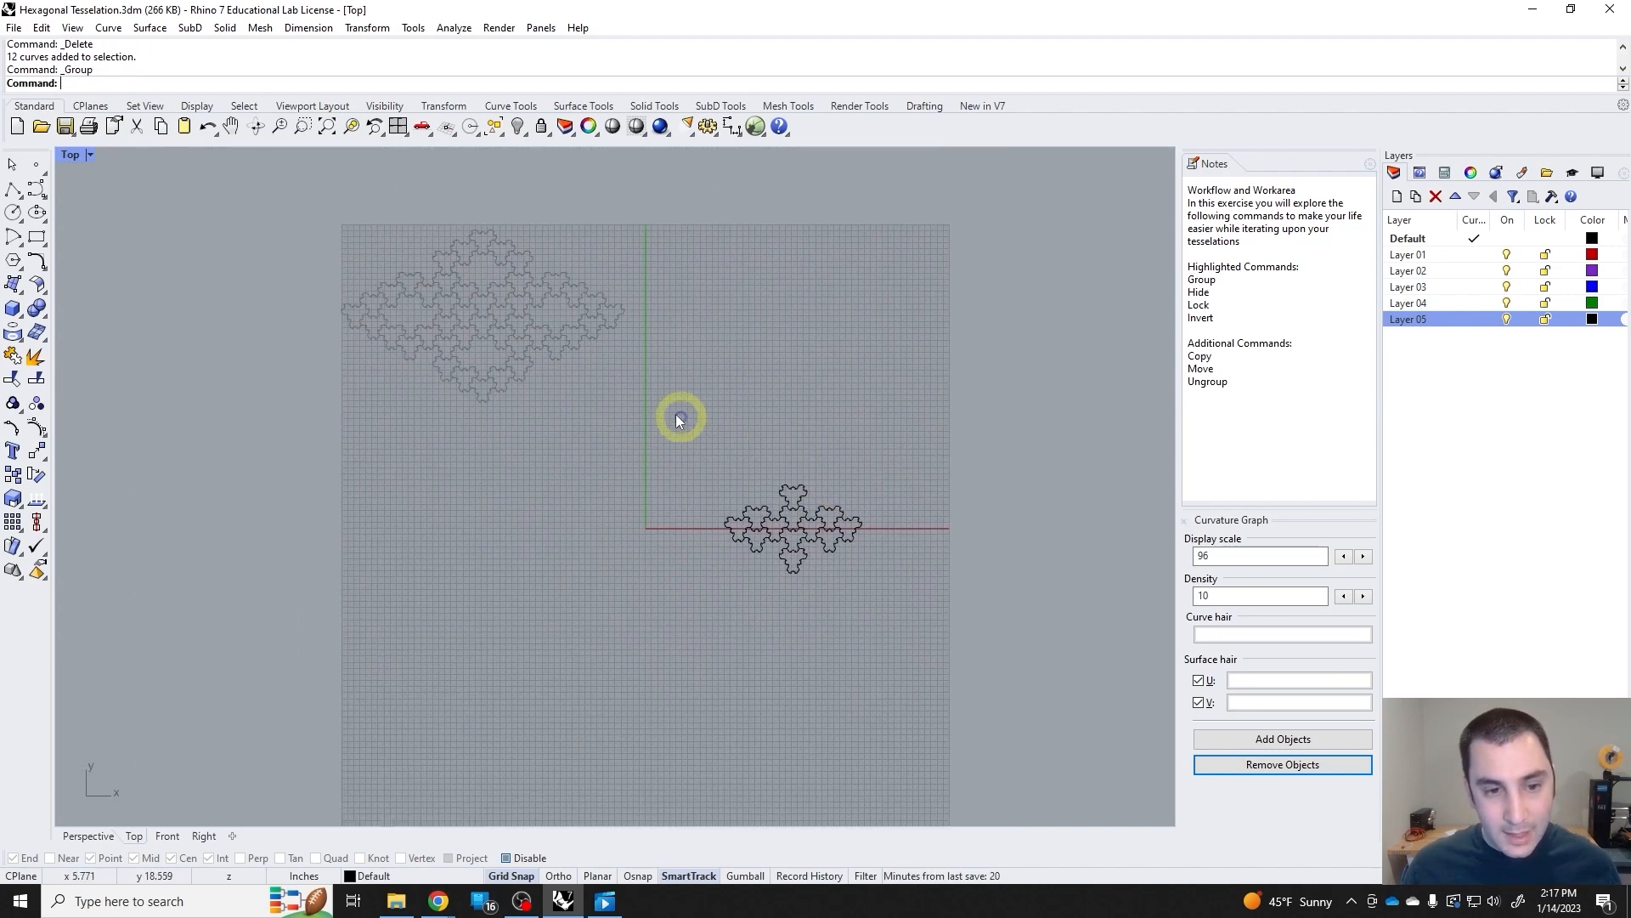
left_click_drag(577, 387, 409, 290)
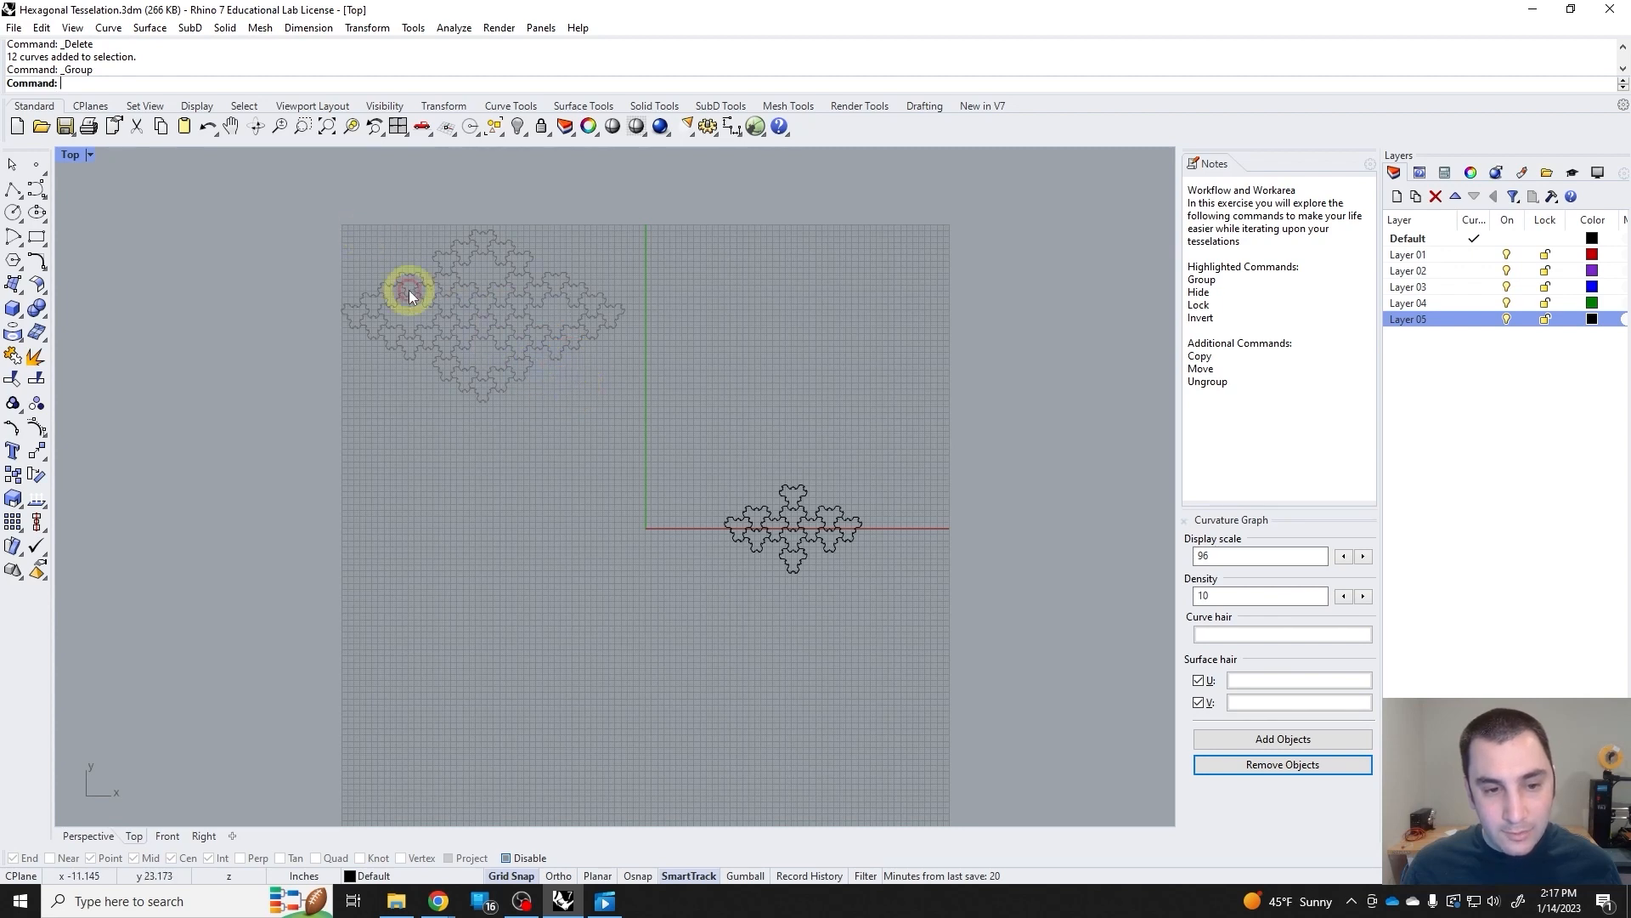
left_click_drag(659, 382, 439, 251)
left_click_drag(588, 357, 421, 247)
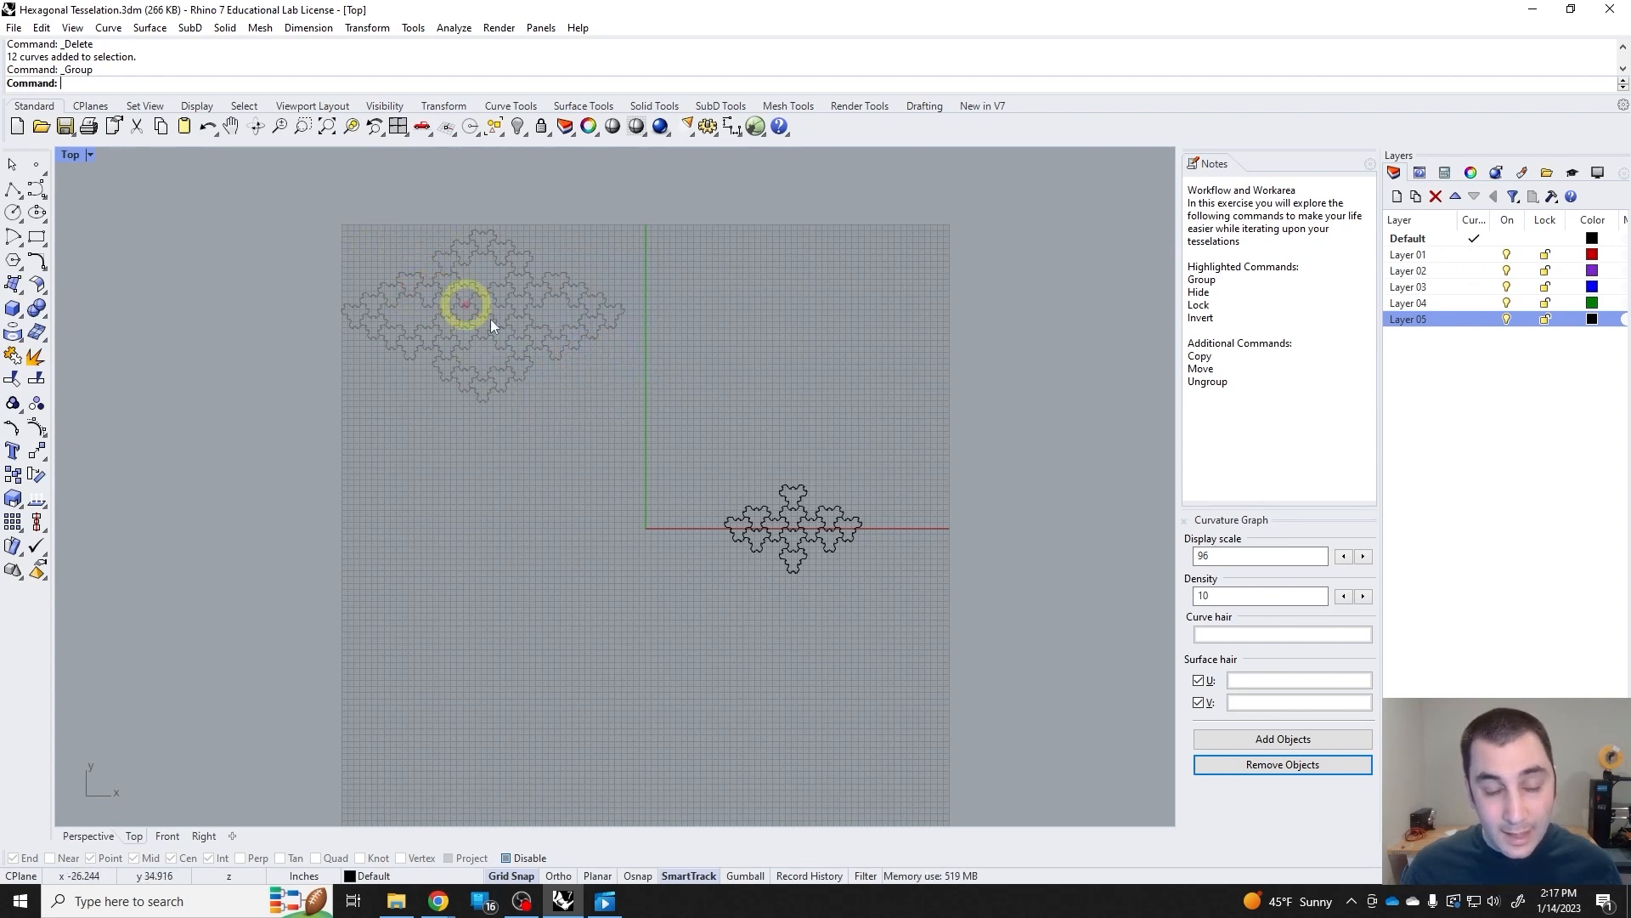
Select across both tessellations with a crossing window and run Invert to test how it treats the locked objects.
left_click_drag(924, 589, 402, 252)
type("Invert")
key("Return")
scroll(876, 554, "up", 5)
left_click_drag(875, 554, 406, 378)
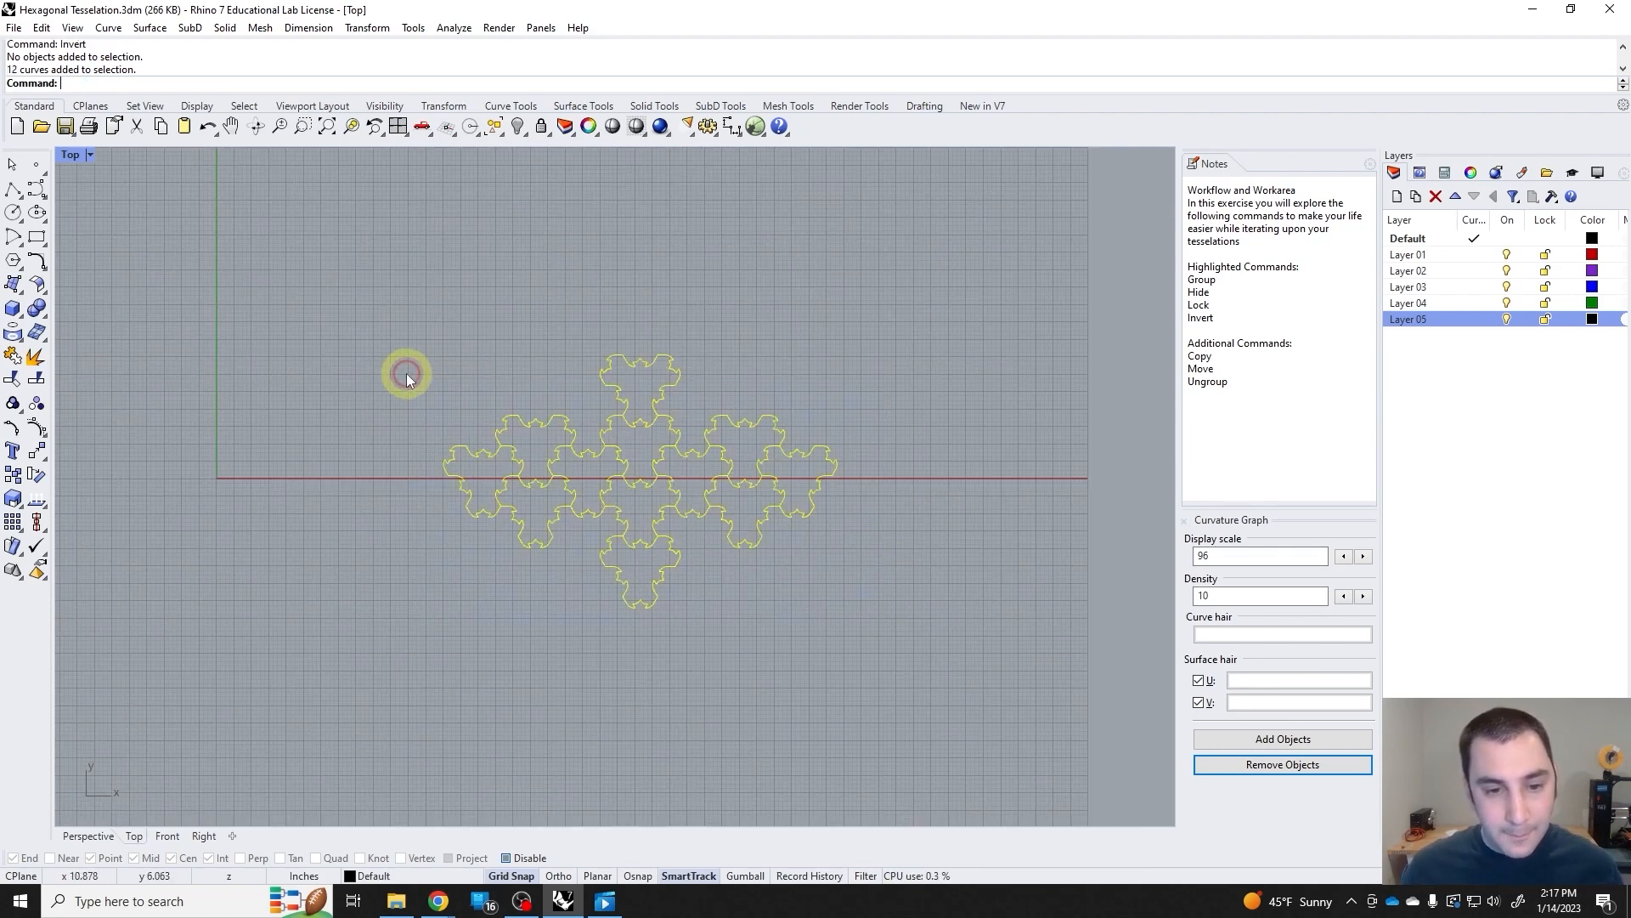
right_click_drag(287, 488, 282, 415)
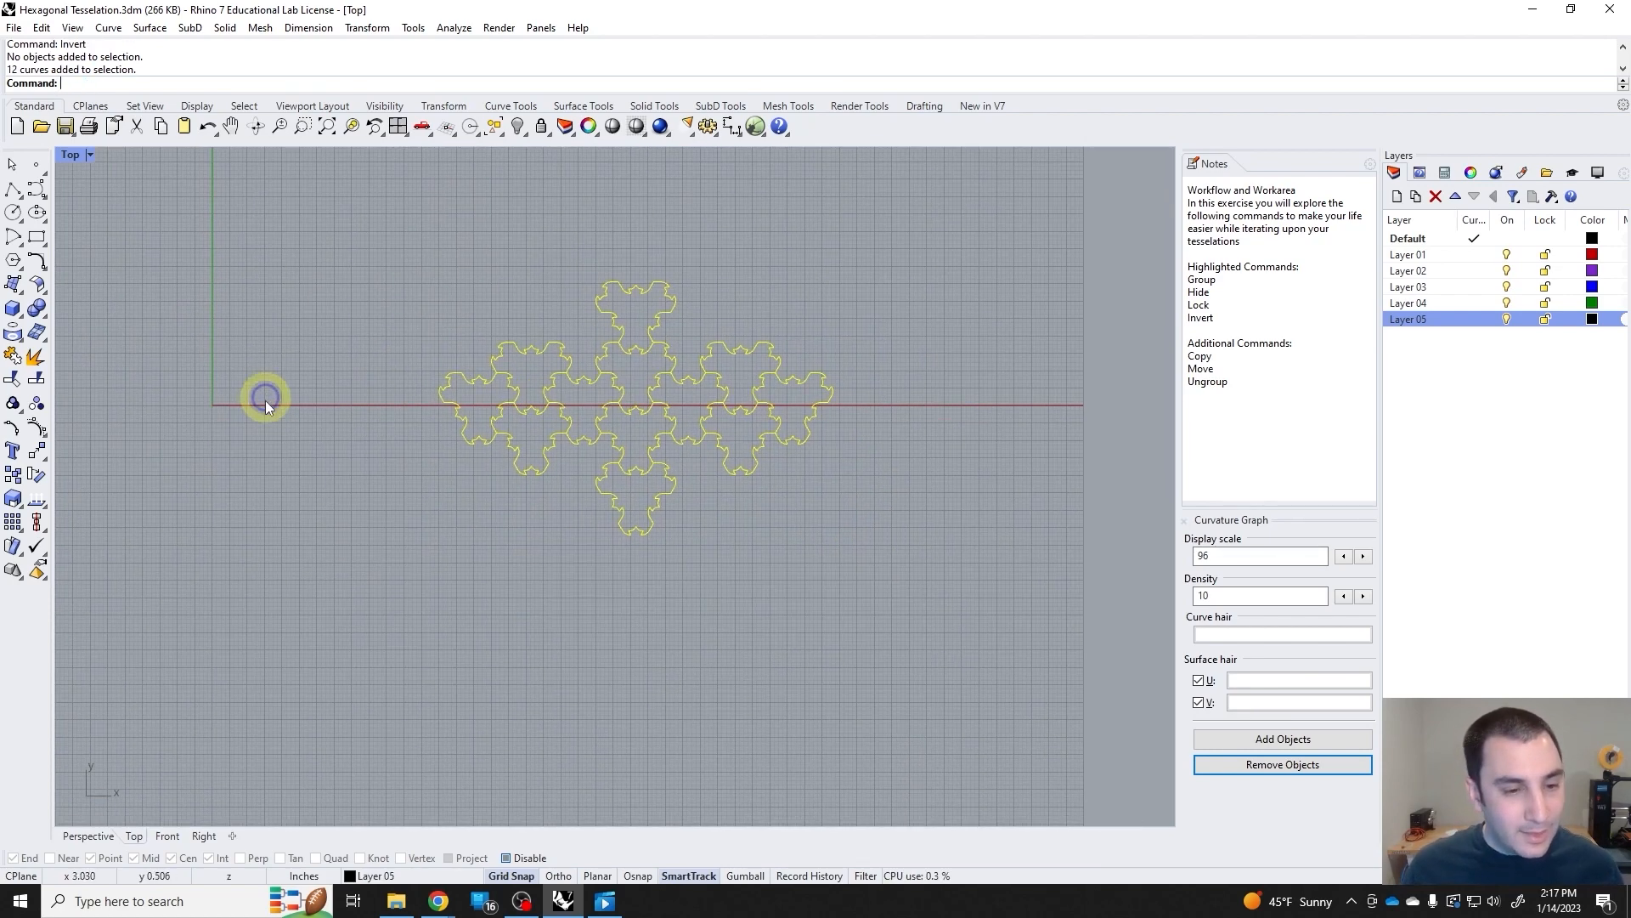
left_click(13, 476)
key("Escape")
key("Escape")
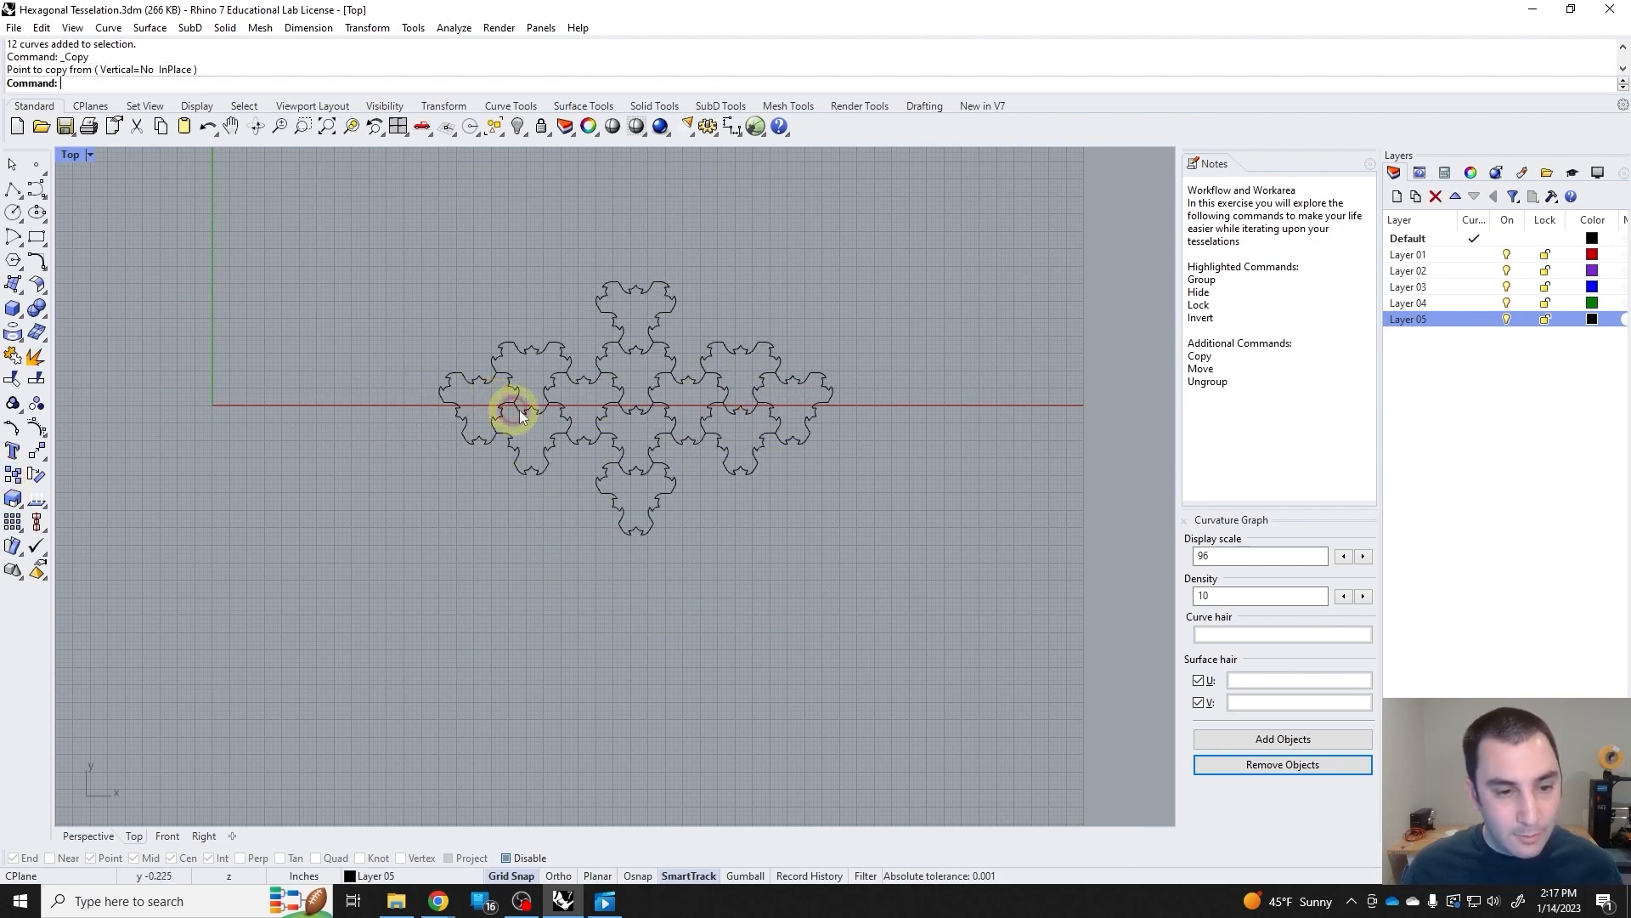
Copy the grouped twelve-tile tessellation from its leftmost tile's corner to the right end of the original so the two interlock.
left_click(517, 409)
left_click(12, 477)
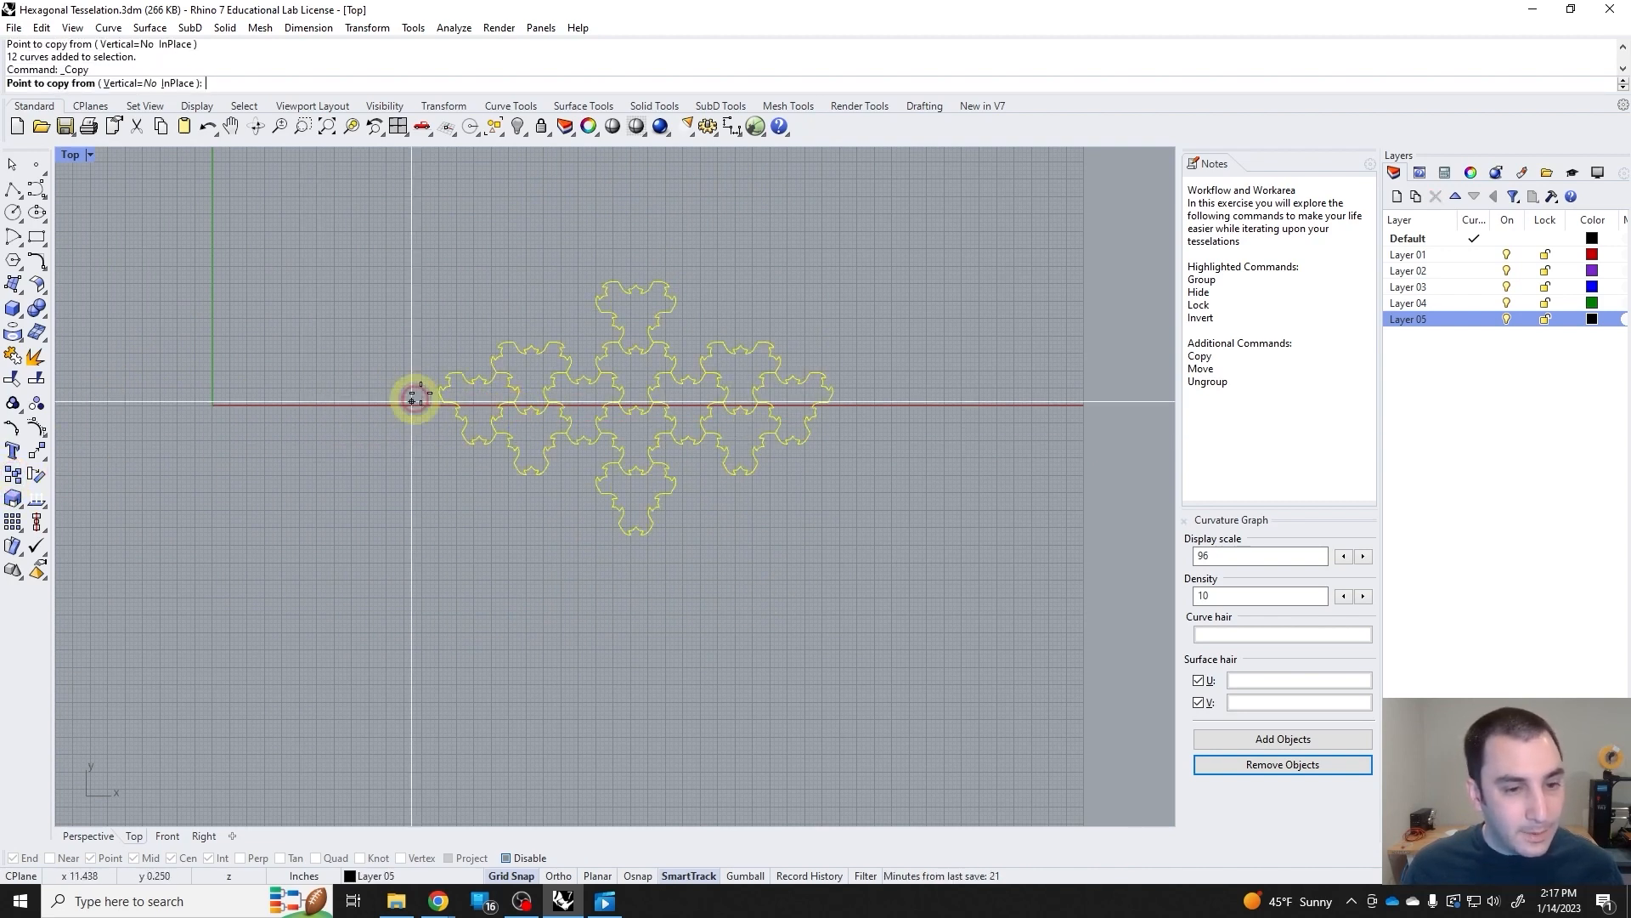
left_click(447, 377)
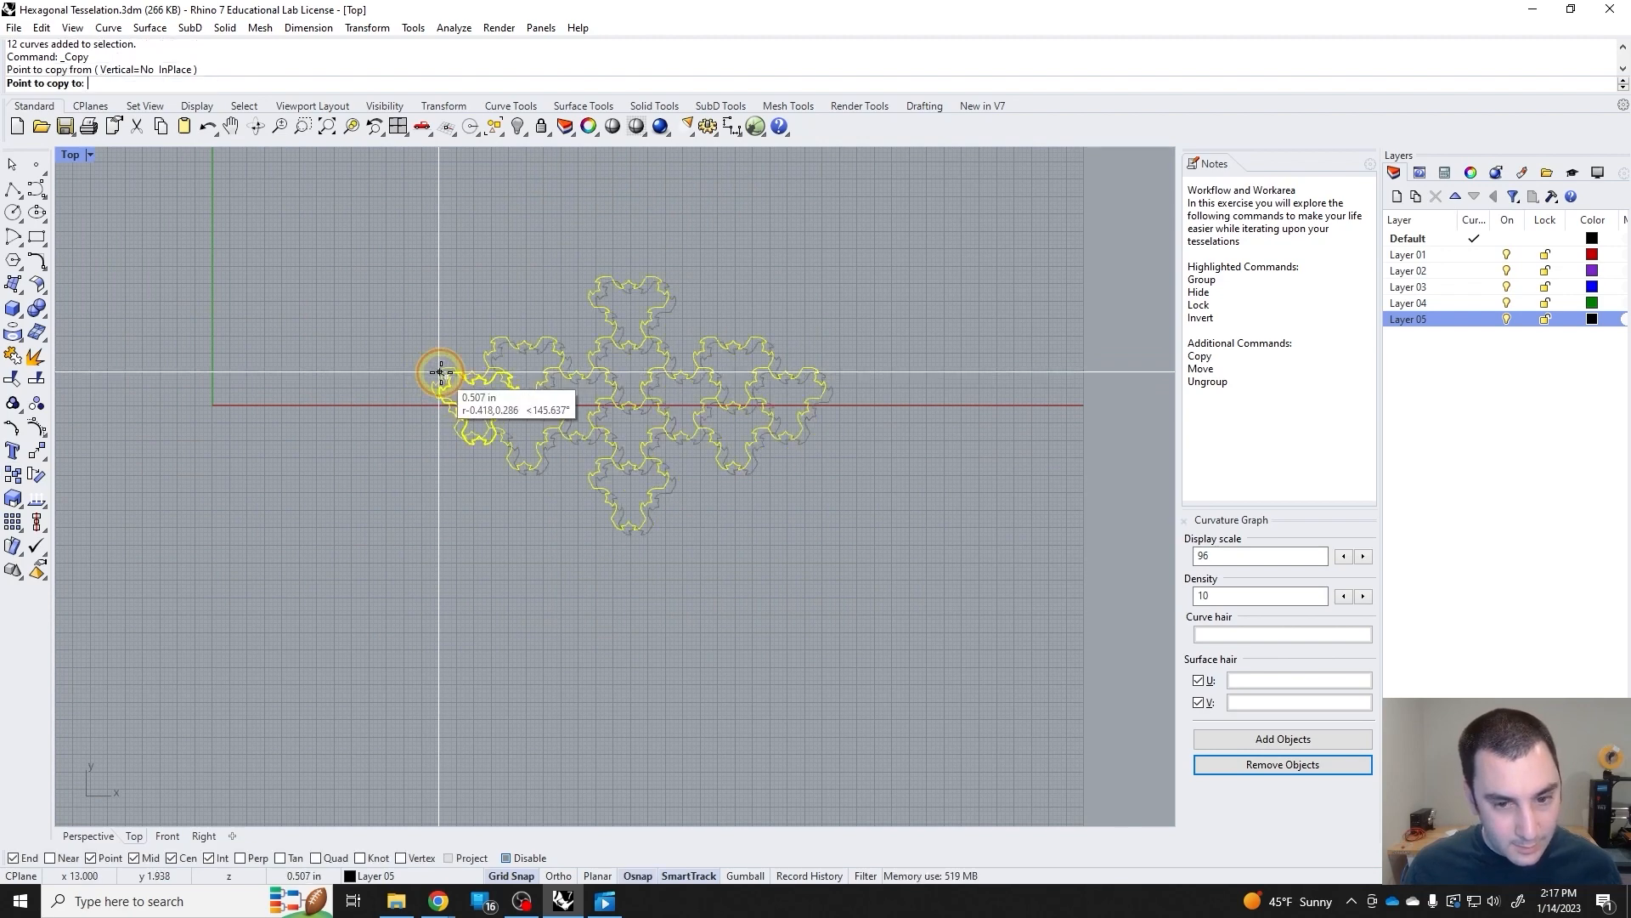
scroll(822, 437, "up", 5)
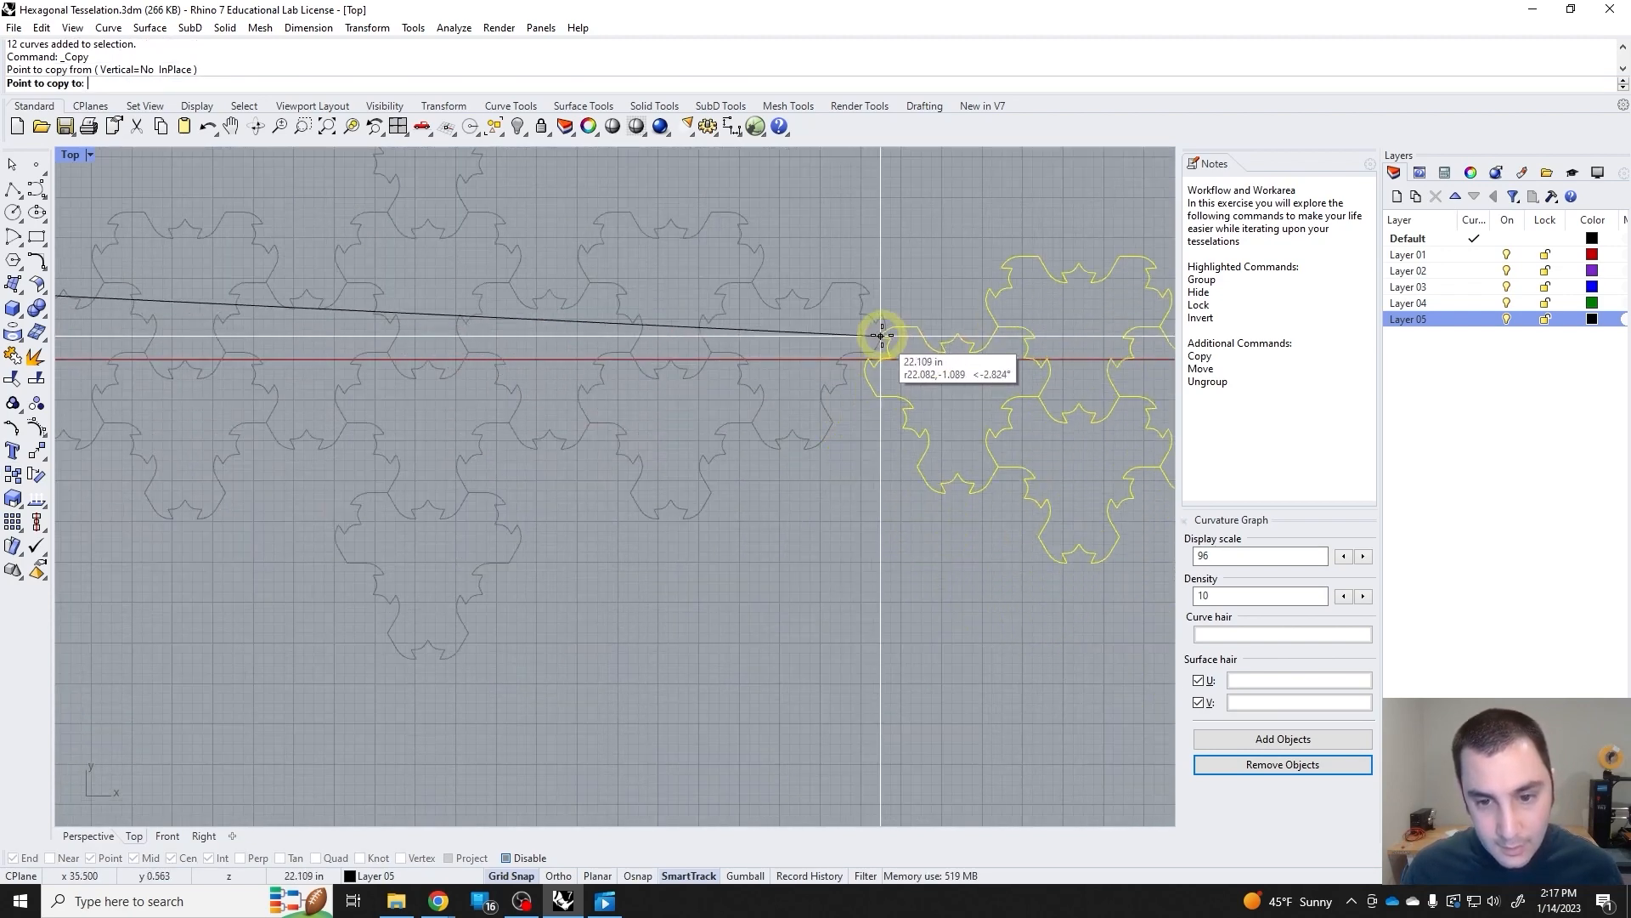
left_click(829, 369)
scroll(776, 391, "down", 3)
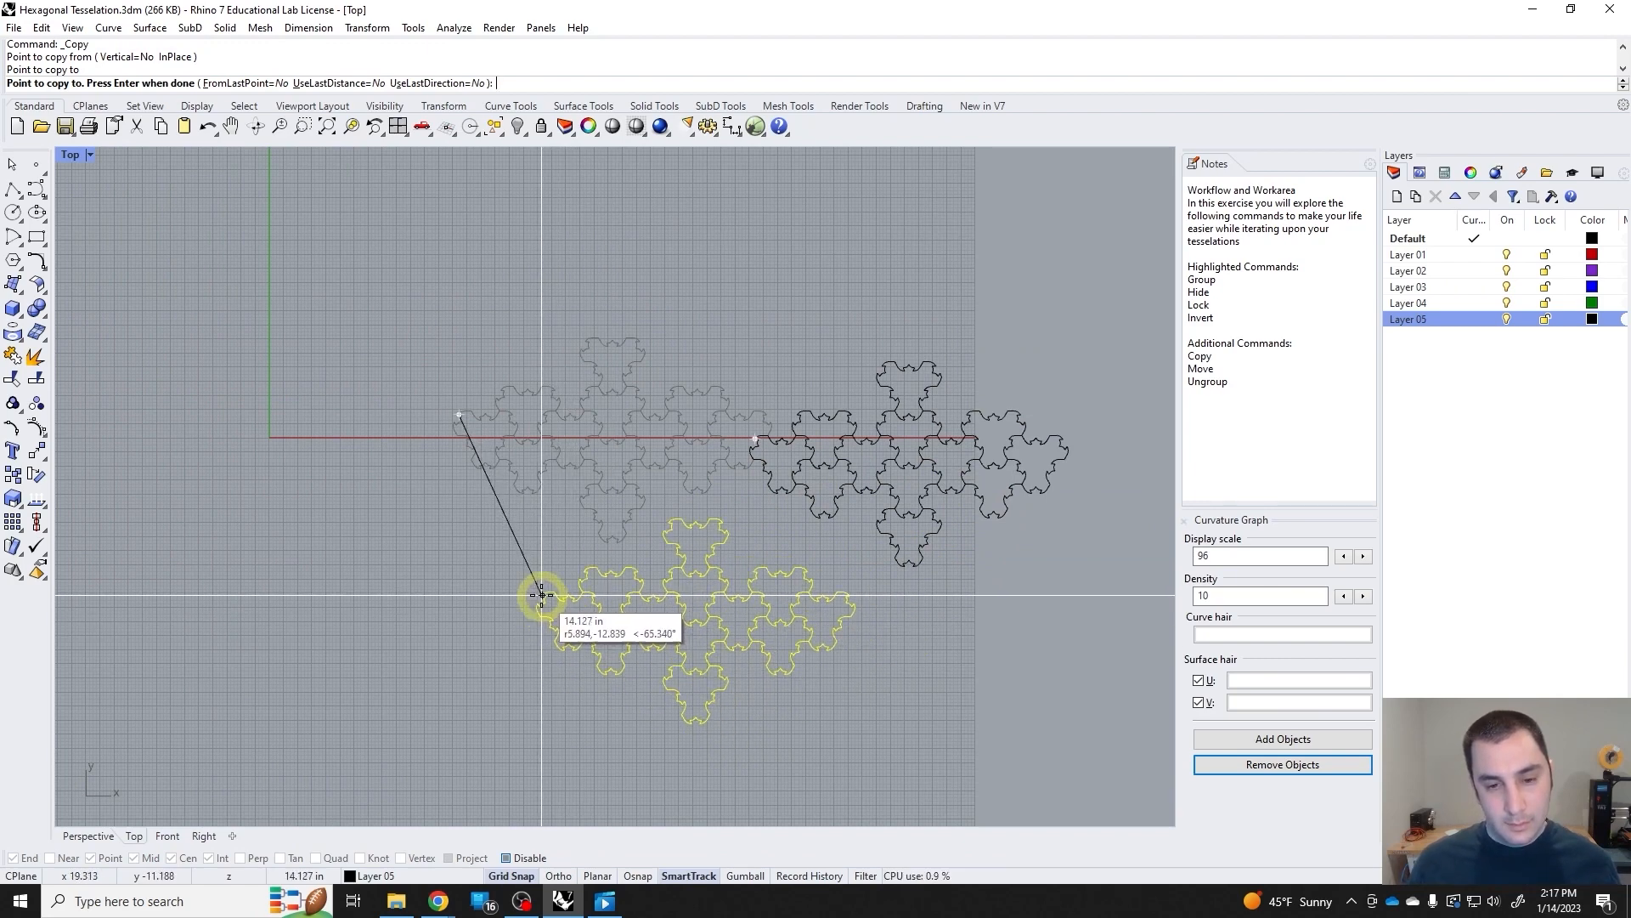
key("Return")
key("Return")
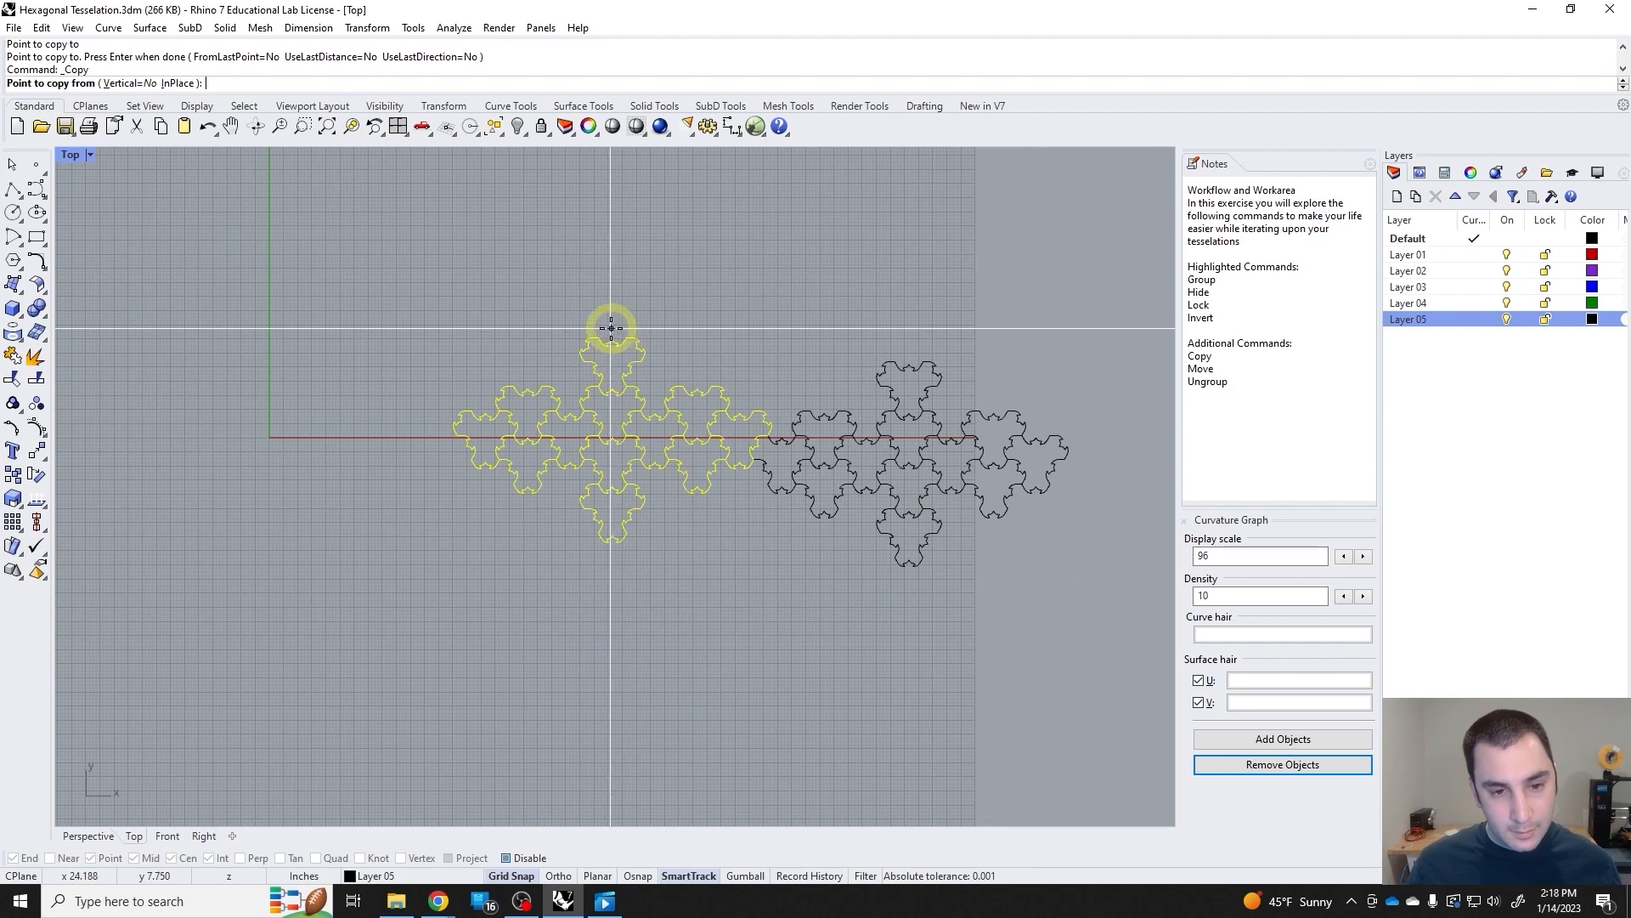
Copy the original twelve-tile tessellation from its top tip to the bottom tips of the original and its neighbour, forming a two-by-two lattice.
left_click(611, 340)
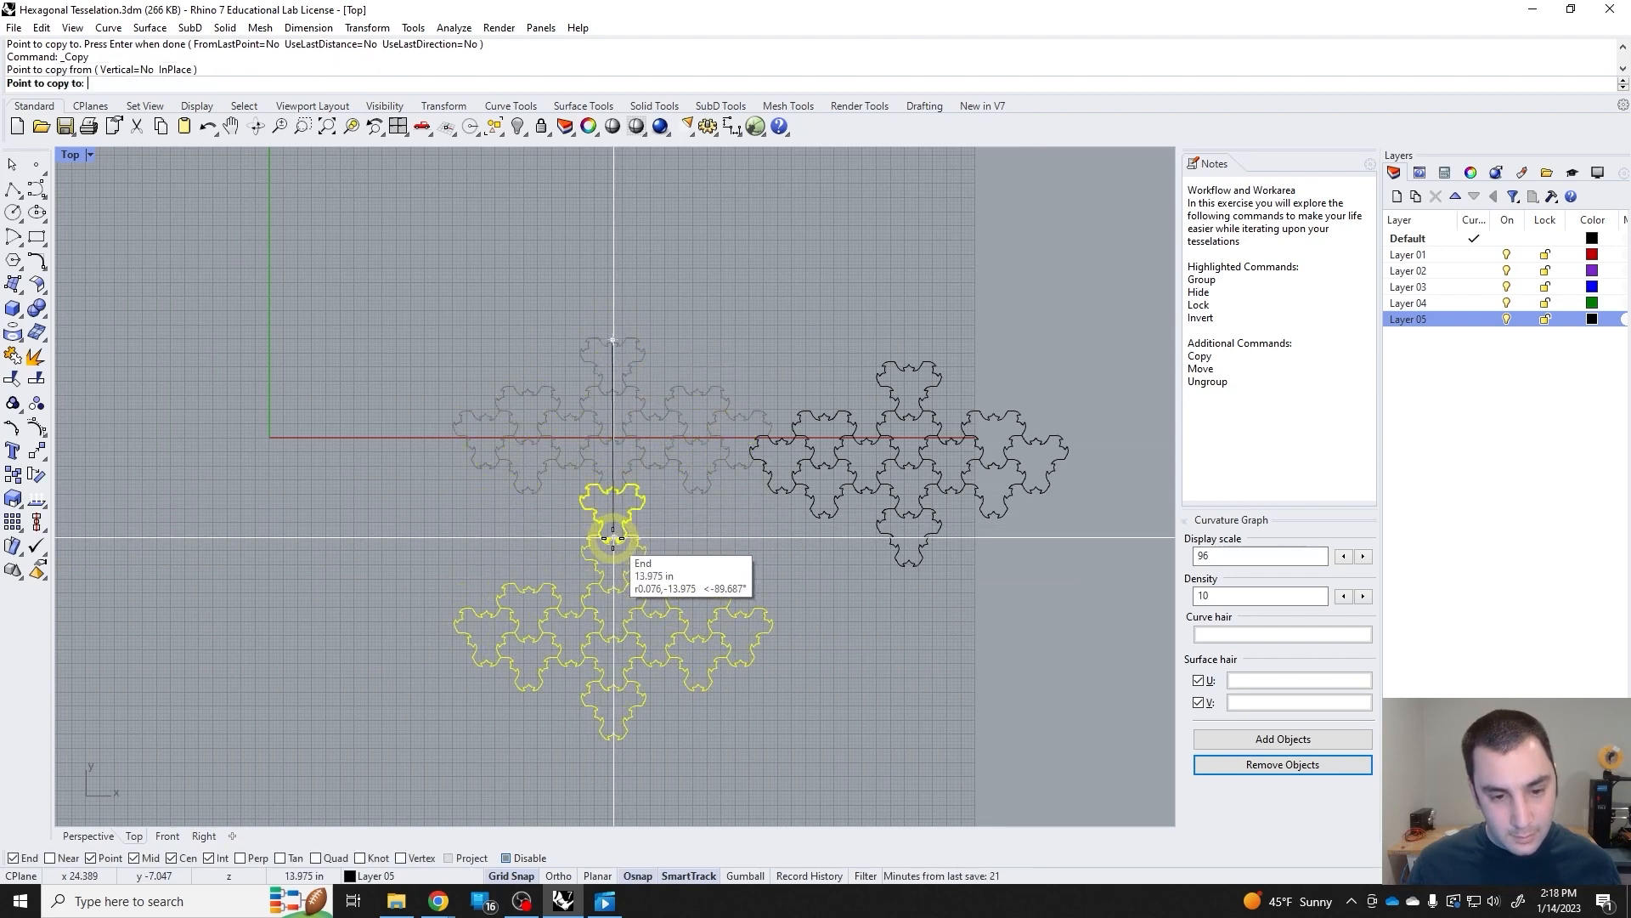
scroll(611, 528, "up", 5)
scroll(613, 520, "up", 2)
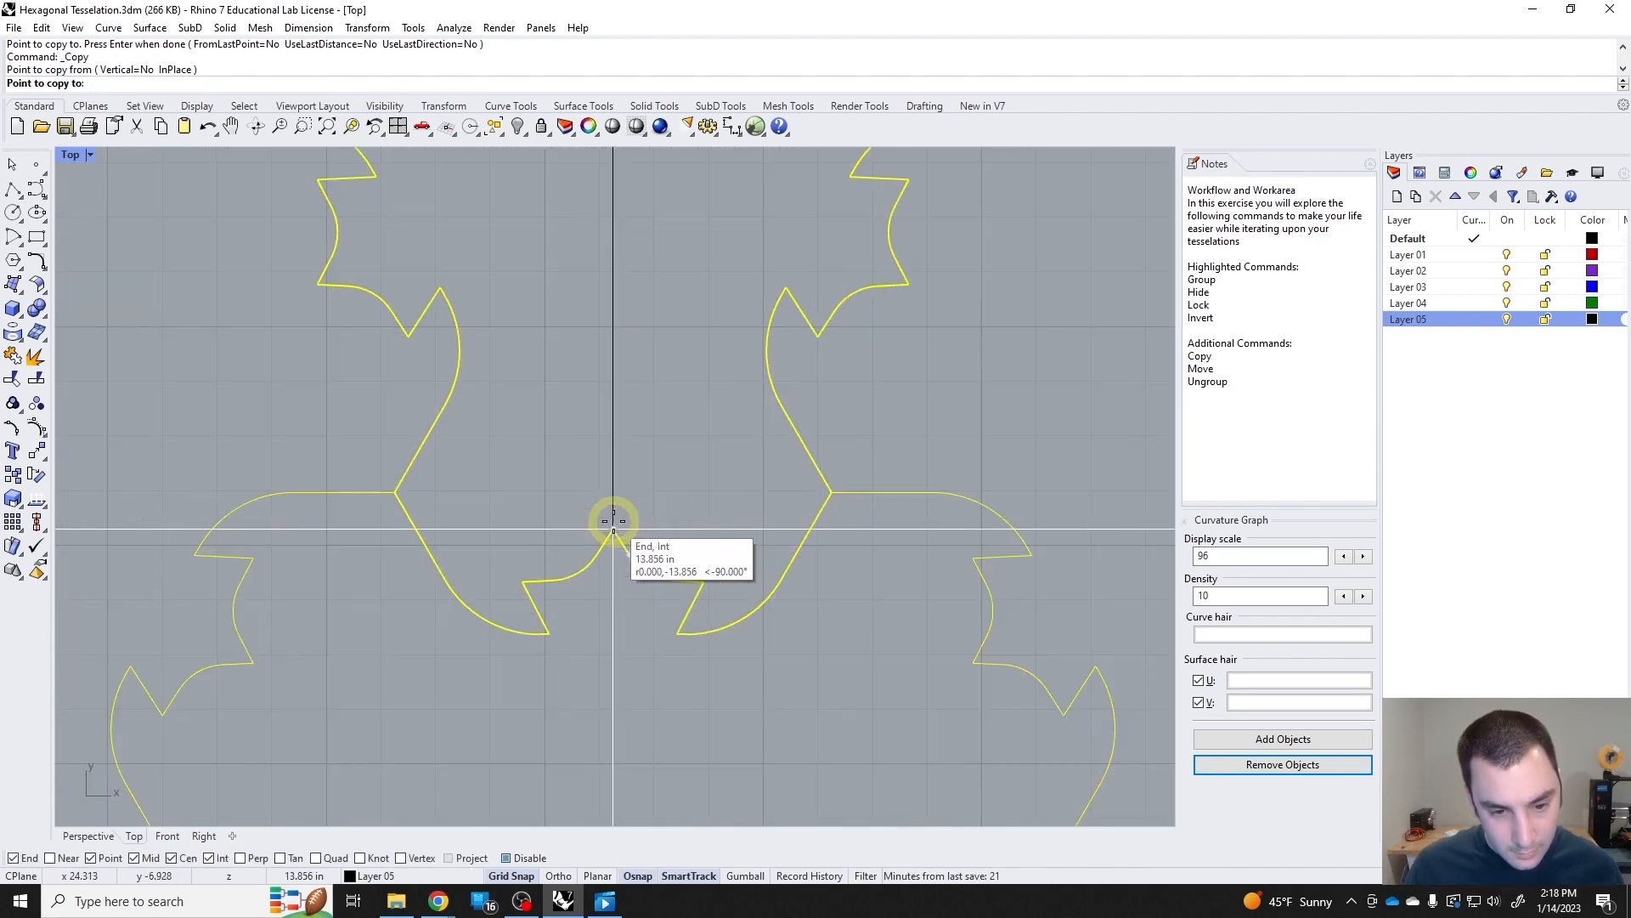
left_click(613, 521)
scroll(718, 553, "down", 6)
scroll(608, 509, "up", 6)
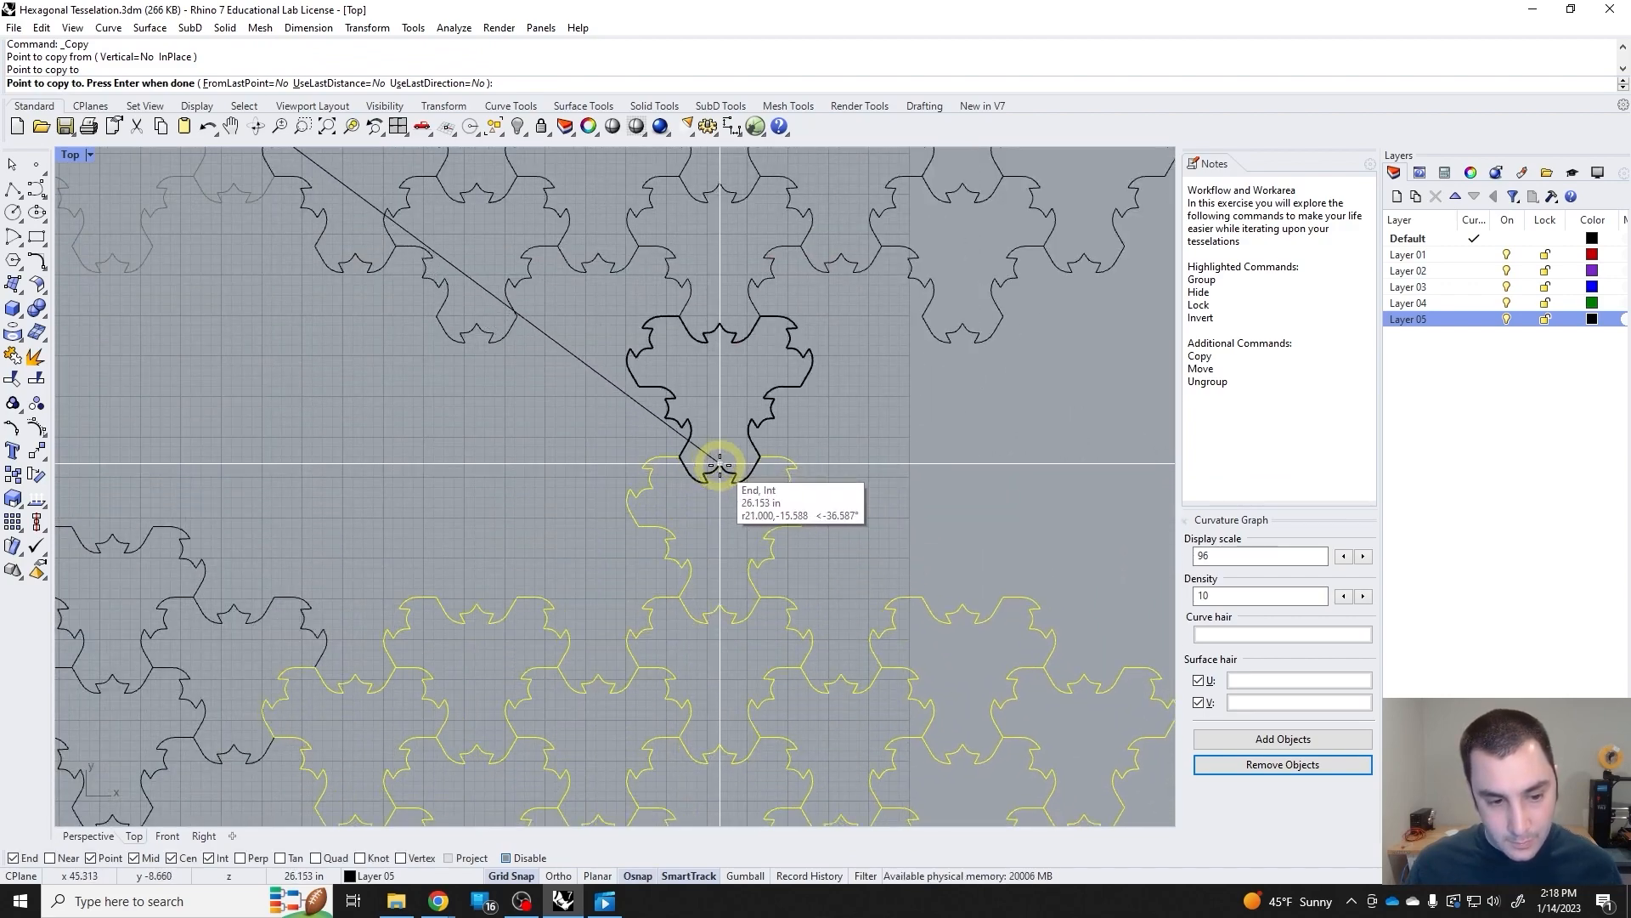
left_click(719, 464)
scroll(695, 497, "down", 6)
key("Return")
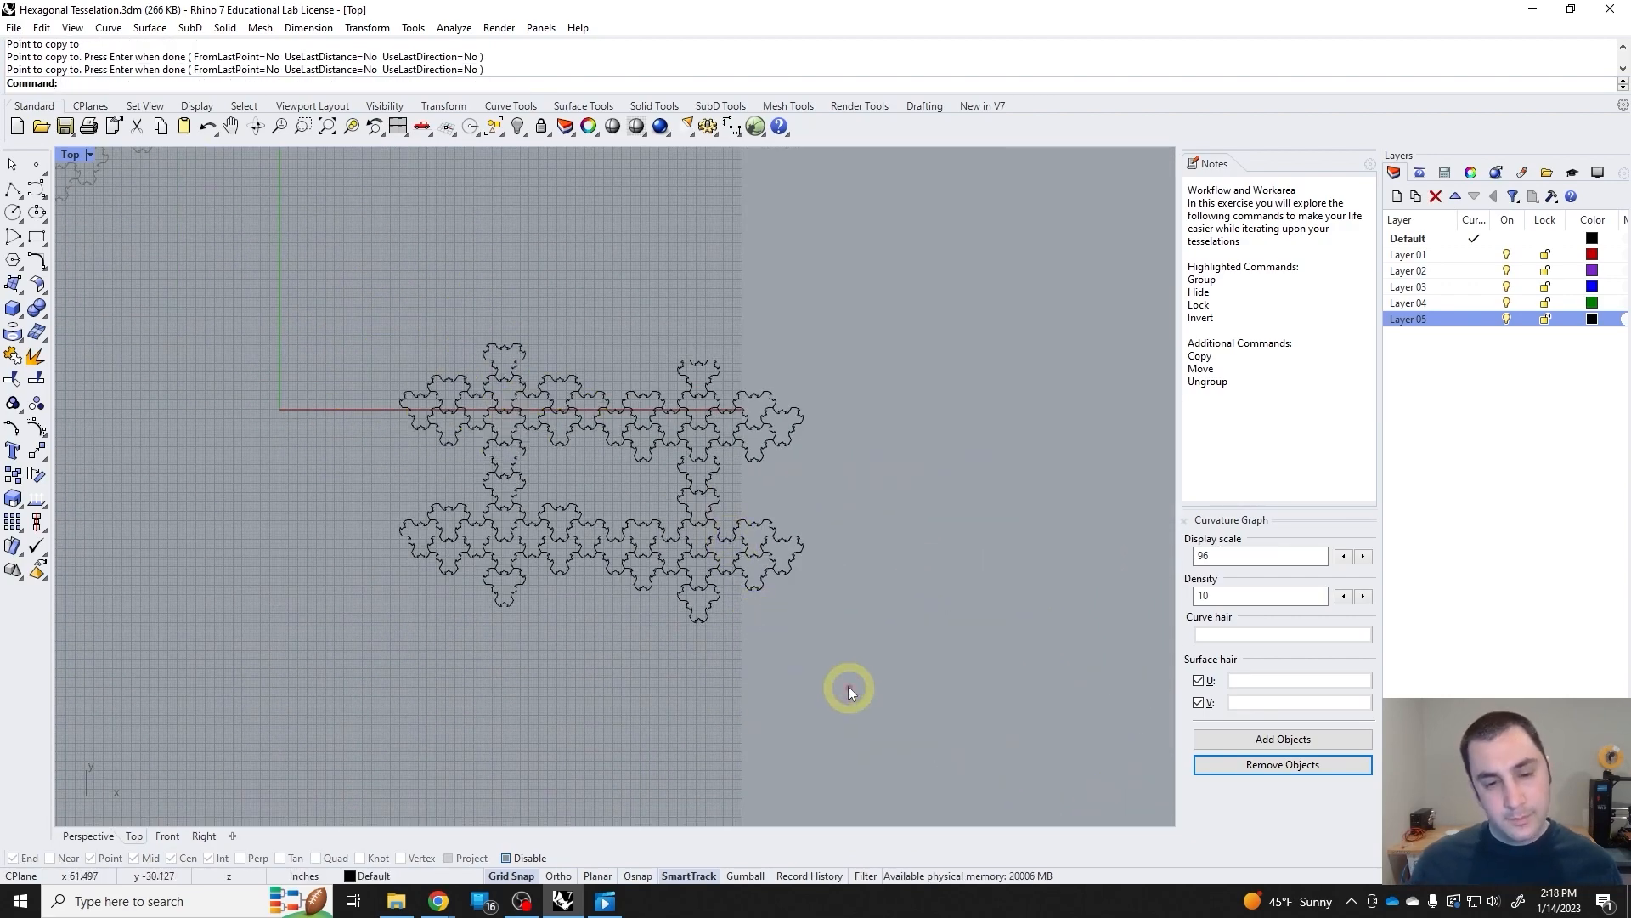
Move all four interlocked tessellations together up and to the left, closer to the origin, and clear the selection.
right_click_drag(848, 686, 981, 707)
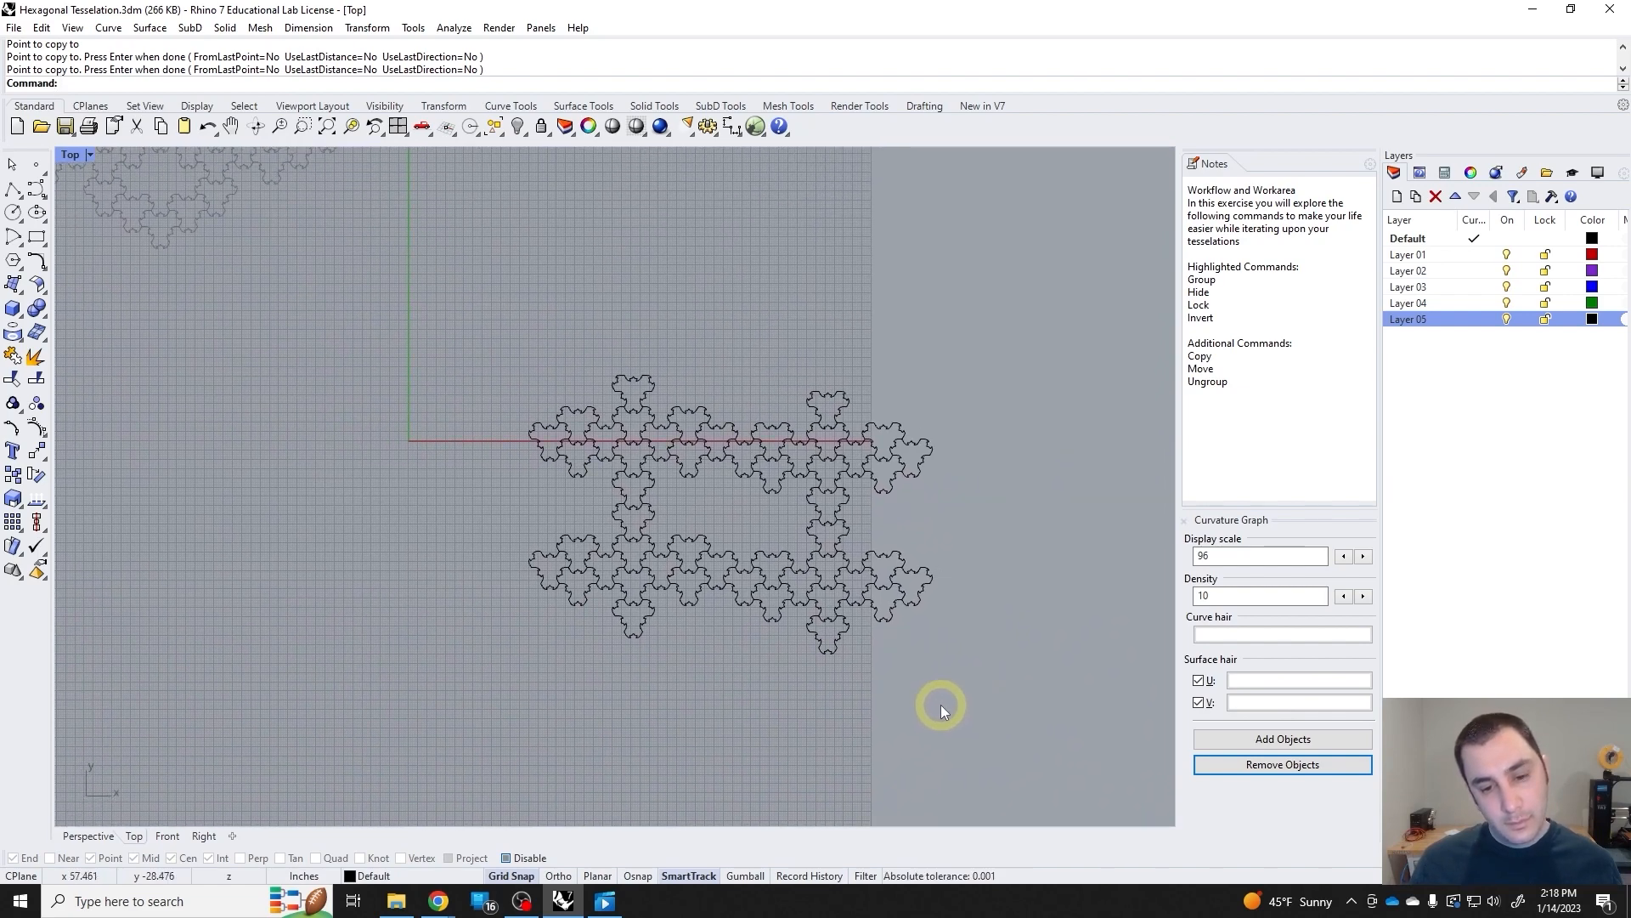
left_click_drag(977, 700, 437, 364)
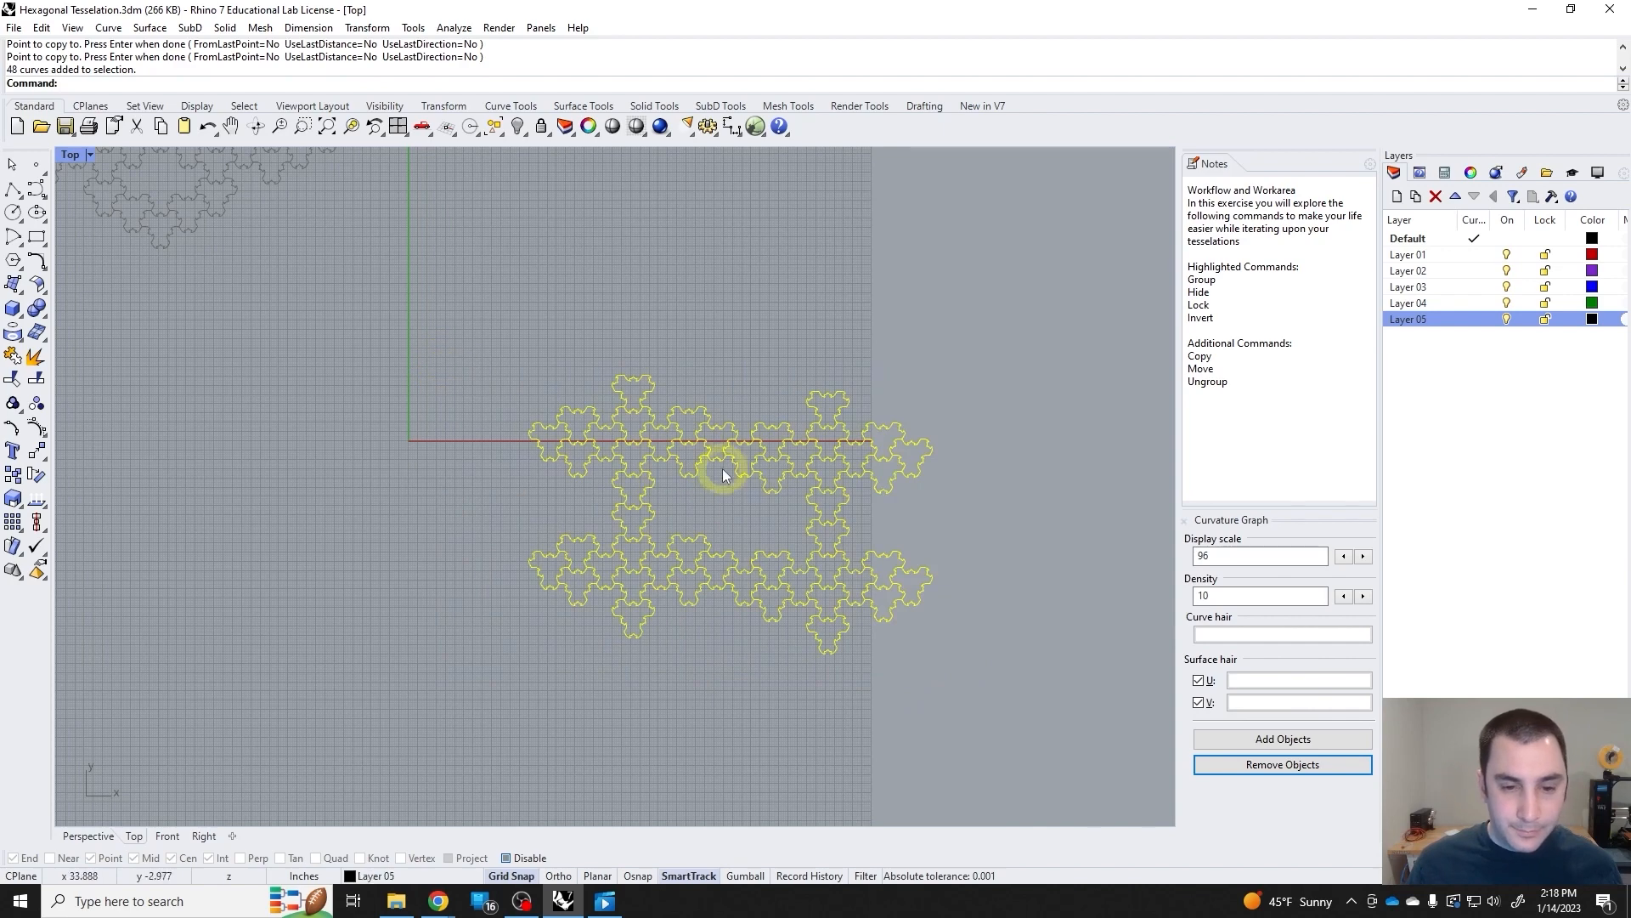
left_click_drag(722, 473, 559, 388)
left_click(765, 561)
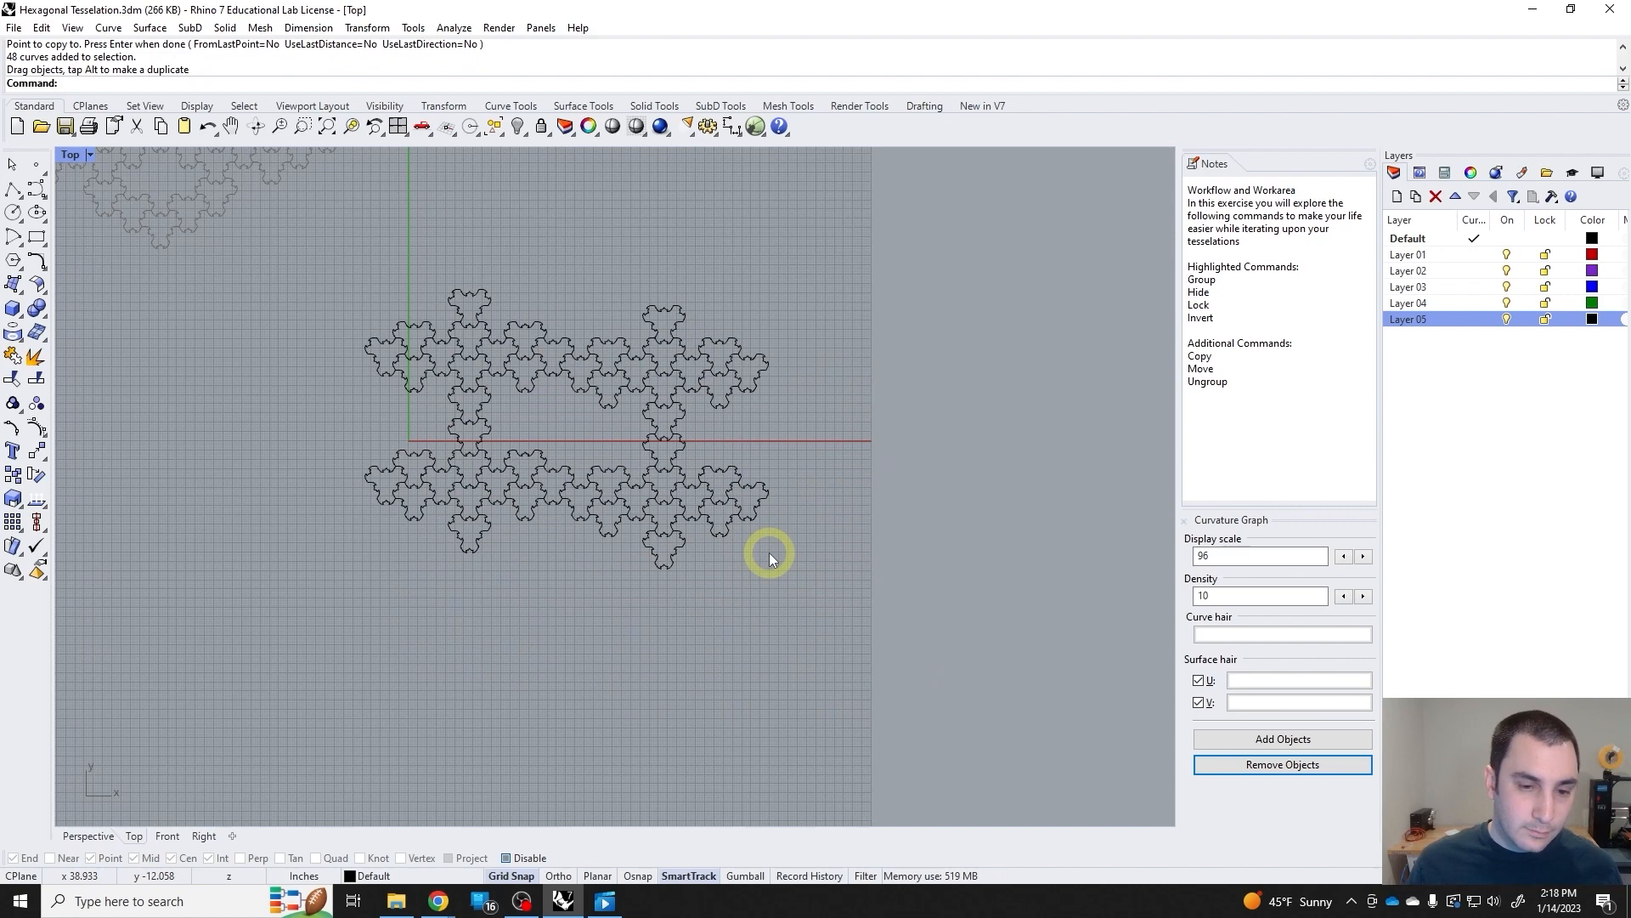
Group the entire two-by-two lattice and check that it selects as a single object, leaving it selected.
left_click_drag(823, 607, 275, 282)
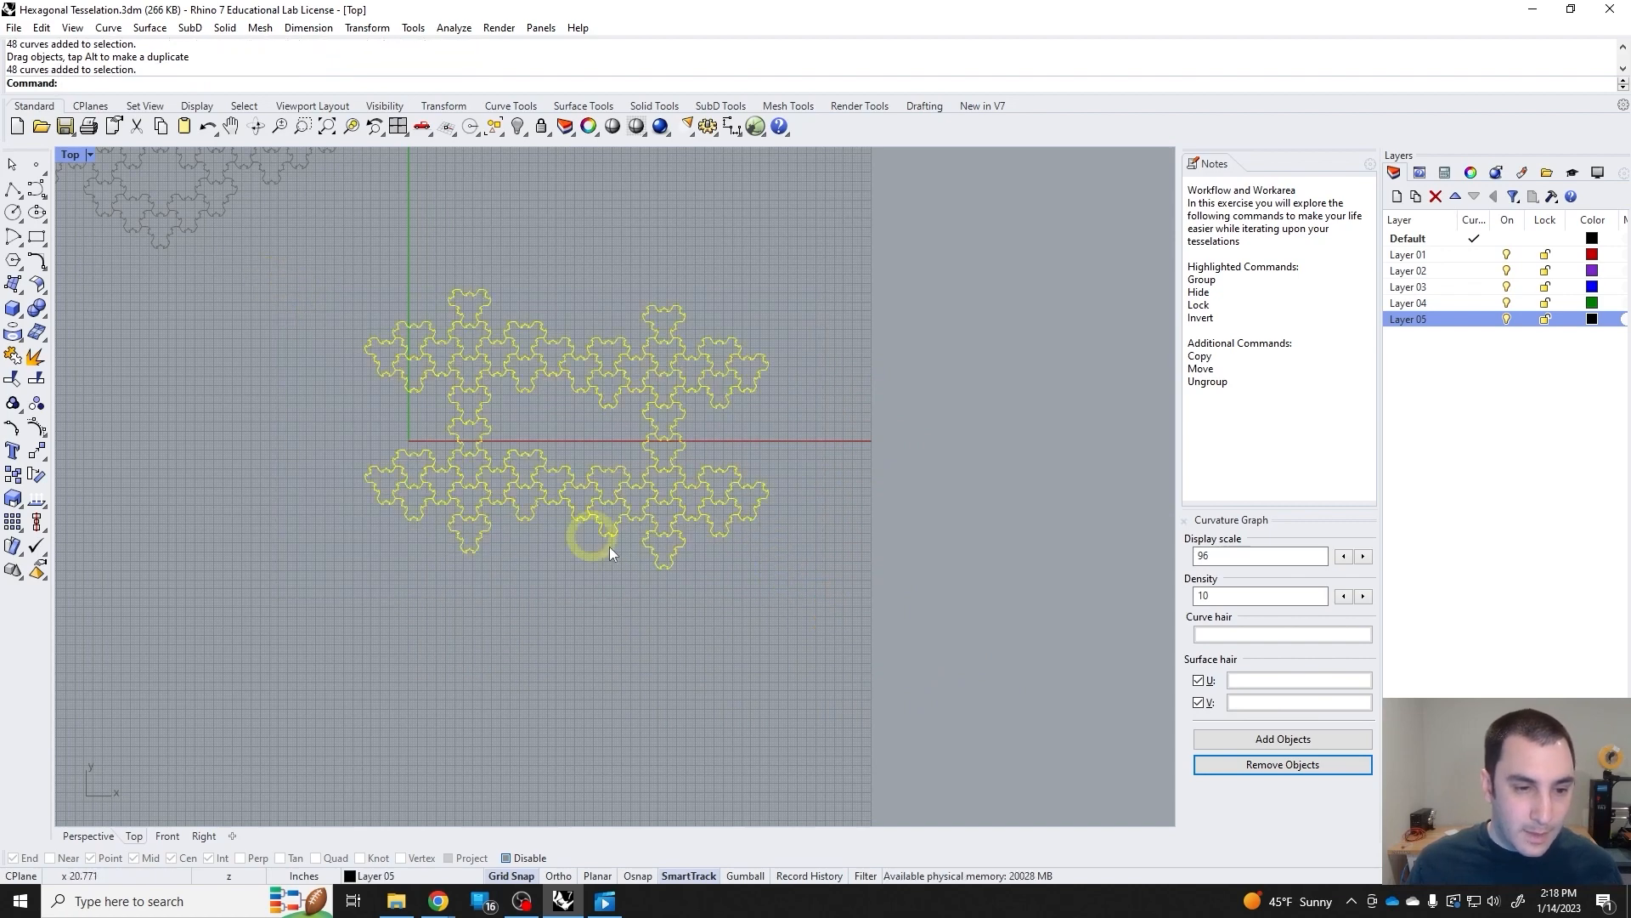
key("ctrl+g")
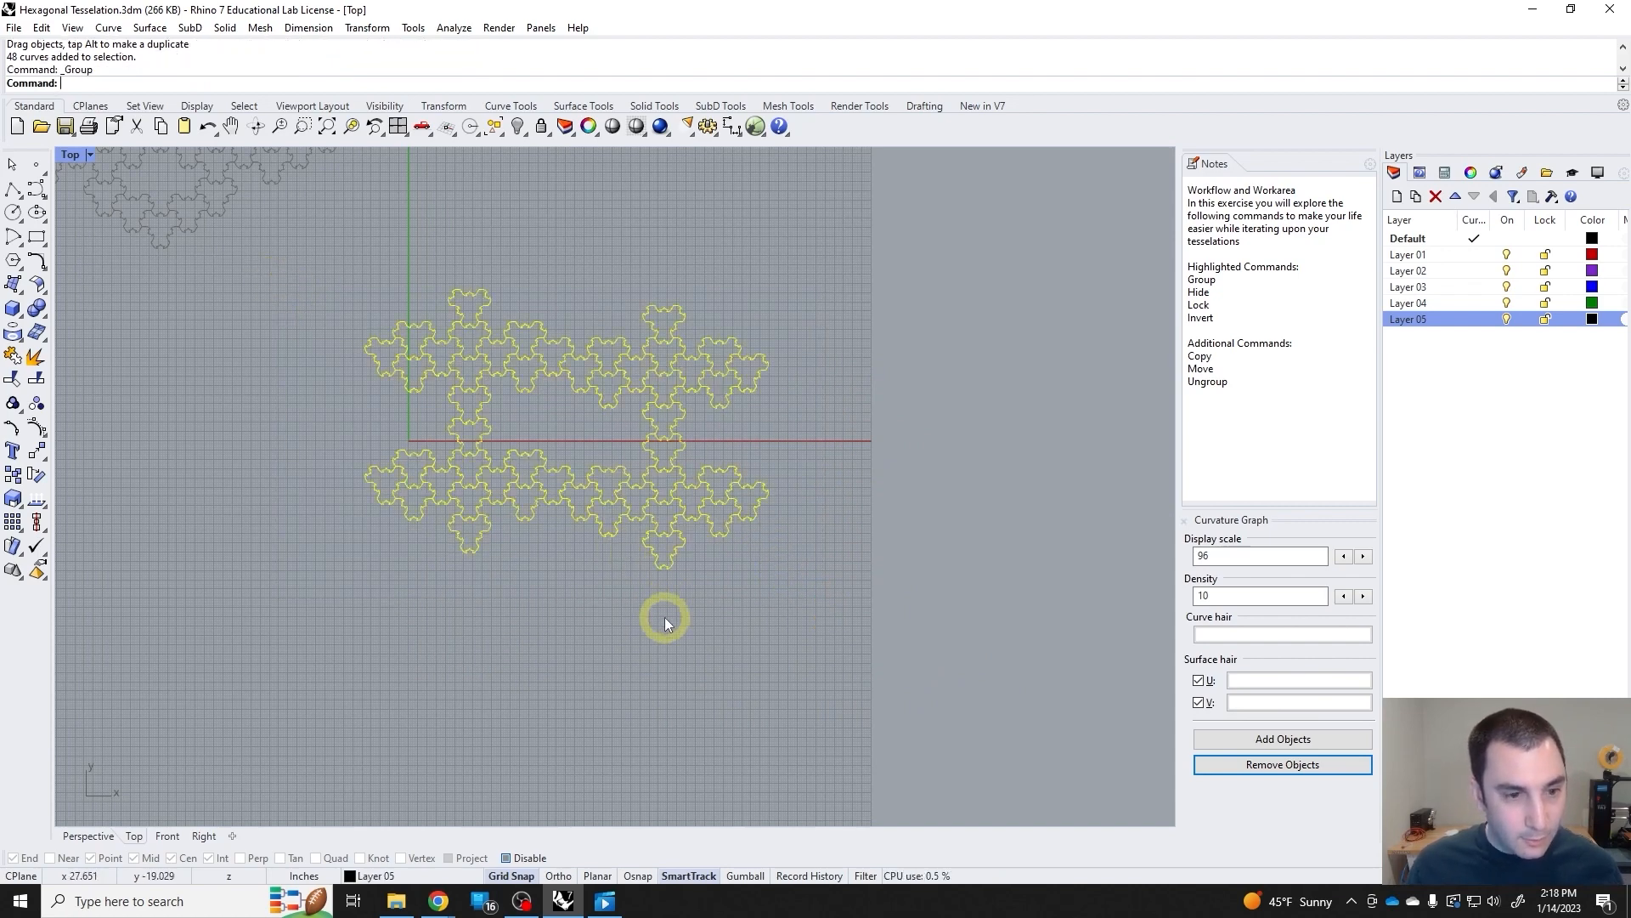
left_click(542, 364)
left_click(565, 414)
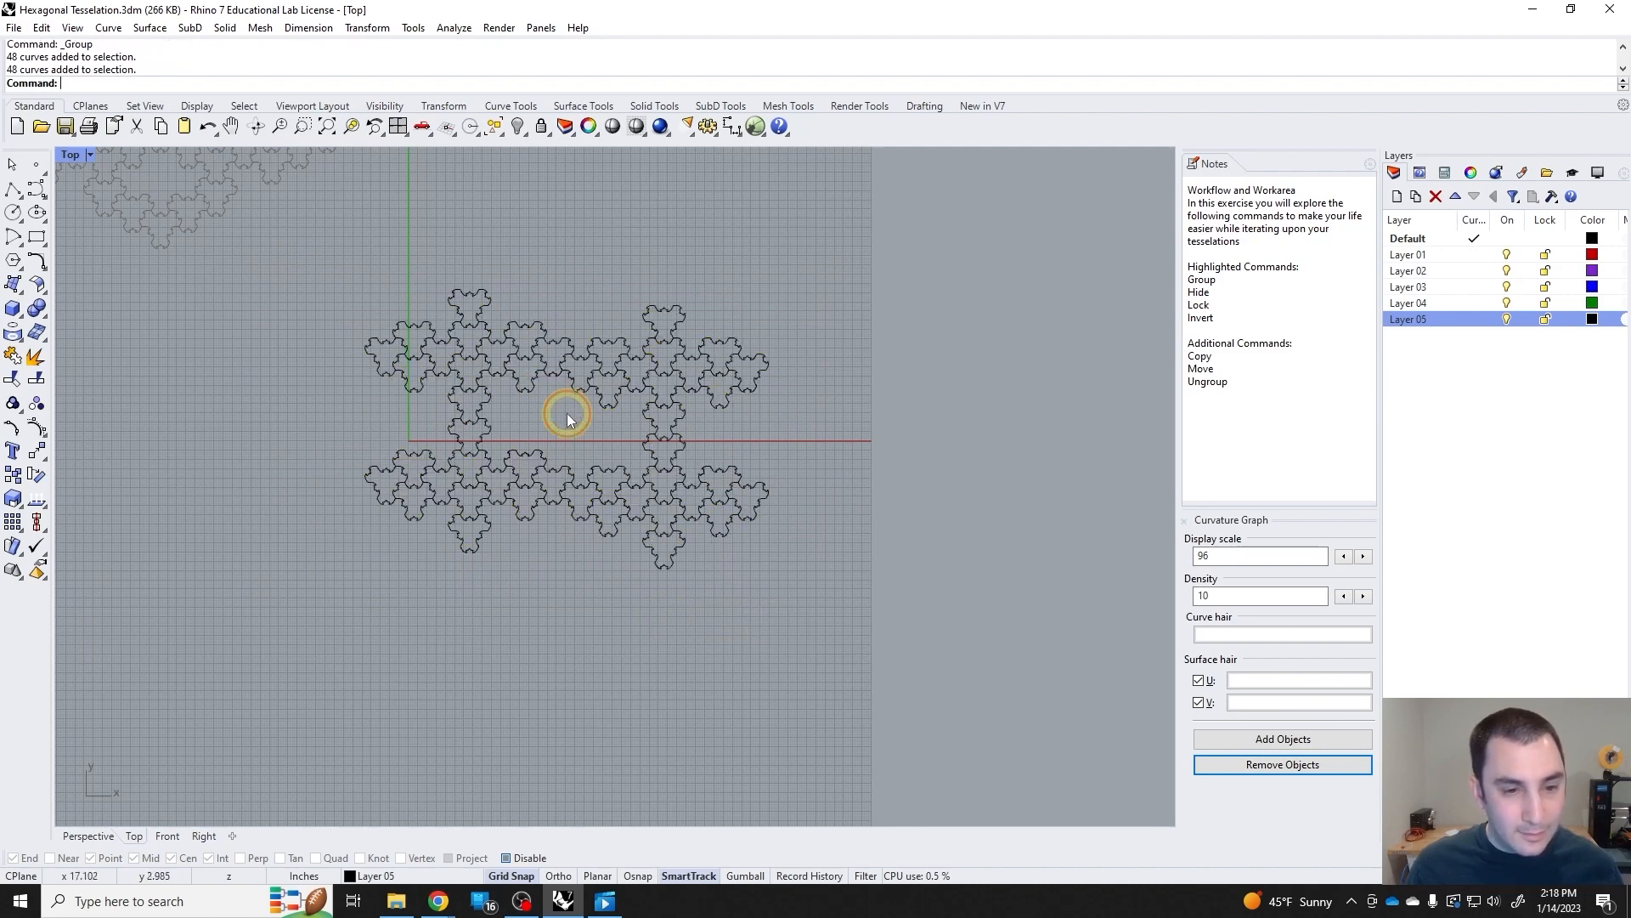
left_click(540, 361)
left_click(13, 475)
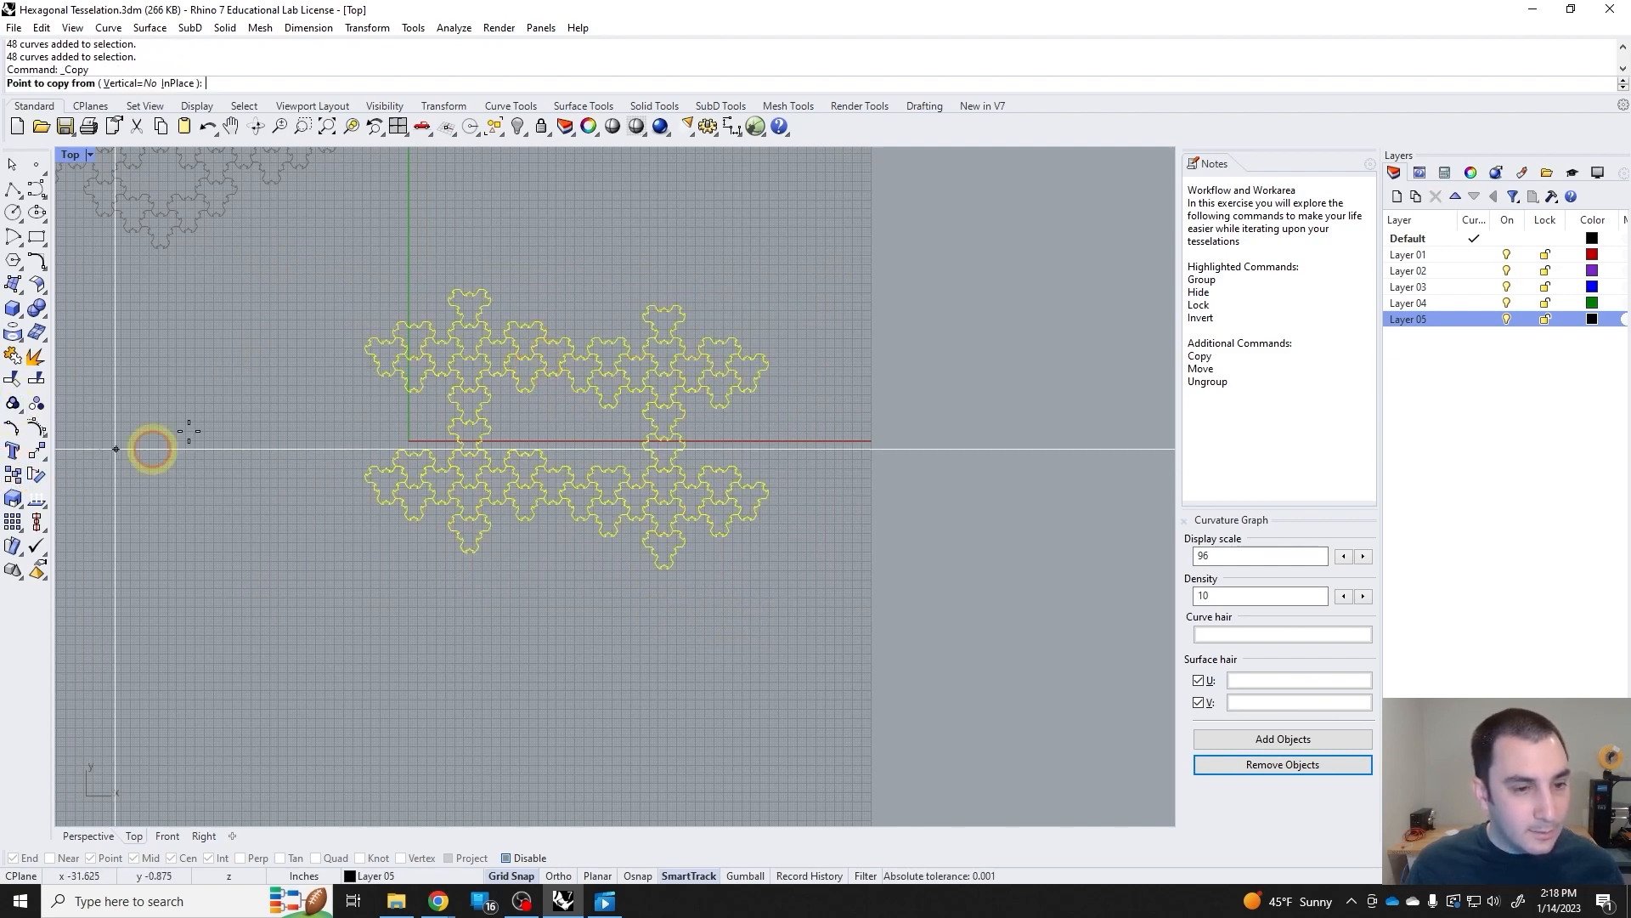
scroll(340, 376, "up", 12)
left_click(435, 252)
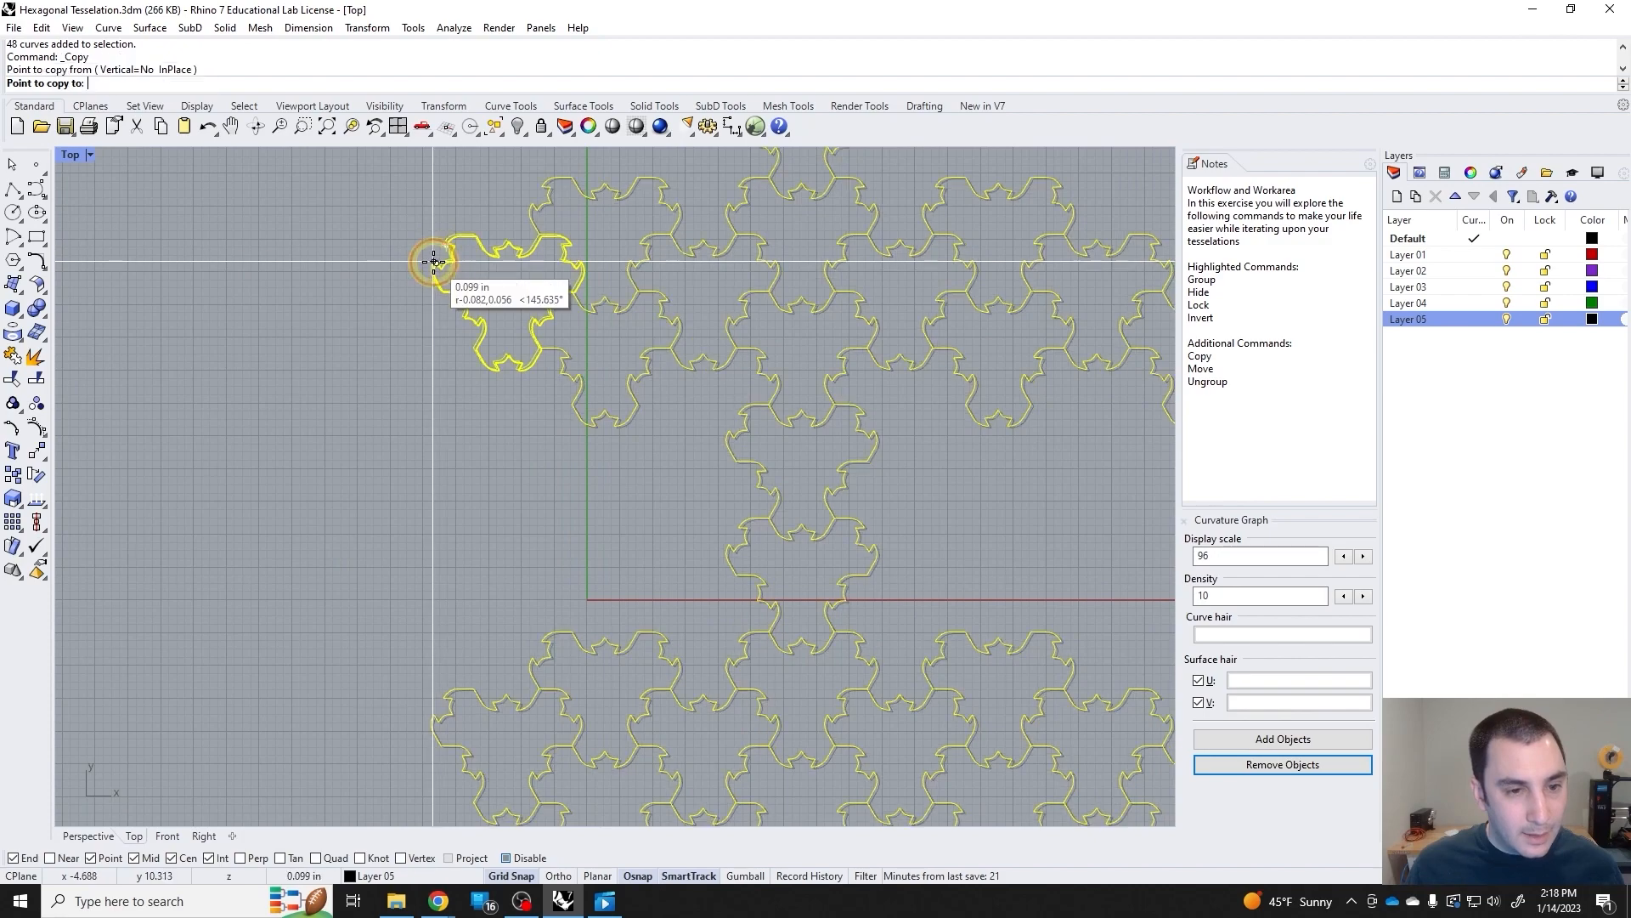
right_click(435, 262)
scroll(435, 257, "up", 14)
right_click(438, 263)
left_click(436, 266)
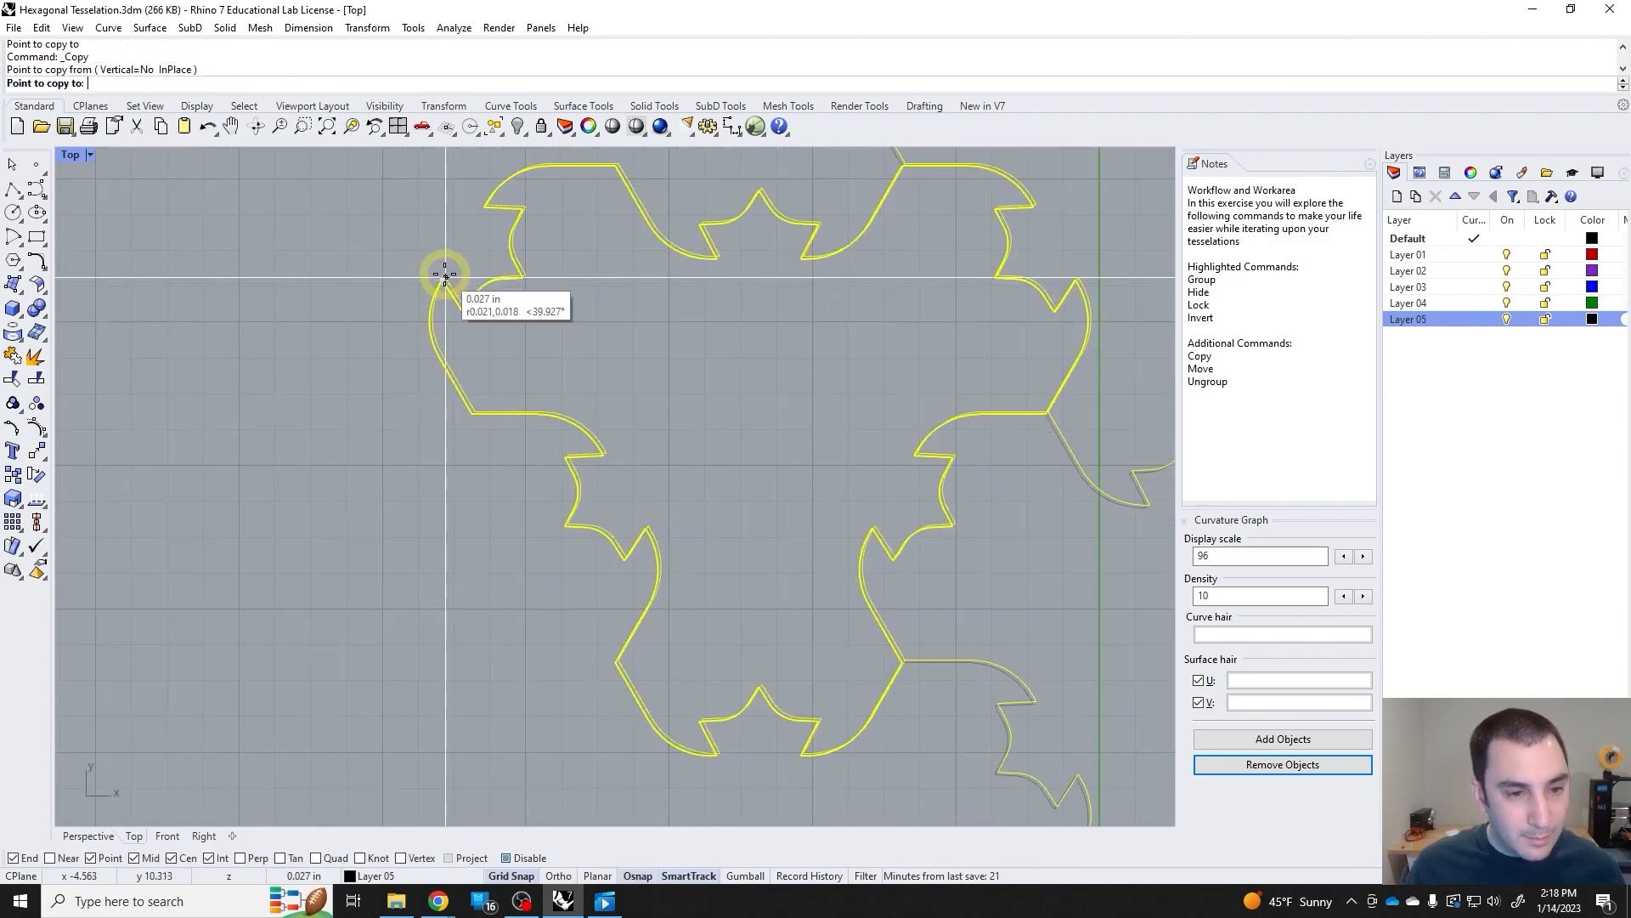
scroll(459, 276, "down", 8)
scroll(662, 311, "up", 6)
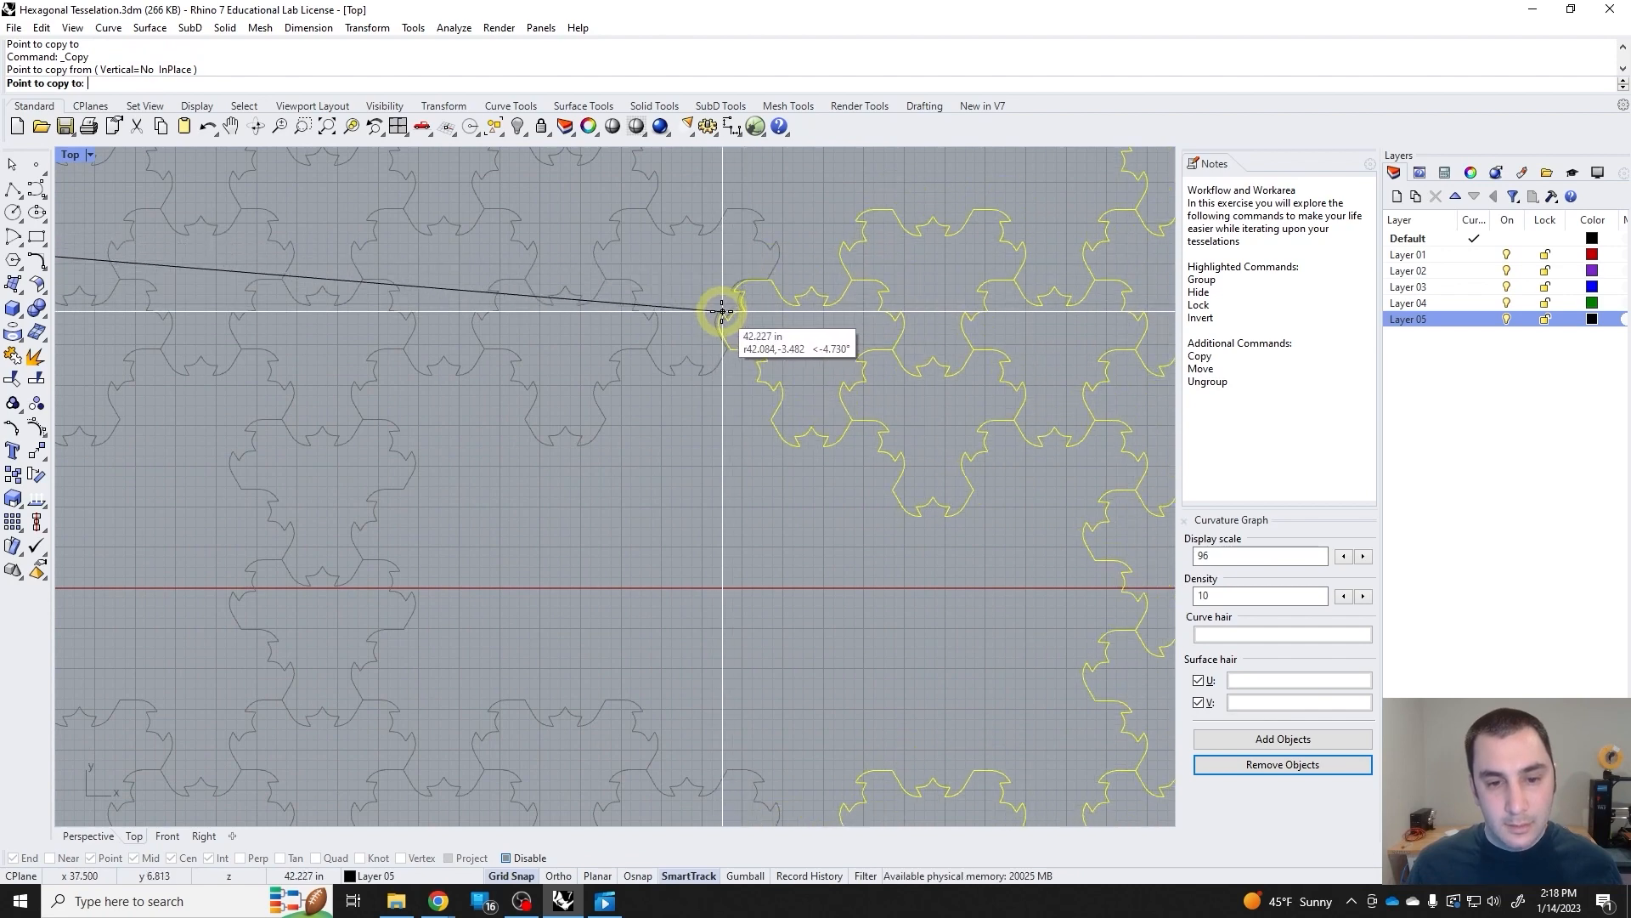
scroll(717, 313, "down", 5)
scroll(720, 311, "down", 6)
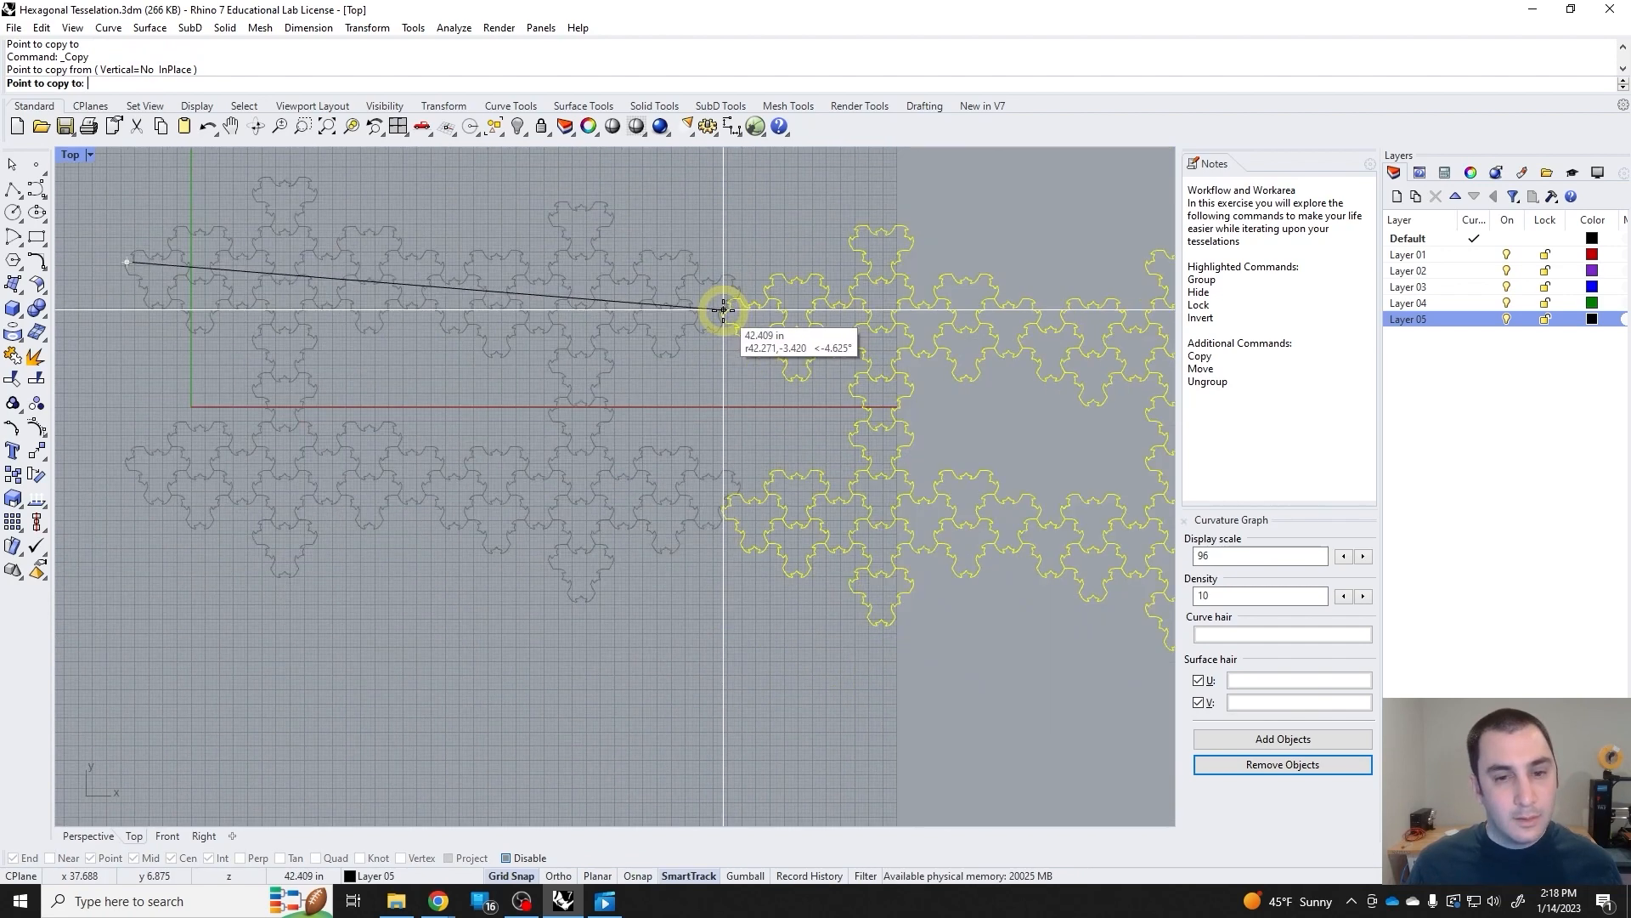
right_click(721, 311)
Copy the grouped lattice from a snapped notch corner on its upper-left tile to the matching corner at its right end so both interlock.
right_click(328, 270)
scroll(226, 277, "up", 6)
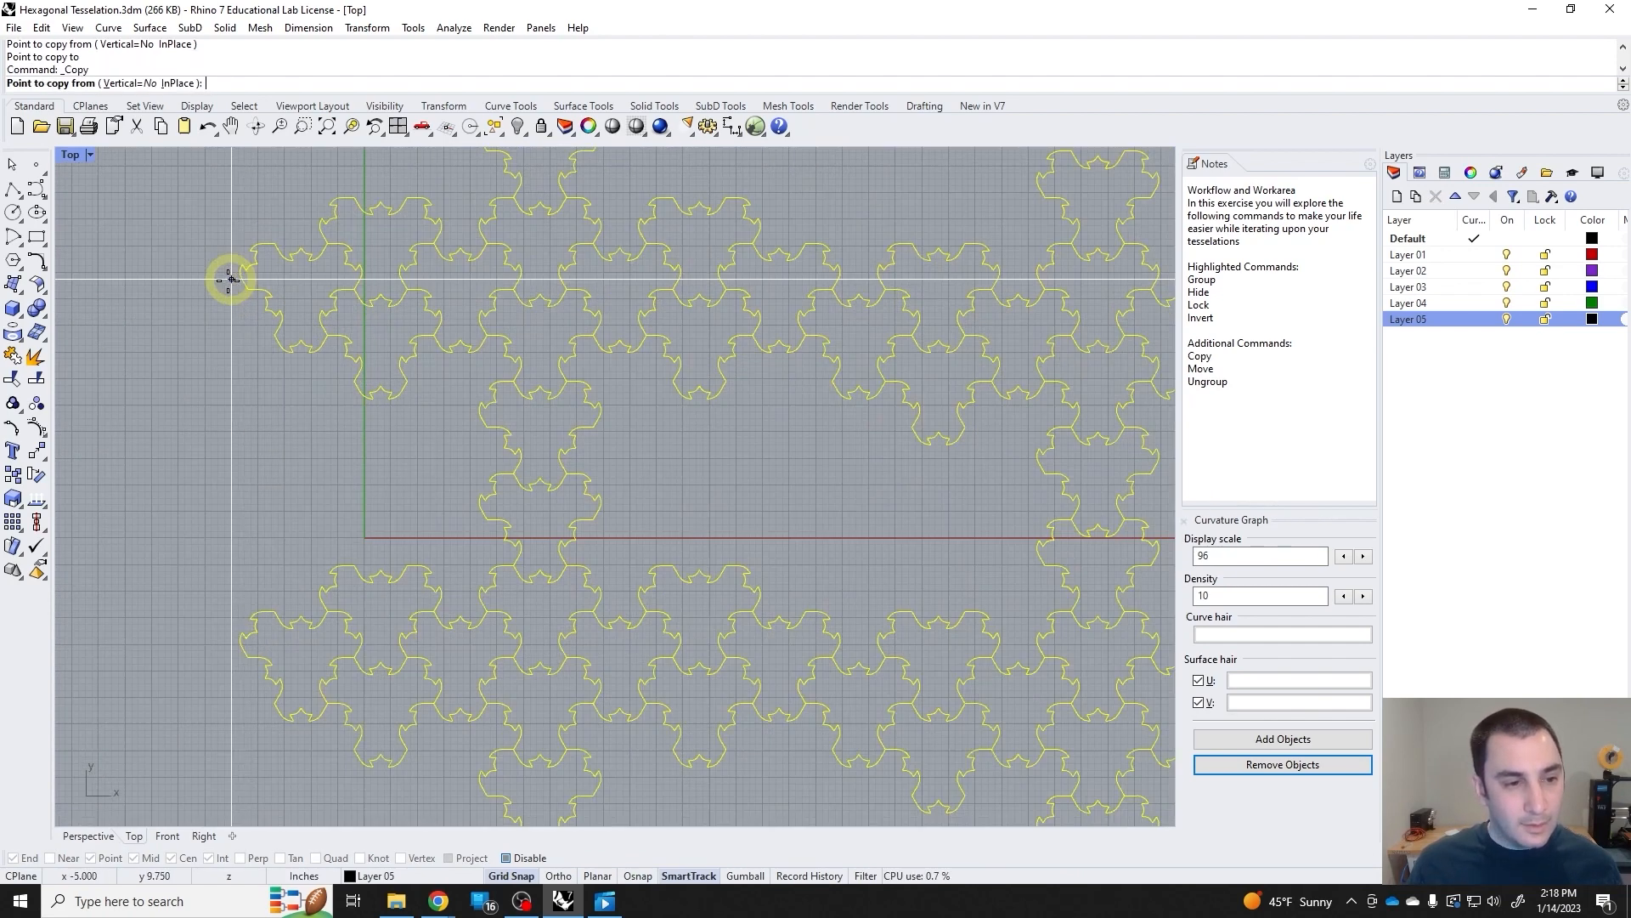
left_click(295, 331)
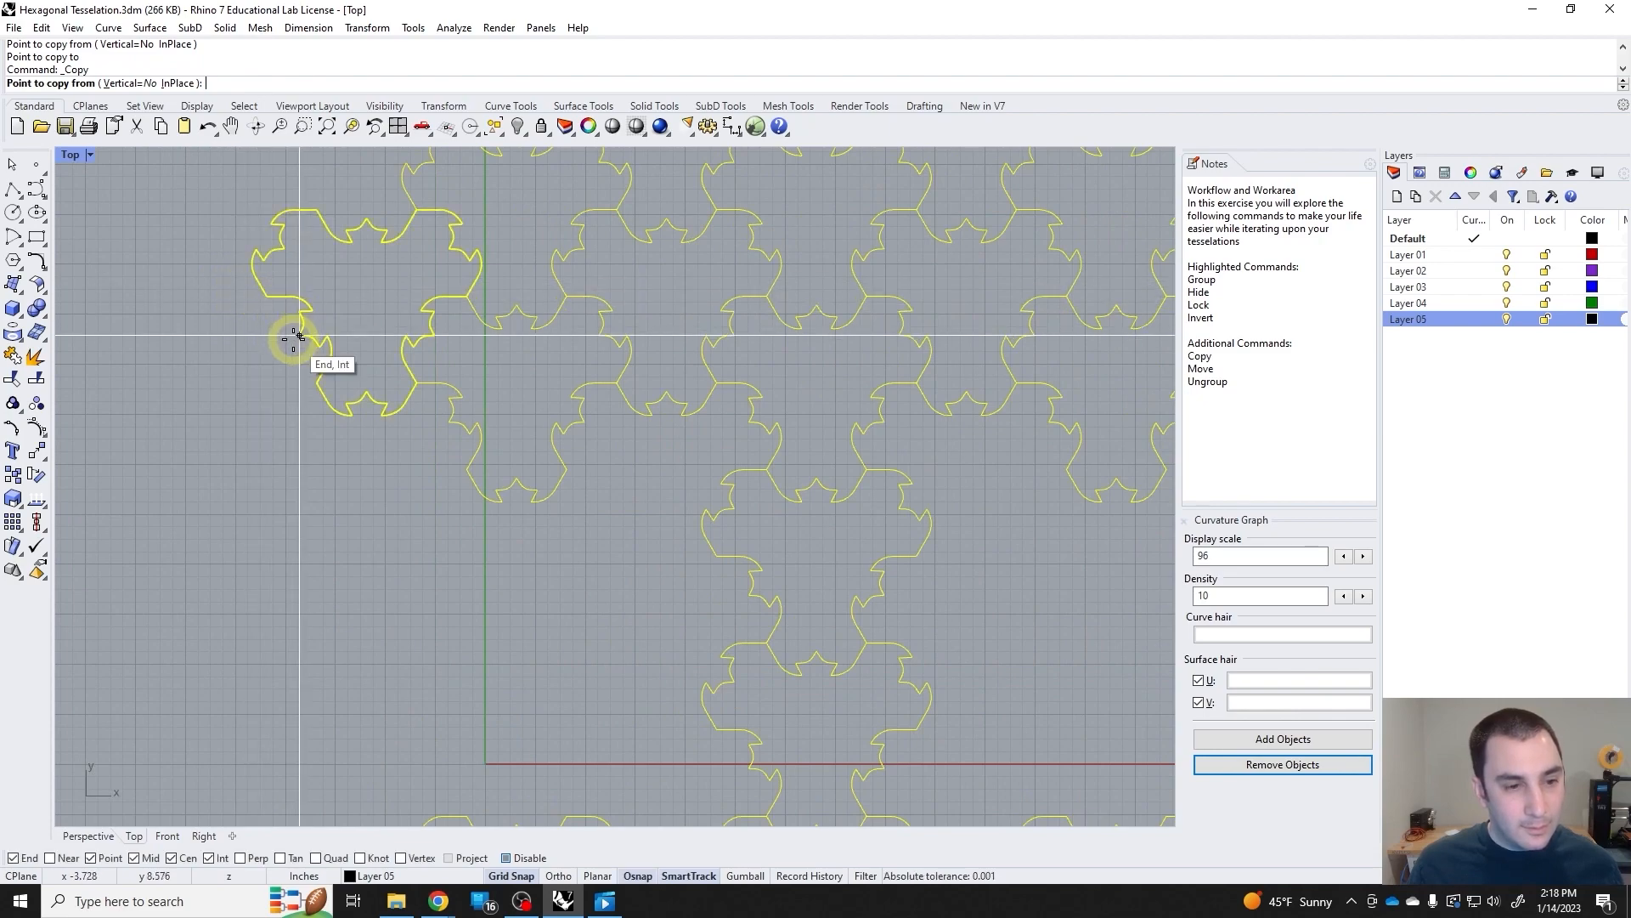
scroll(499, 353, "down", 6)
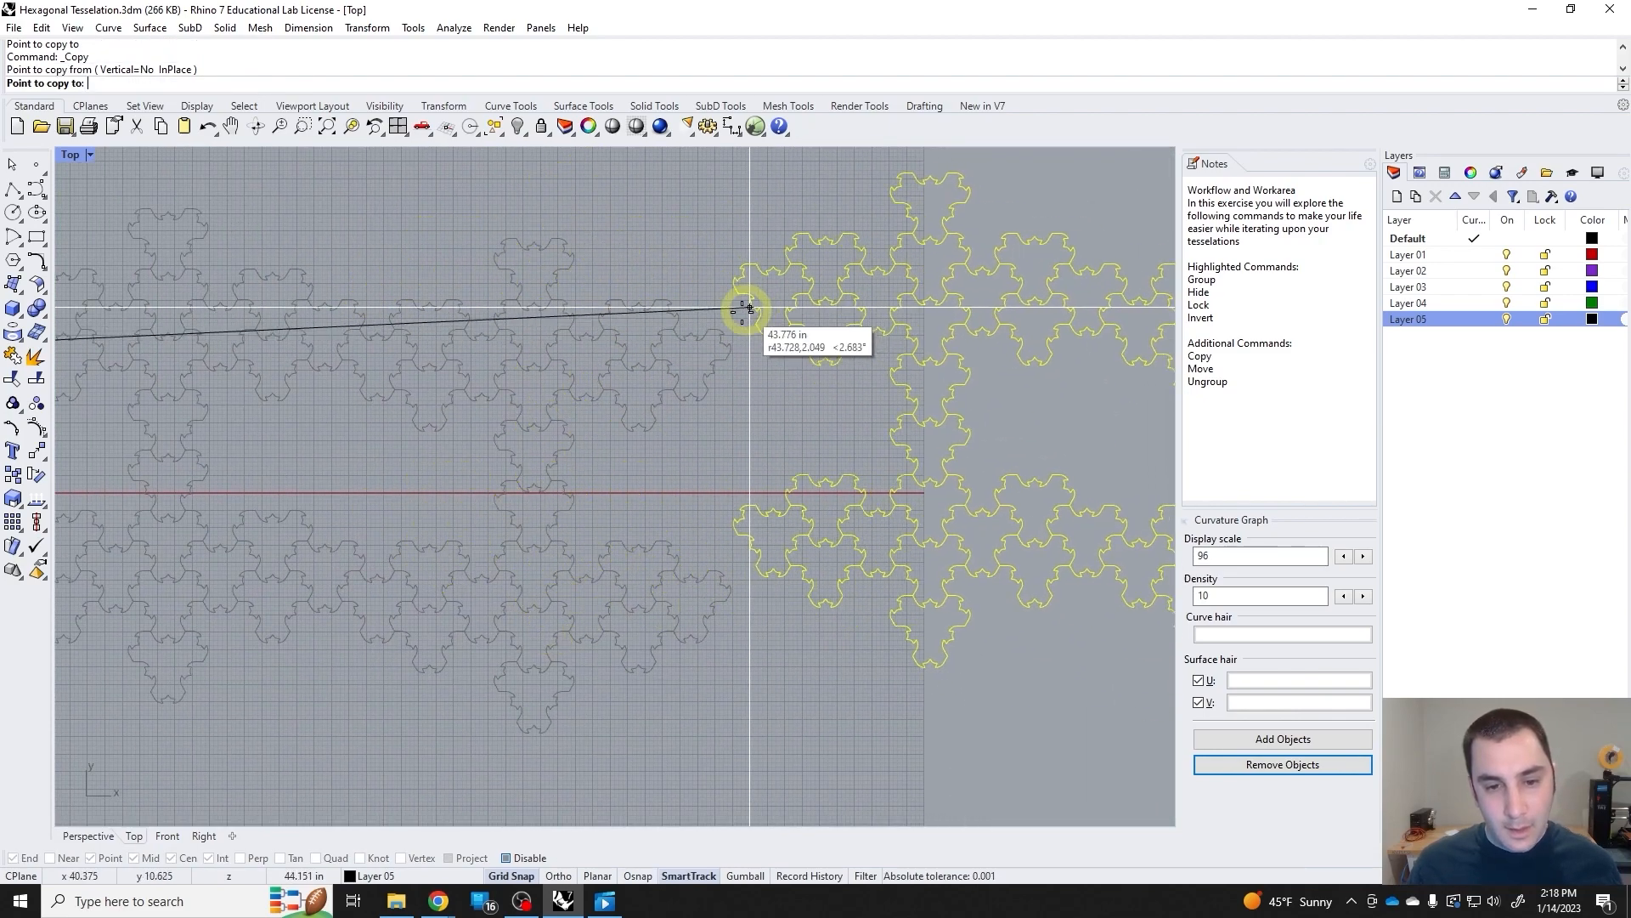
scroll(692, 339, "up", 5)
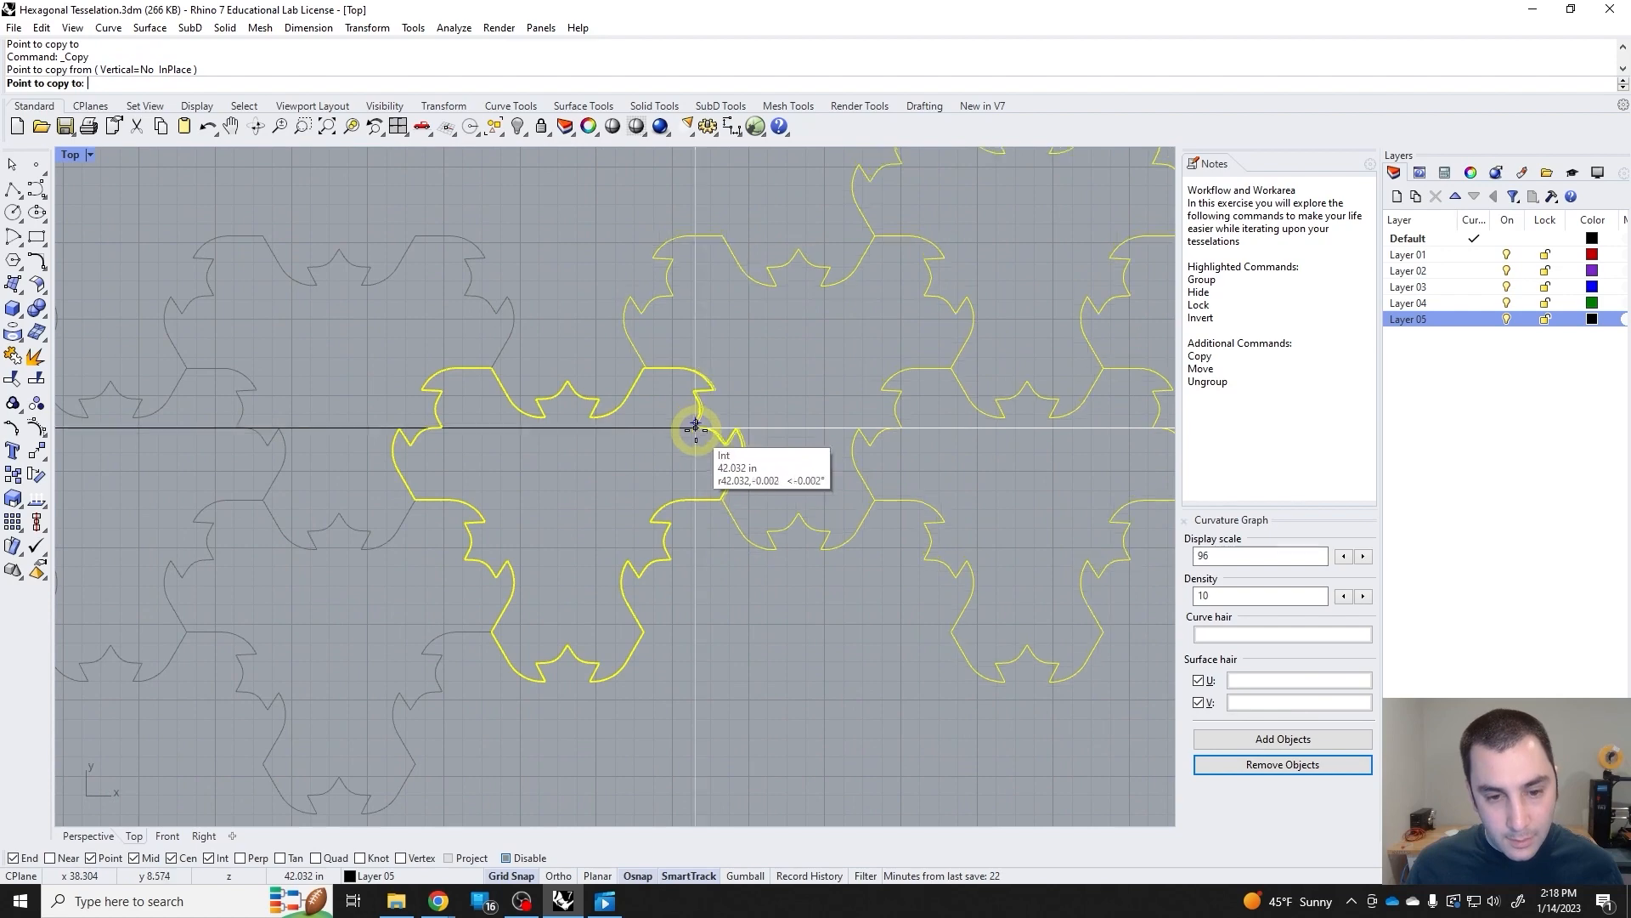
scroll(697, 421, "up", 5)
left_click(702, 419)
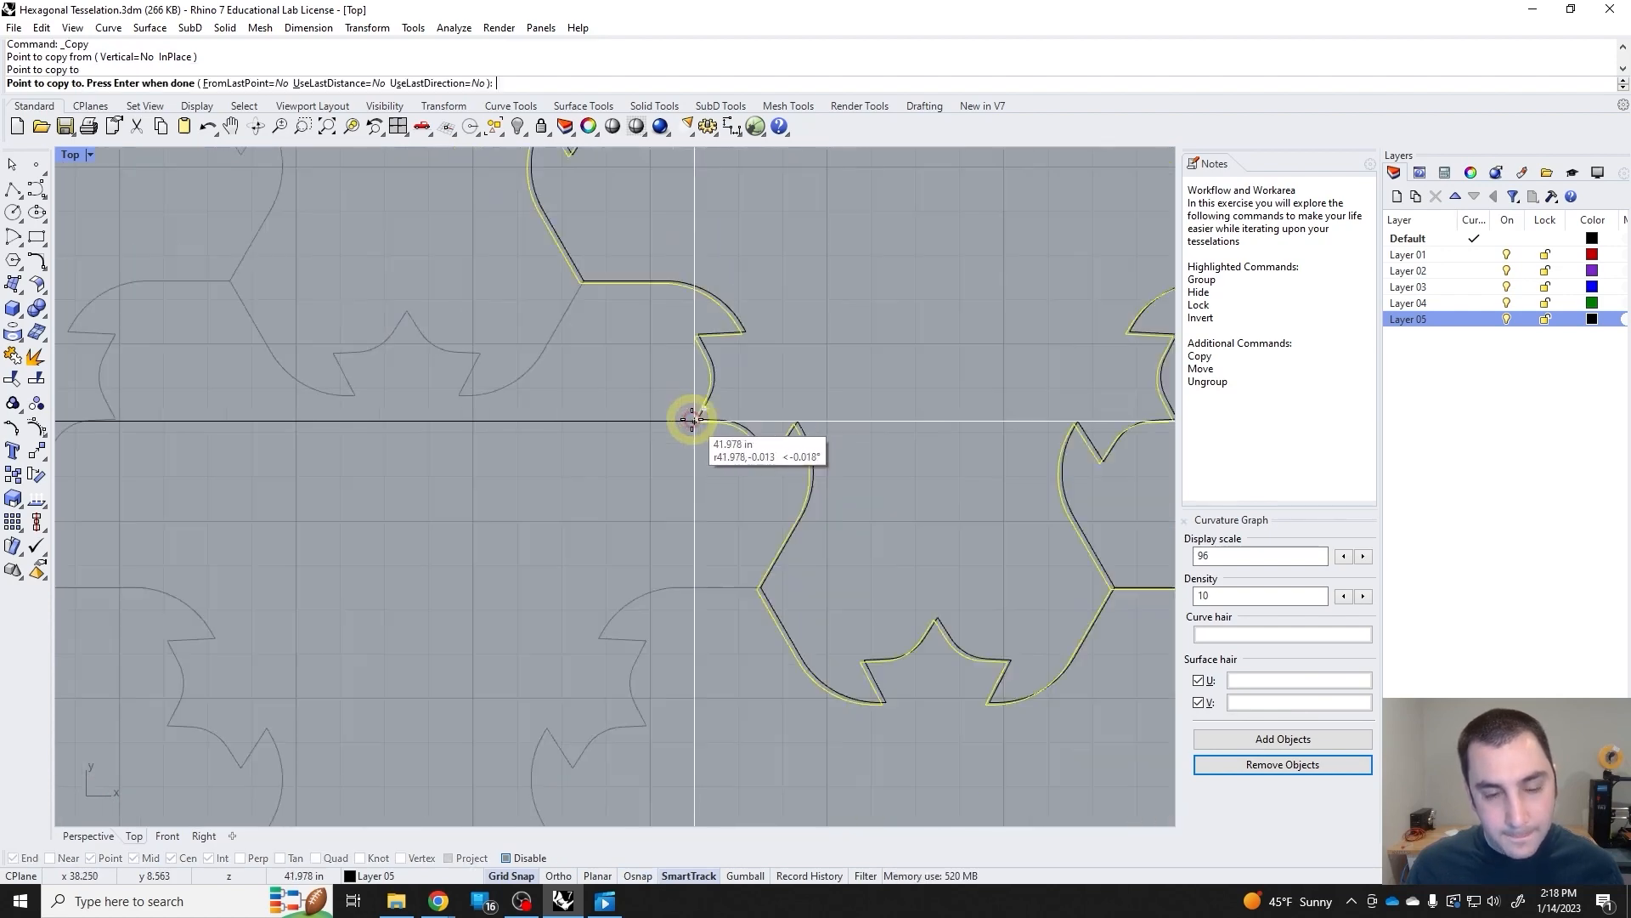
scroll(702, 419, "down", 10)
key("Return")
Copy both lattice groups together from the first column's top tip to the bottom tip of that column, extending the pattern downward to four rows.
left_click_drag(965, 566, 901, 497)
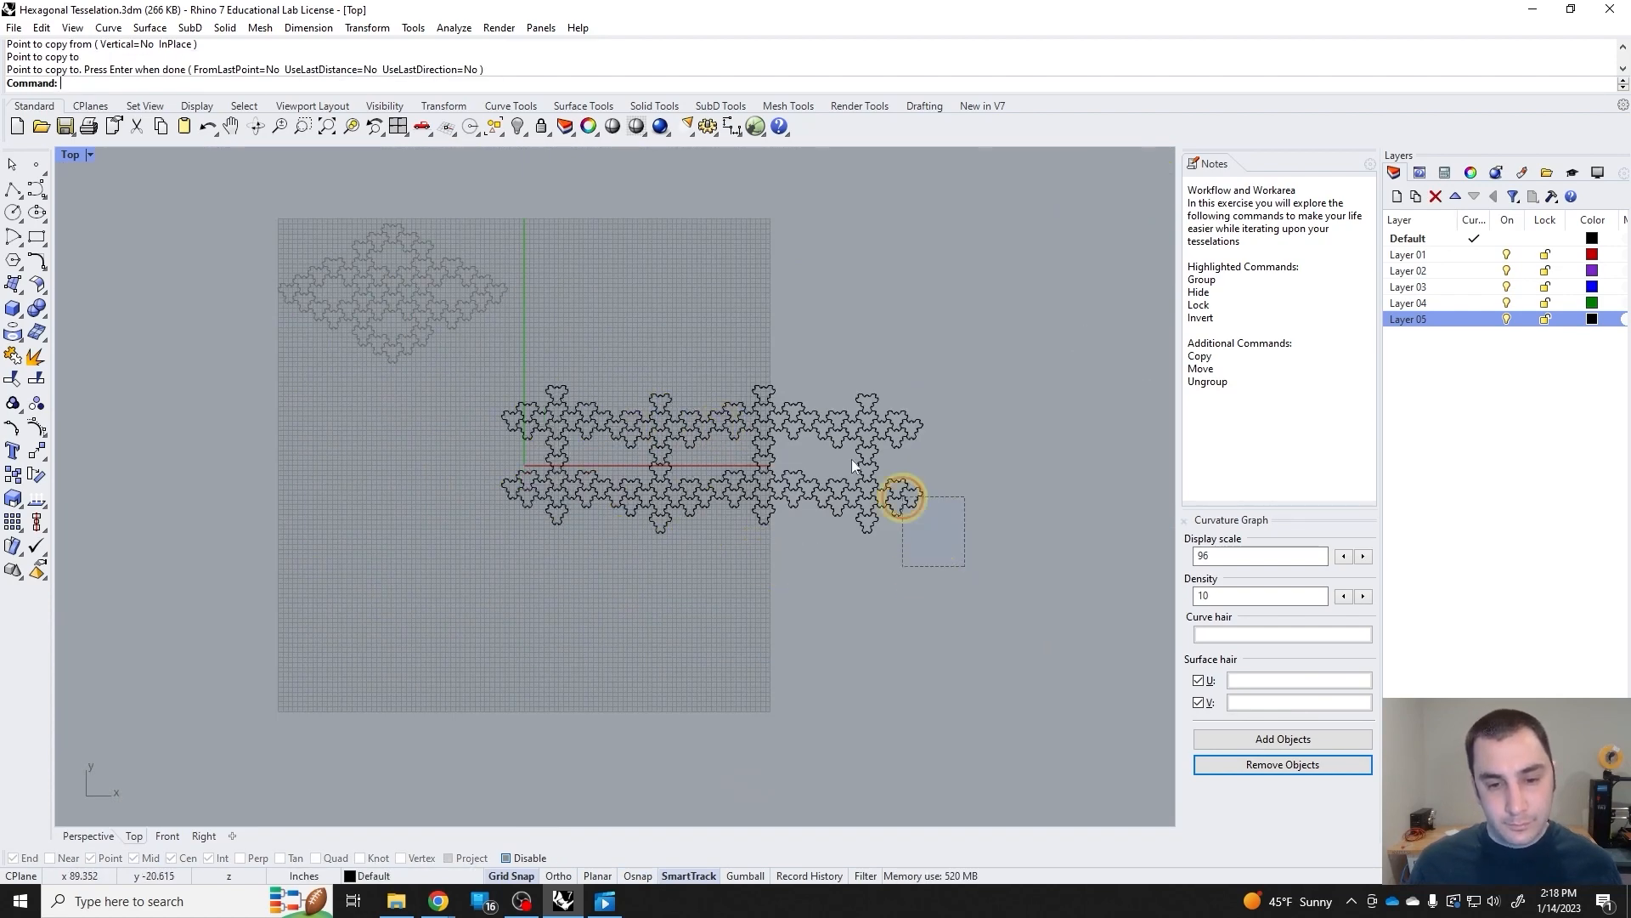
left_click_drag(512, 347, 513, 349)
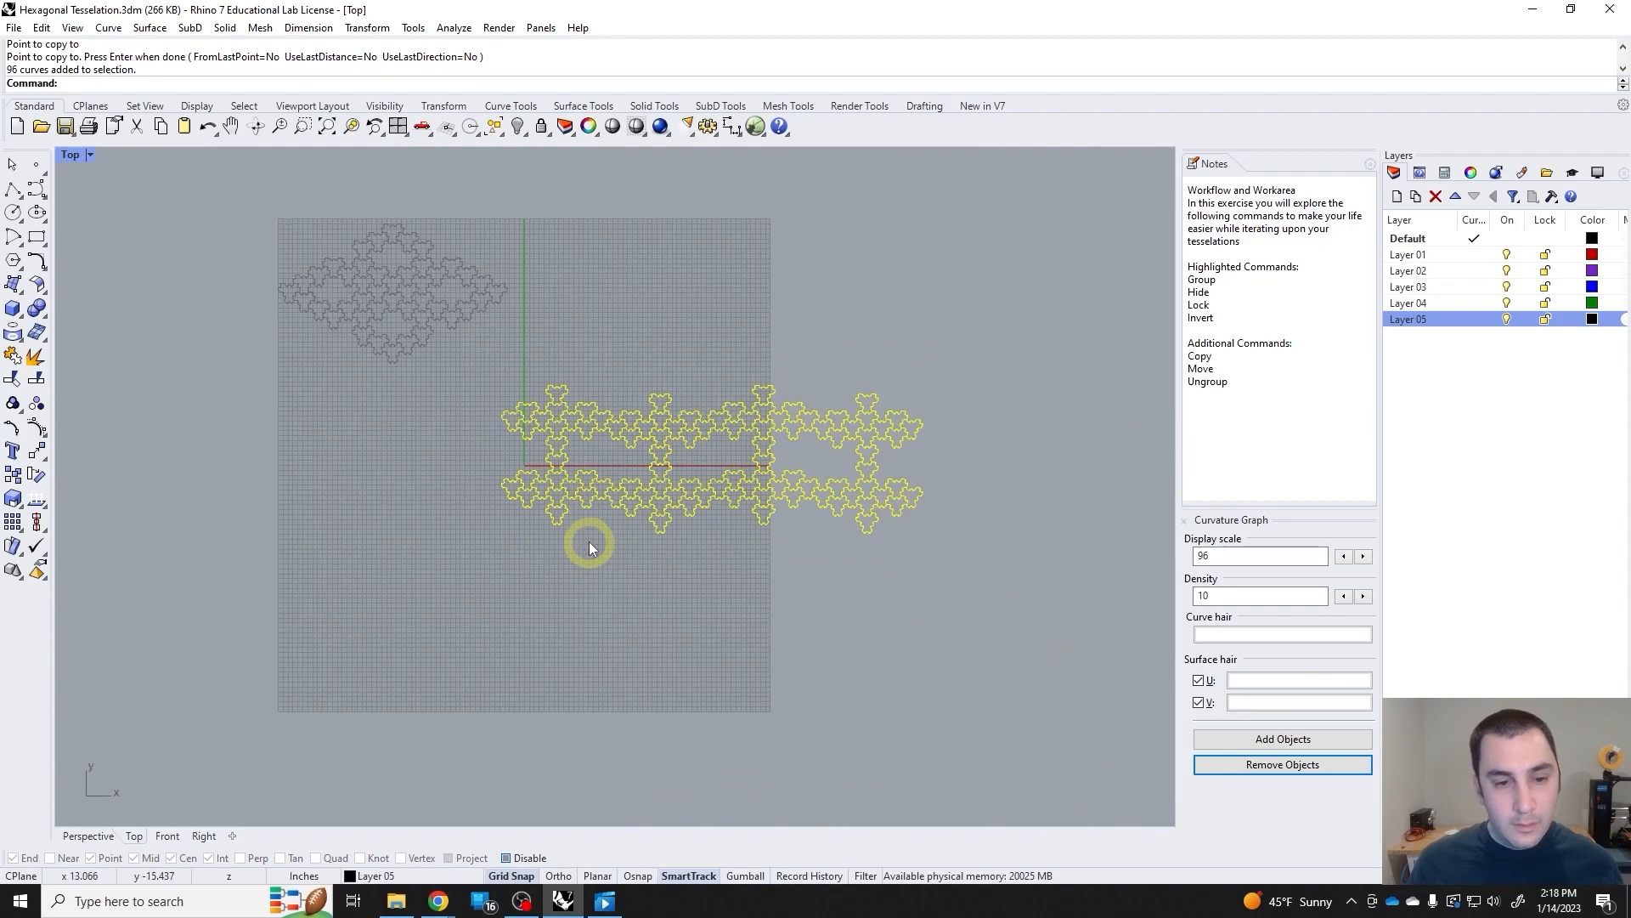
right_click(589, 542)
scroll(565, 430, "up", 8)
left_click(584, 373)
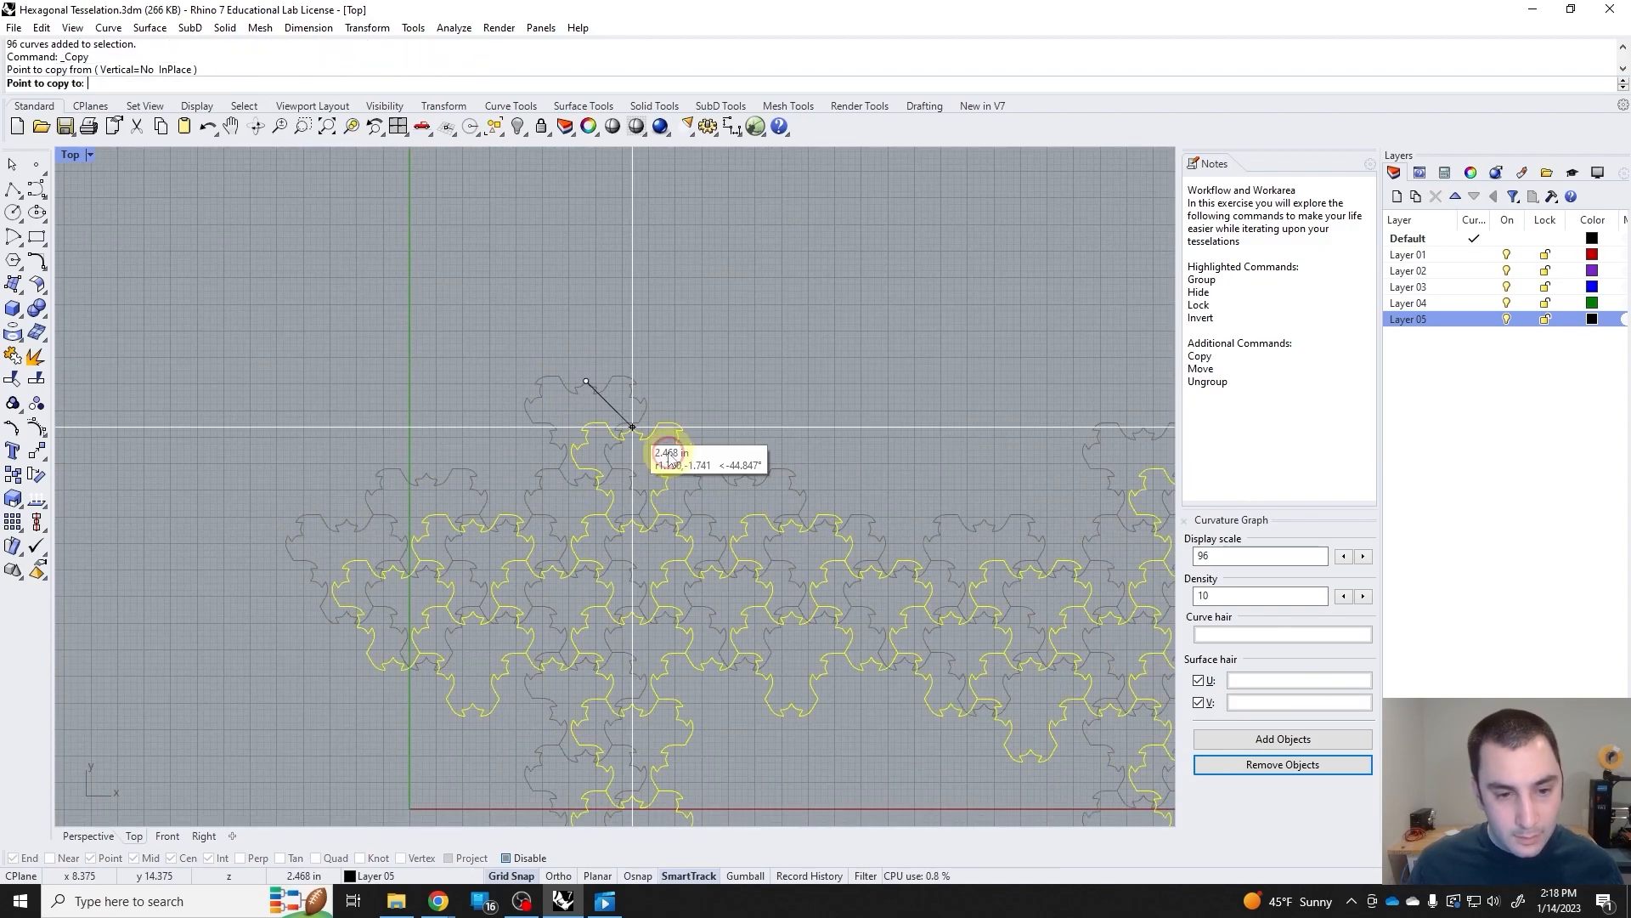
scroll(669, 544, "down", 6)
right_click_drag(663, 667, 572, 426)
scroll(514, 595, "up", 12)
scroll(595, 550, "down", 3)
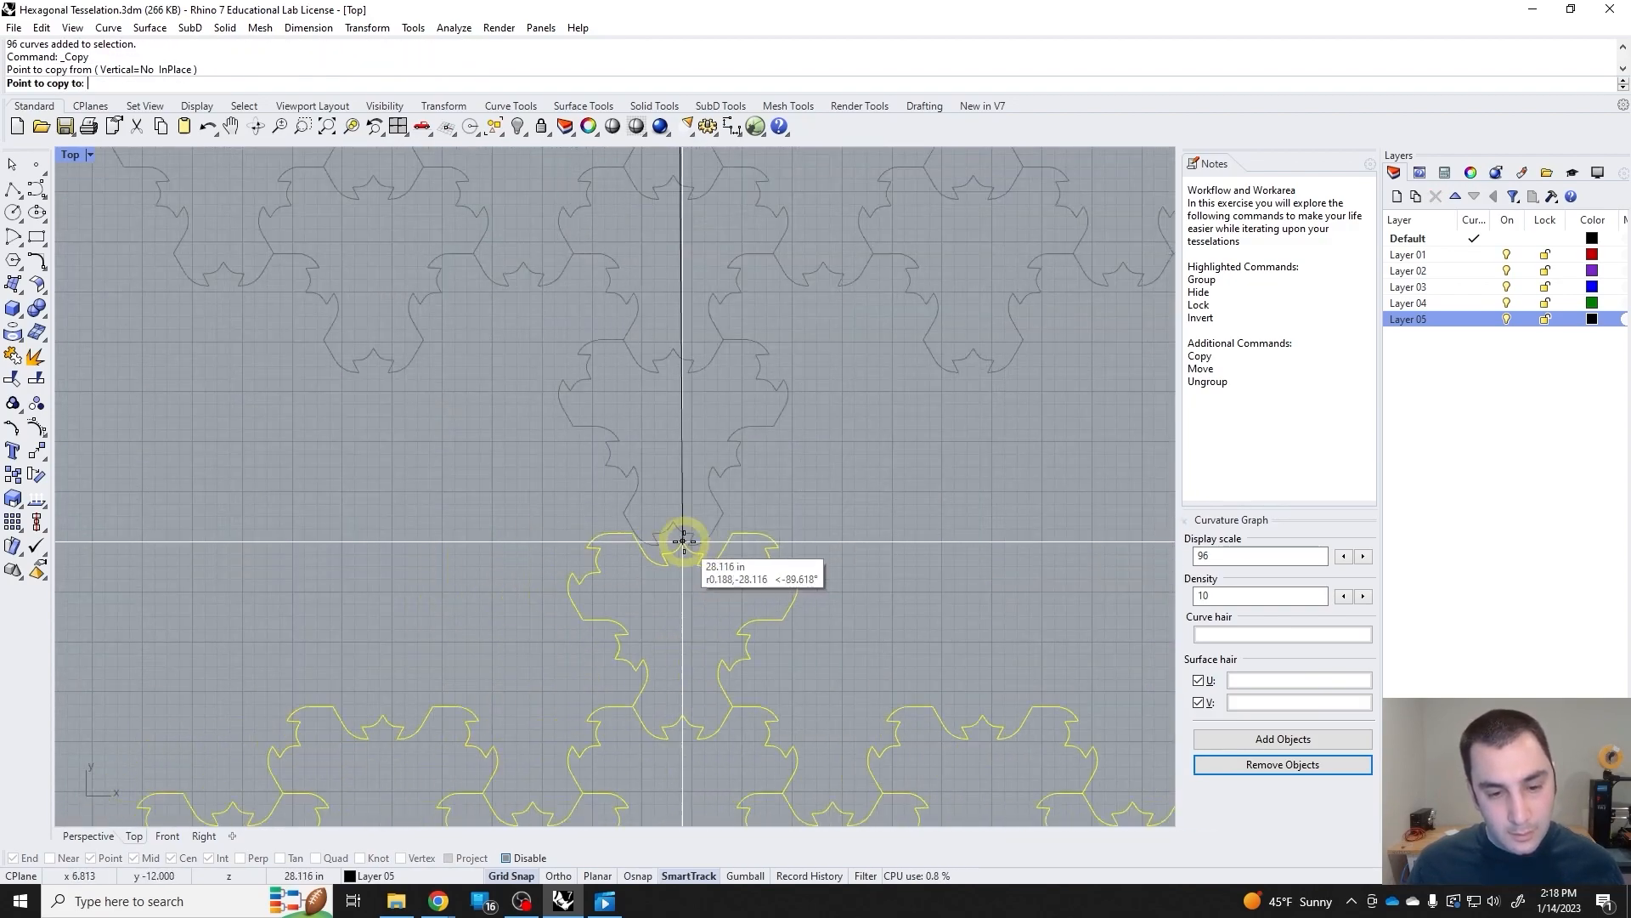
left_click(668, 518)
right_click(693, 524)
scroll(693, 524, "down", 5)
scroll(746, 535, "down", 10)
Inspect the enlarged four-row lattice by selecting it with crossing windows and clearing the selection between tries.
right_click_drag(855, 559, 735, 509)
left_click(833, 572)
scroll(717, 572, "up", 12)
scroll(717, 572, "down", 6)
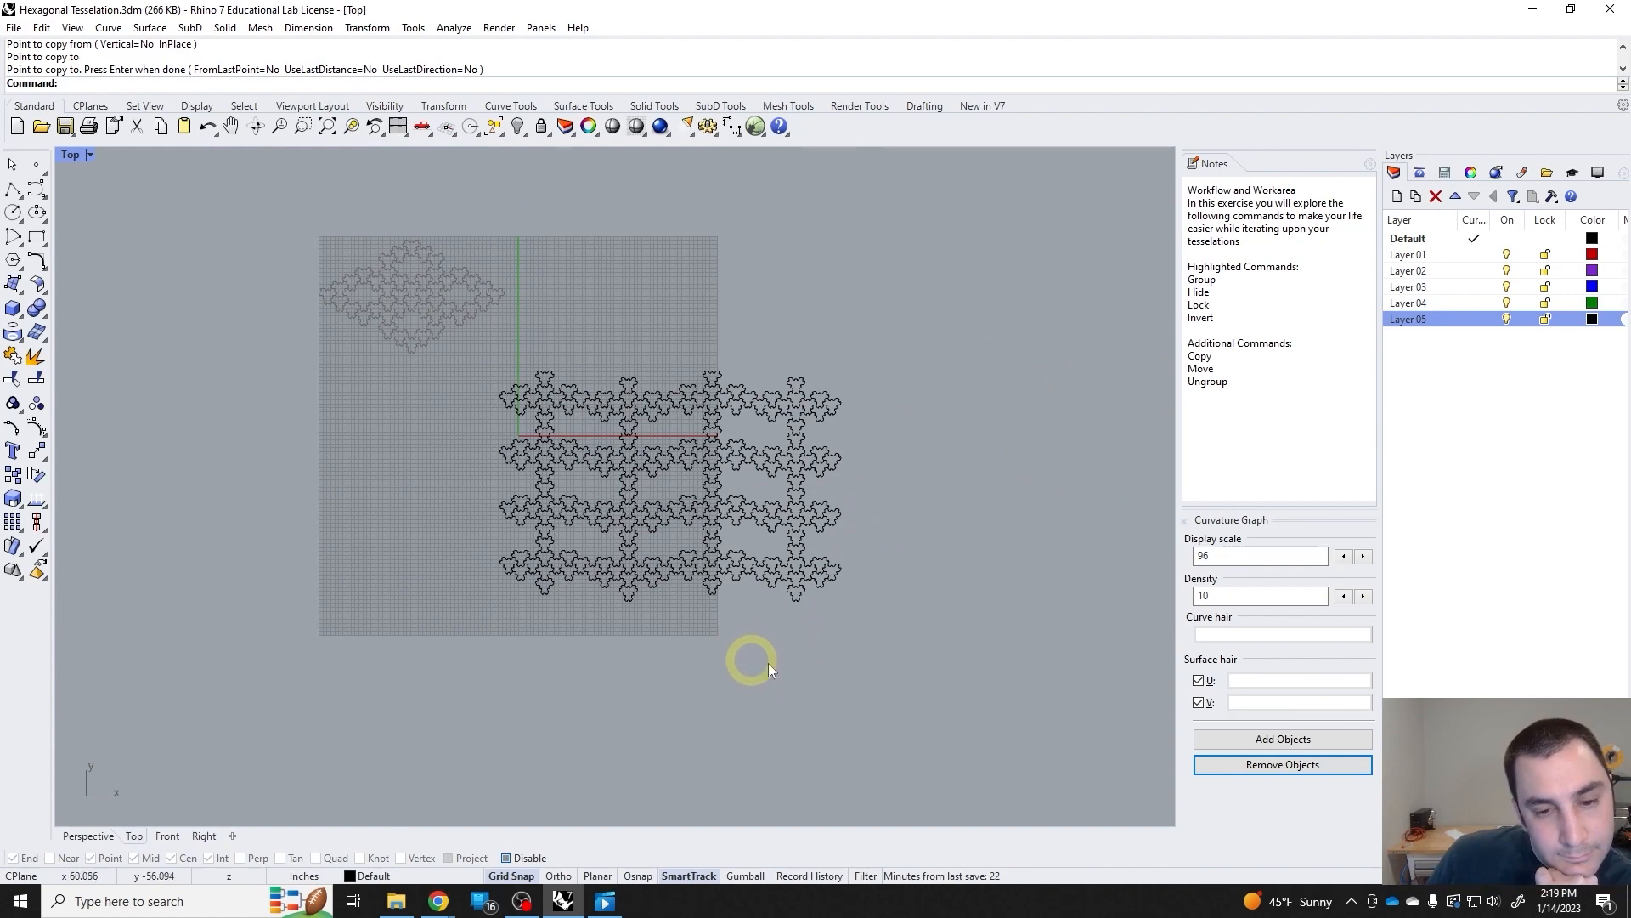
left_click_drag(548, 390, 497, 364)
scroll(751, 611, "up", 6)
left_click(758, 612)
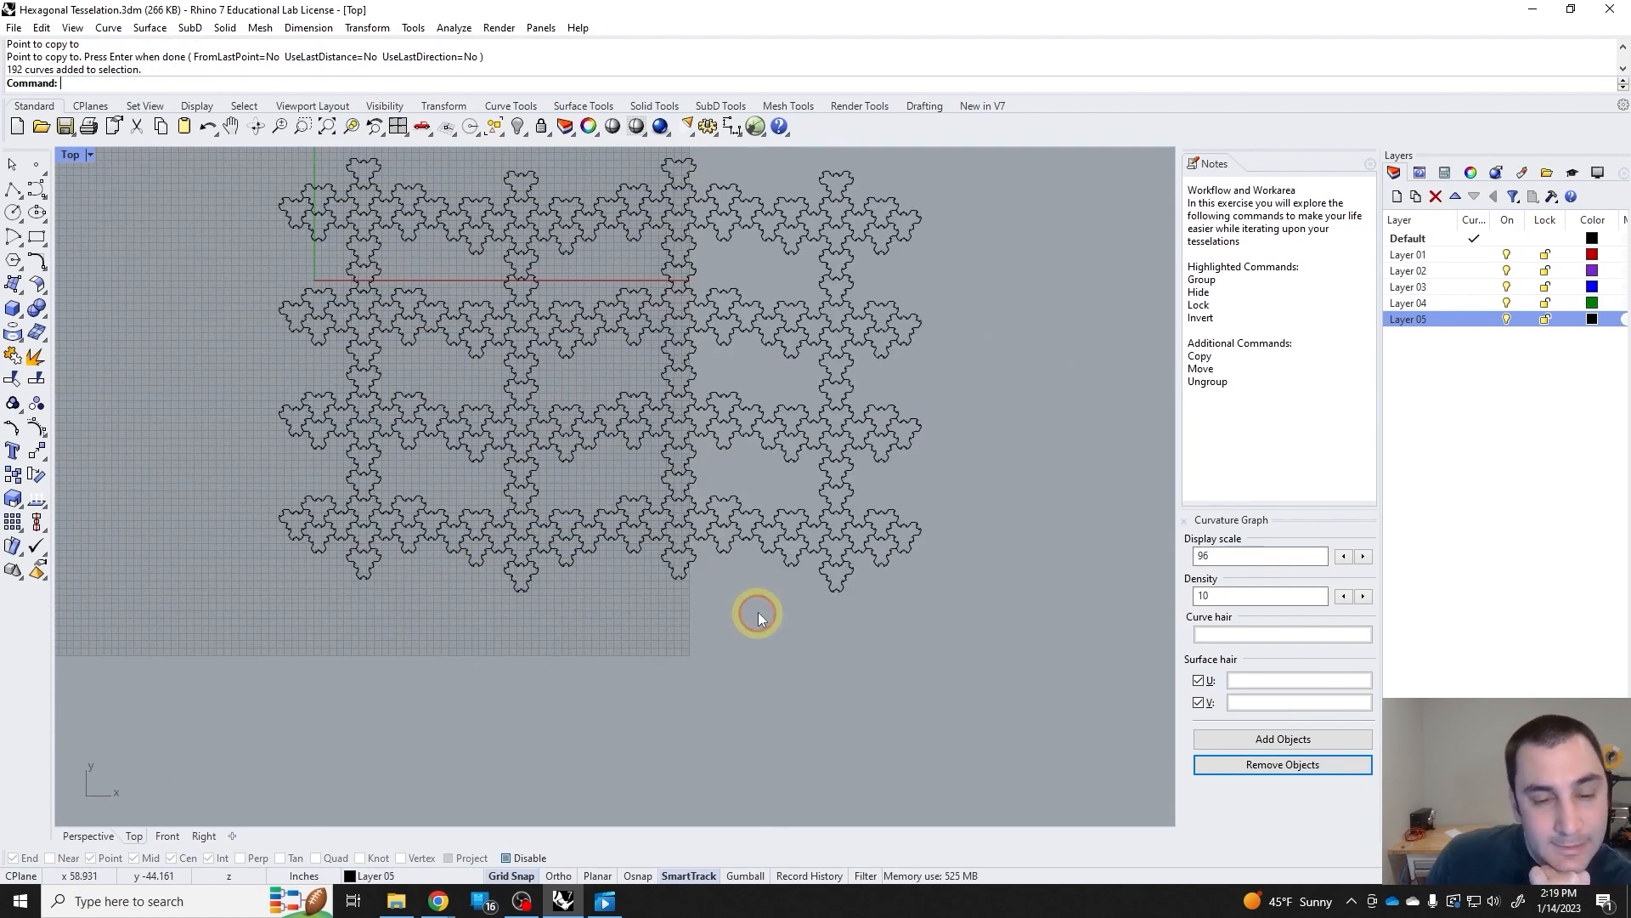
scroll(808, 604, "down", 10)
left_click_drag(697, 441, 634, 406)
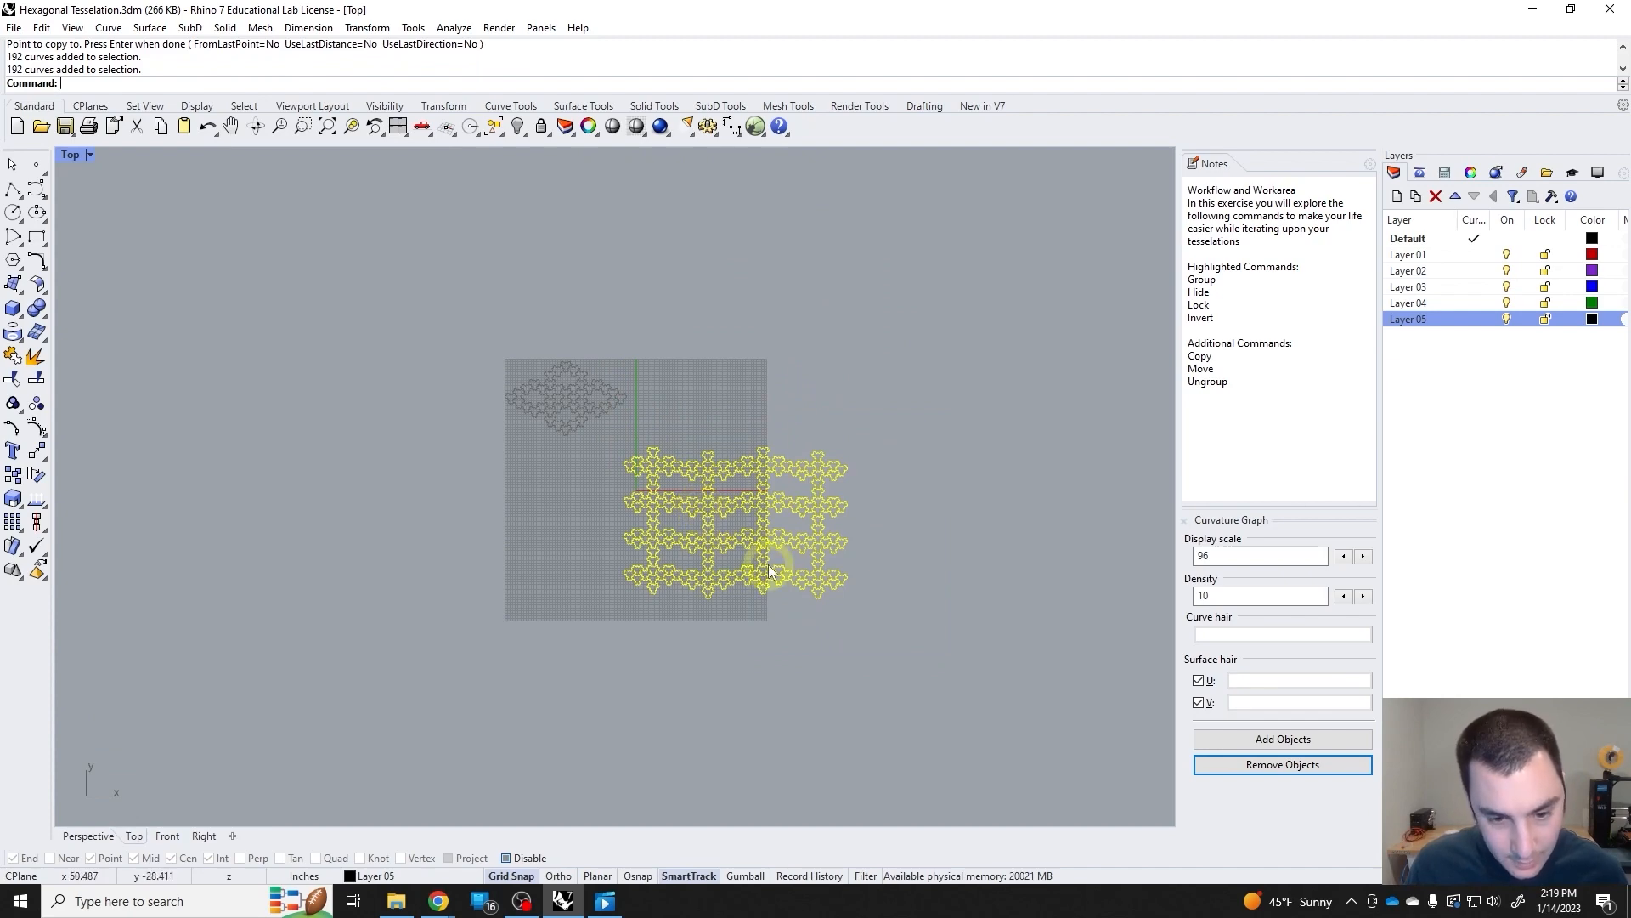
Ungroup the lattice's lower-right section and paste a copy of one four-tile cluster into the empty space beyond that corner.
scroll(773, 572, "up", 7)
left_click_drag(953, 641, 904, 570)
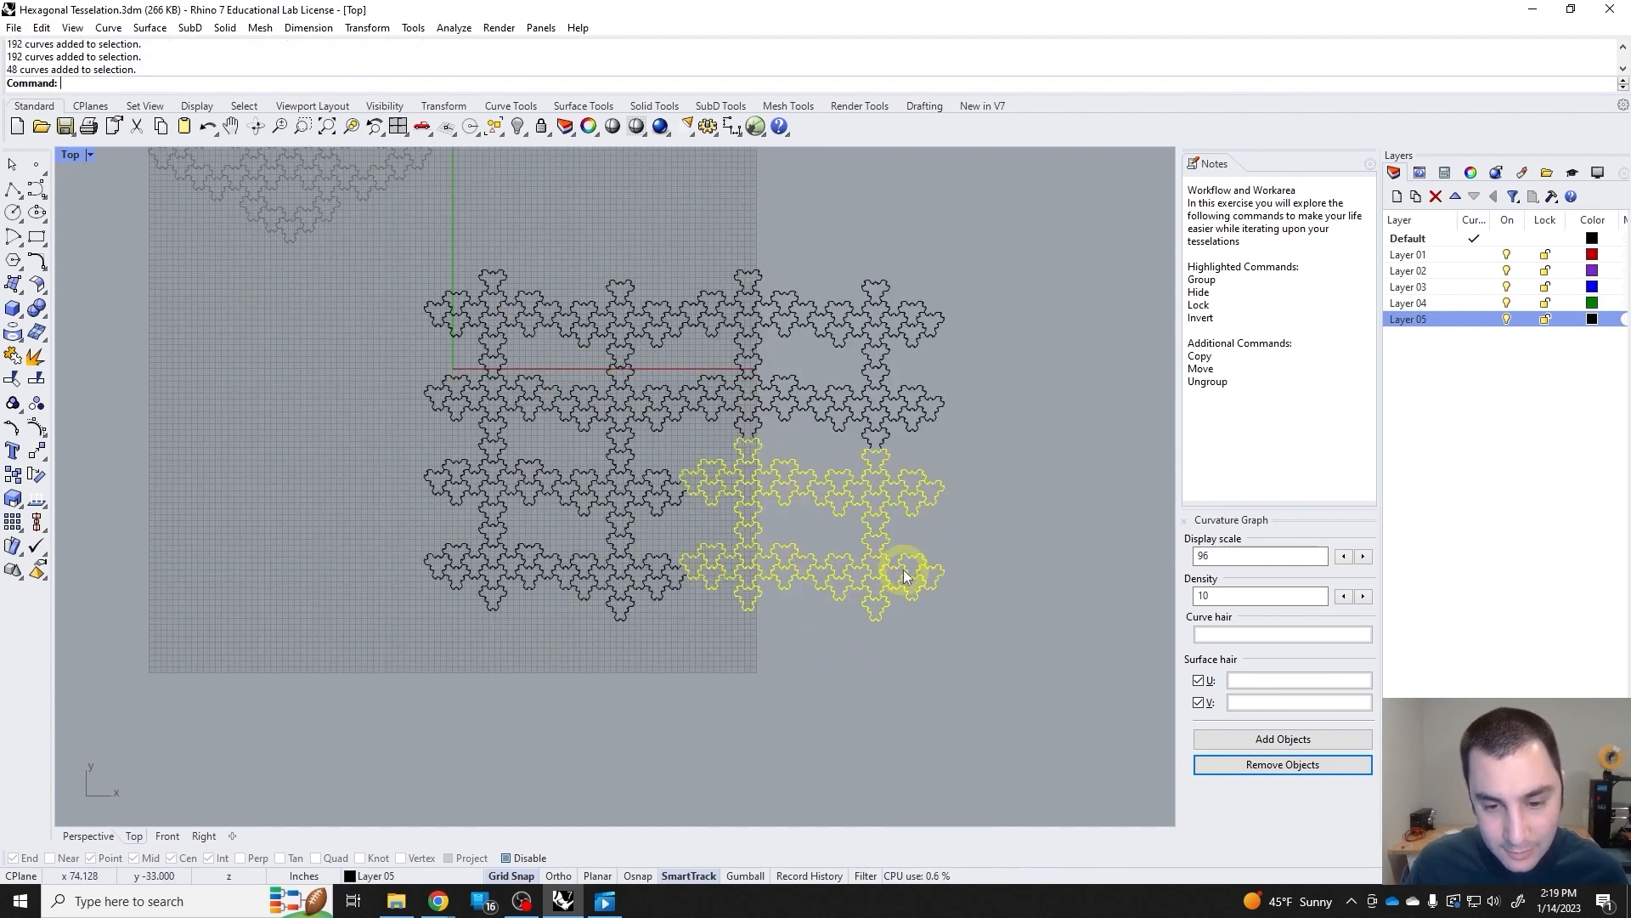
key("ctrl+shift+g")
key("ctrl+shift+g")
left_click_drag(959, 649, 1036, 669)
key("ctrl+c")
key("ctrl+v")
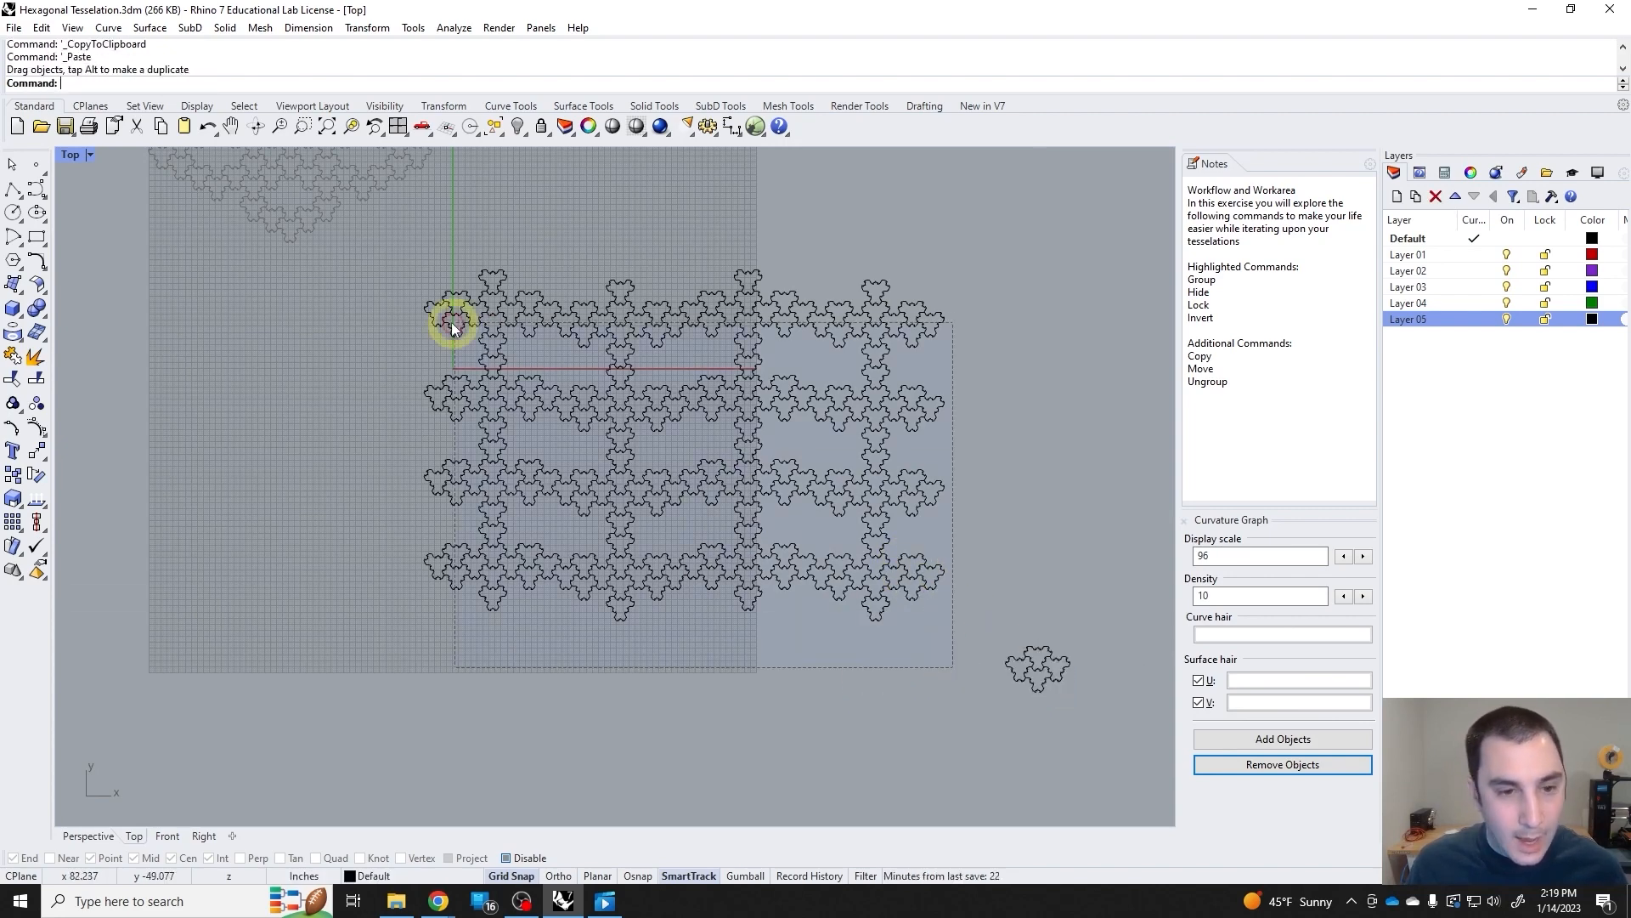
Group the full four-row lattice without the loose cluster and move it to empty space above and left of the locked tessellation.
left_click_drag(451, 323, 448, 320)
key("ctrl+g")
scroll(660, 471, "down", 2)
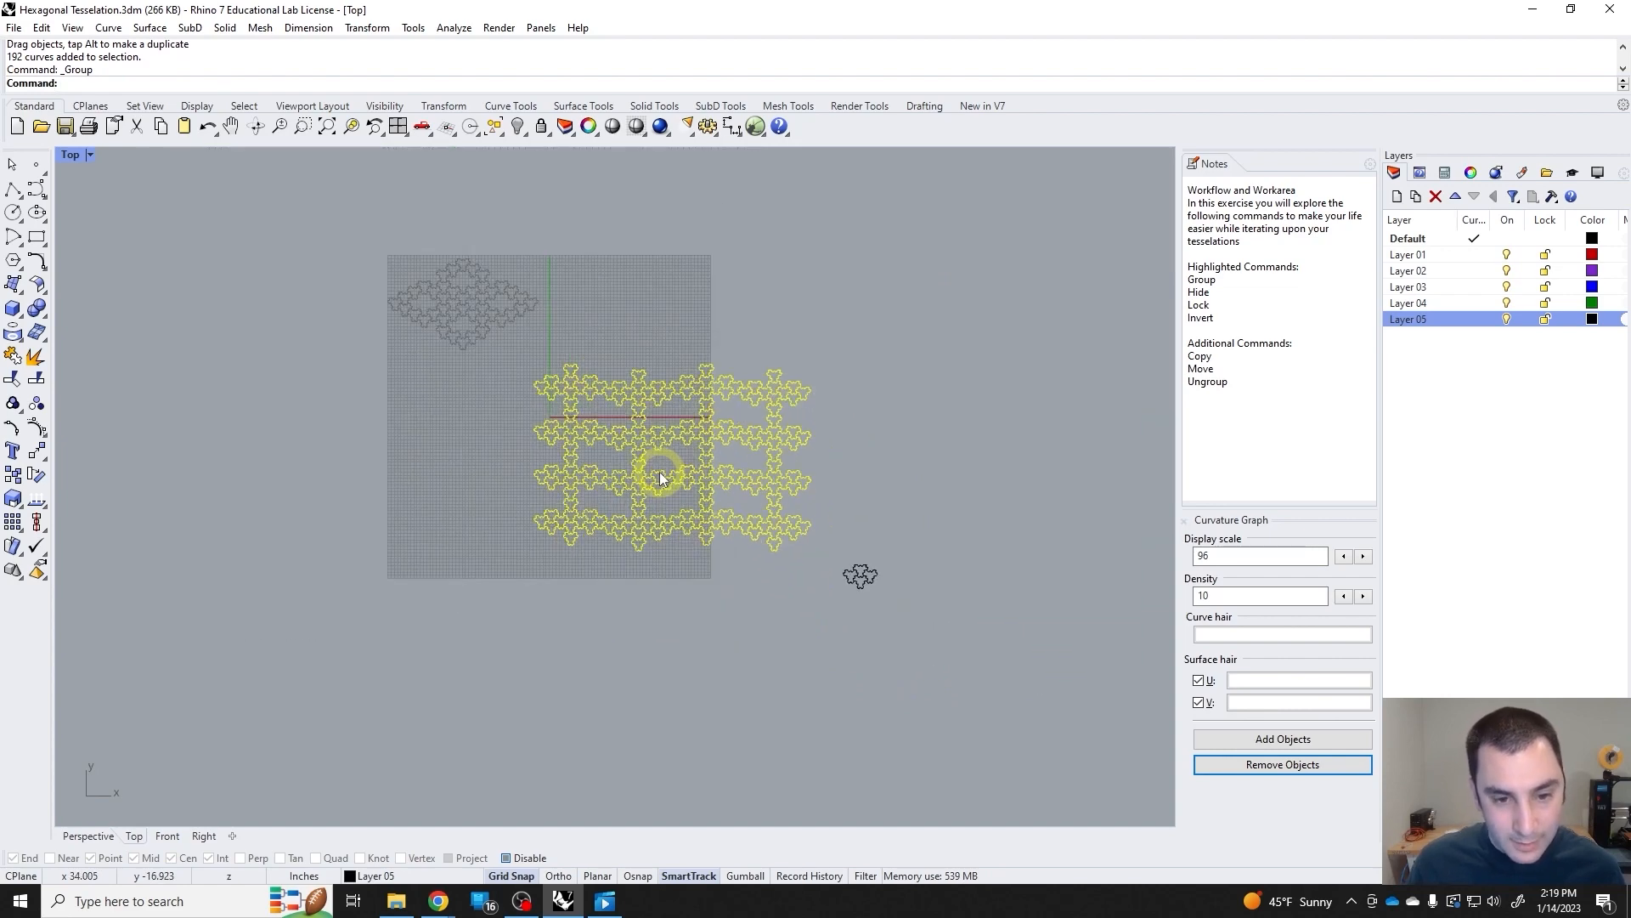
left_click_drag(660, 472, 250, 191)
Lock the grouped four-row lattice.
type("L")
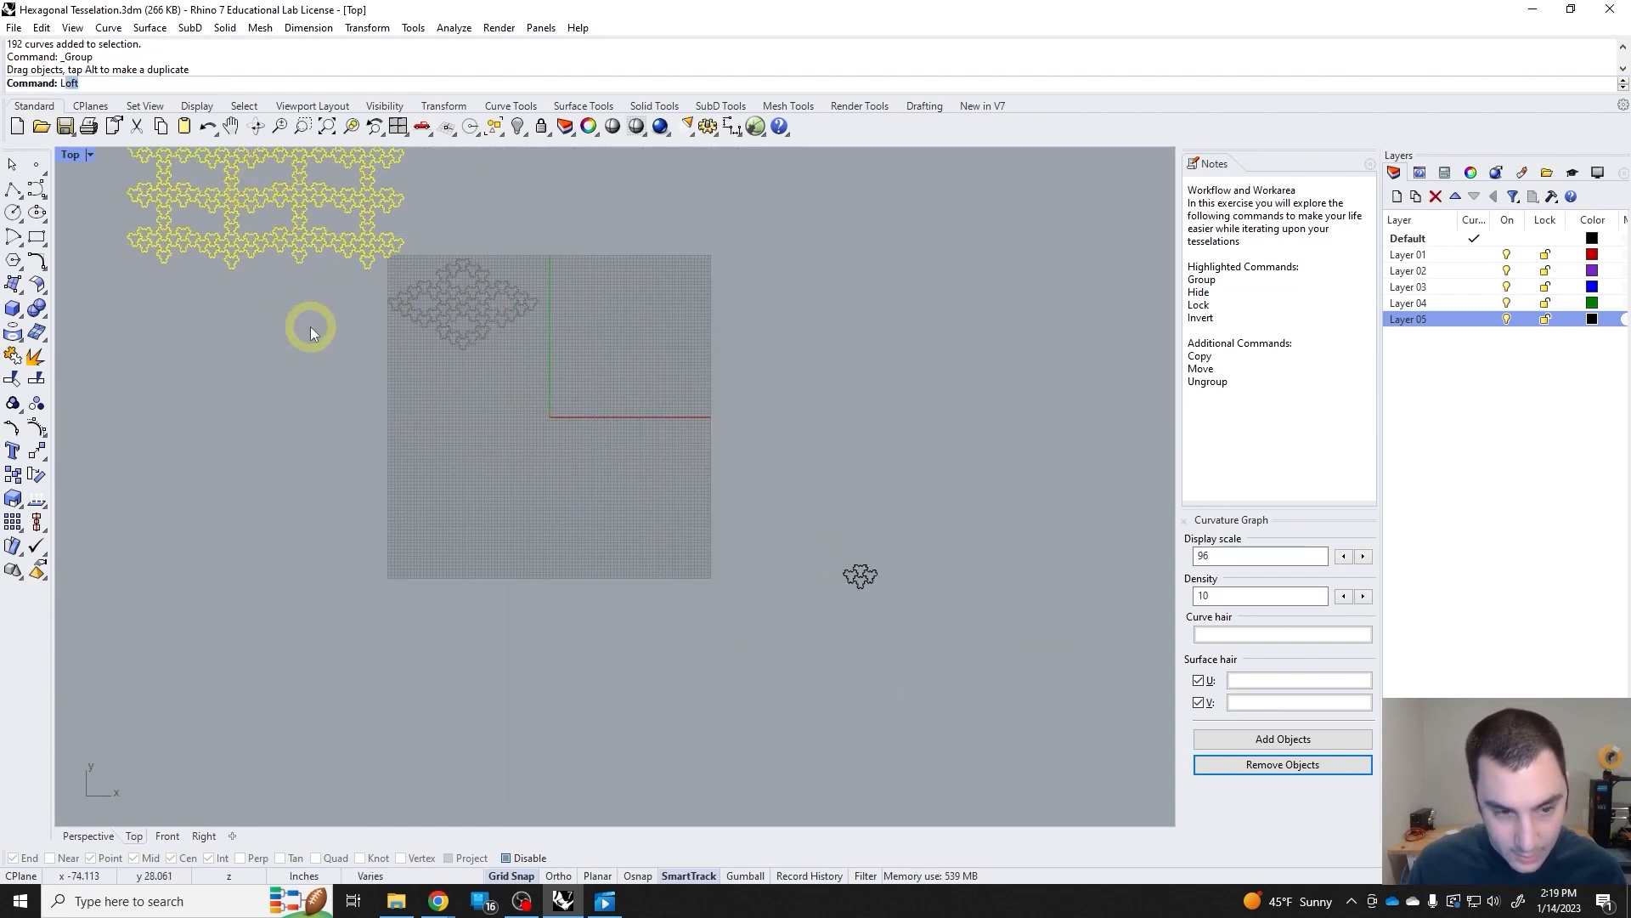
type("ock")
key("Return")
Bring the loose four-tile cluster from outside the grid to the area beside the origin.
scroll(311, 326, "down", 6)
right_click_drag(322, 256, 491, 401)
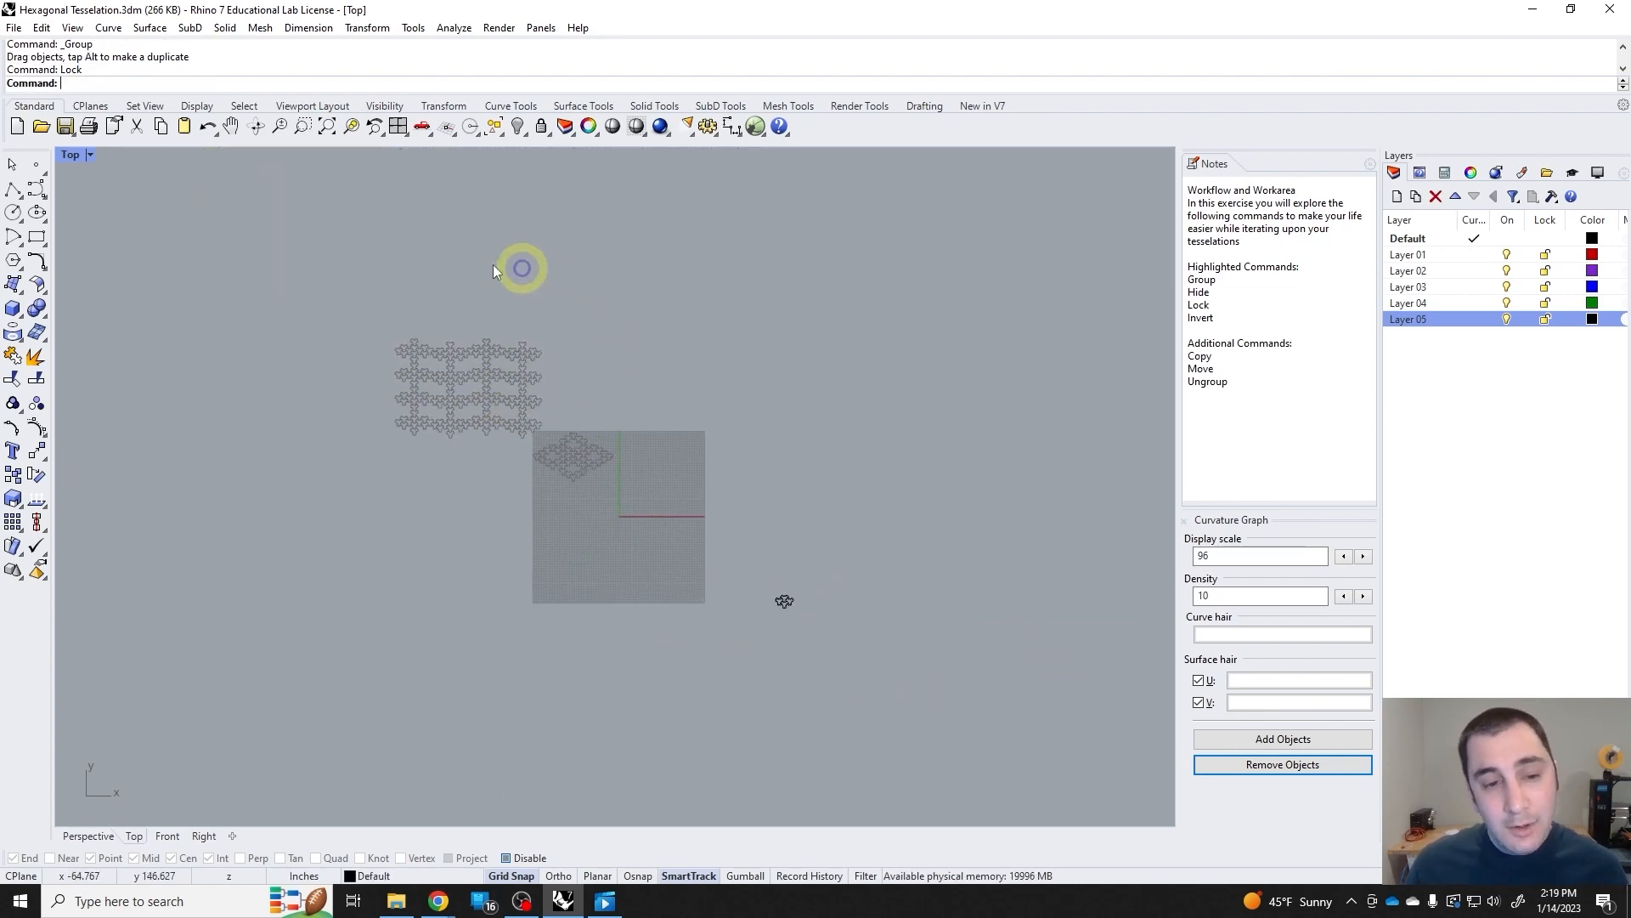
left_click_drag(785, 603, 624, 518)
scroll(624, 516, "up", 8)
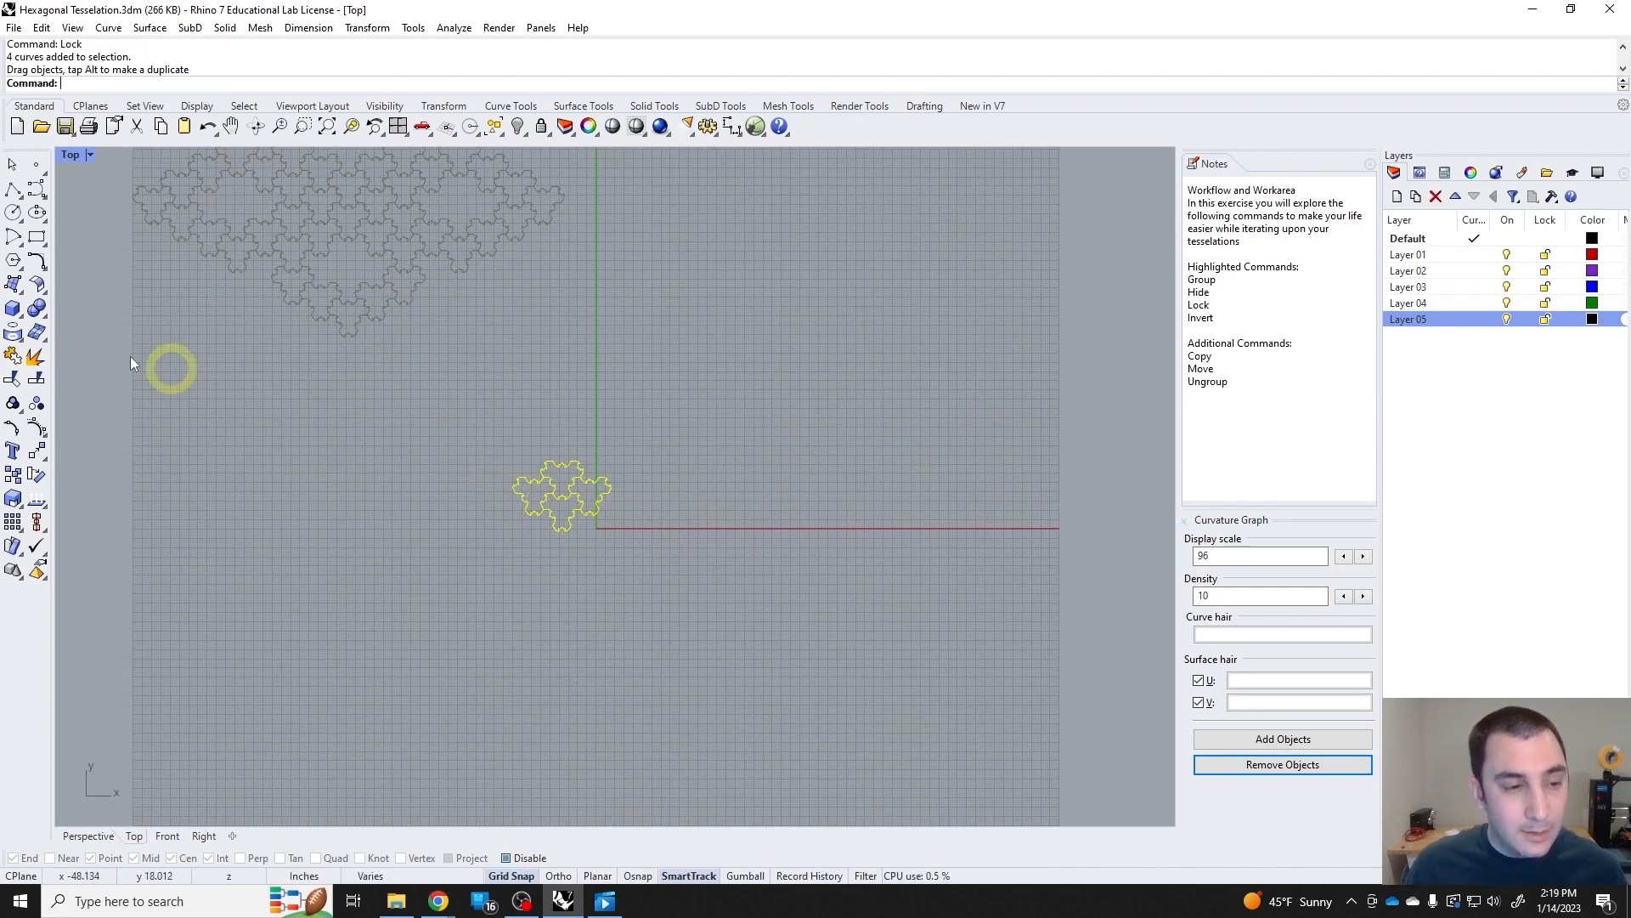
Move the four-tile cluster from the vertex where its central tiles meet onto the origin.
left_click(35, 452)
scroll(565, 474, "up", 8)
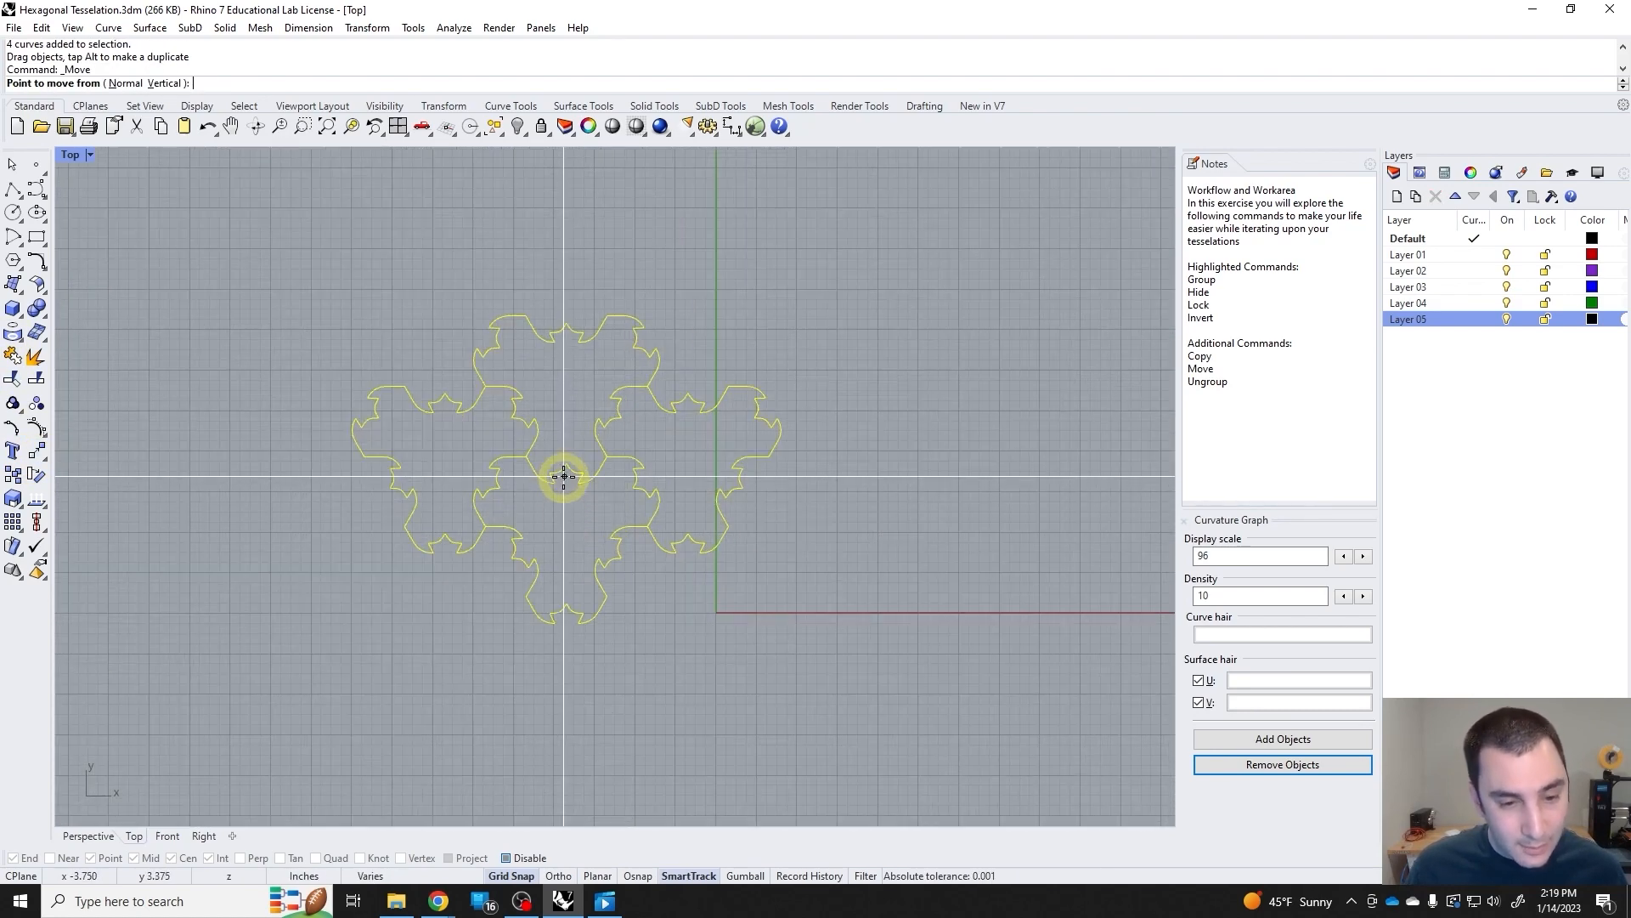
left_click(567, 463)
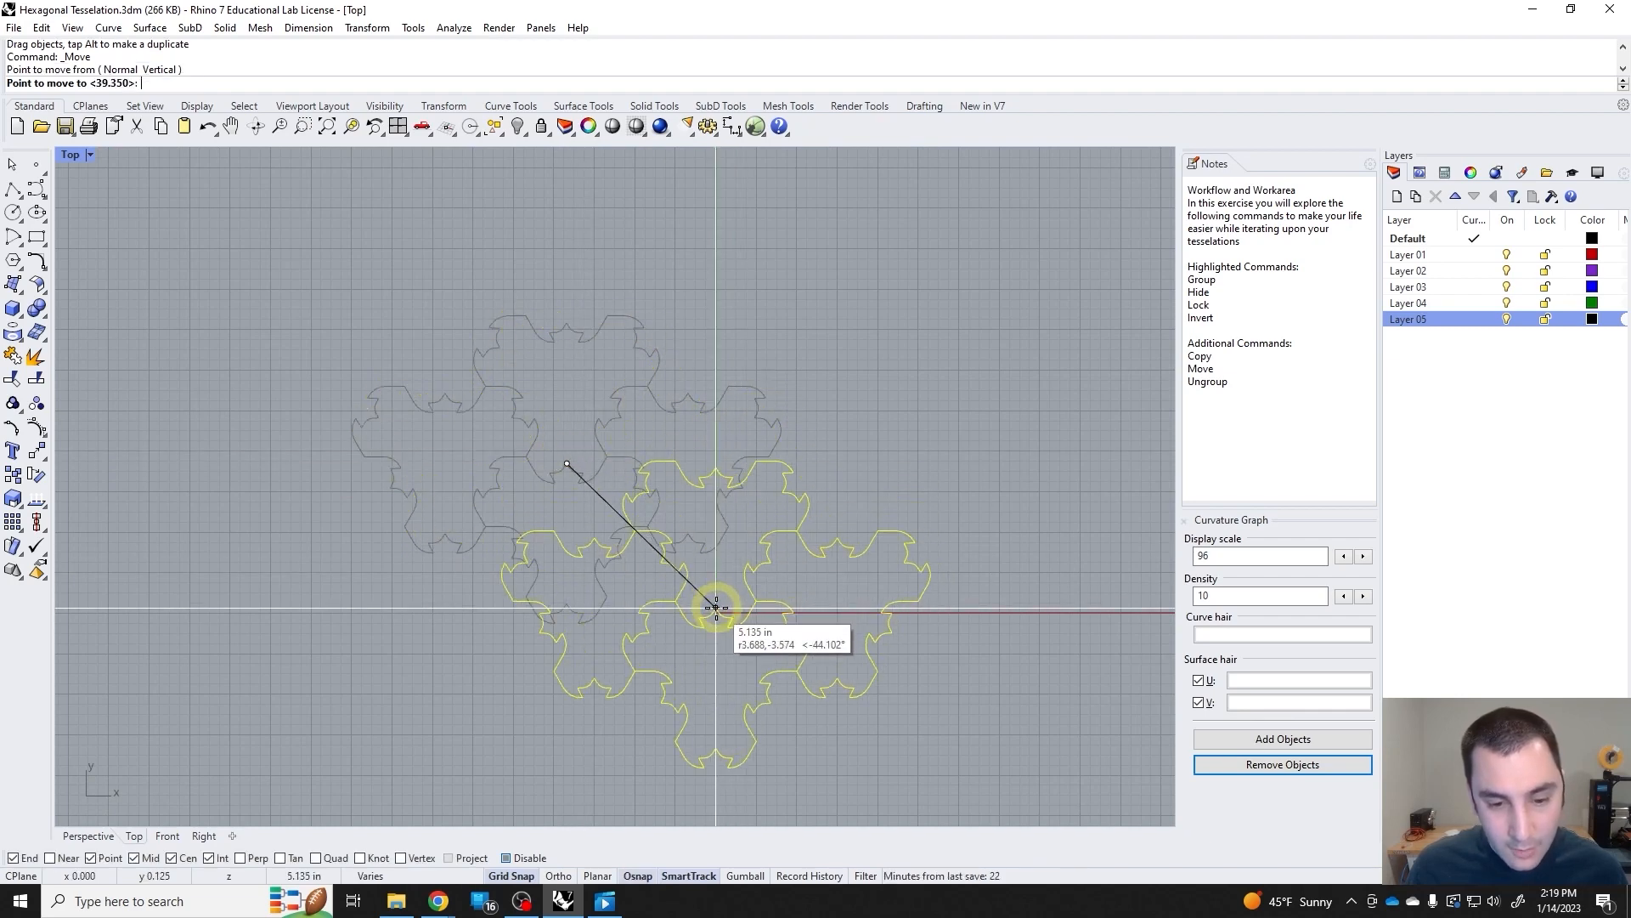
scroll(717, 610, "up", 6)
left_click(712, 618)
scroll(680, 587, "down", 10)
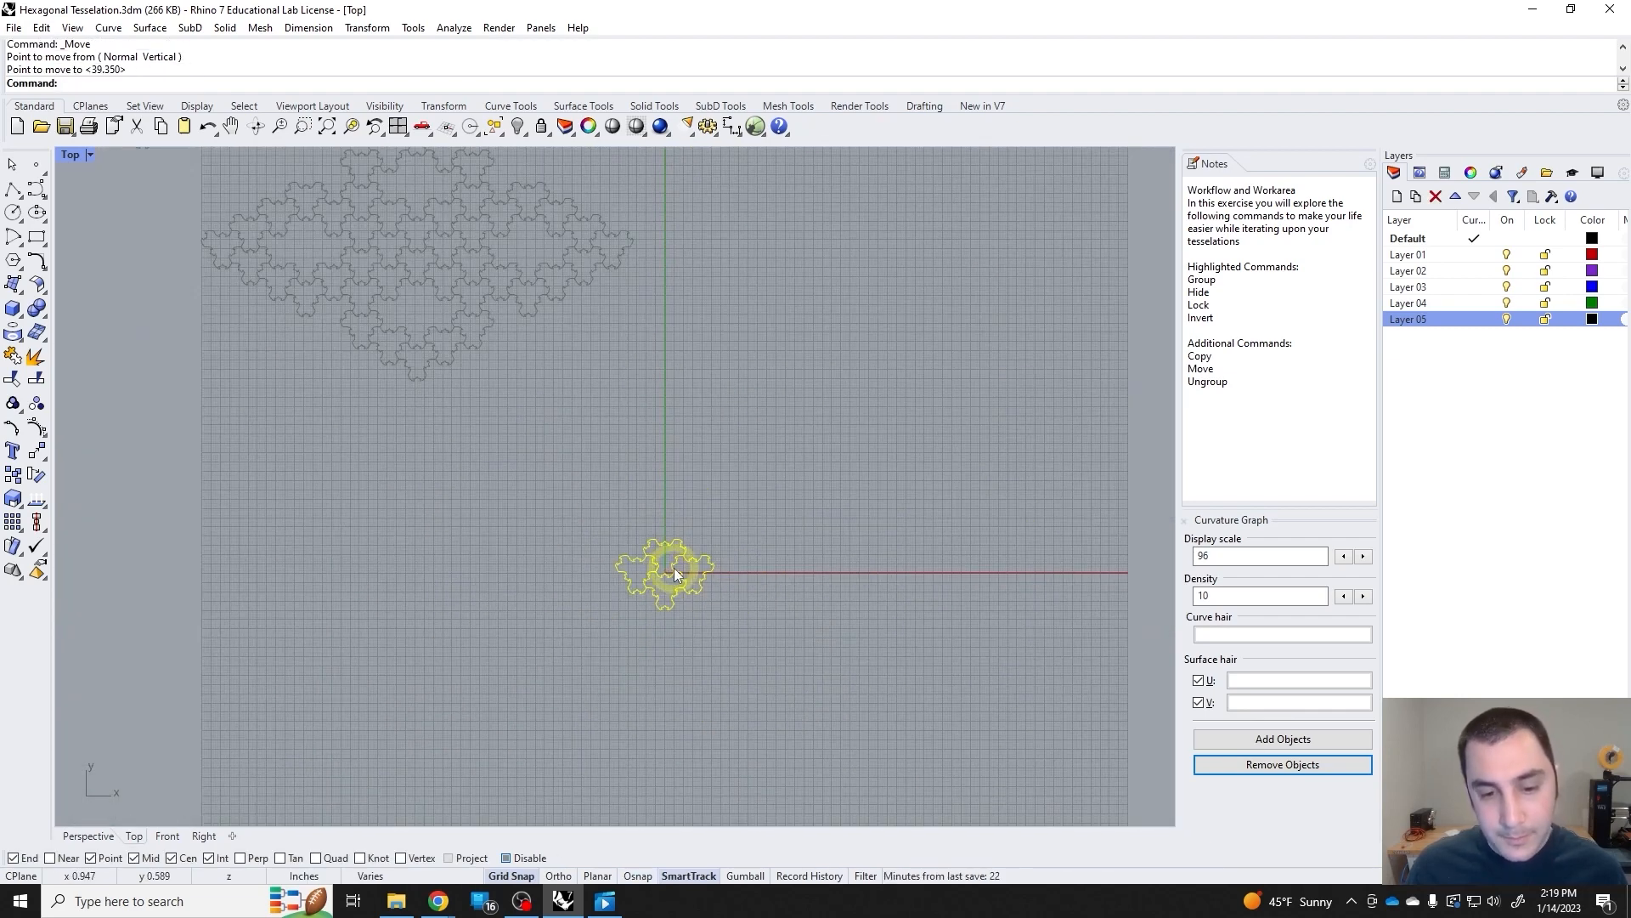
scroll(641, 534, "down", 6)
right_click_drag(553, 443, 652, 502)
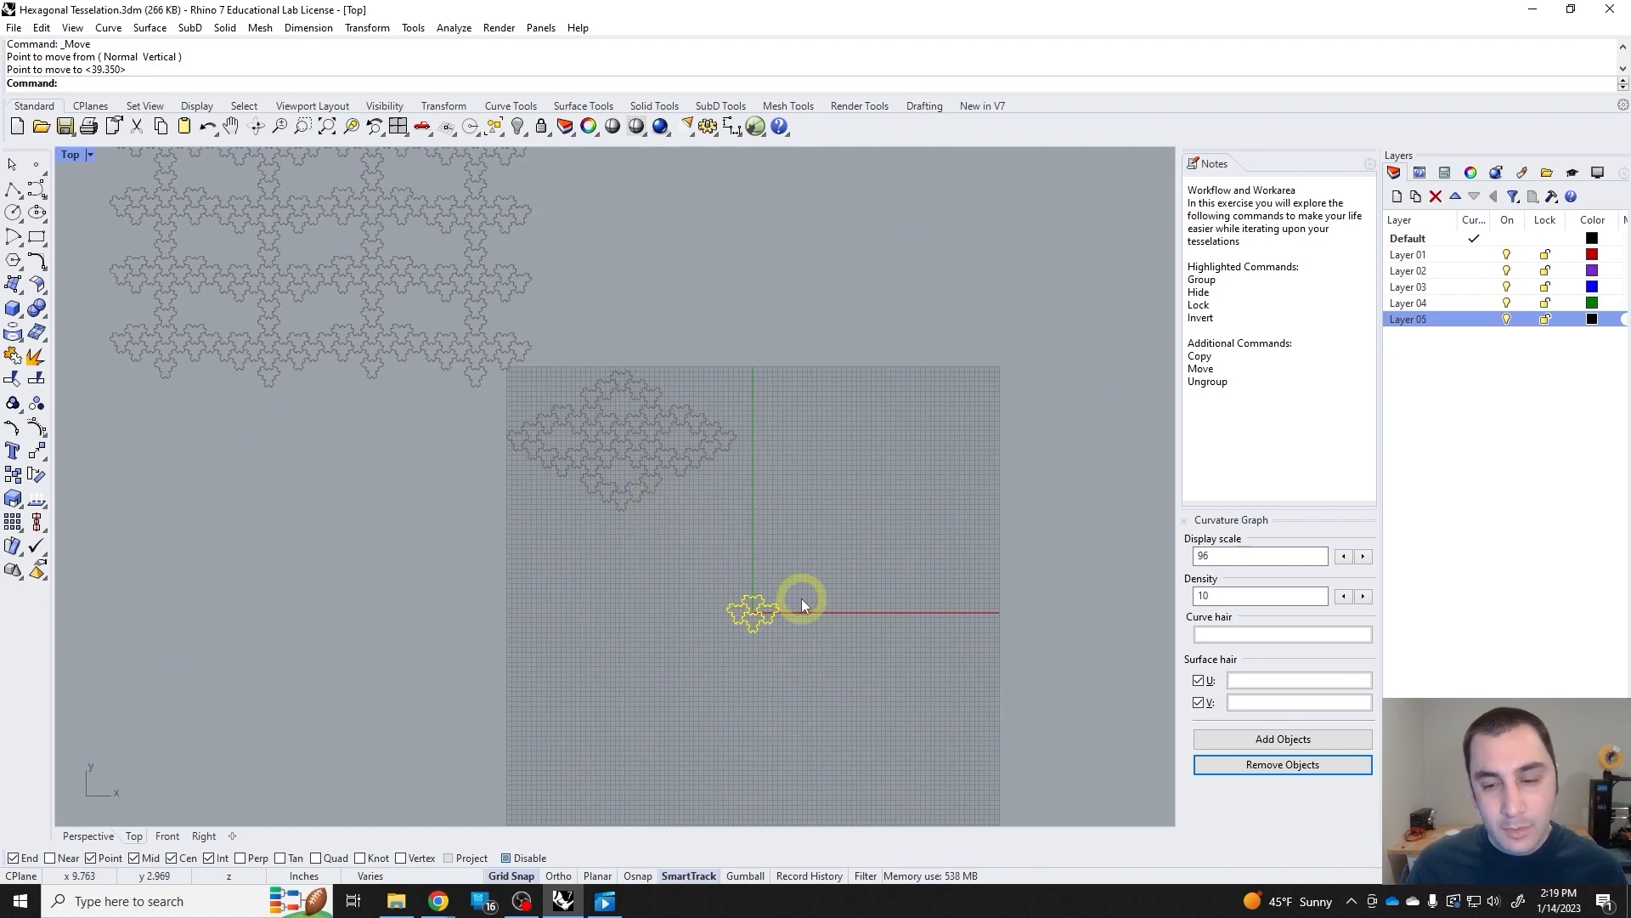
scroll(802, 599, "up", 4)
scroll(784, 617, "up", 4)
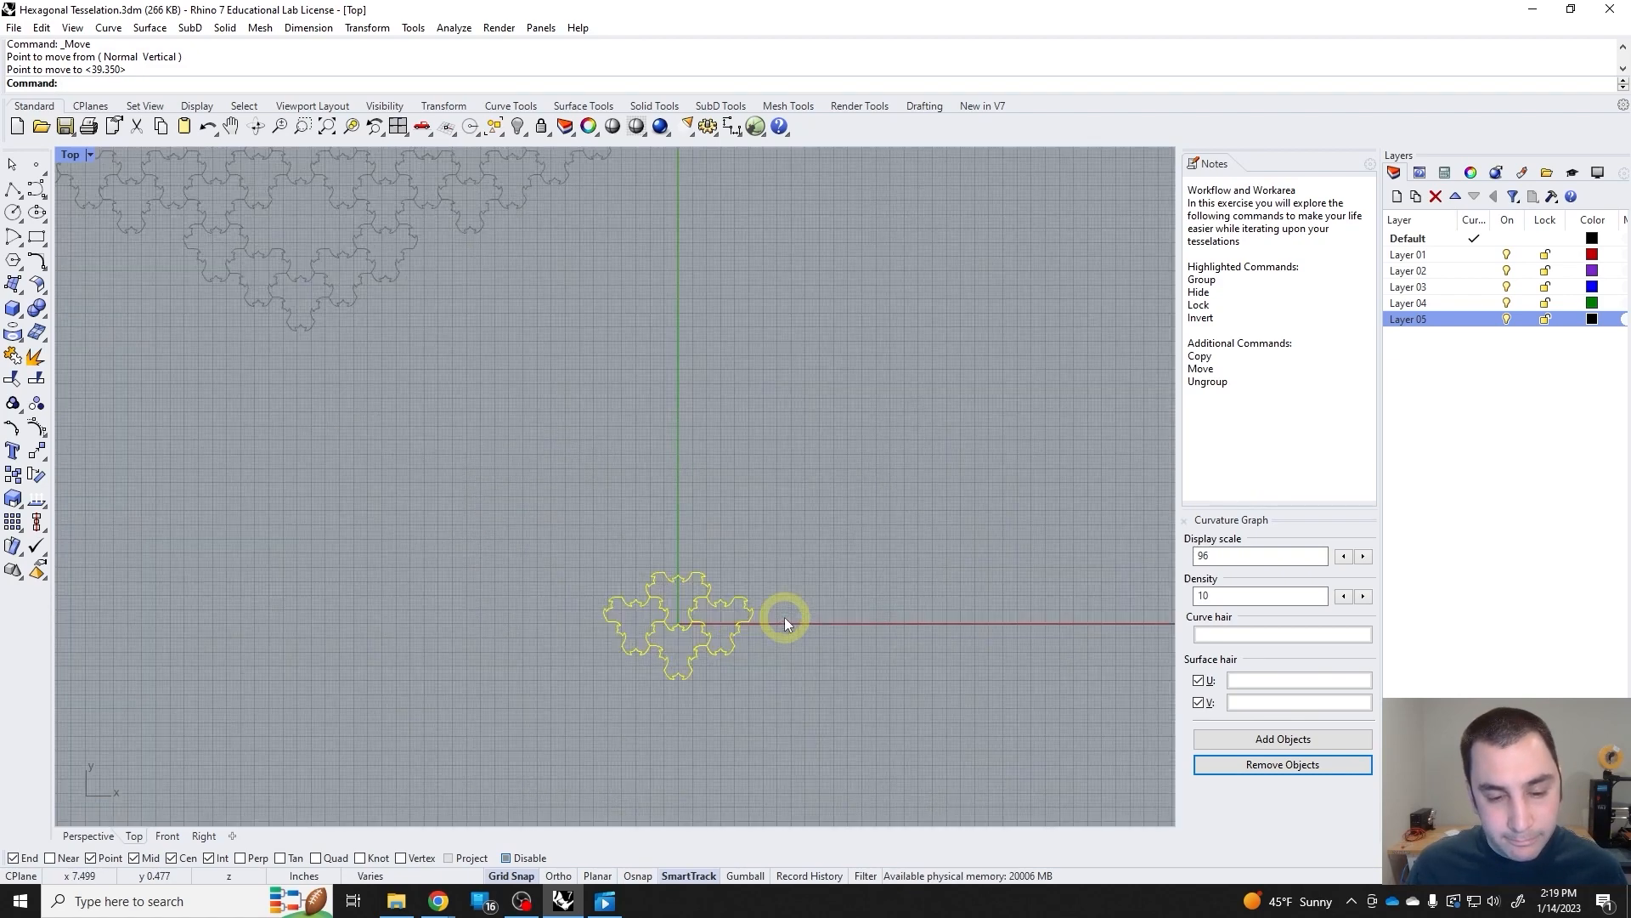
scroll(430, 526, "down", 2)
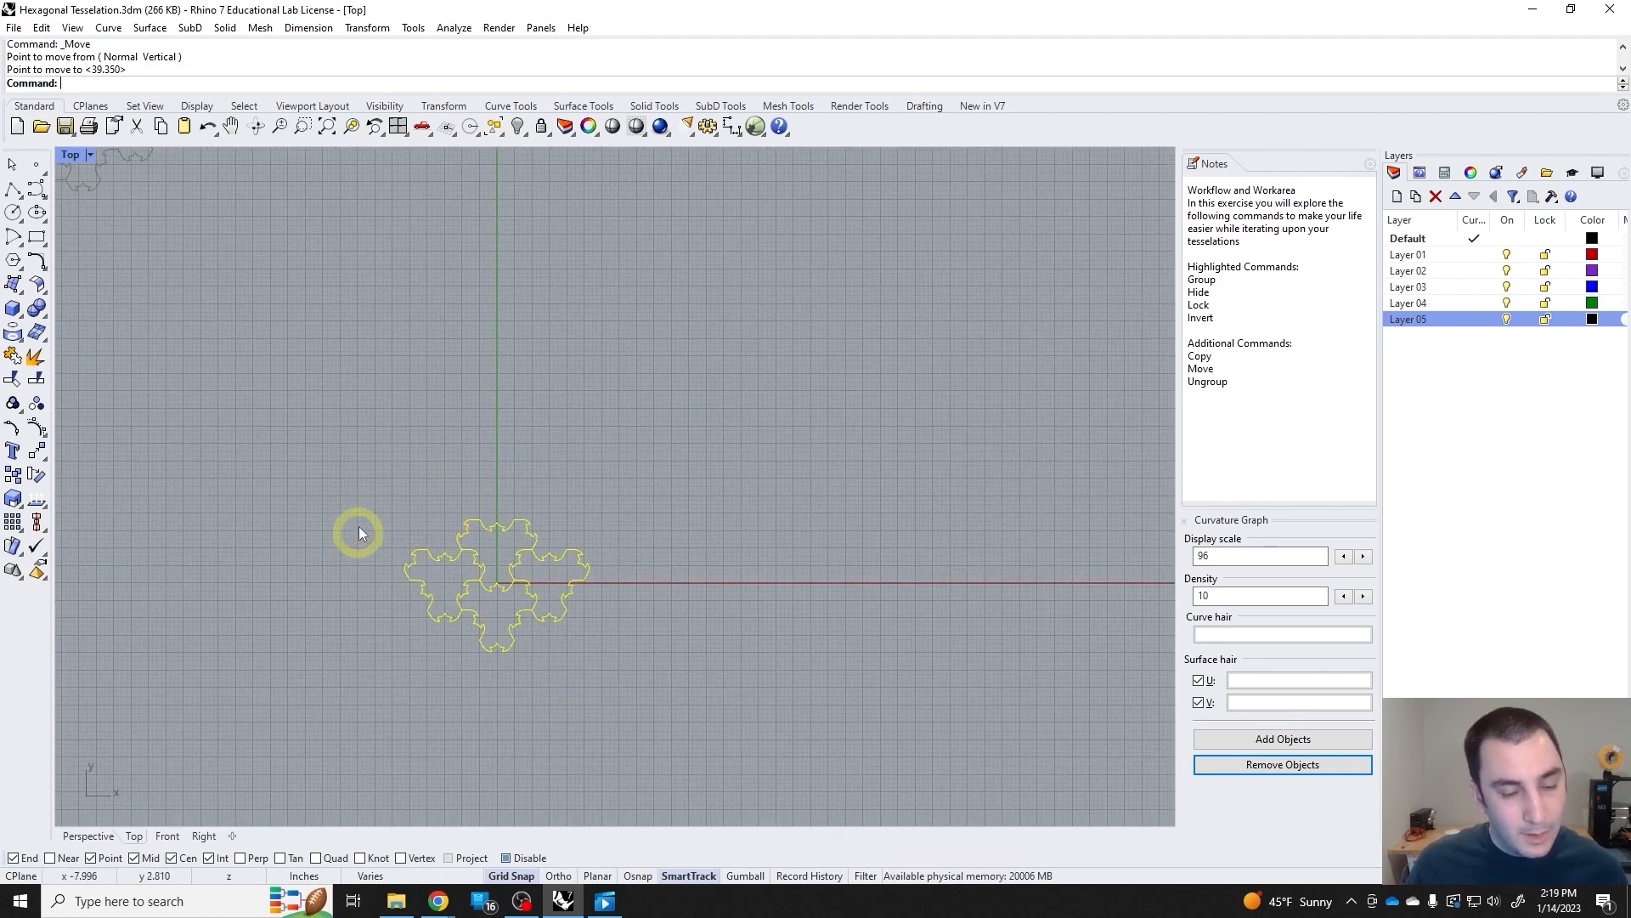
Group the four-tile cluster and copy it directly above itself so the copy interlocks with the original.
left_click(12, 474)
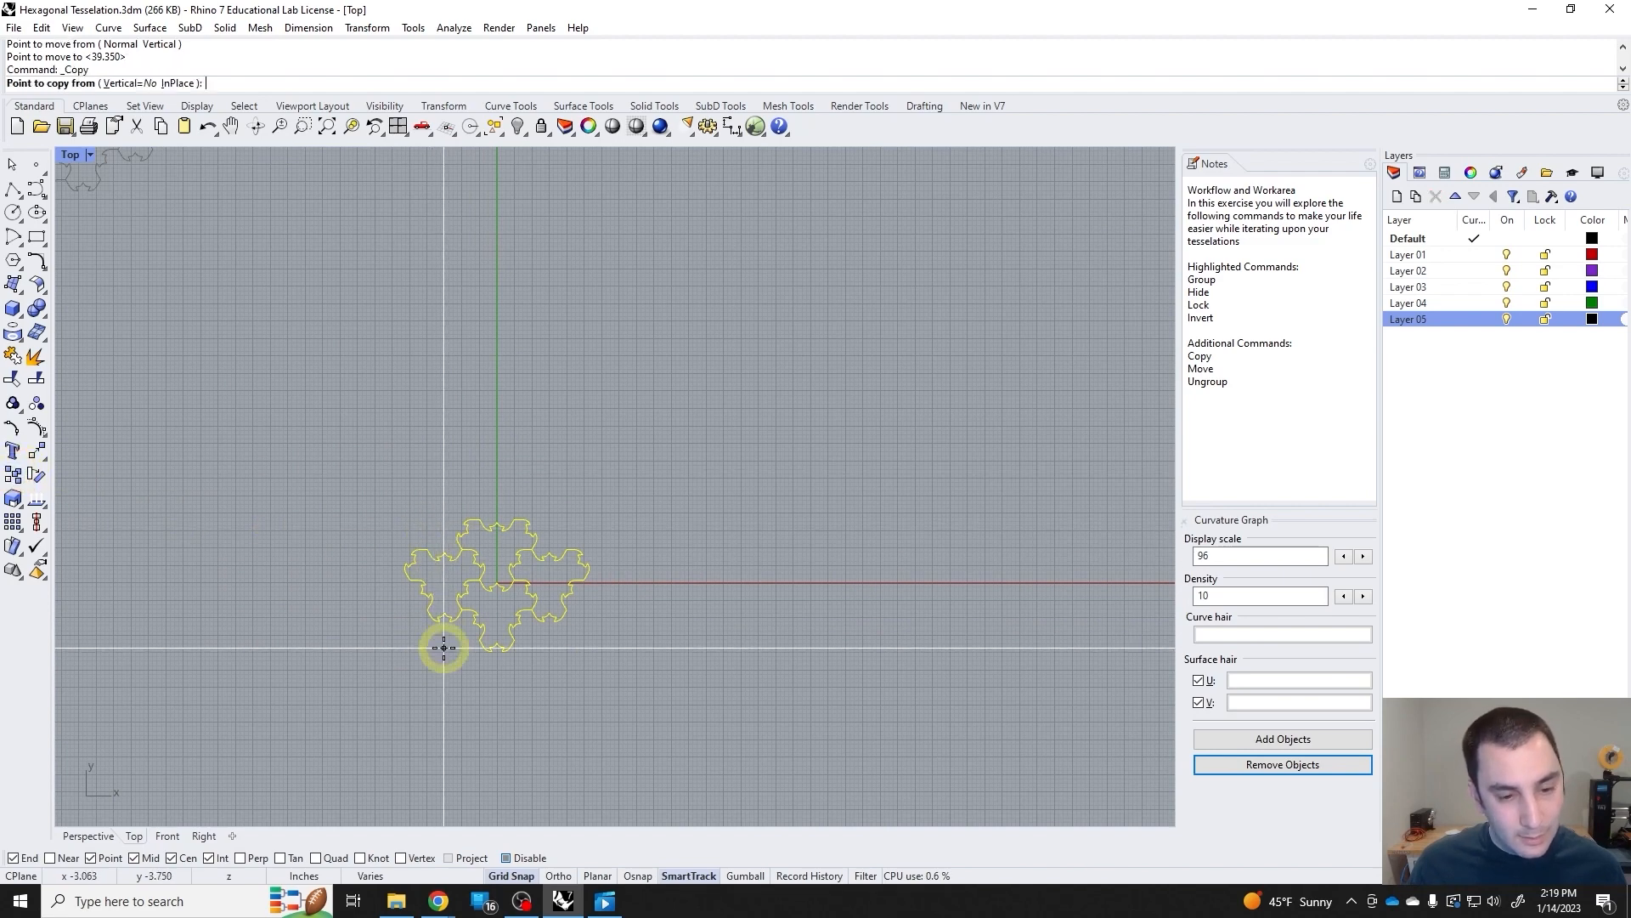
key("ctrl+g")
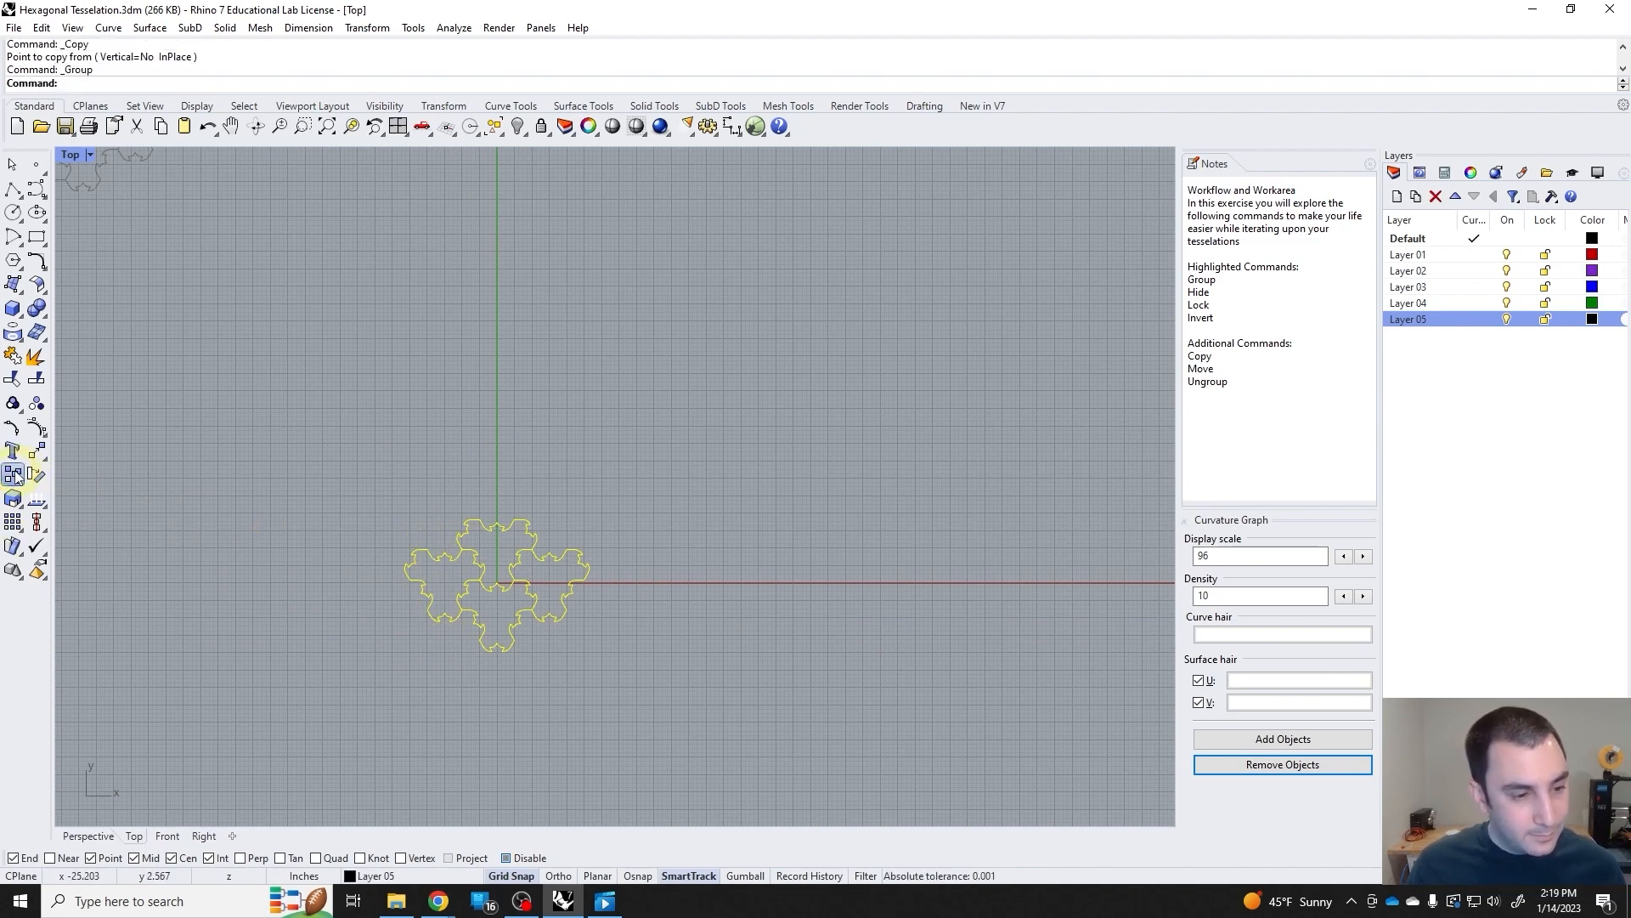
left_click(15, 474)
scroll(509, 646, "up", 5)
left_click(526, 654)
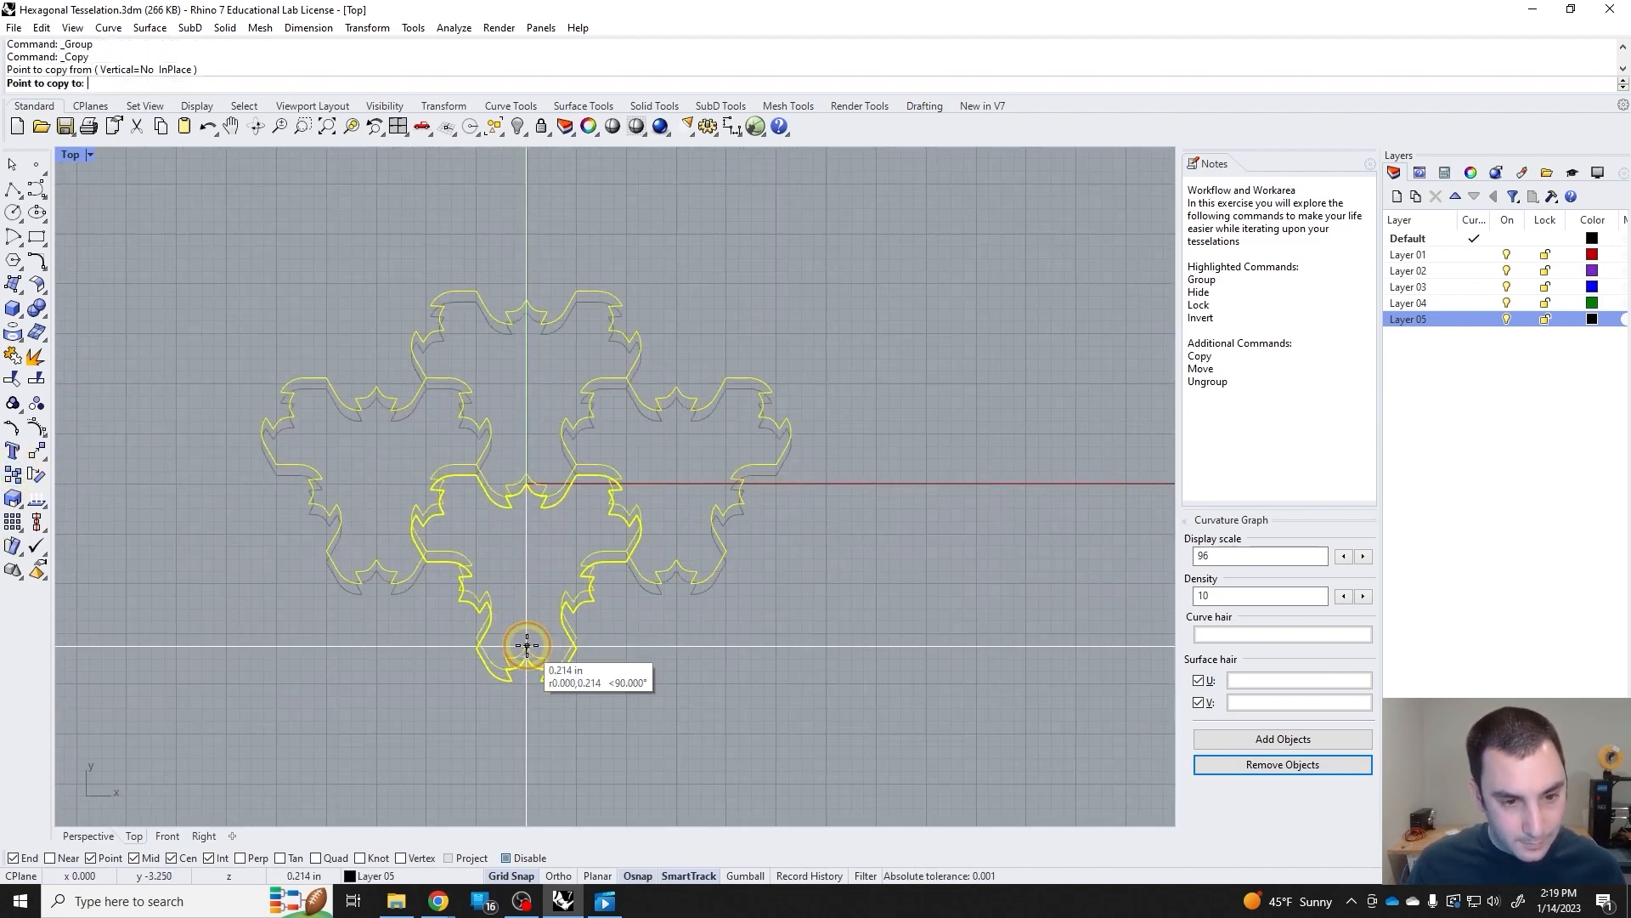
scroll(527, 646, "down", 3)
left_click(527, 309)
scroll(583, 444, "down", 3)
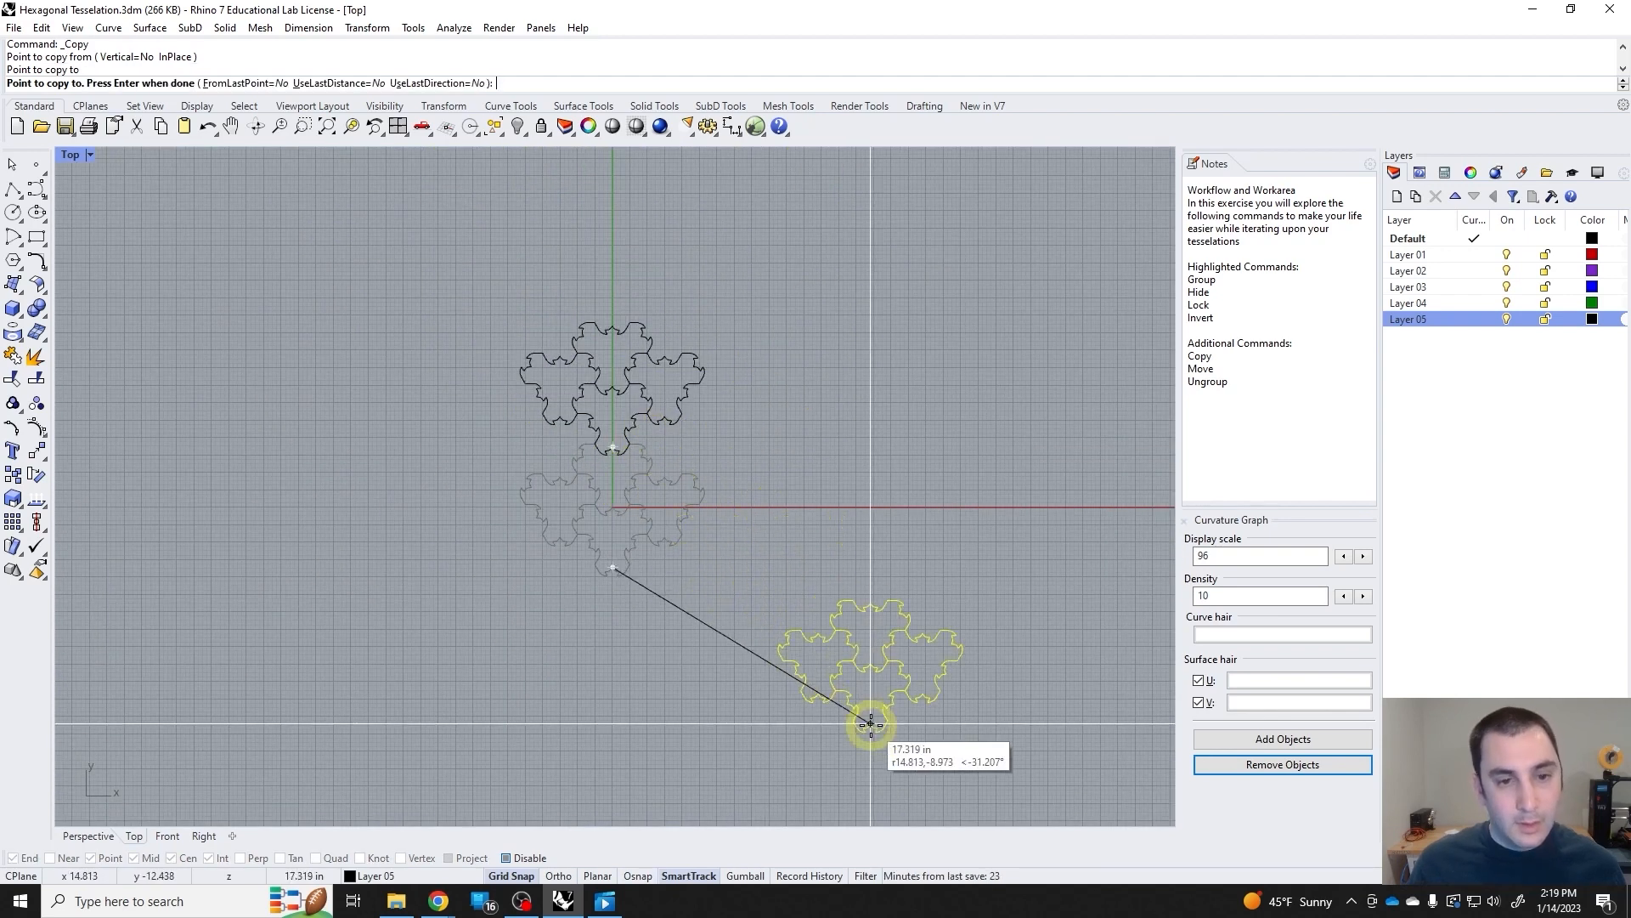
right_click(701, 674)
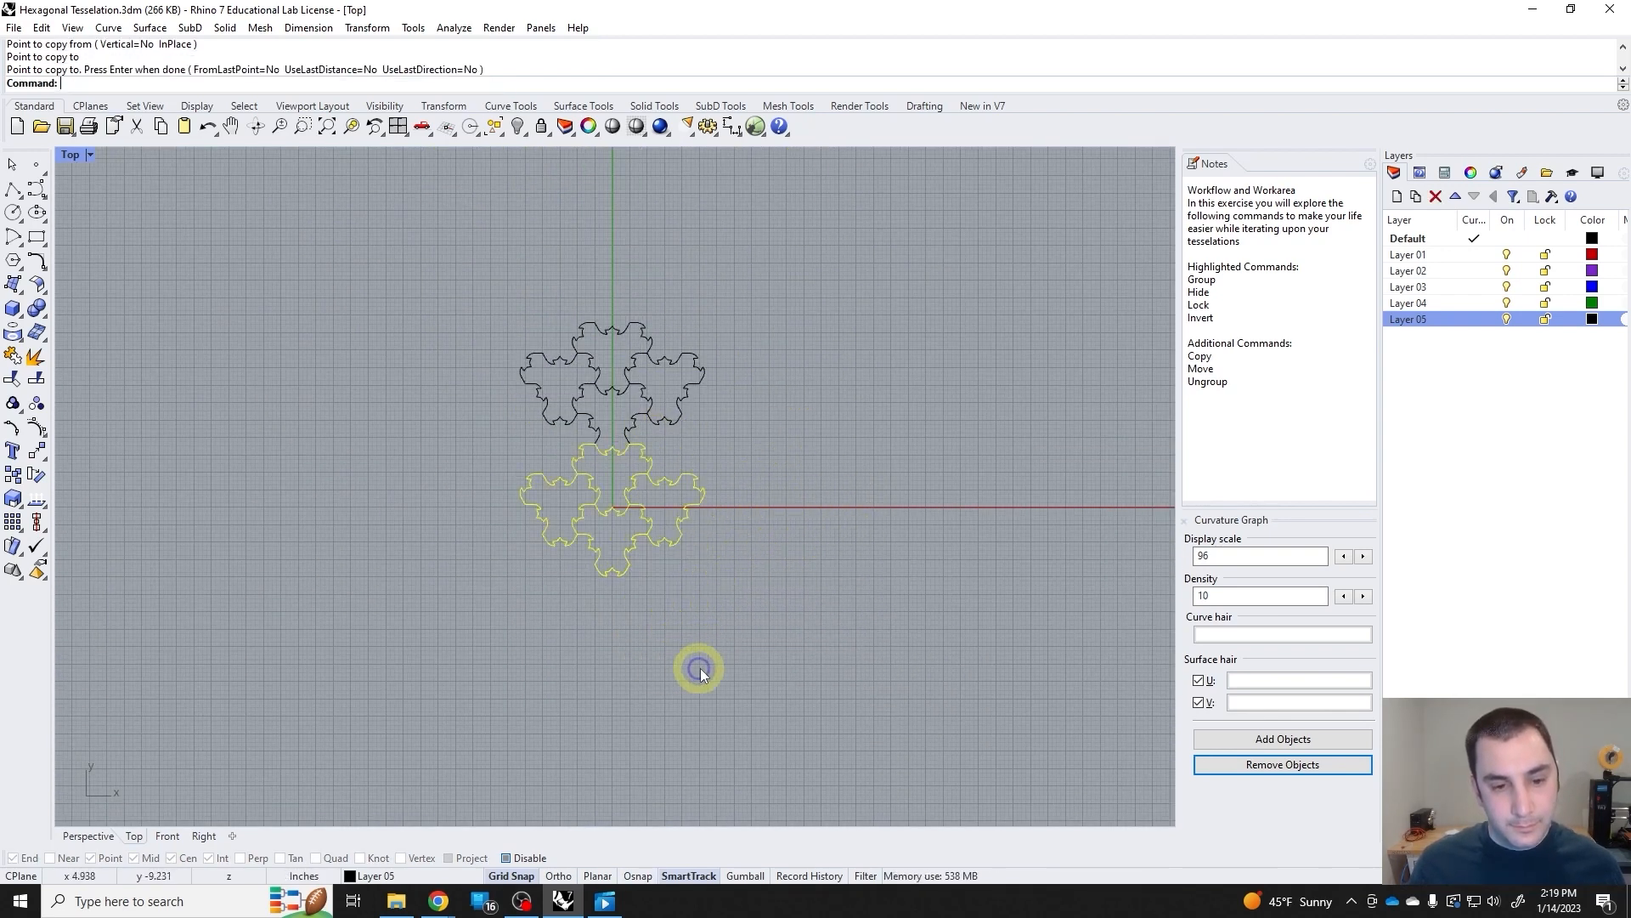
Copy the original cluster three times straight down, about 6.93 in apart, to extend the interlocking vertical column.
right_click(661, 619)
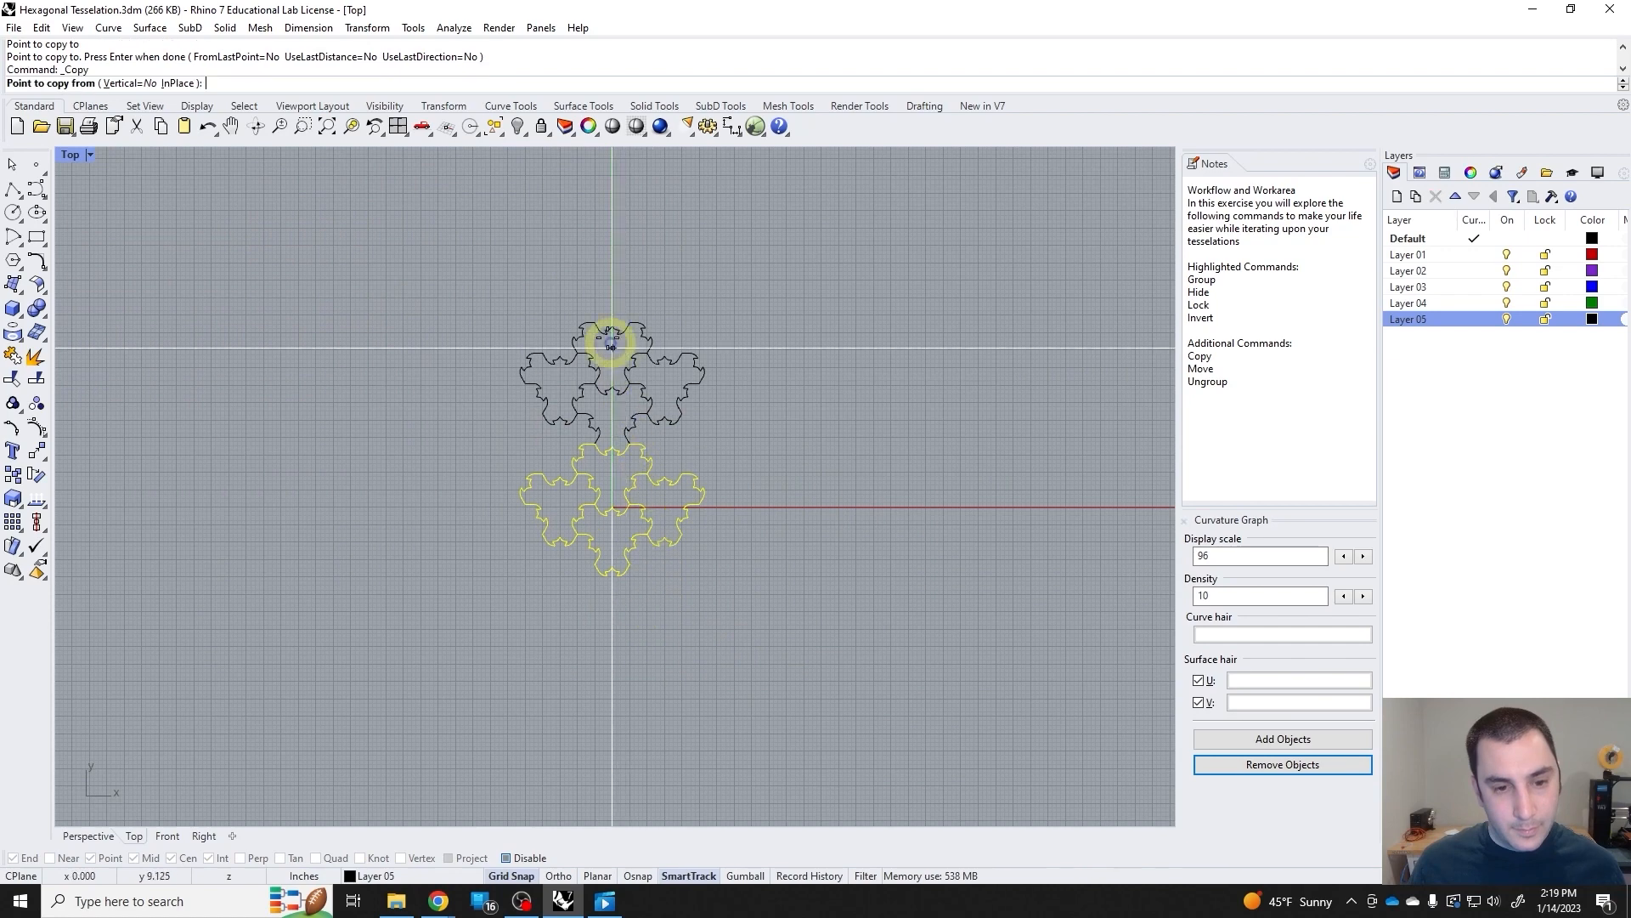
scroll(605, 510, "up", 4)
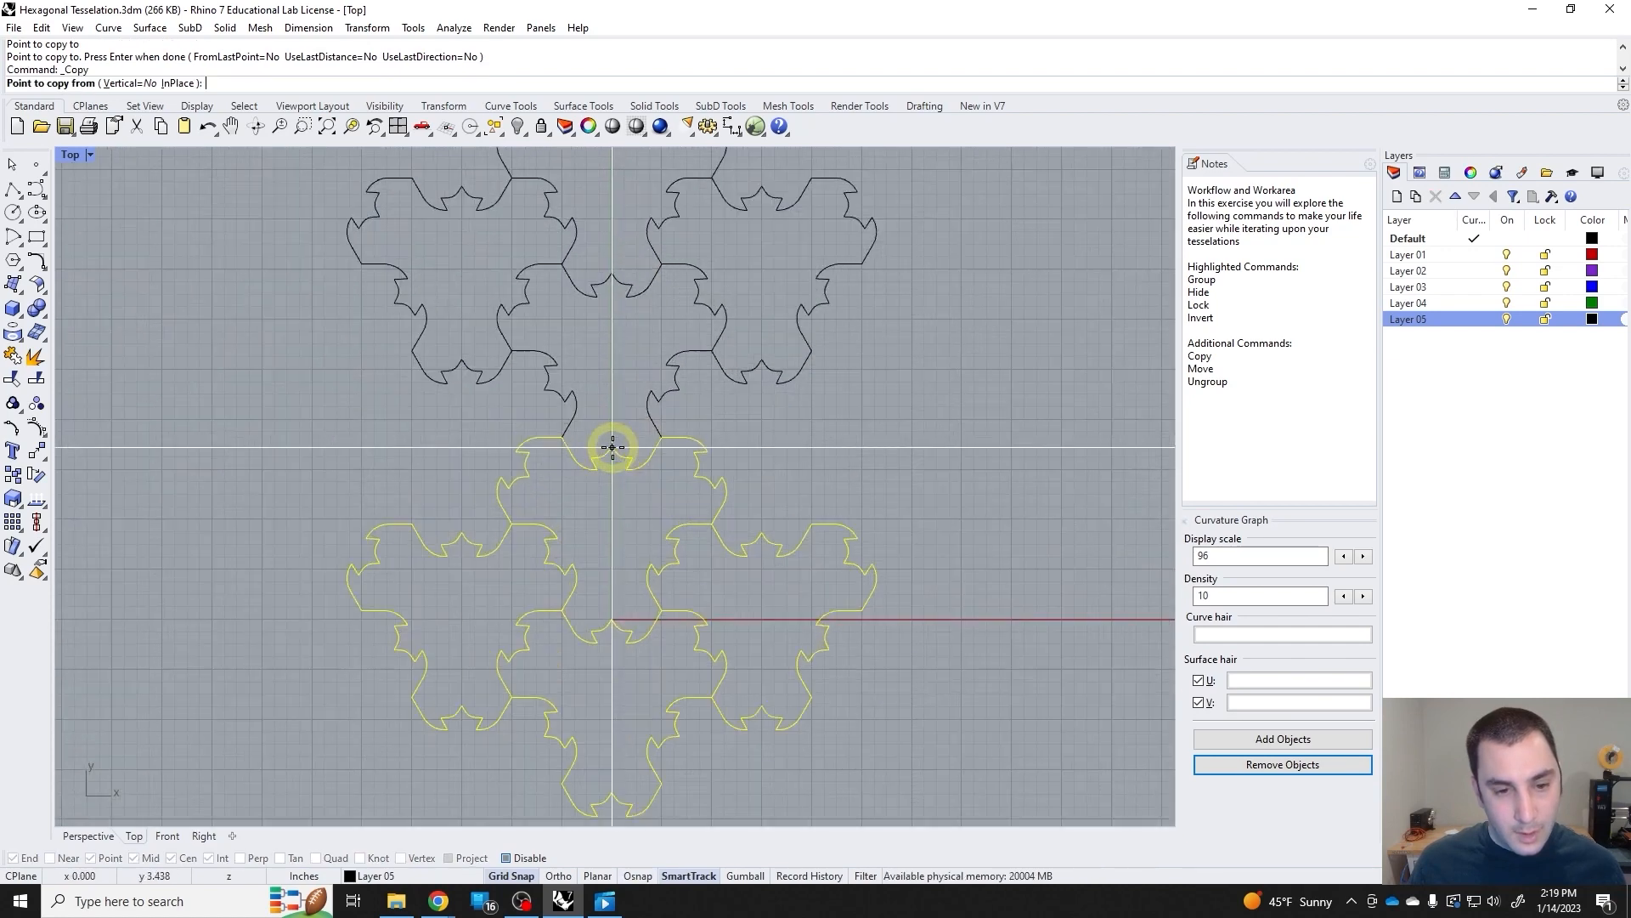
left_click(608, 464)
scroll(629, 544, "down", 4)
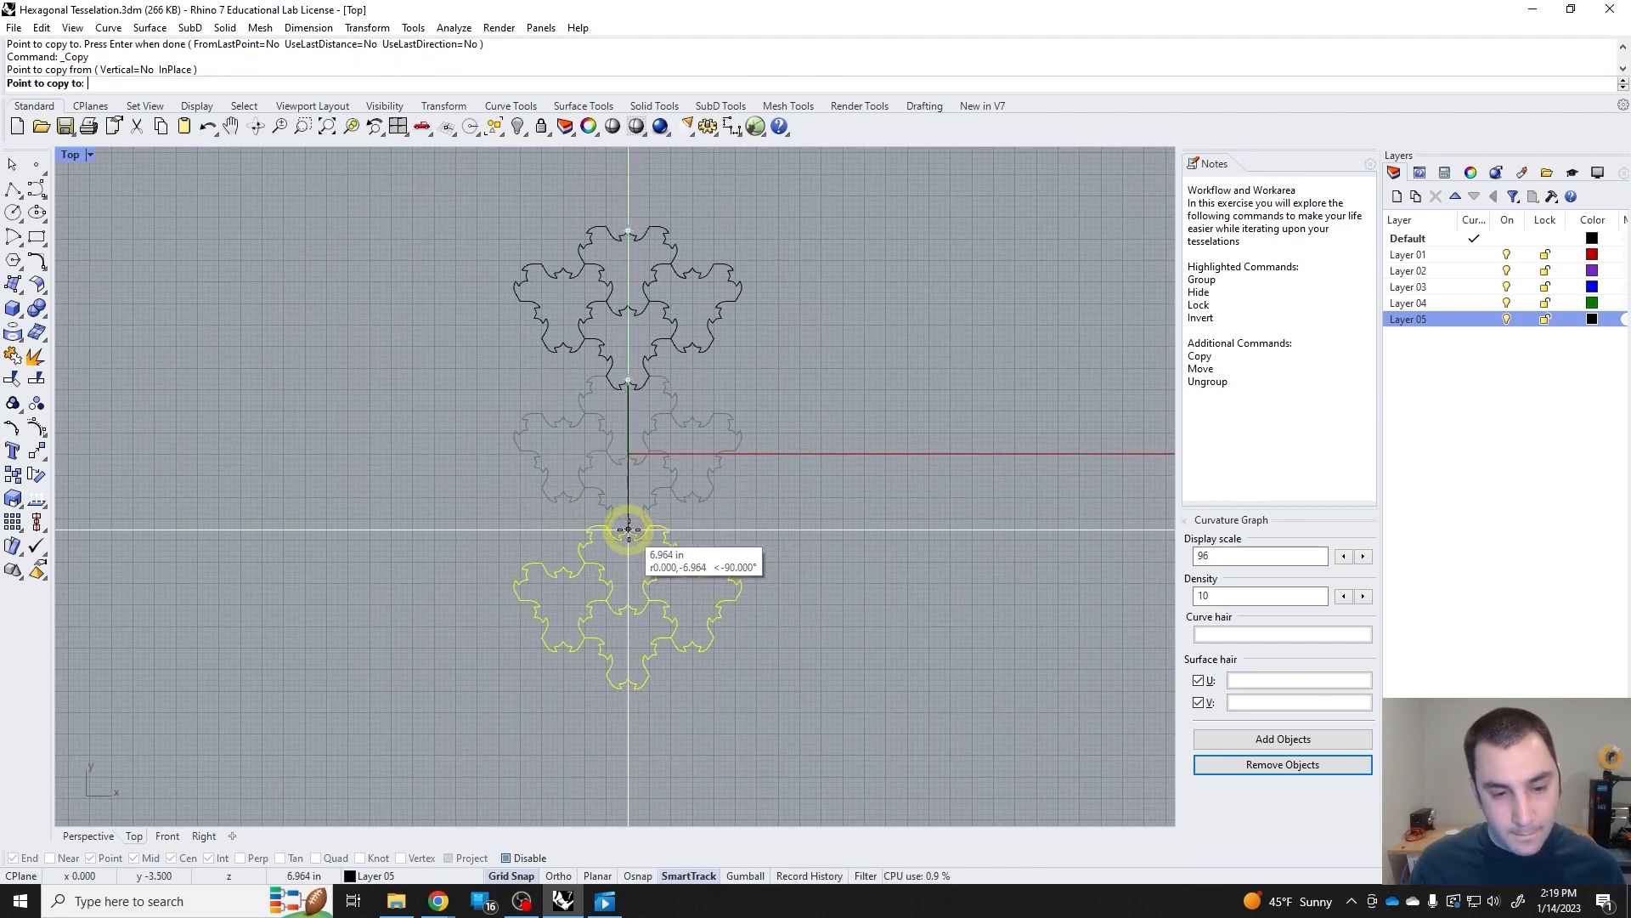
scroll(632, 544, "up", 5)
left_click(621, 496)
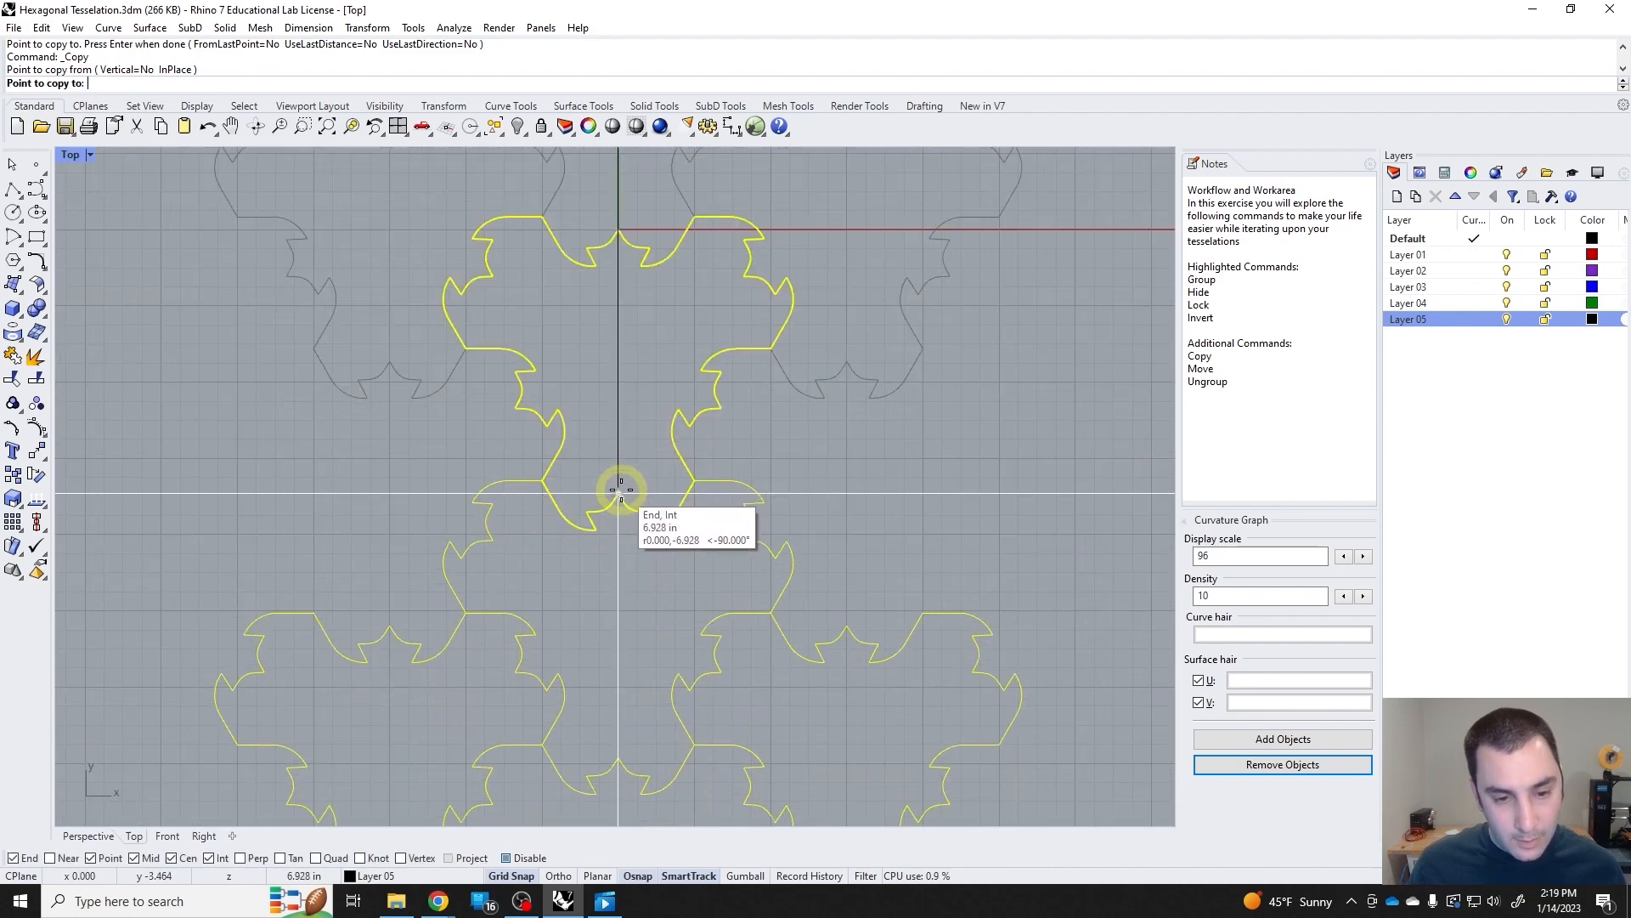
scroll(627, 501, "down", 5)
scroll(605, 498, "up", 5)
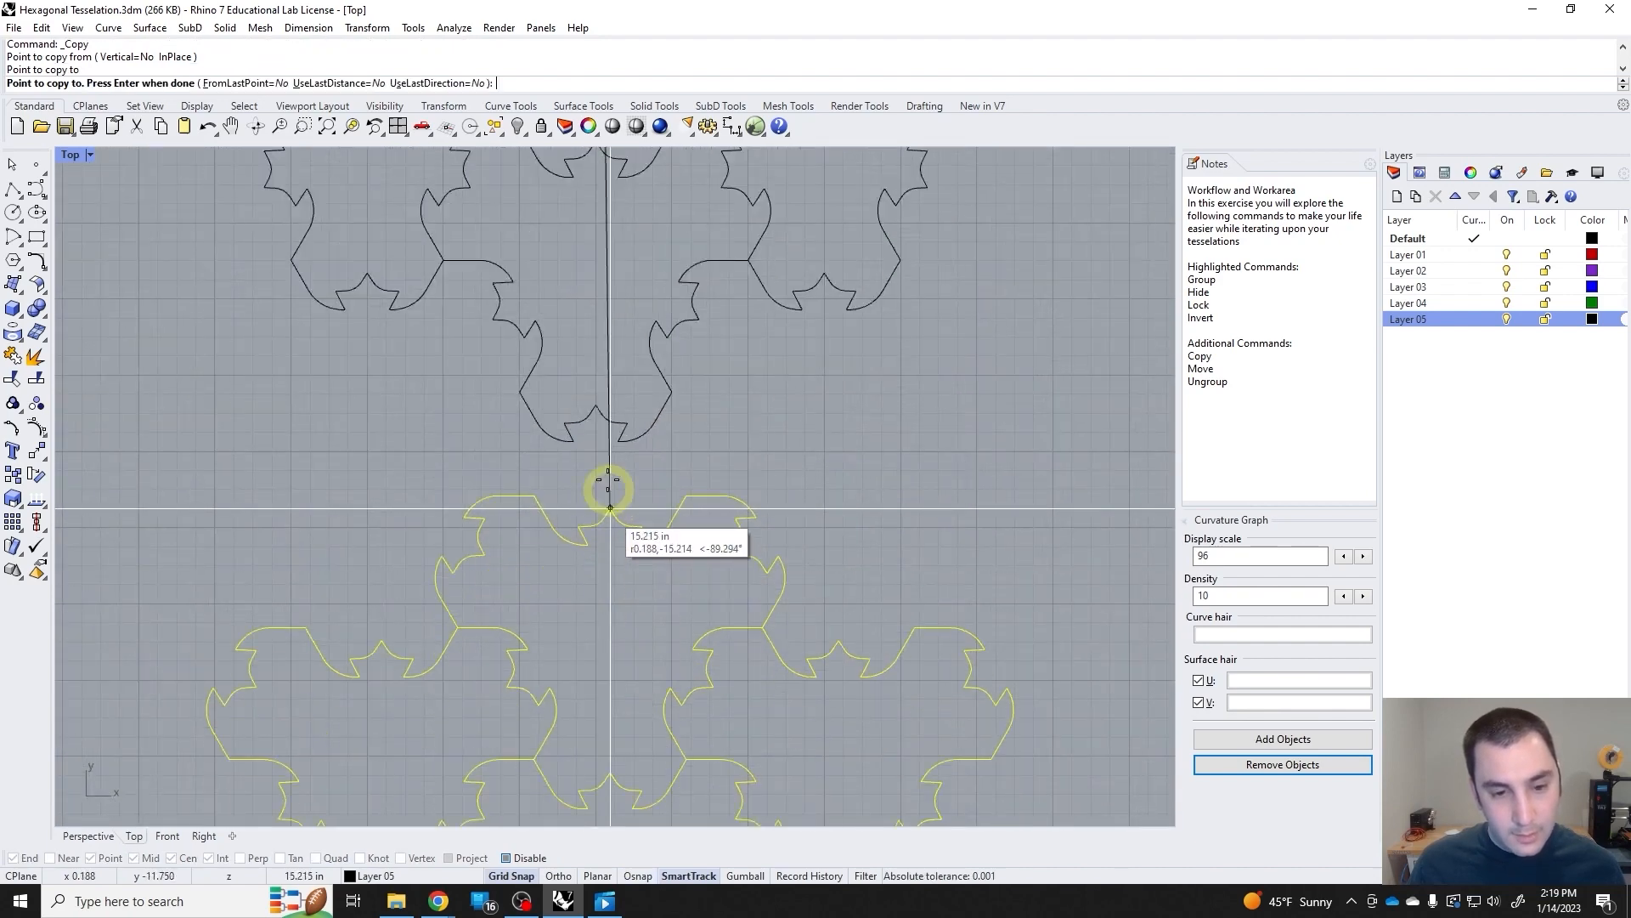
left_click(583, 408)
scroll(623, 476, "down", 5)
scroll(613, 571, "up", 5)
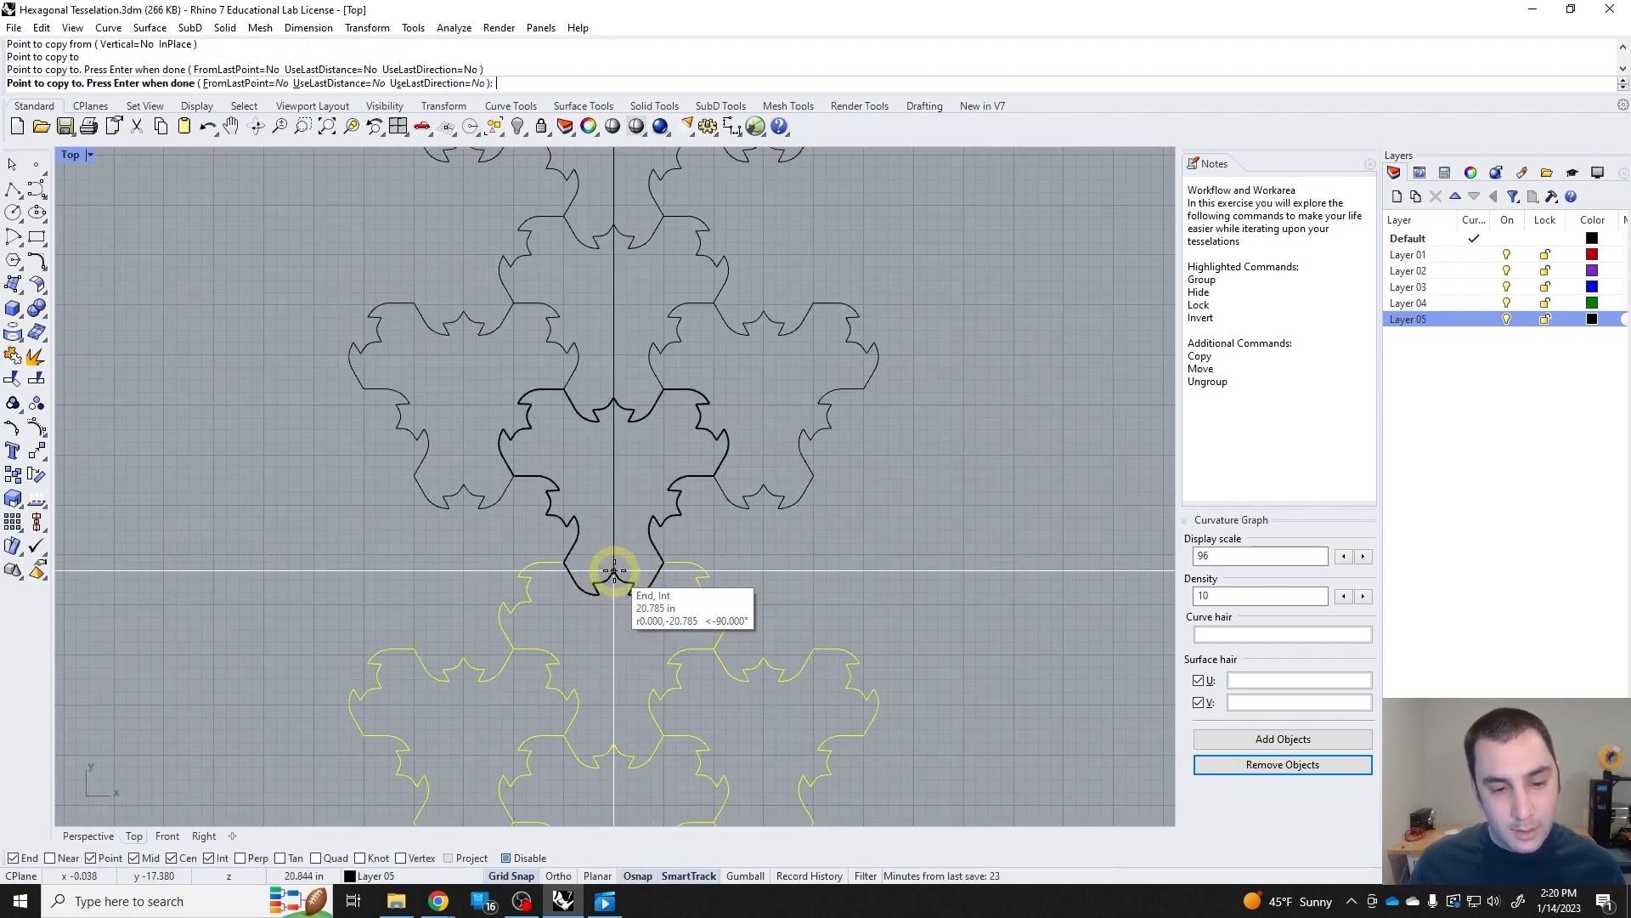
left_click(614, 570)
scroll(619, 570, "down", 8)
key("Return")
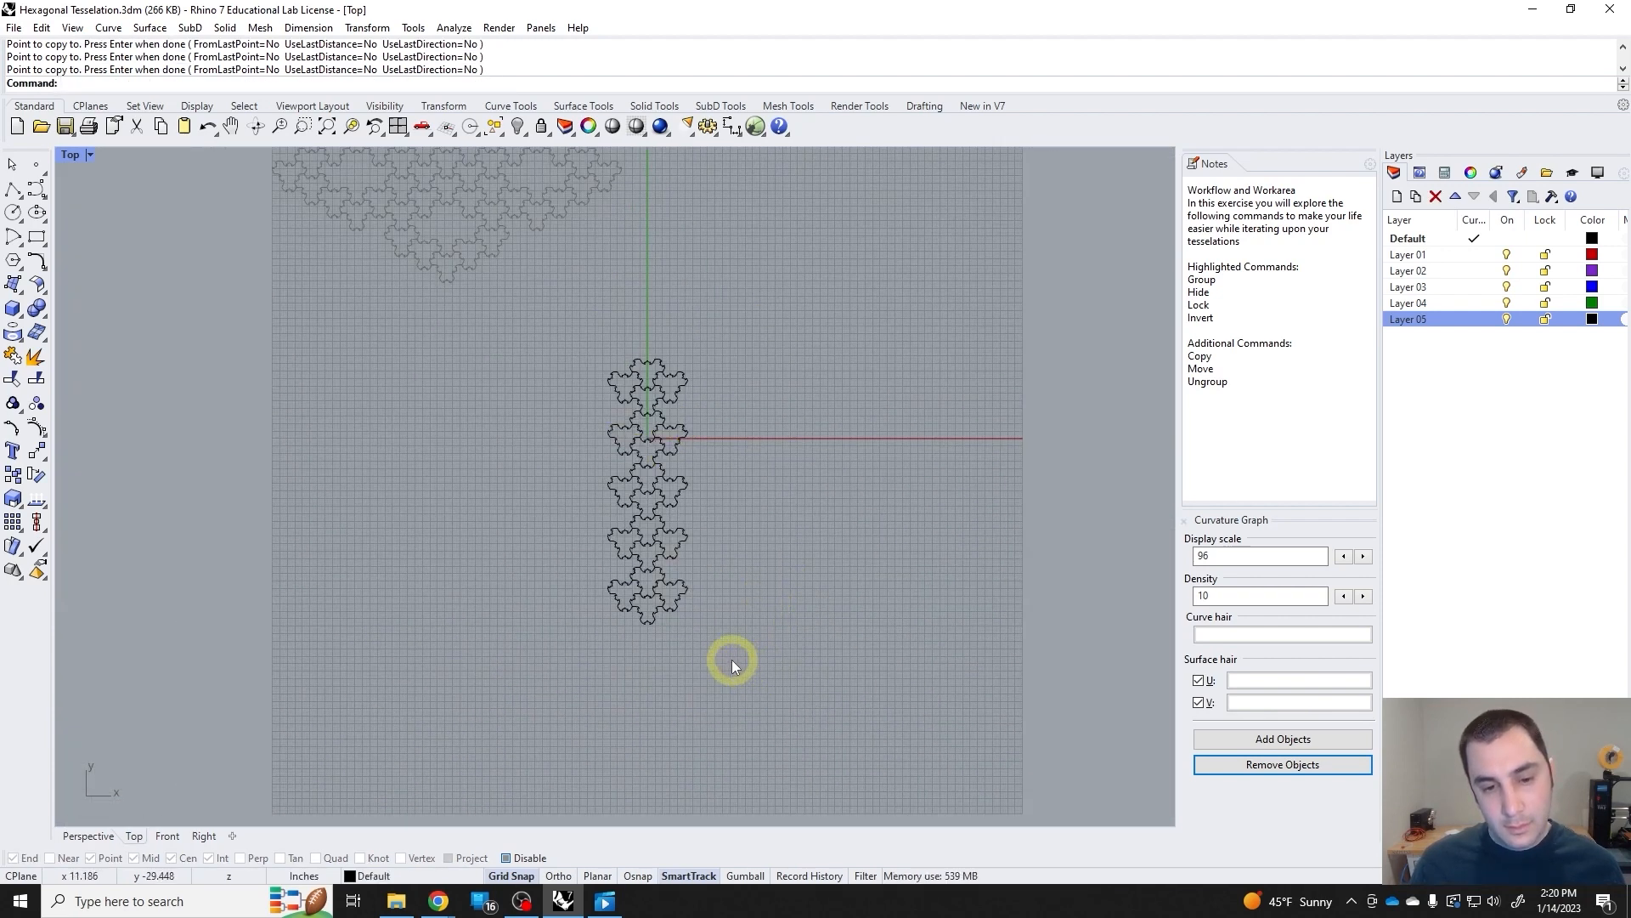
Copy the whole five-cluster column down and to its right so the two columns interlock.
left_click_drag(727, 659, 568, 360)
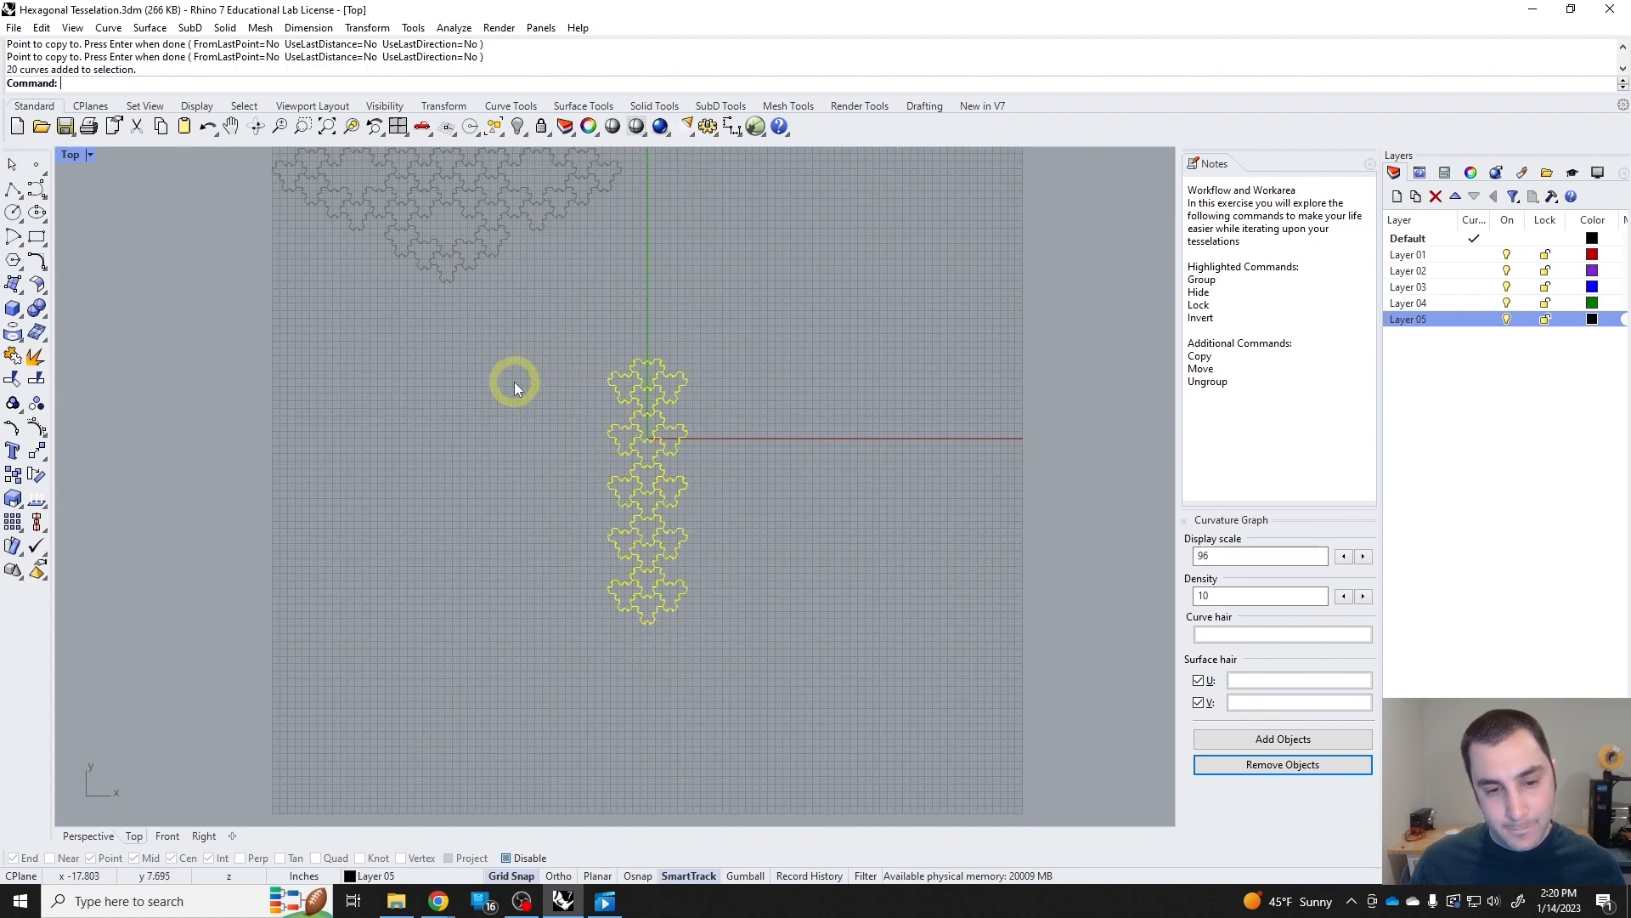
left_click(12, 451)
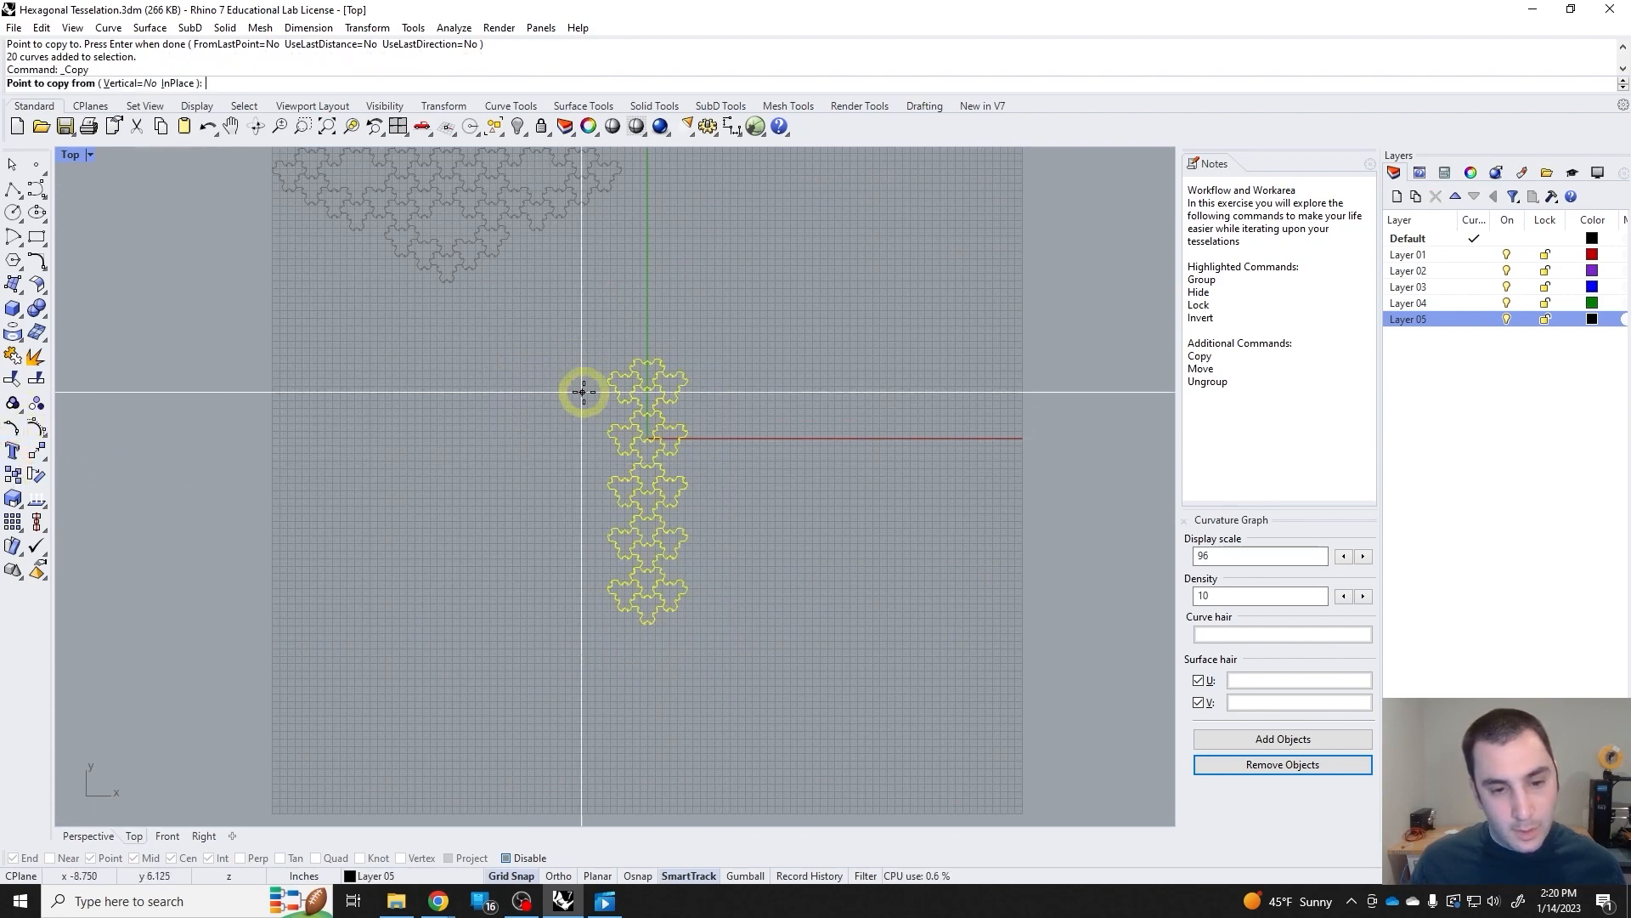
scroll(583, 390, "up", 7)
left_click(659, 347)
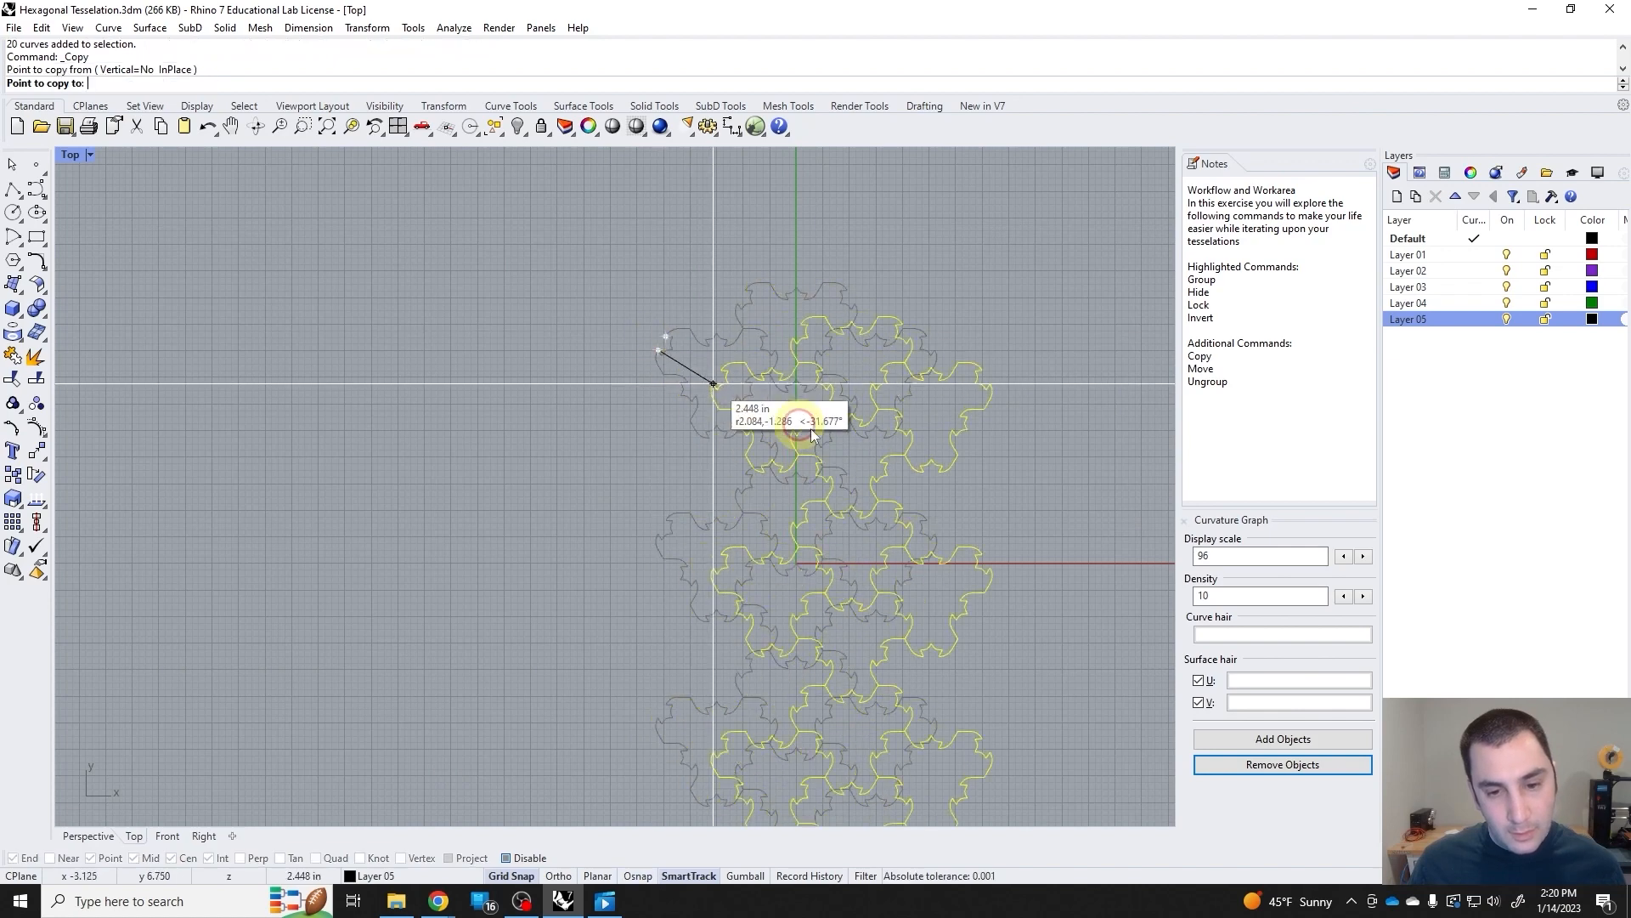
left_click(816, 441)
key("Return")
scroll(864, 501, "down", 6)
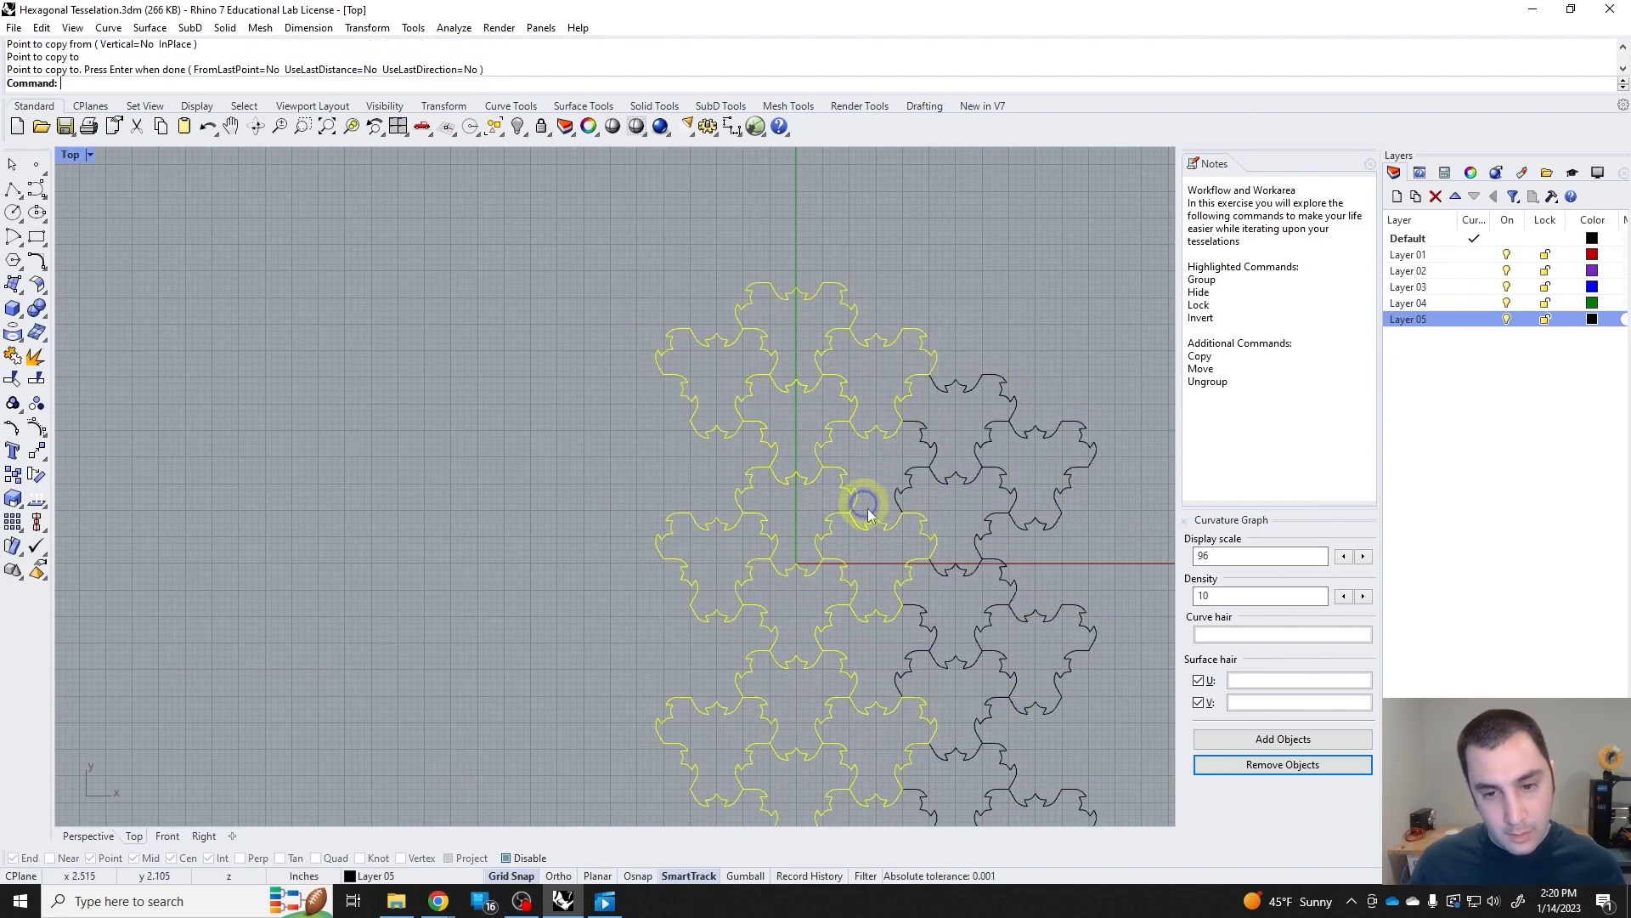
Copy the two-column block to its right so it interlocks and forms a four-column tessellation.
left_click(862, 748)
left_click_drag(609, 355, 610, 357)
key("Return")
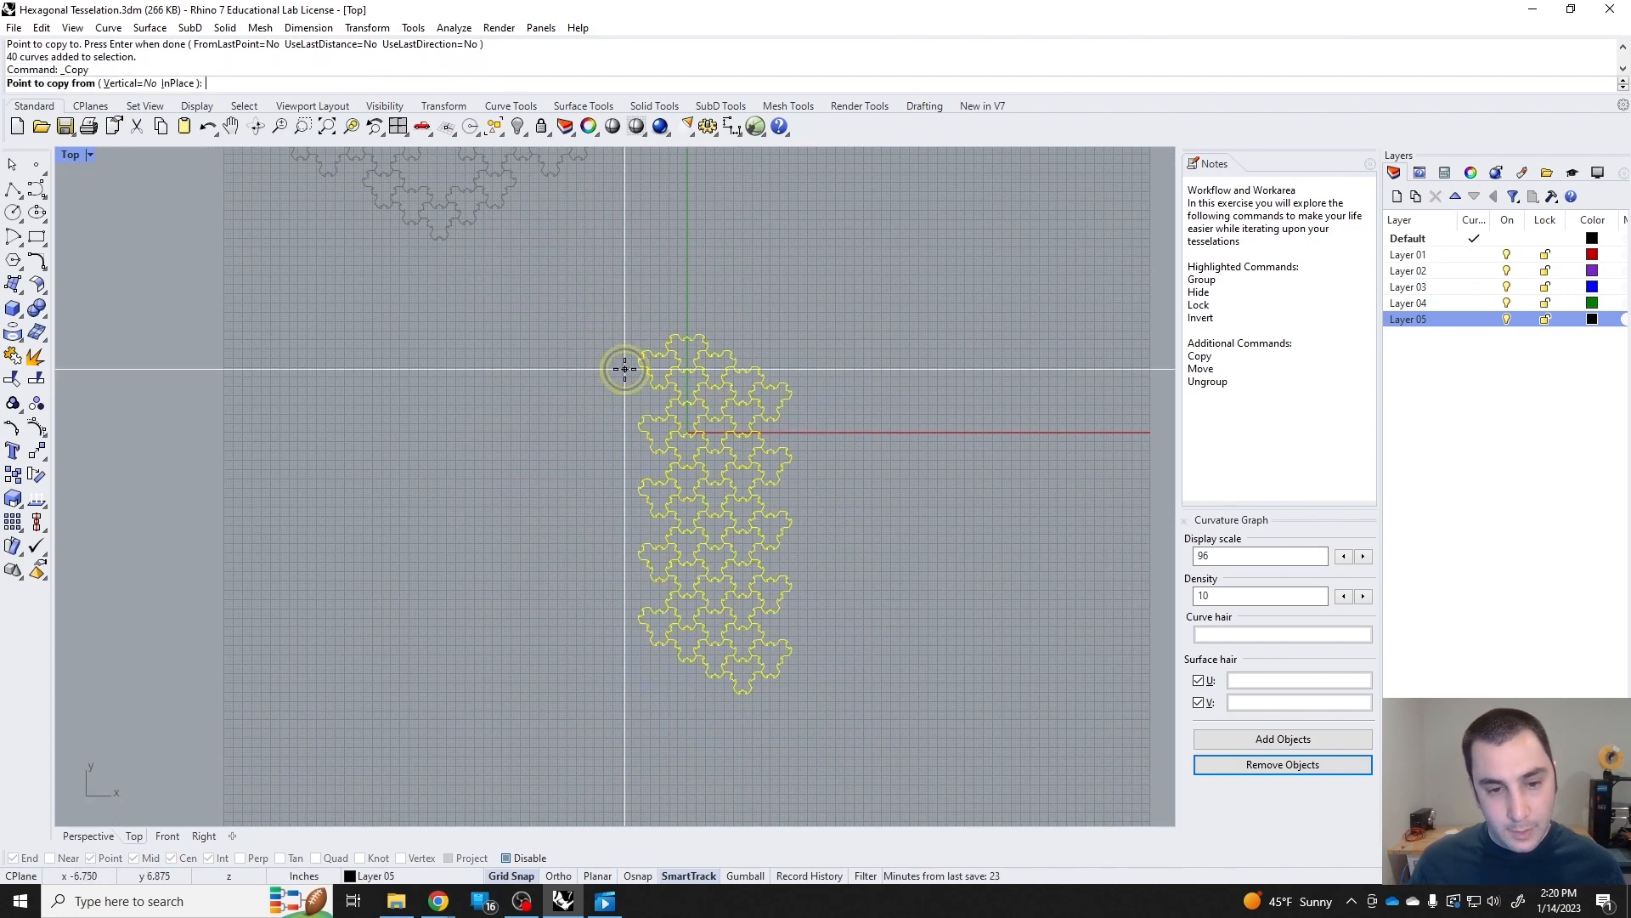
scroll(649, 364, "up", 6)
left_click(599, 300)
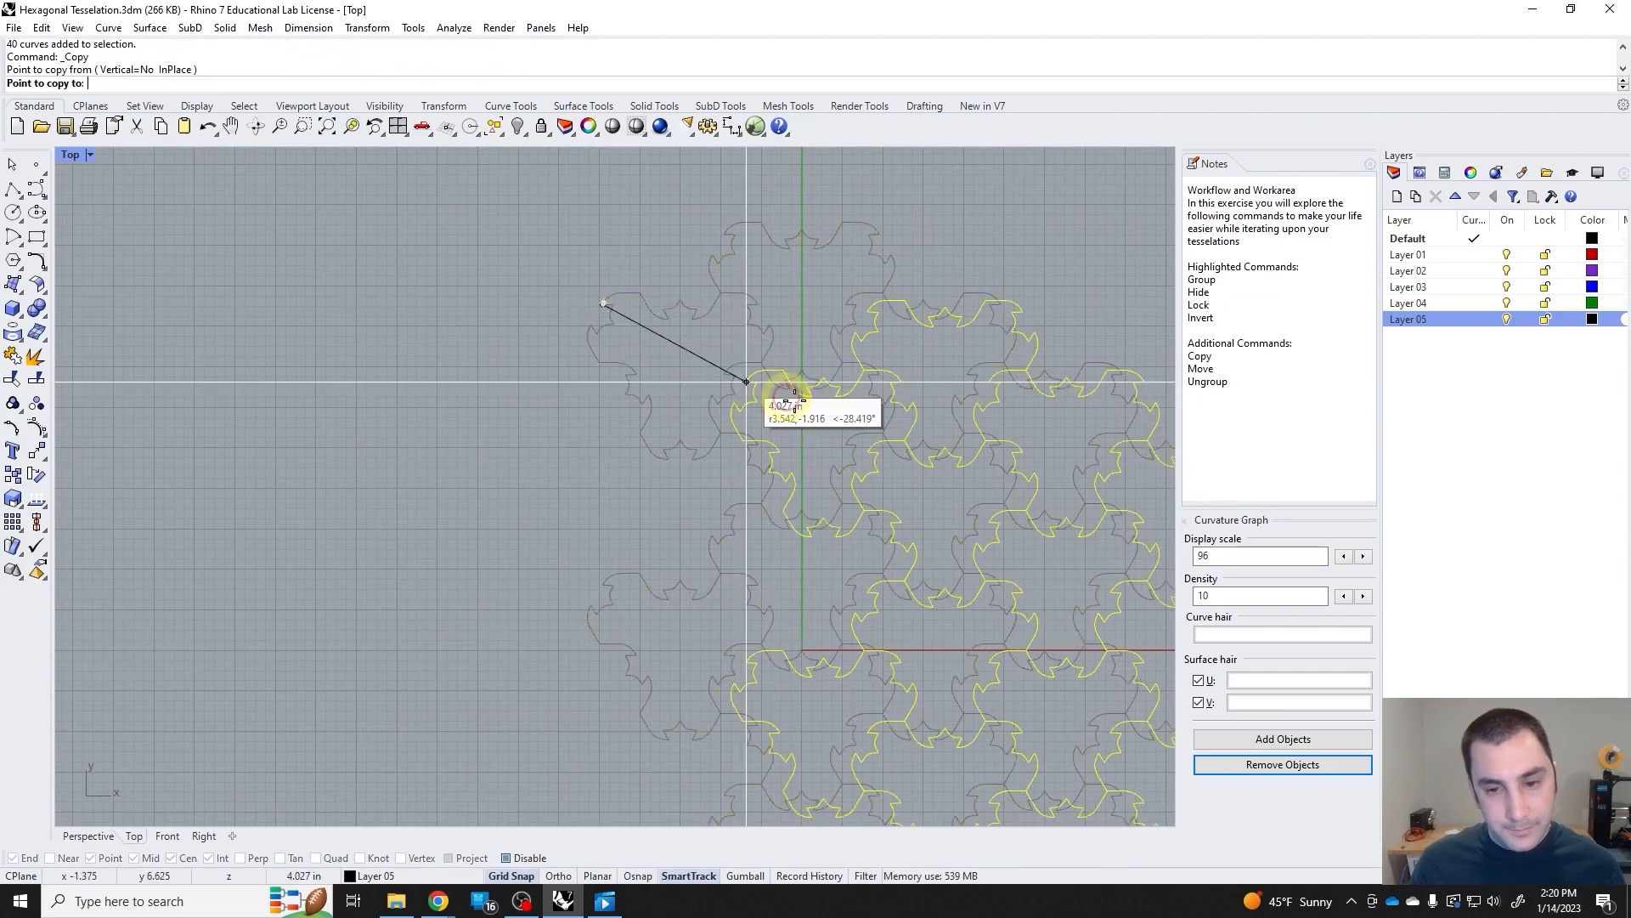
scroll(922, 401, "down", 5)
key("Escape")
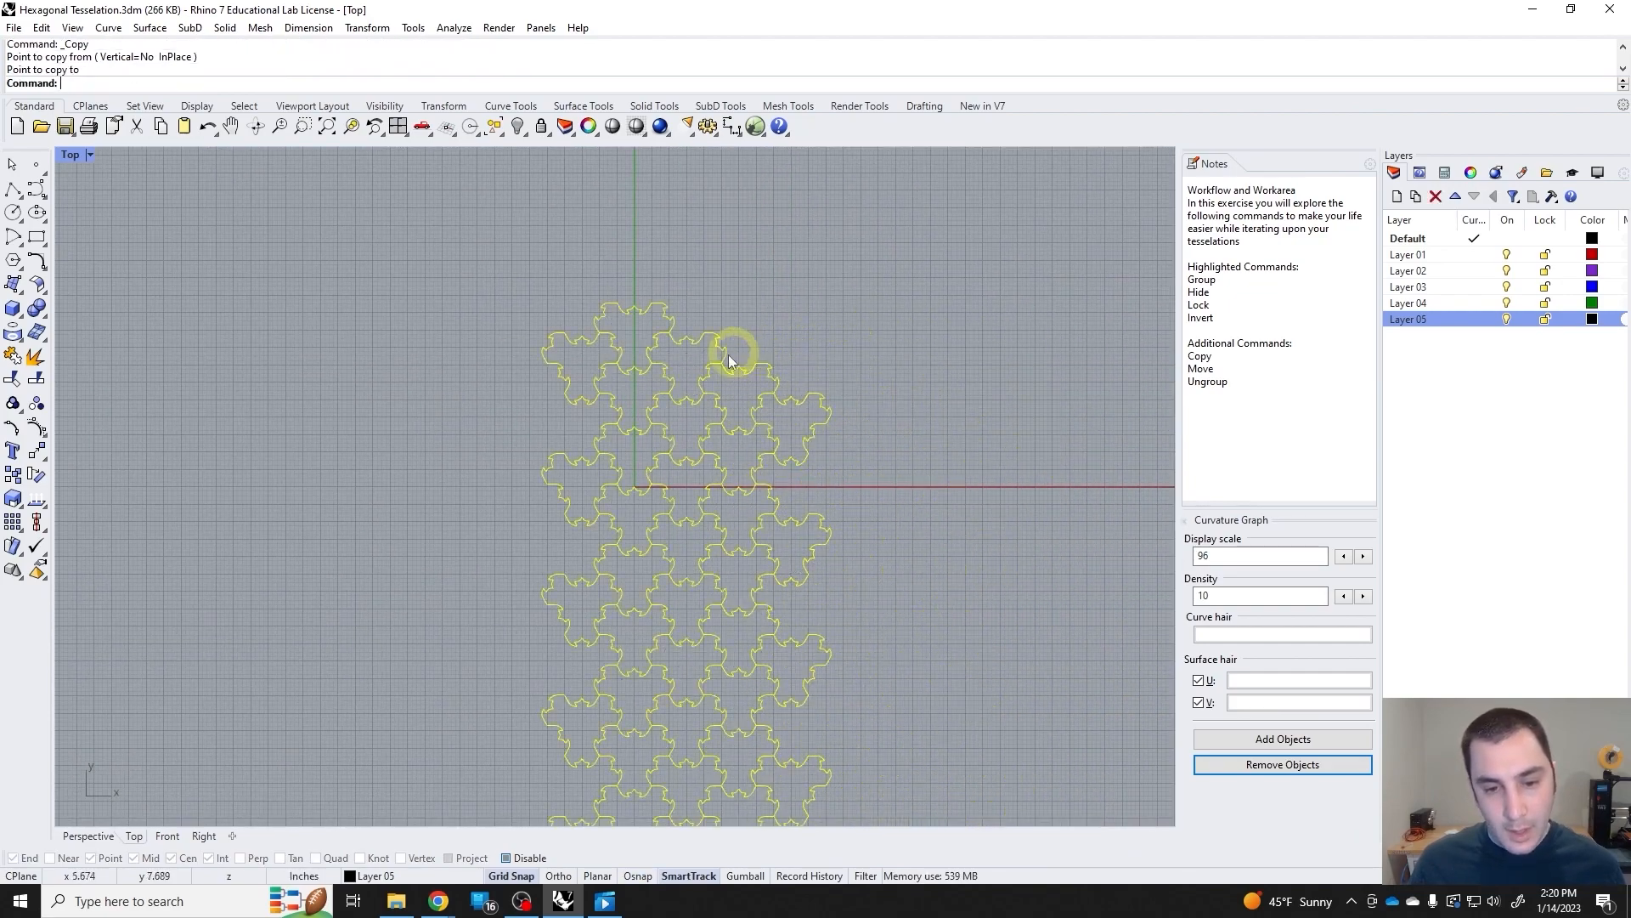
right_click(559, 378)
scroll(559, 378, "up", 12)
right_click(700, 484)
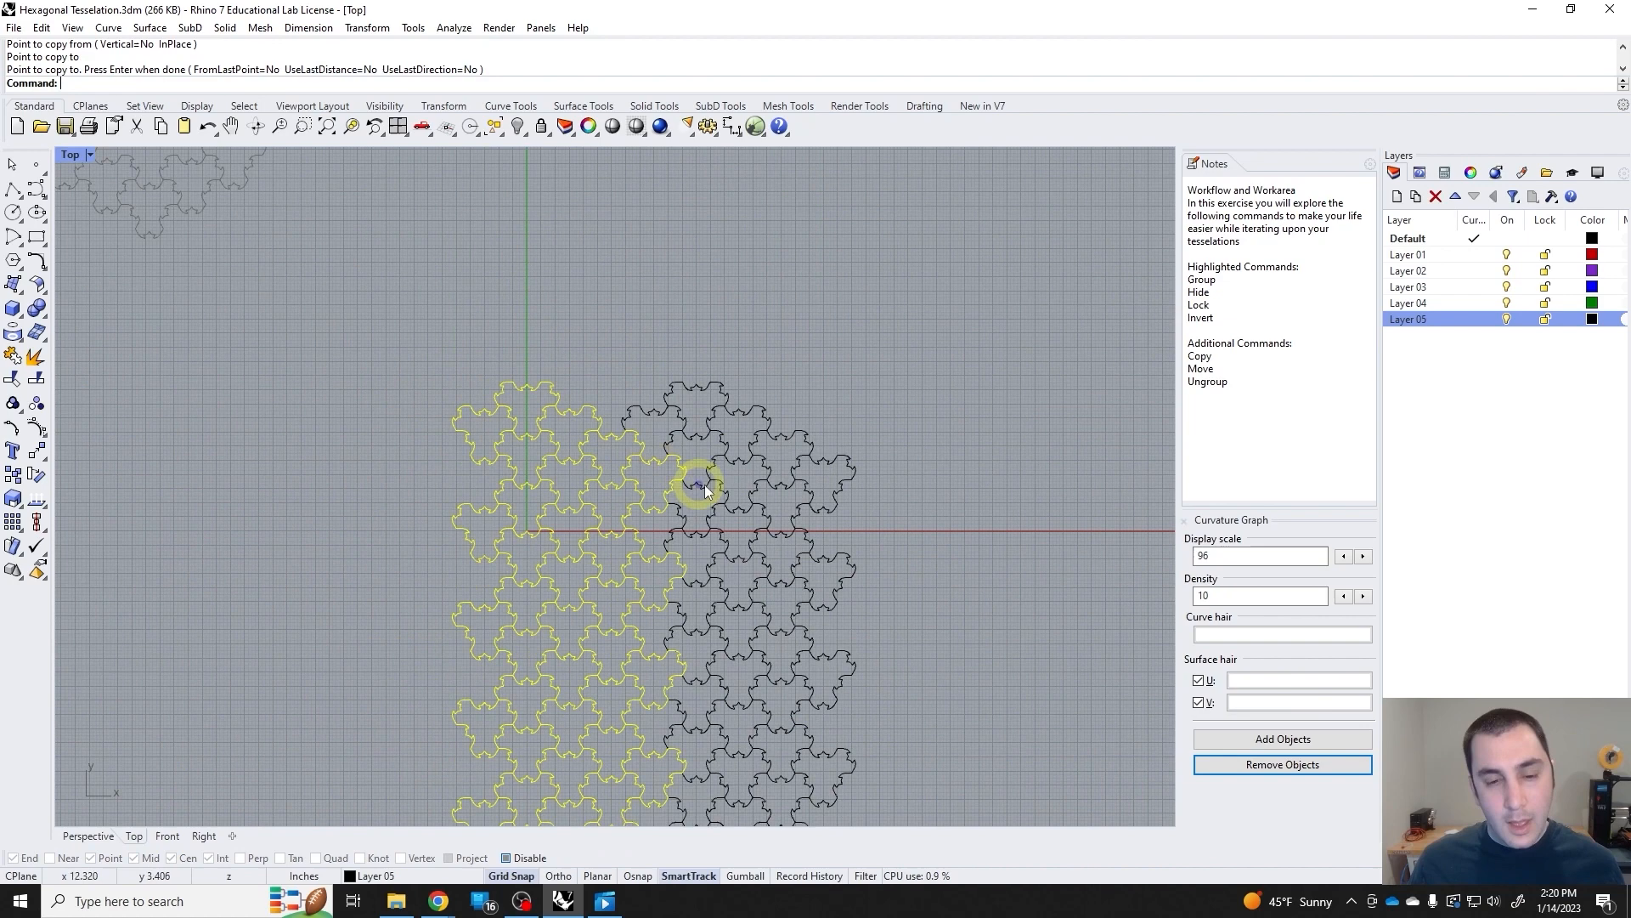
right_click_drag(797, 558, 728, 392)
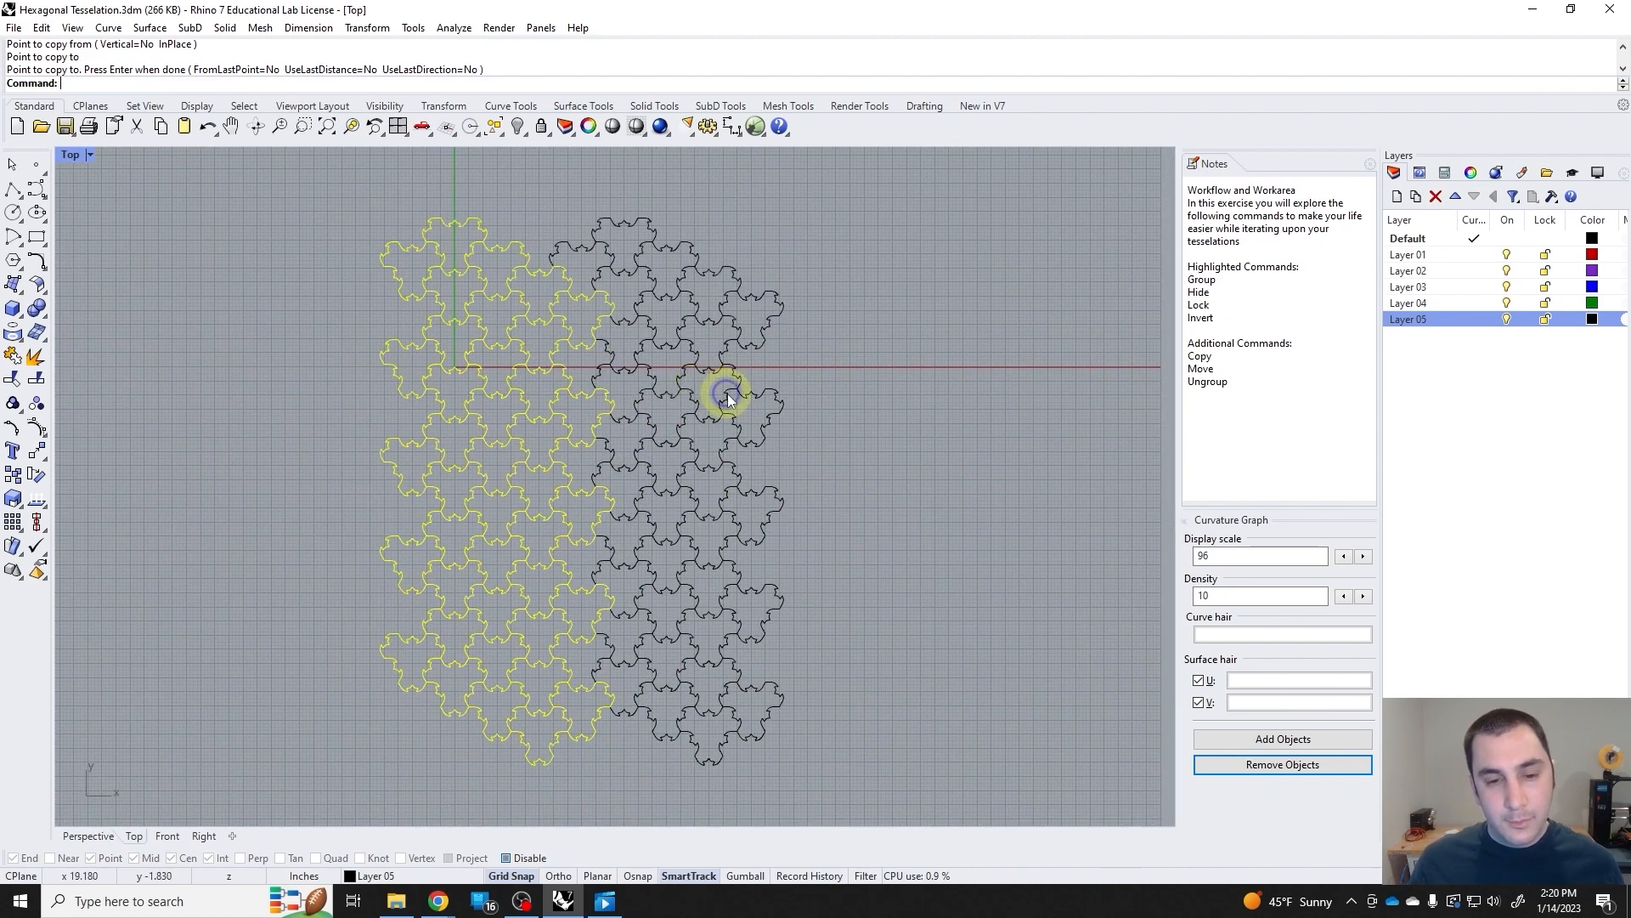
Delete the three four-tile clusters at the tessellation's lower-right corner.
scroll(739, 406, "down", 8)
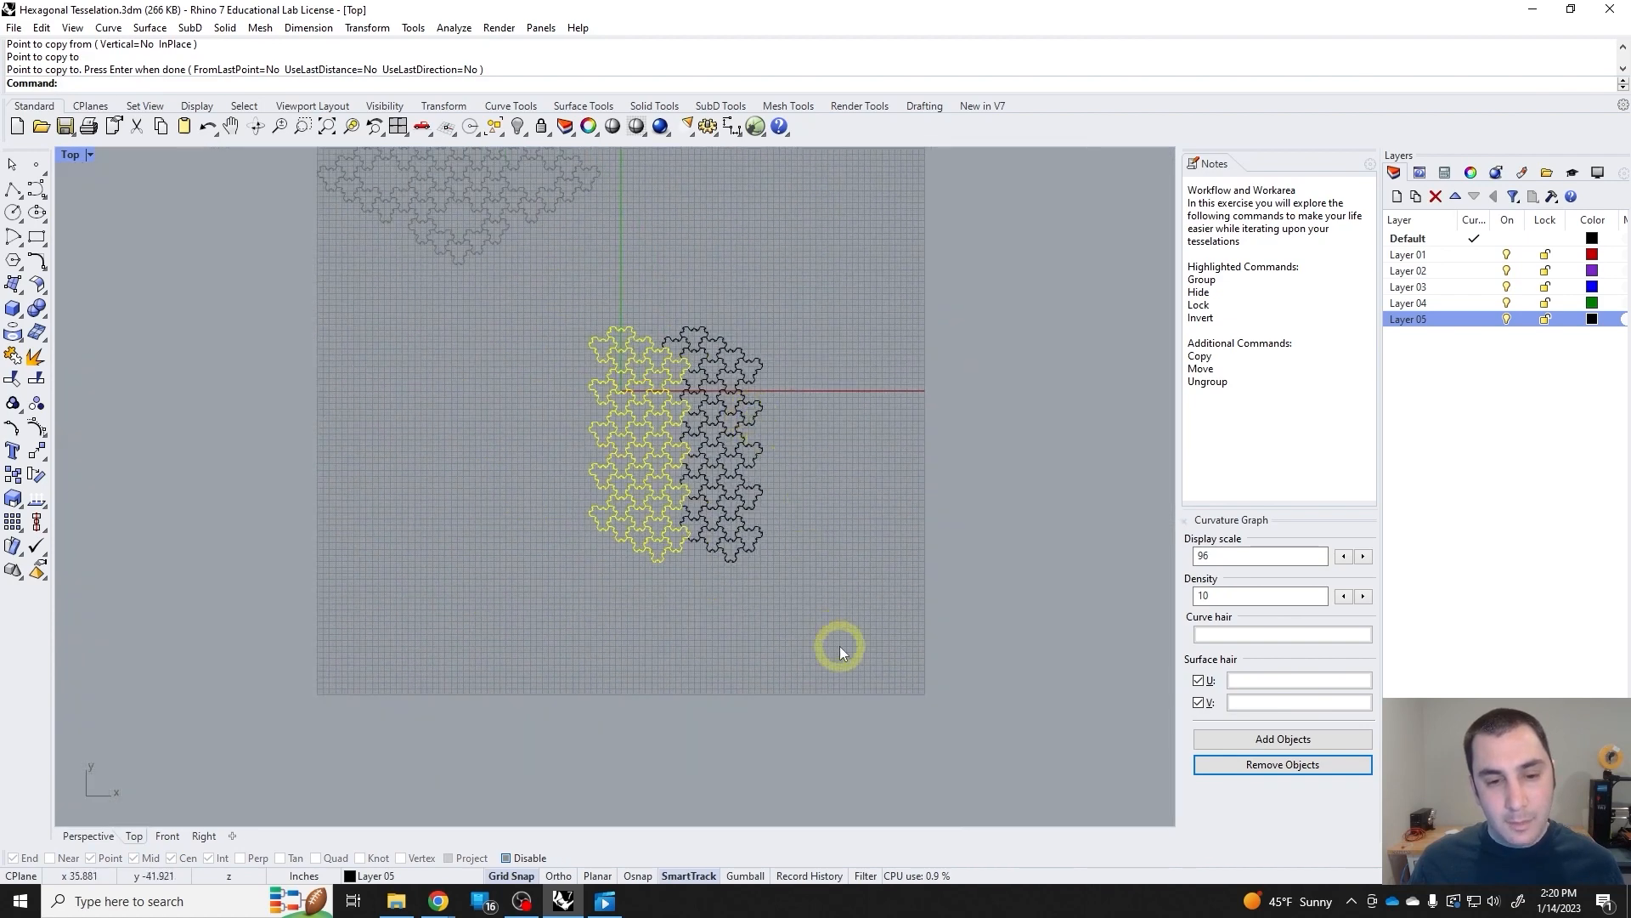
left_click_drag(840, 649, 575, 330)
left_click_drag(574, 330, 571, 324)
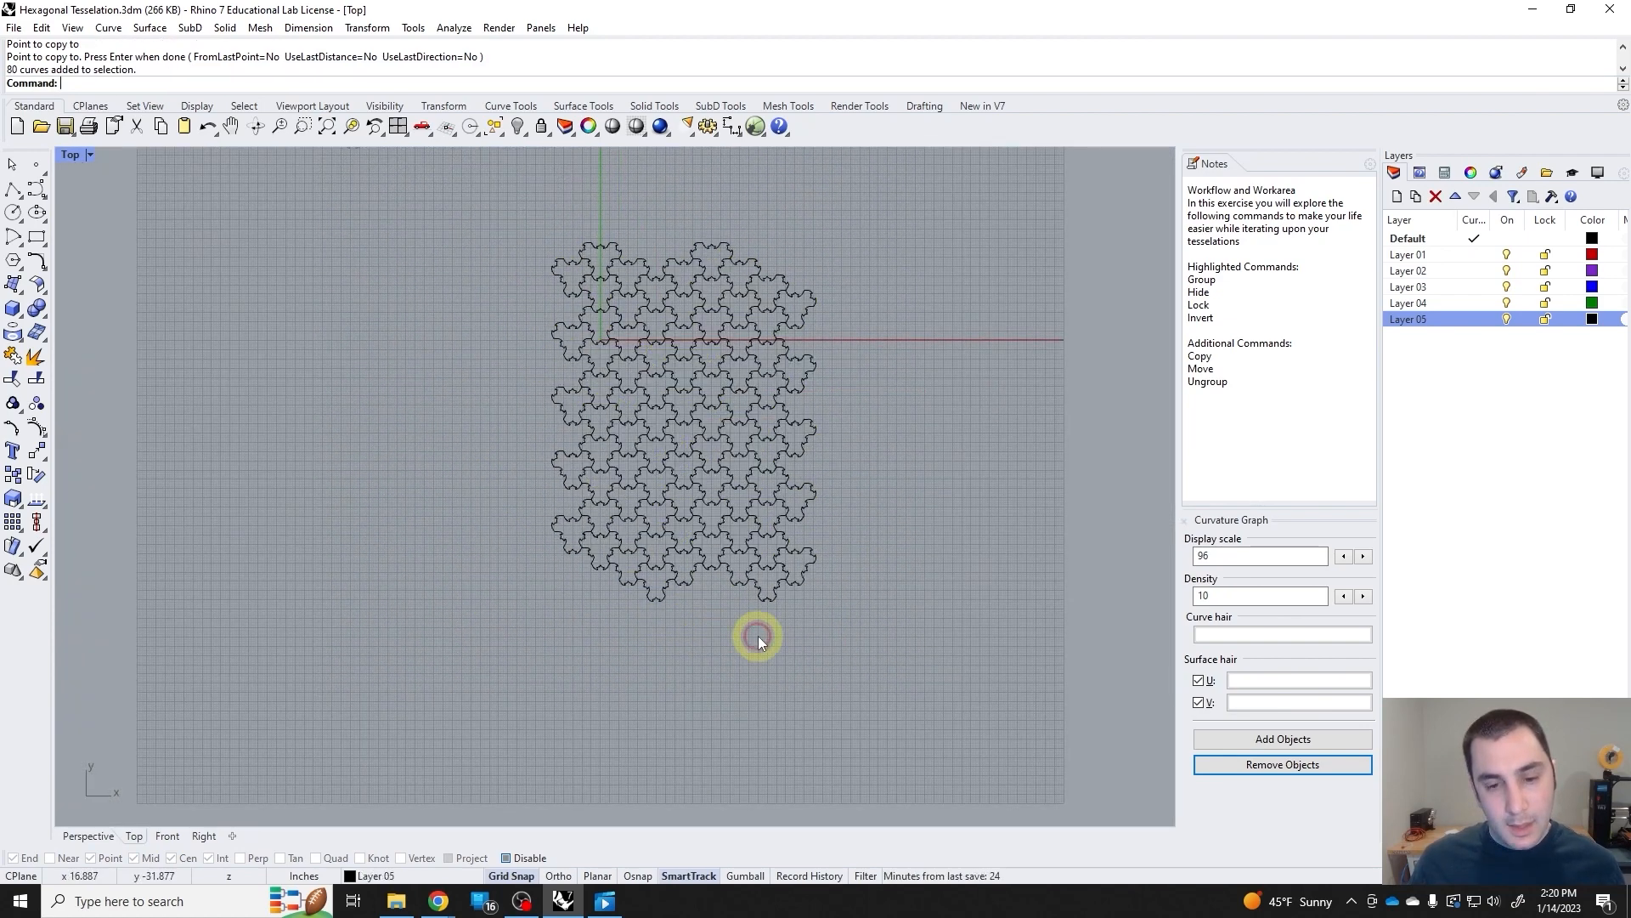
left_click_drag(742, 523, 741, 522)
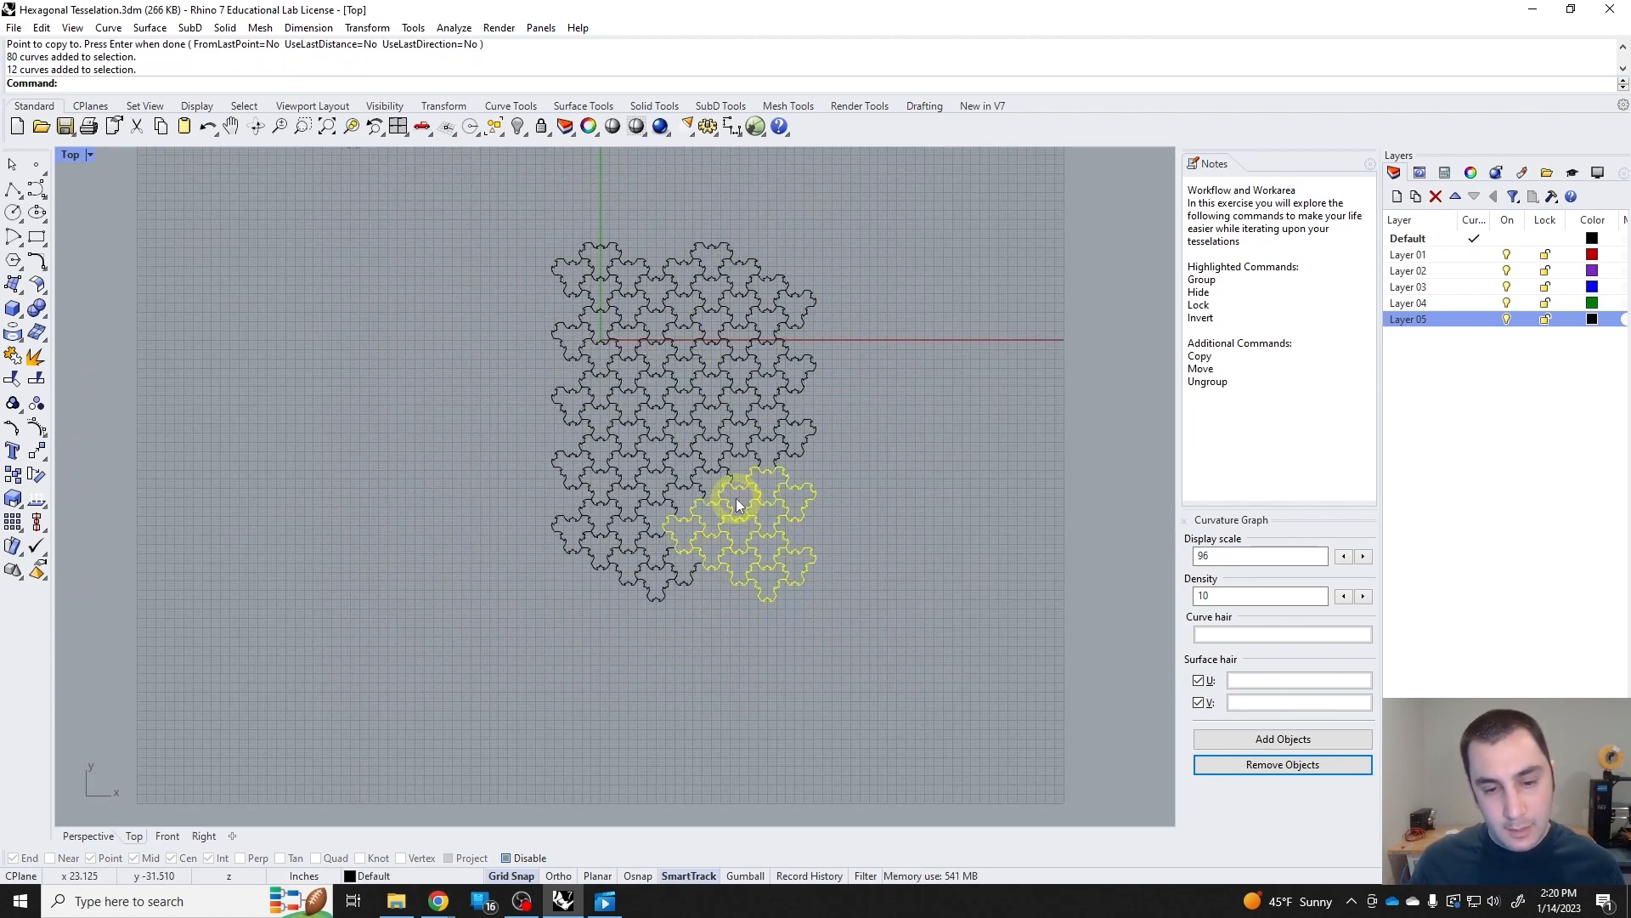
key("Delete")
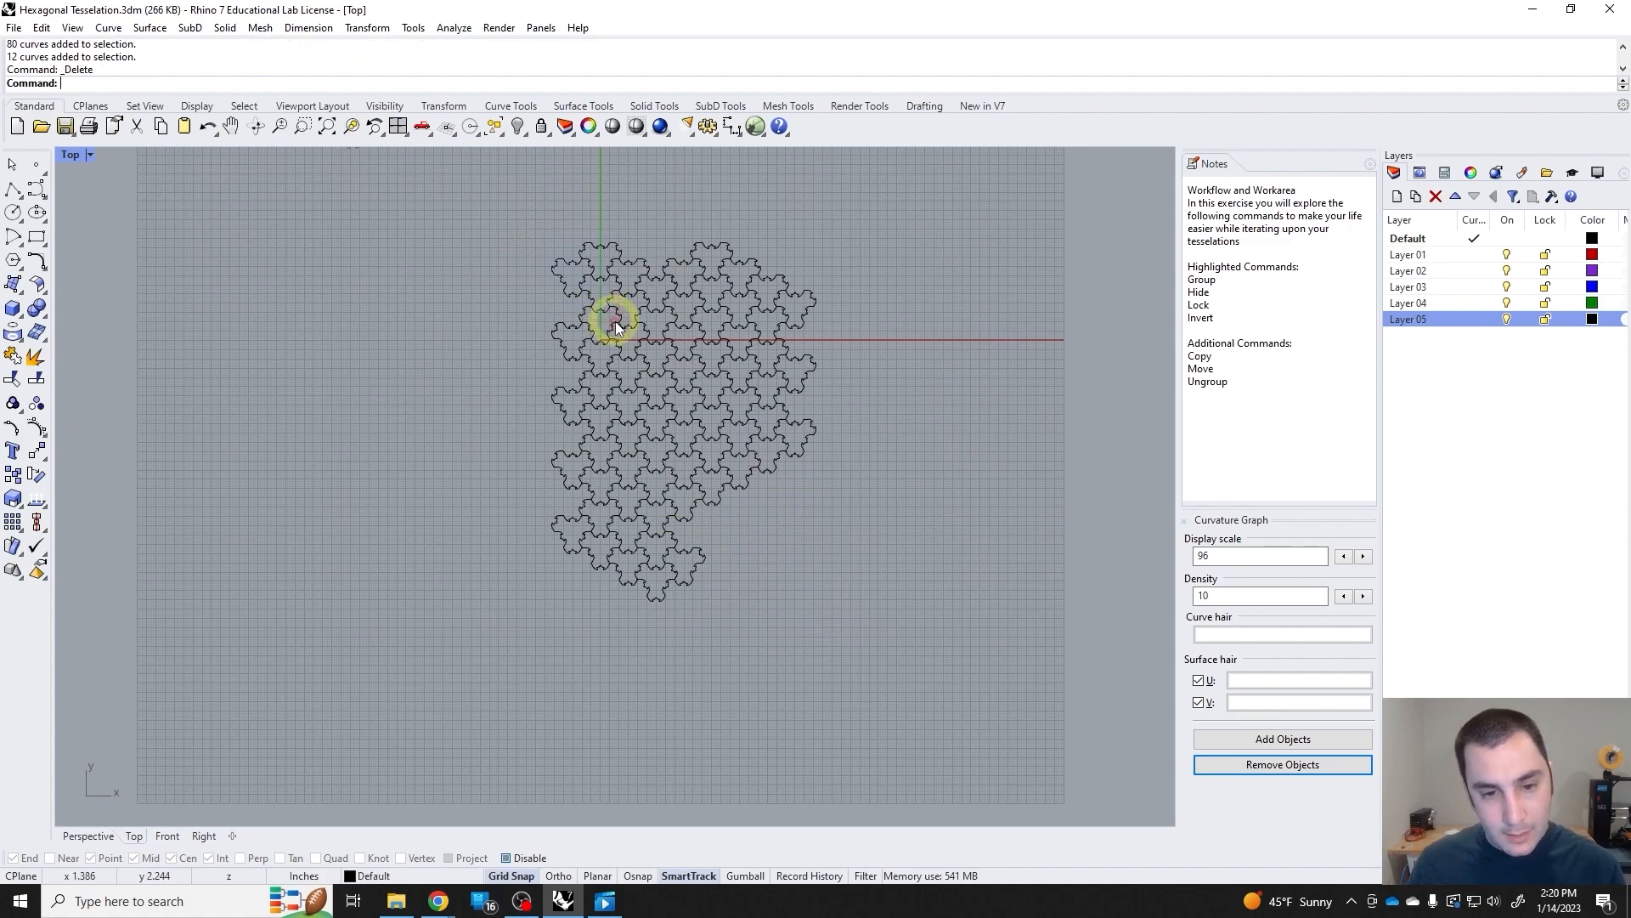
key("Delete")
Ungroup the entire remaining tessellation into individual tiles and clear the selection.
scroll(612, 291, "up", 4)
left_click(654, 269)
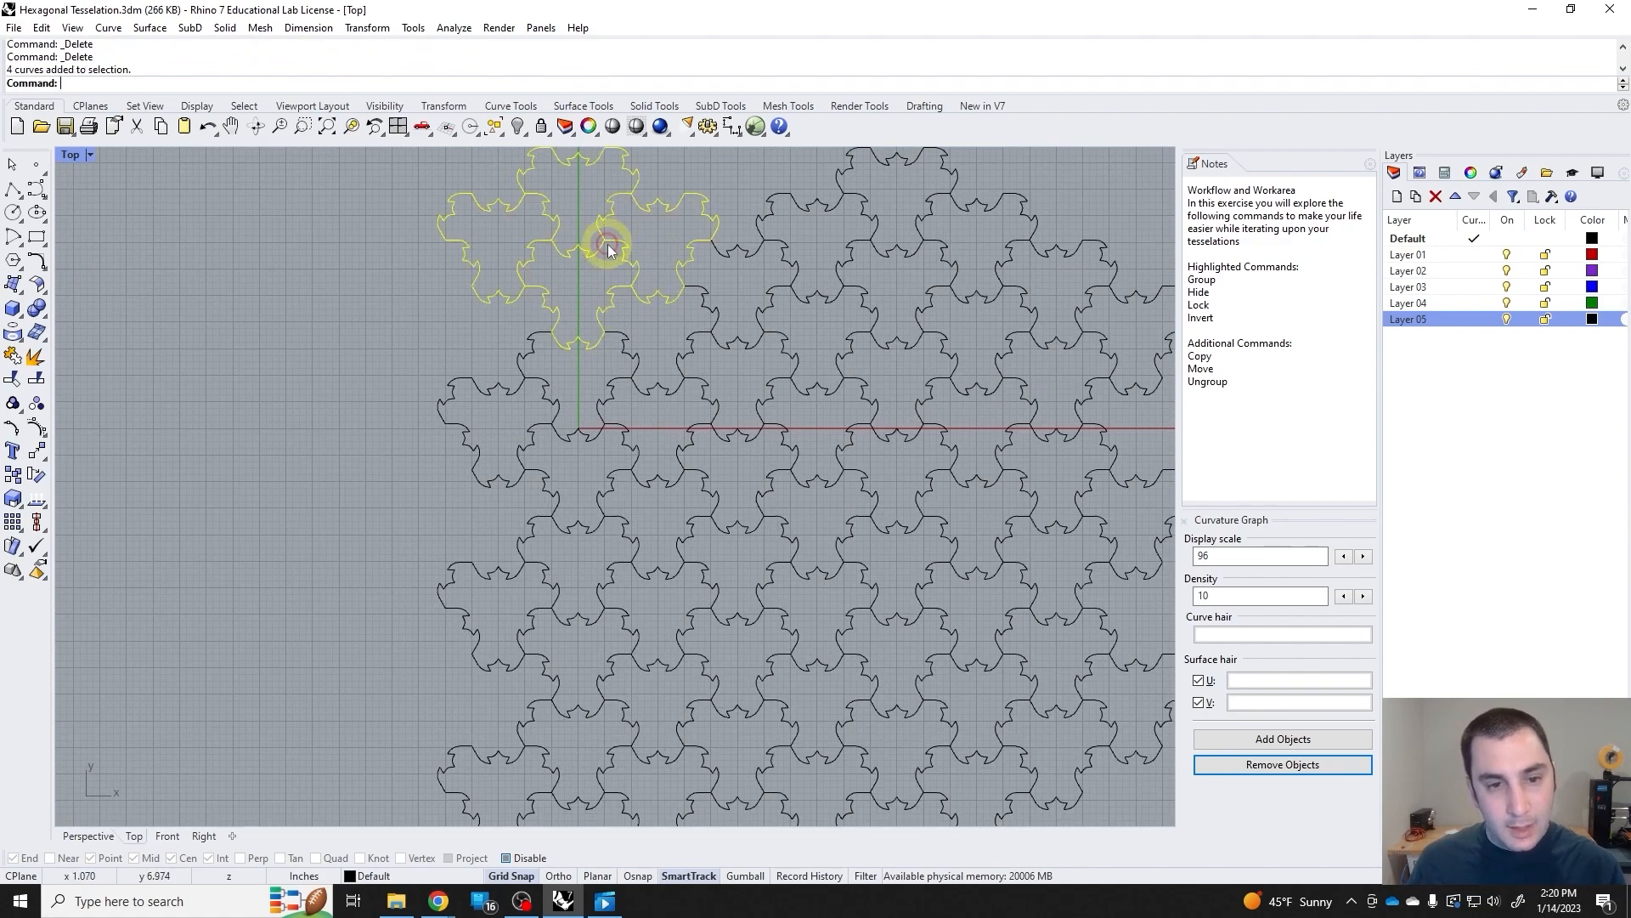
scroll(663, 340, "down", 5)
left_click_drag(543, 322, 619, 368)
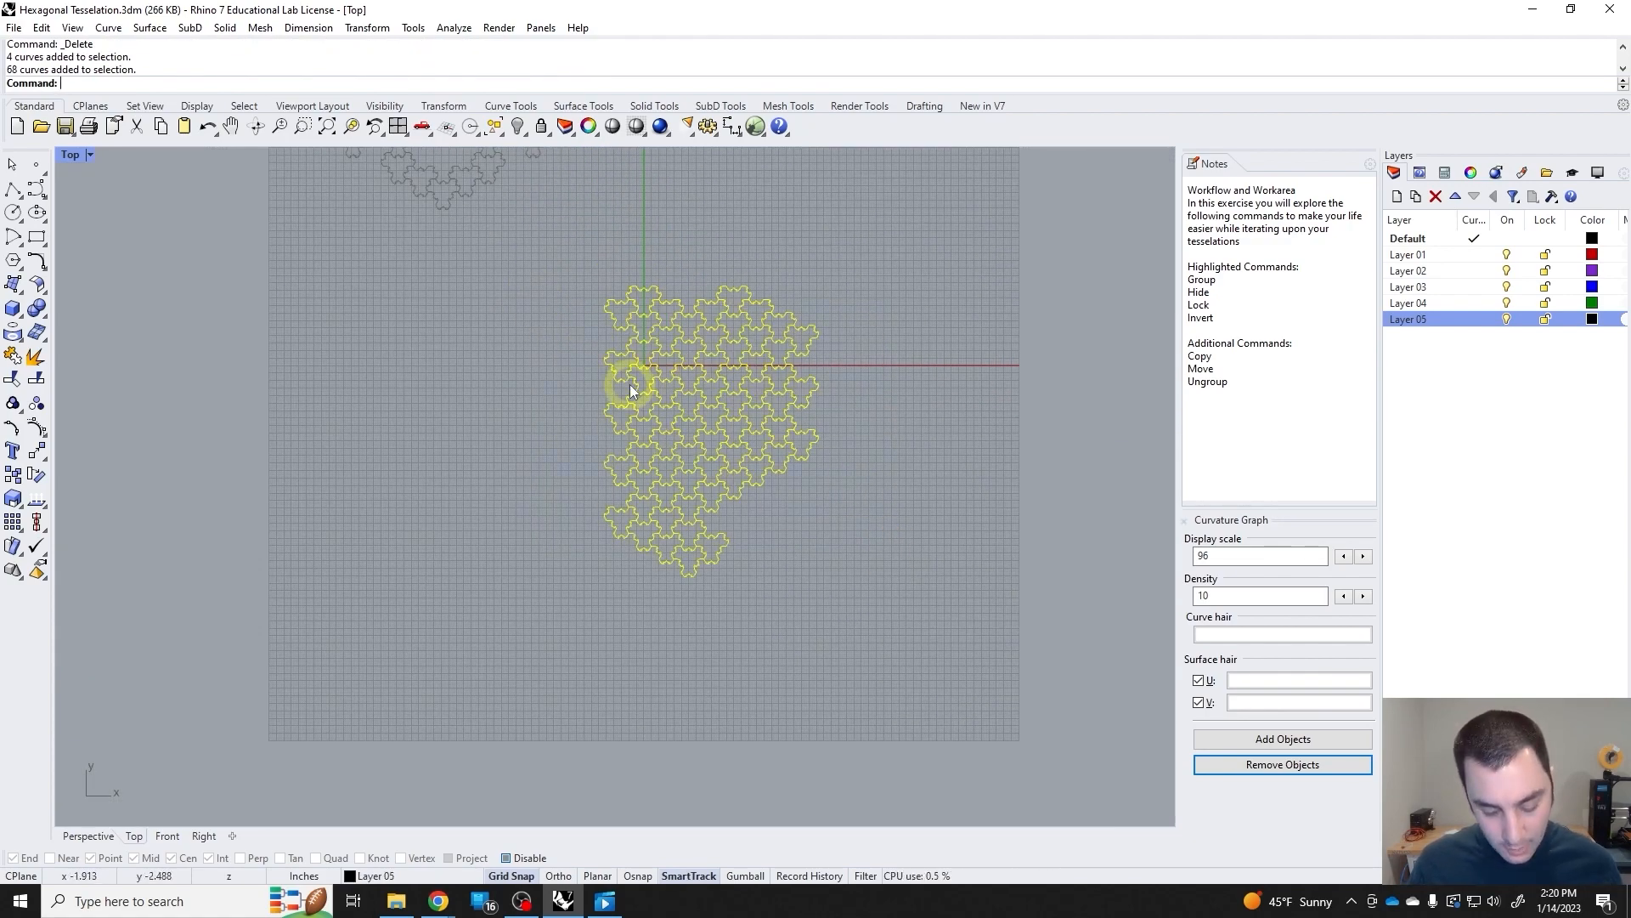
key("ctrl+shift+g")
key("ctrl+shift+g")
key("ctrl+shift+g")
key("Escape")
Delete the five individual tiles at the tessellation's upper-left corner.
scroll(676, 357, "up", 3)
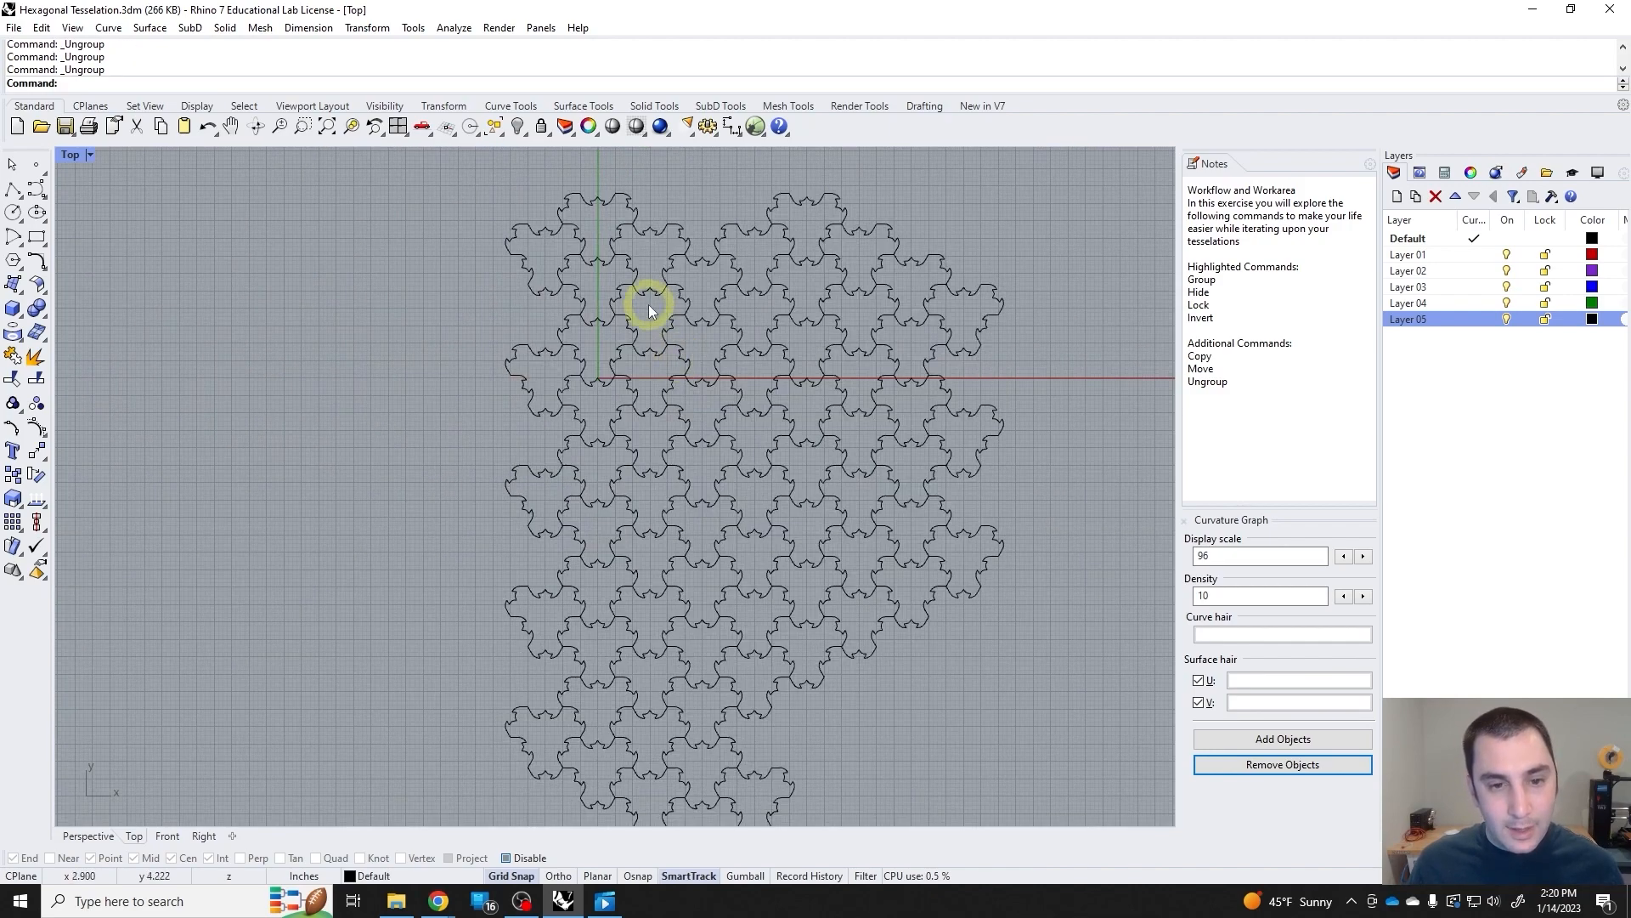
left_click_drag(509, 198, 718, 351)
key("Delete")
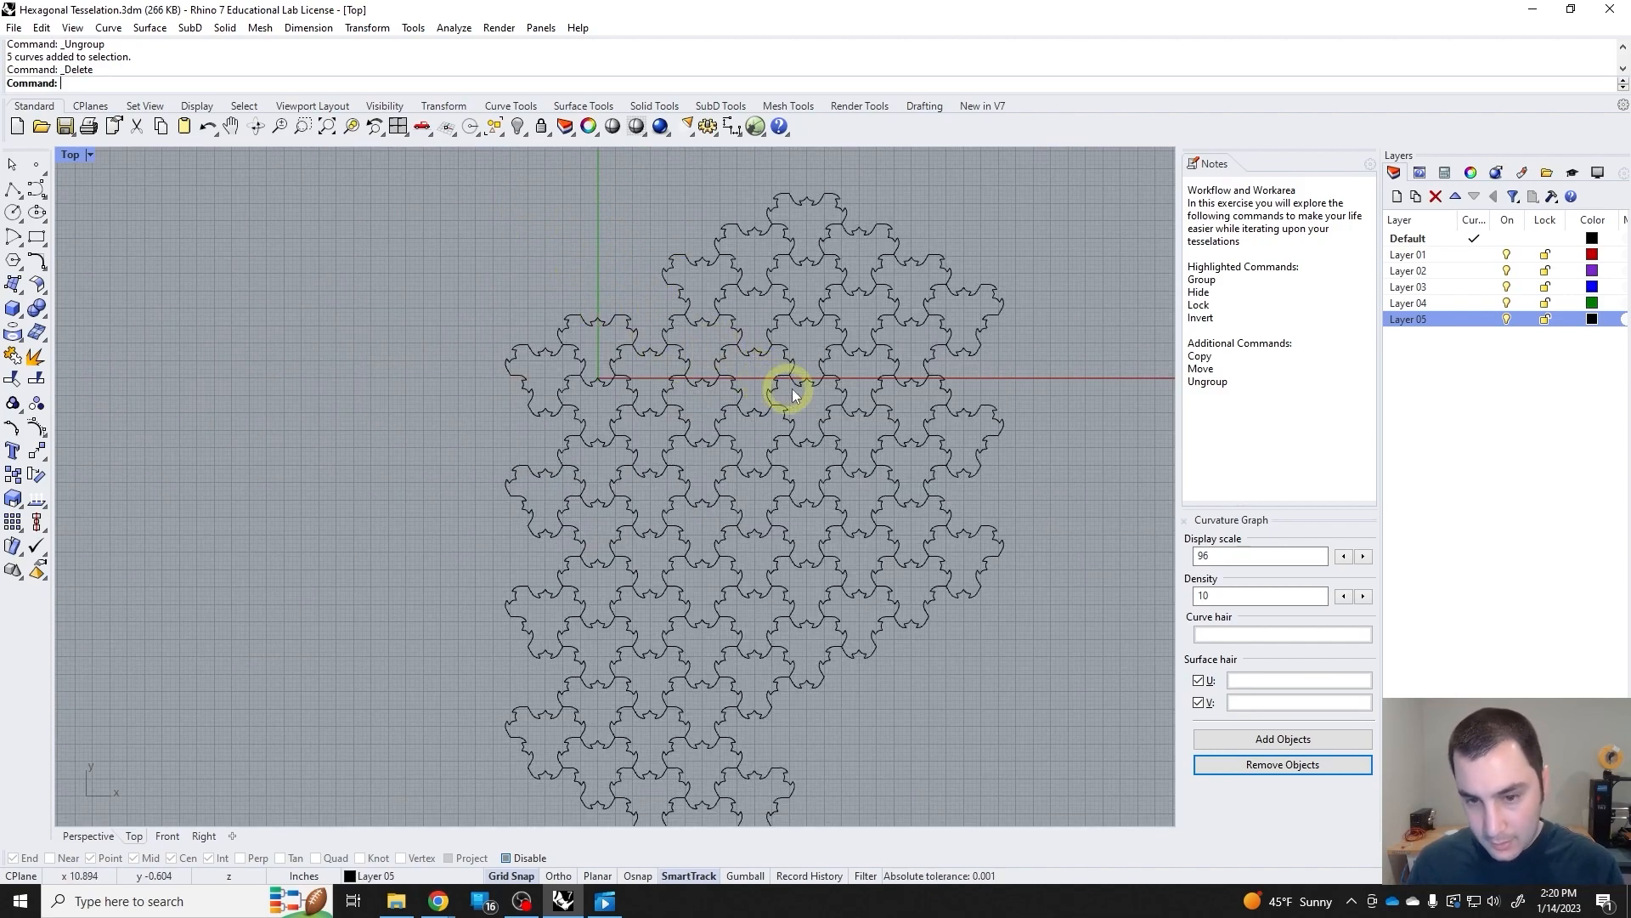
Undo the deletion of the block of tiles in the middle of the tessellation and clear the selection.
scroll(784, 456, "up", 1)
scroll(802, 456, "down", 3)
scroll(821, 526, "up", 2)
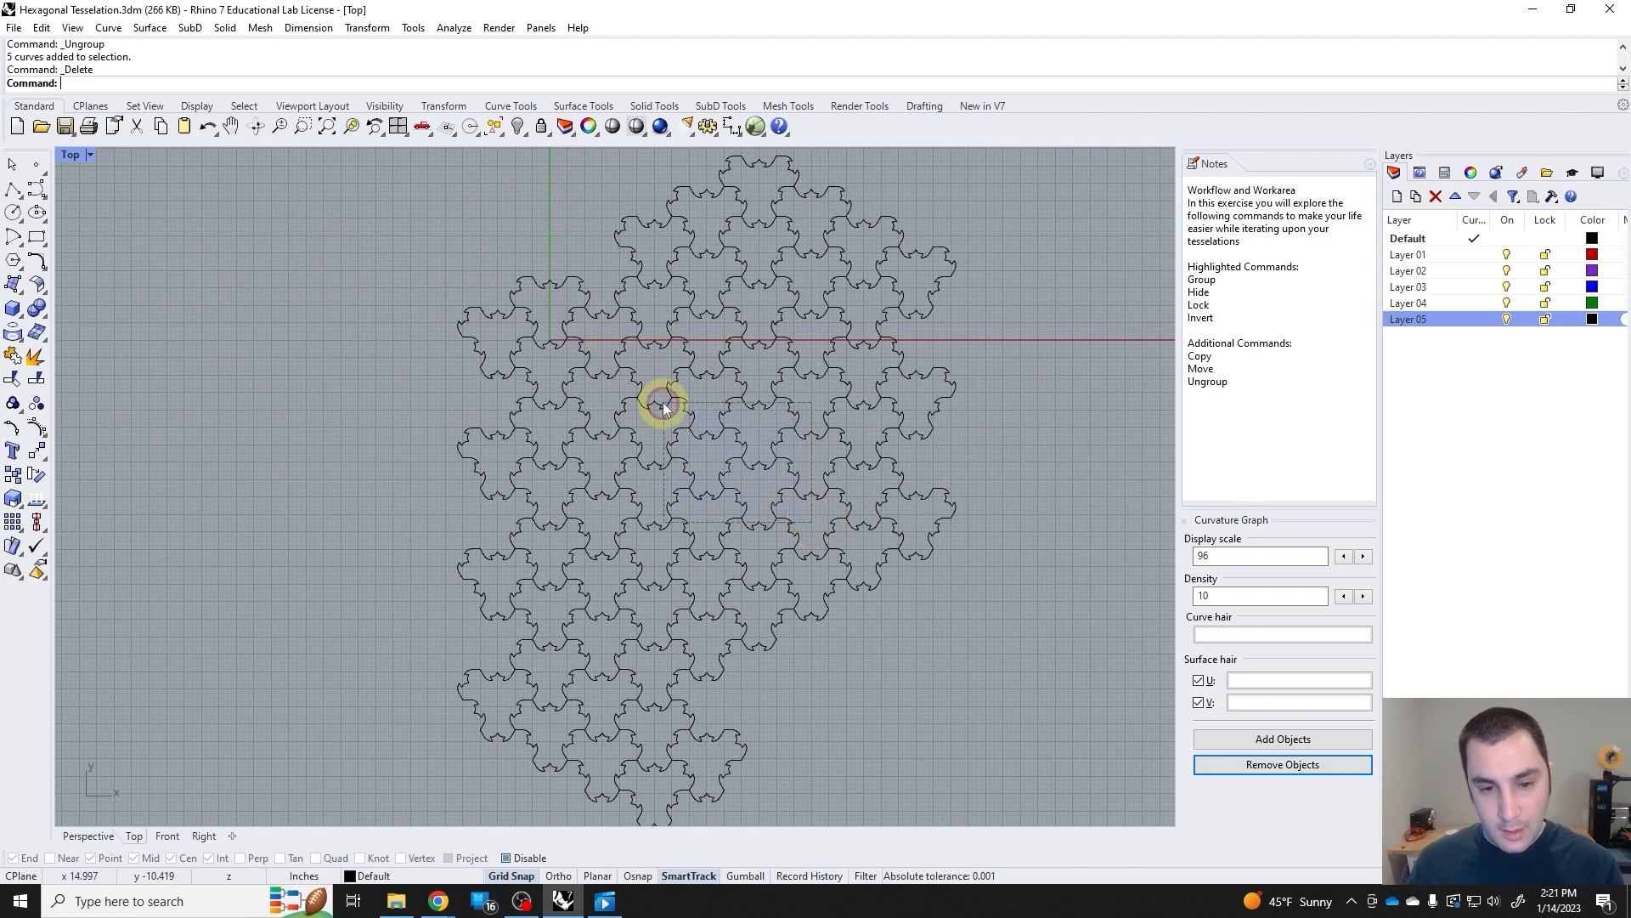
key("ctrl+z")
scroll(697, 509, "down", 1)
scroll(710, 557, "up", 1)
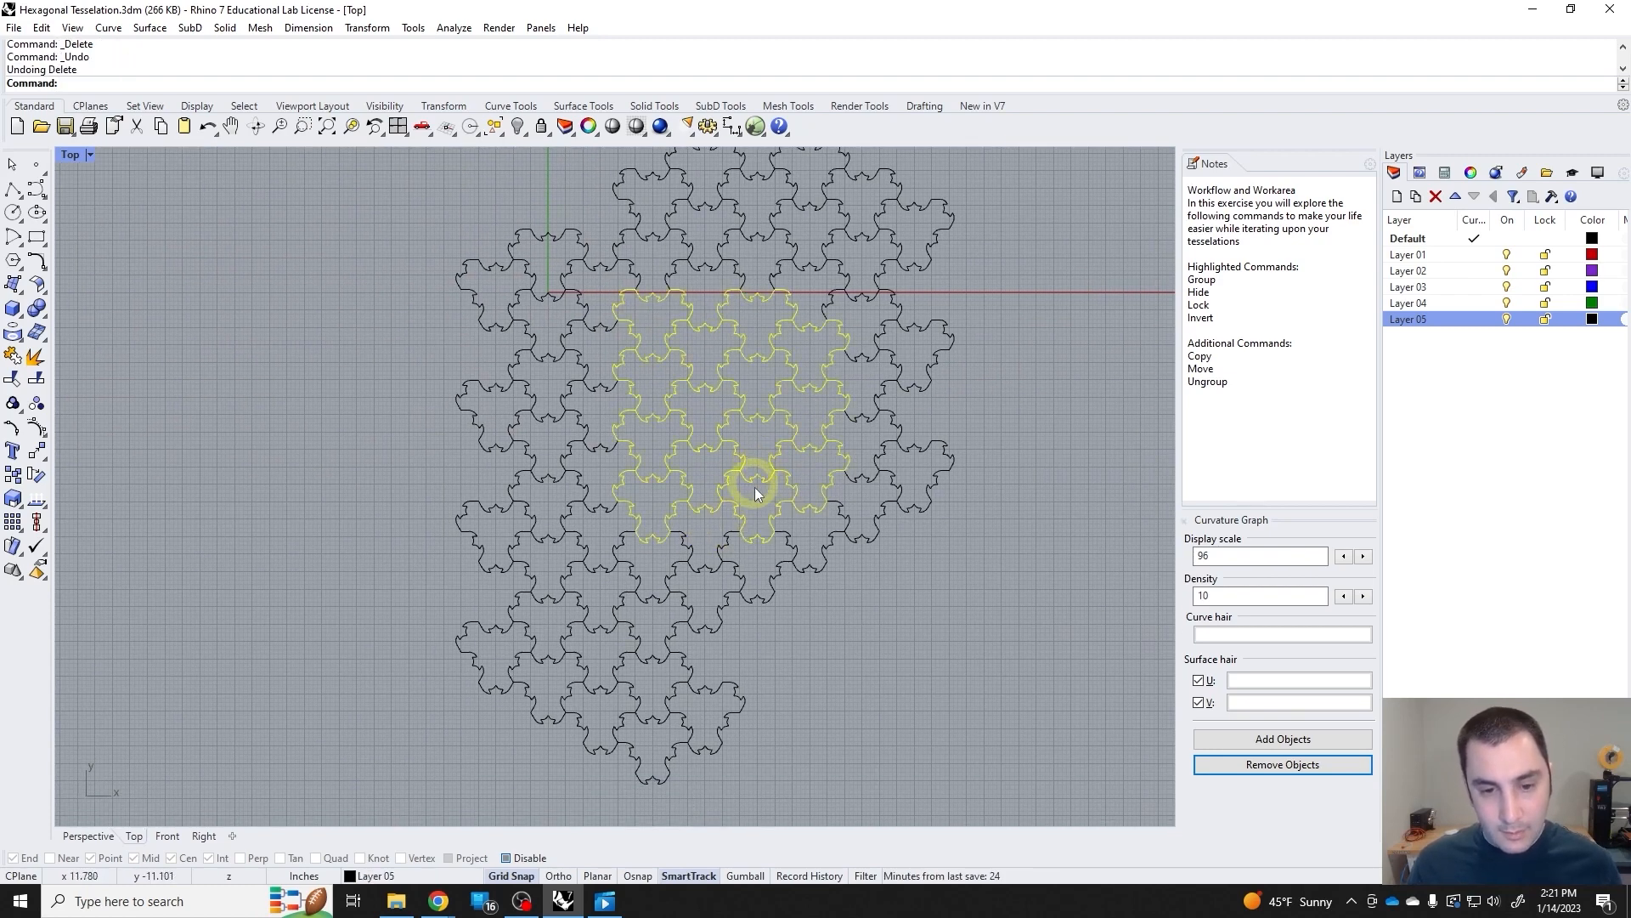
left_click(808, 467)
left_click(698, 394)
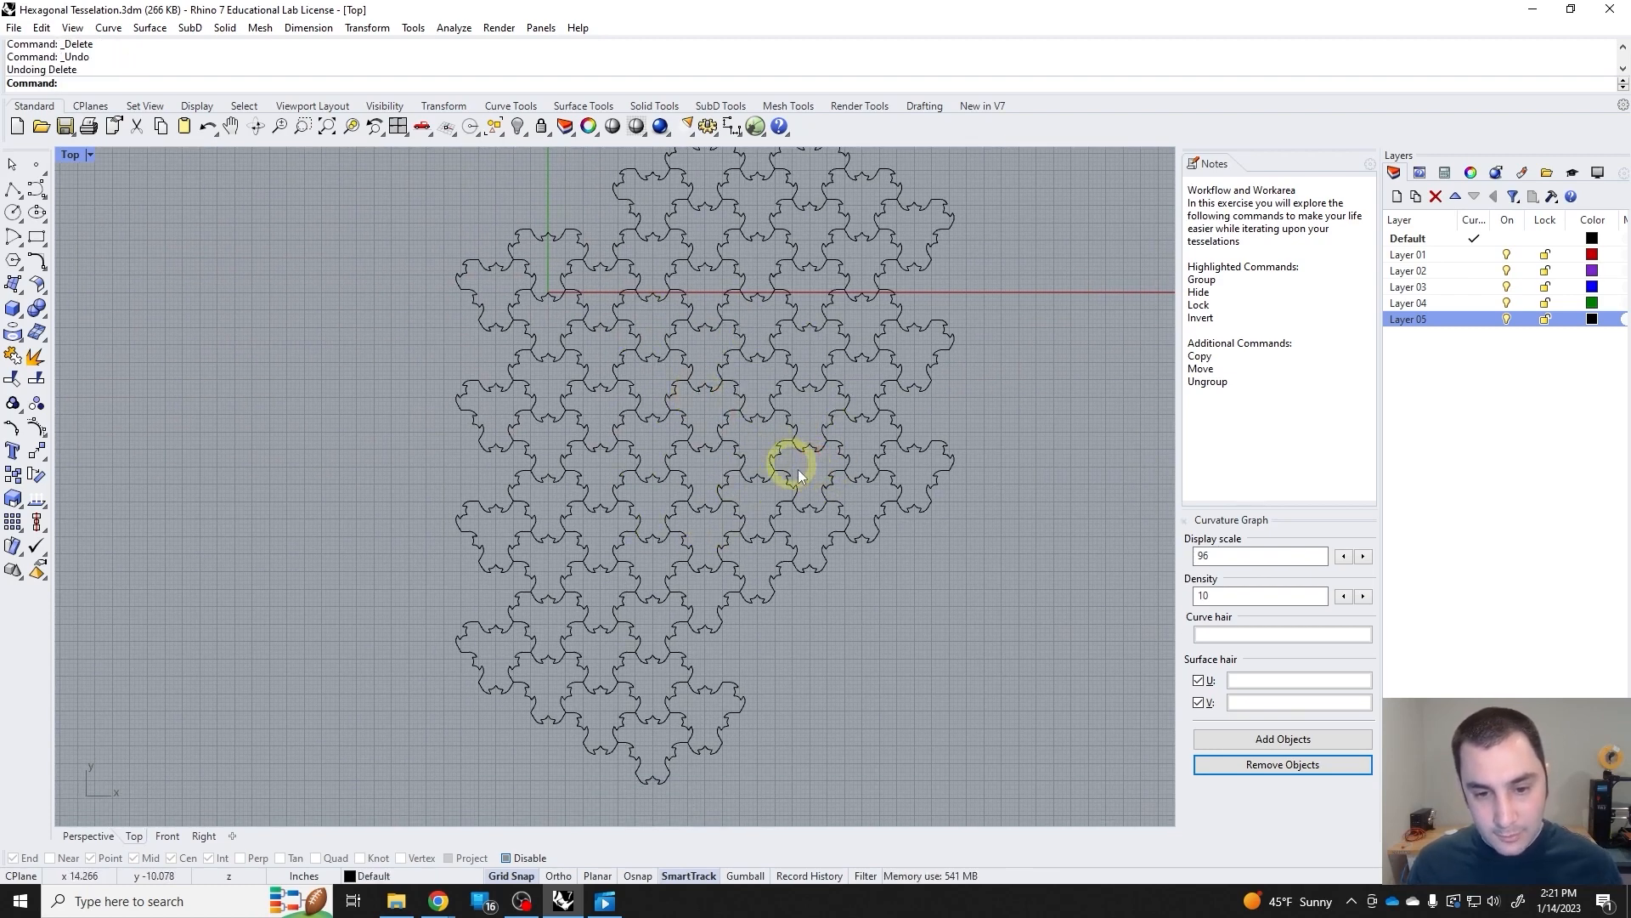
Delete seven adjoining tiles right of the tessellation's centre to open a hole.
scroll(790, 459, "up", 2)
left_click(741, 414)
key("Delete")
scroll(746, 423, "down", 2)
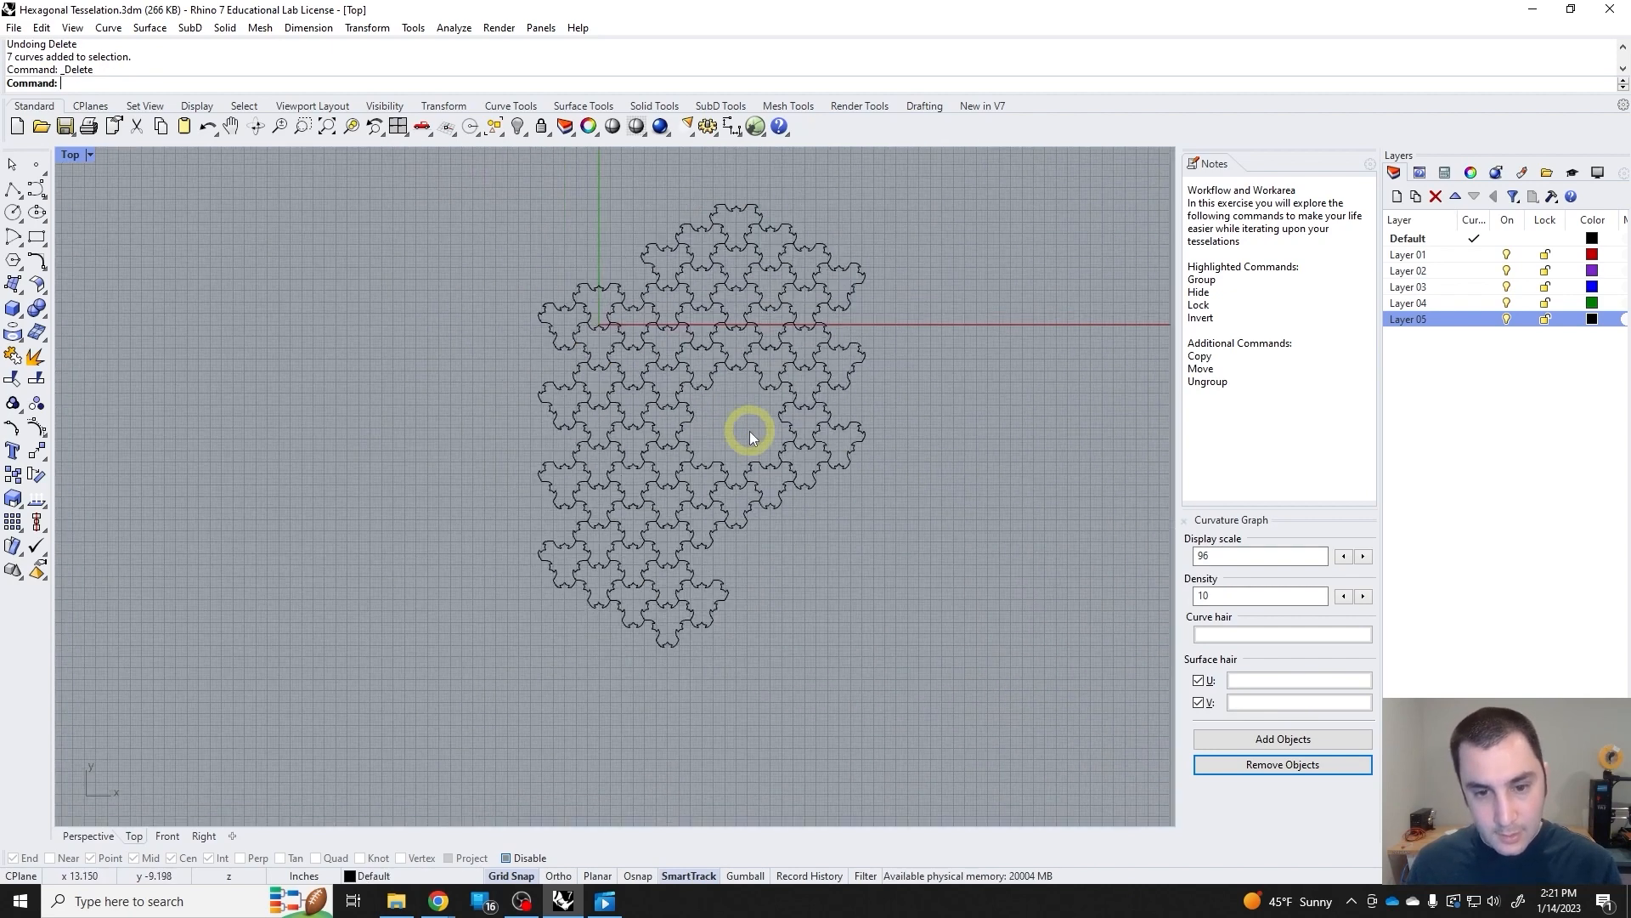
scroll(749, 431, "down", 1)
scroll(772, 330, "up", 3)
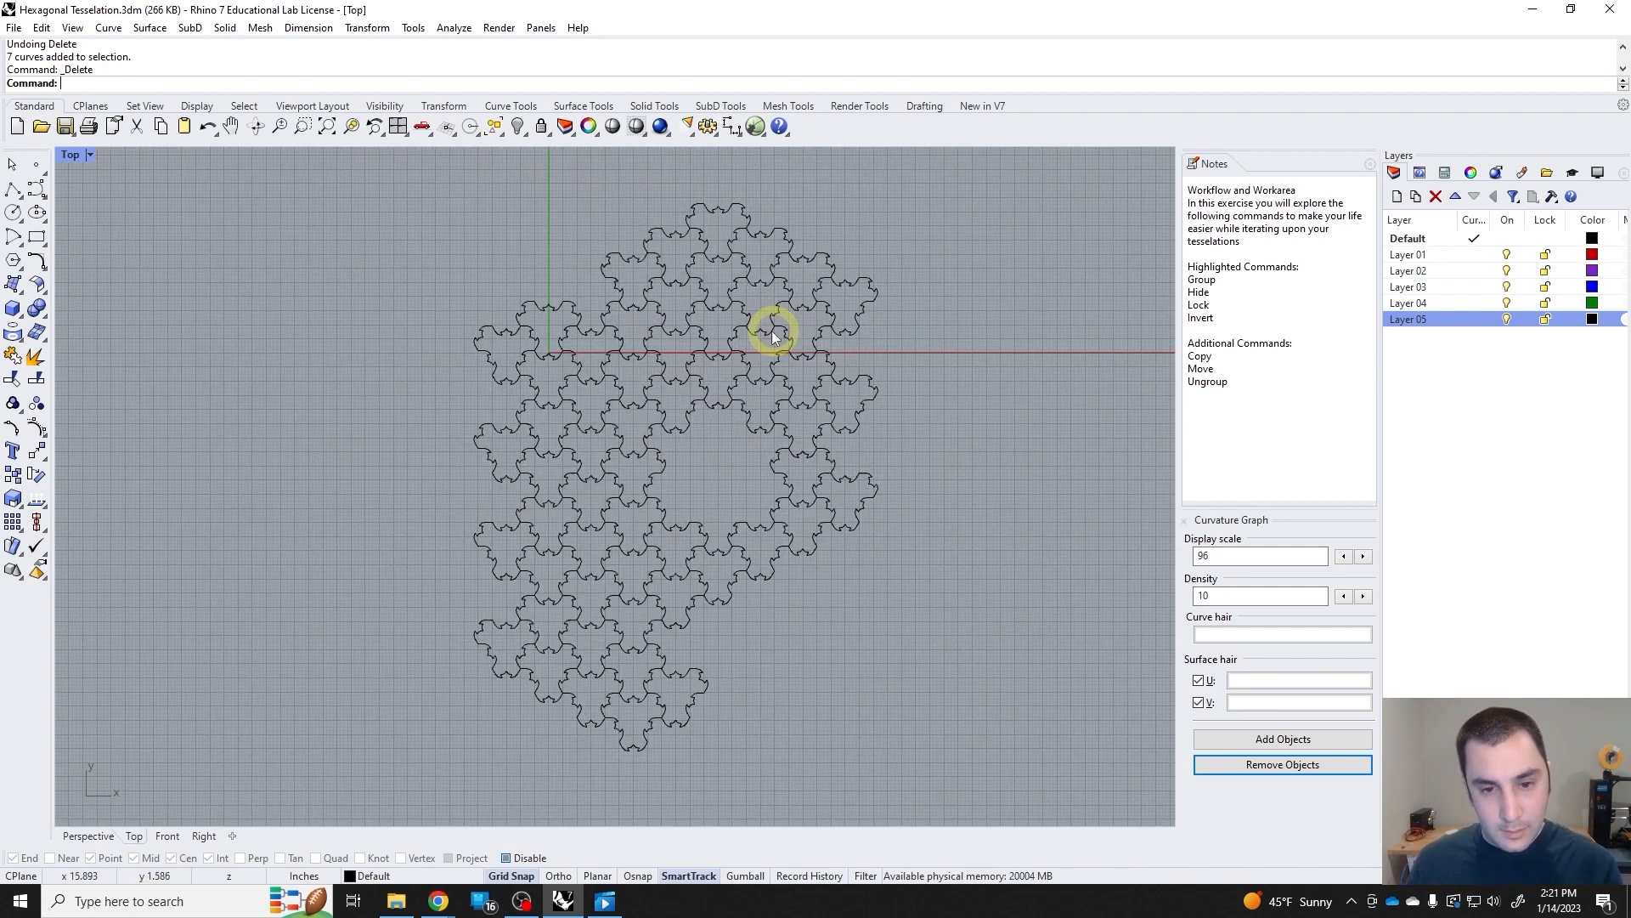
Delete one tile near the tessellation's upper-right edge and five tiles from the middle of its left edge.
left_click(786, 318)
key("Delete")
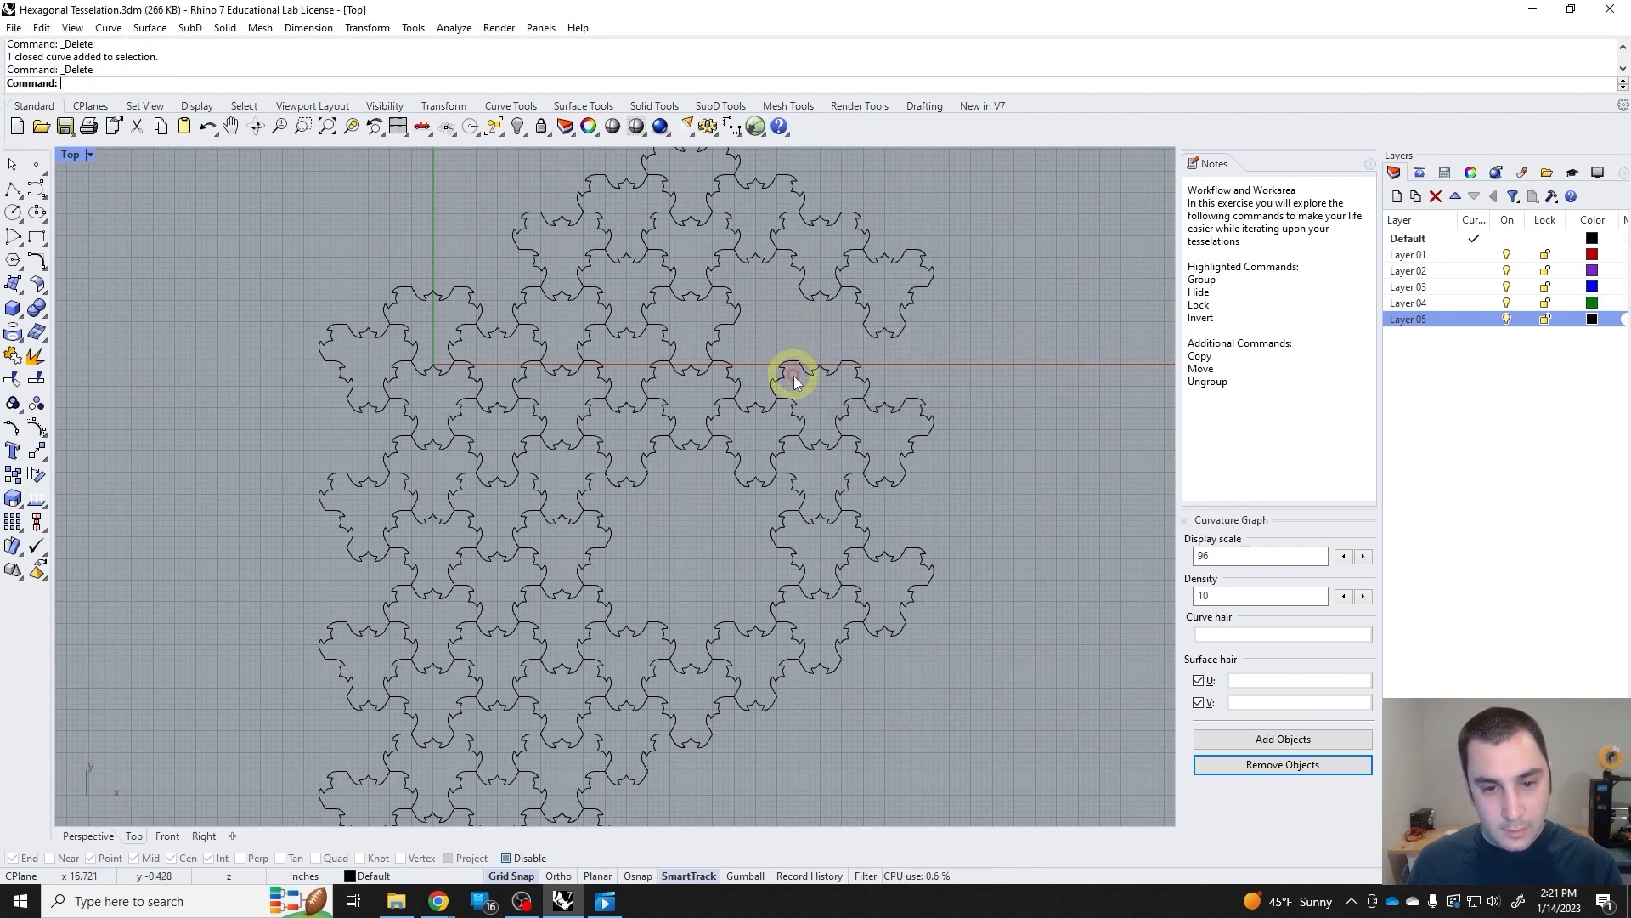
scroll(750, 374, "down", 3)
scroll(685, 417, "up", 3)
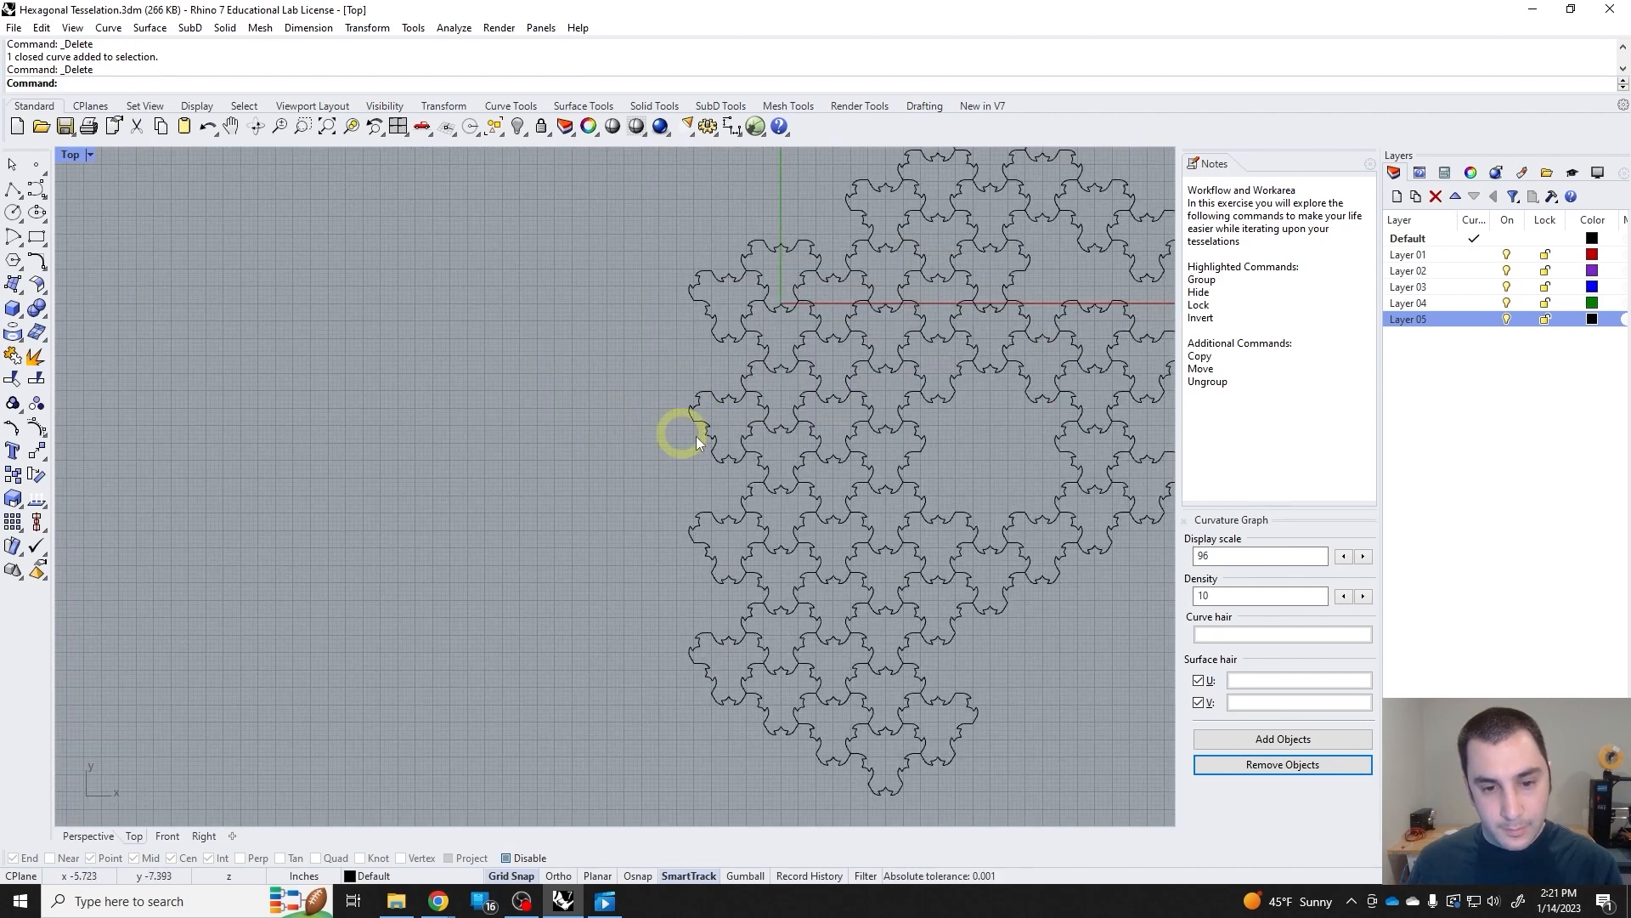
left_click(702, 375)
key("Delete")
scroll(831, 546, "down", 3)
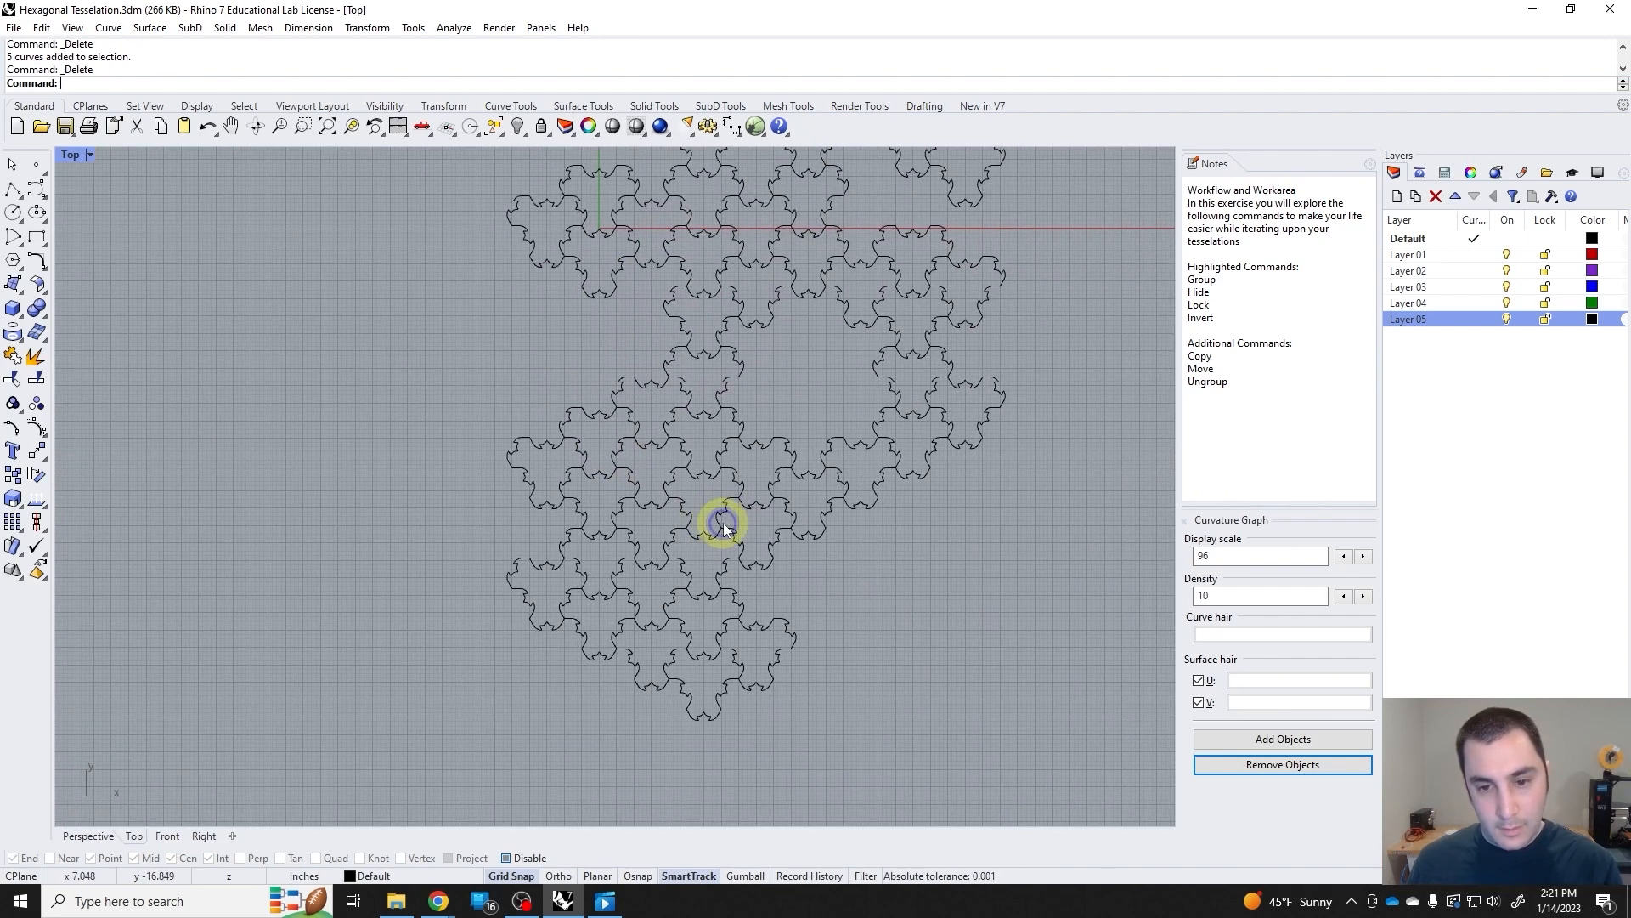
Try deleting eleven tiles from the lower part of the tessellation and undo it.
left_click_drag(670, 576, 666, 491)
key("Delete")
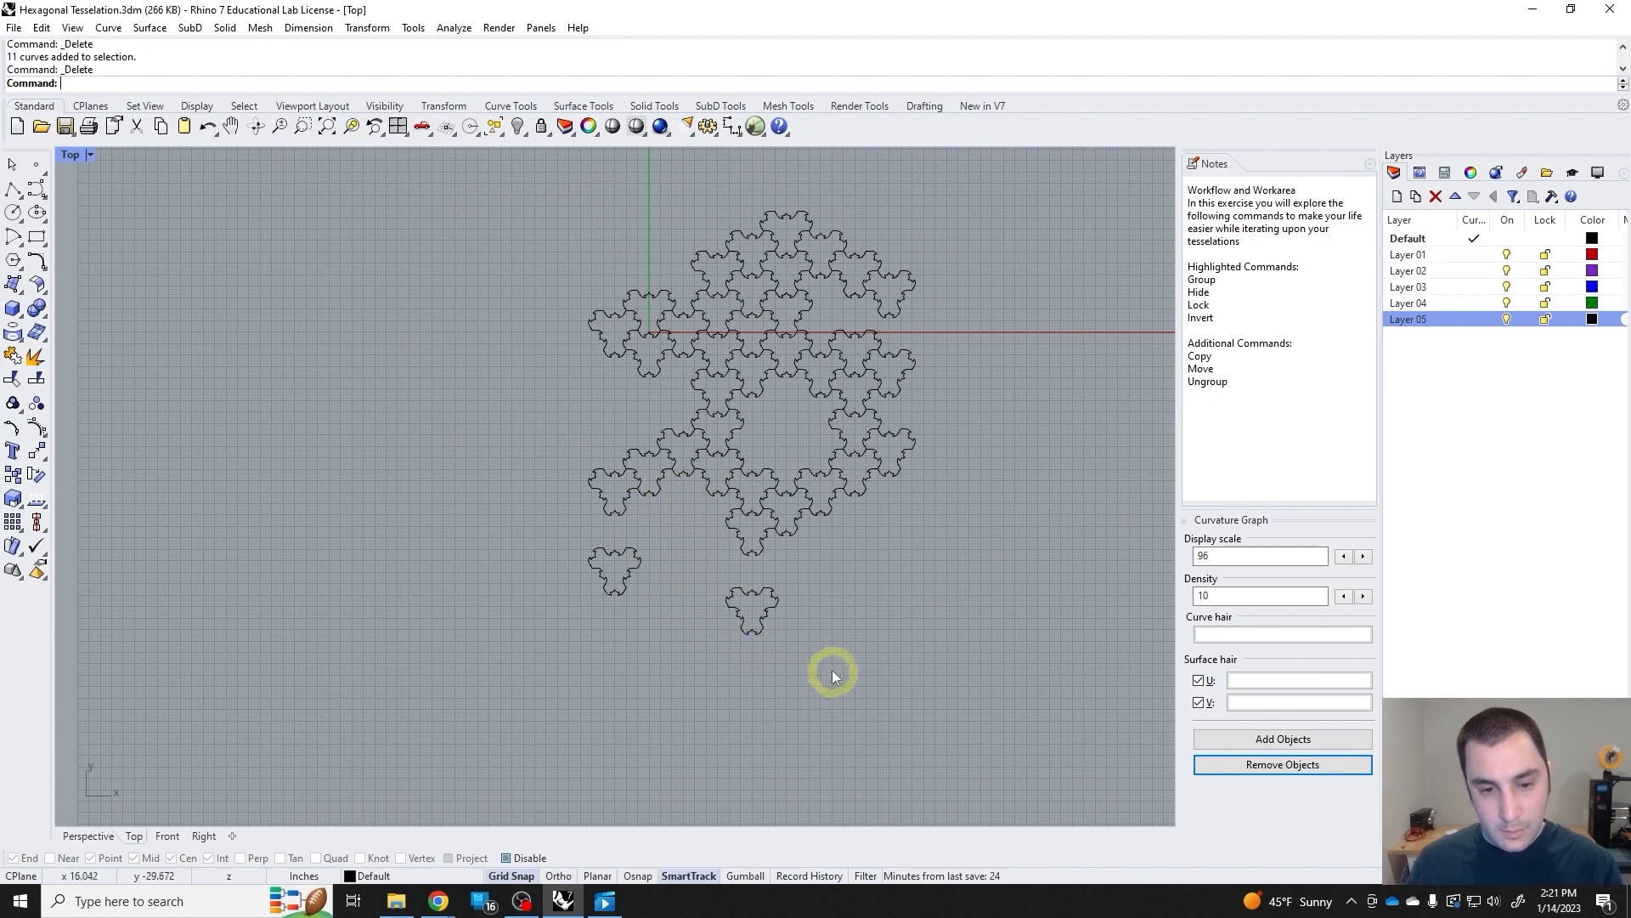
key("ctrl+z")
Delete two vertically stacked tiles between the lower-left cluster and the bottom tip of the tessellation.
left_click_drag(717, 687, 685, 595)
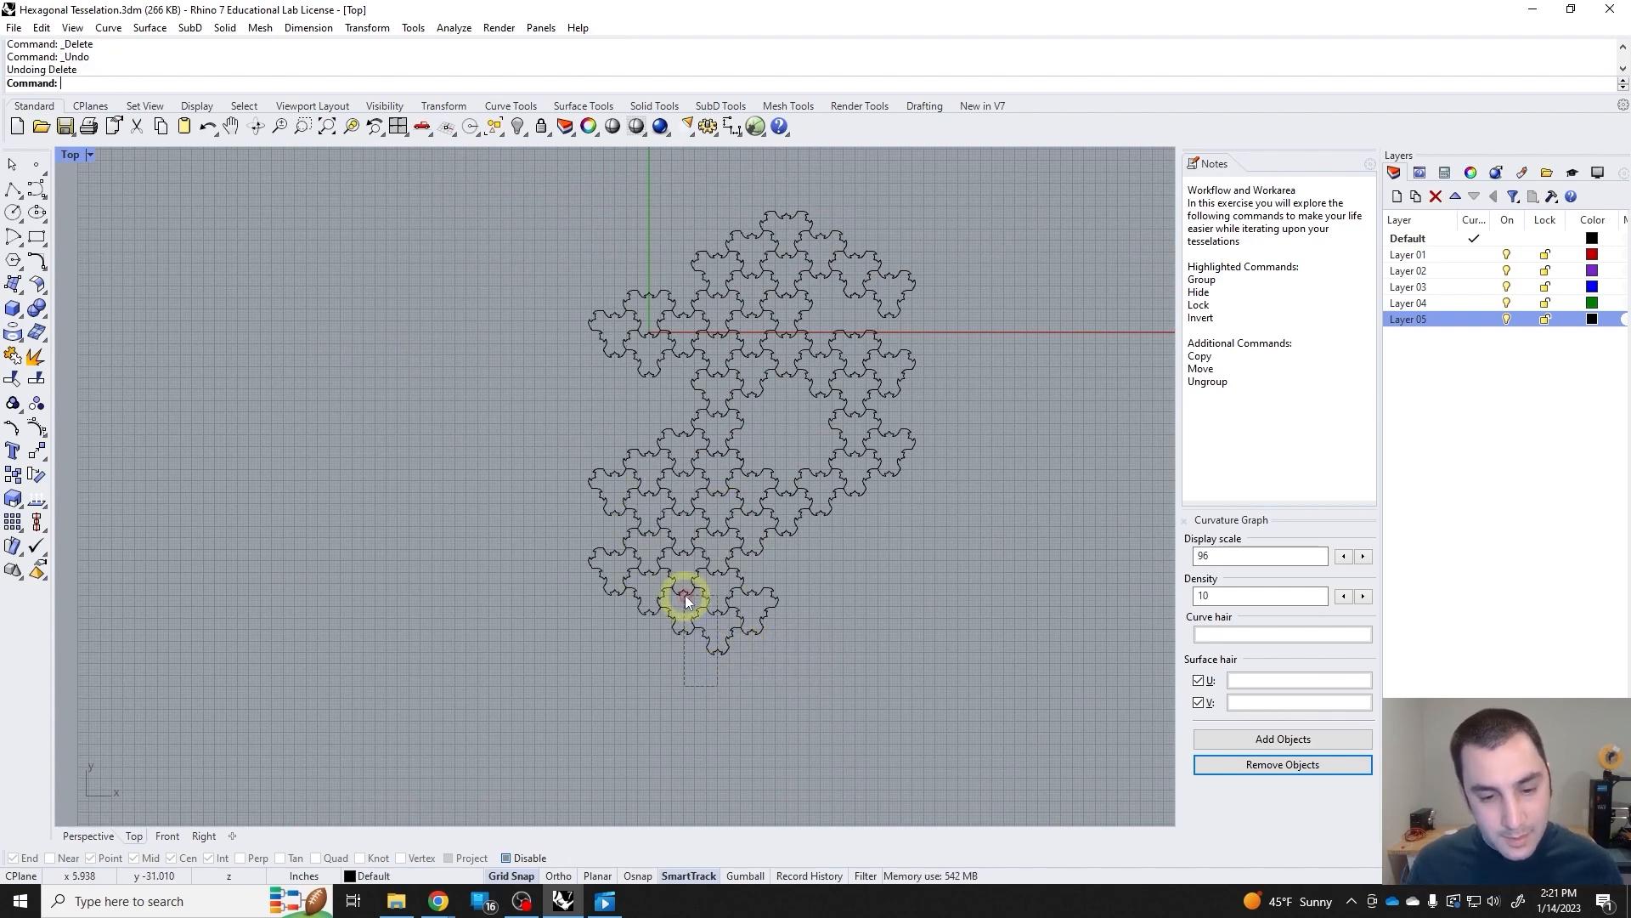
scroll(684, 644, "up", 3)
left_click(673, 615)
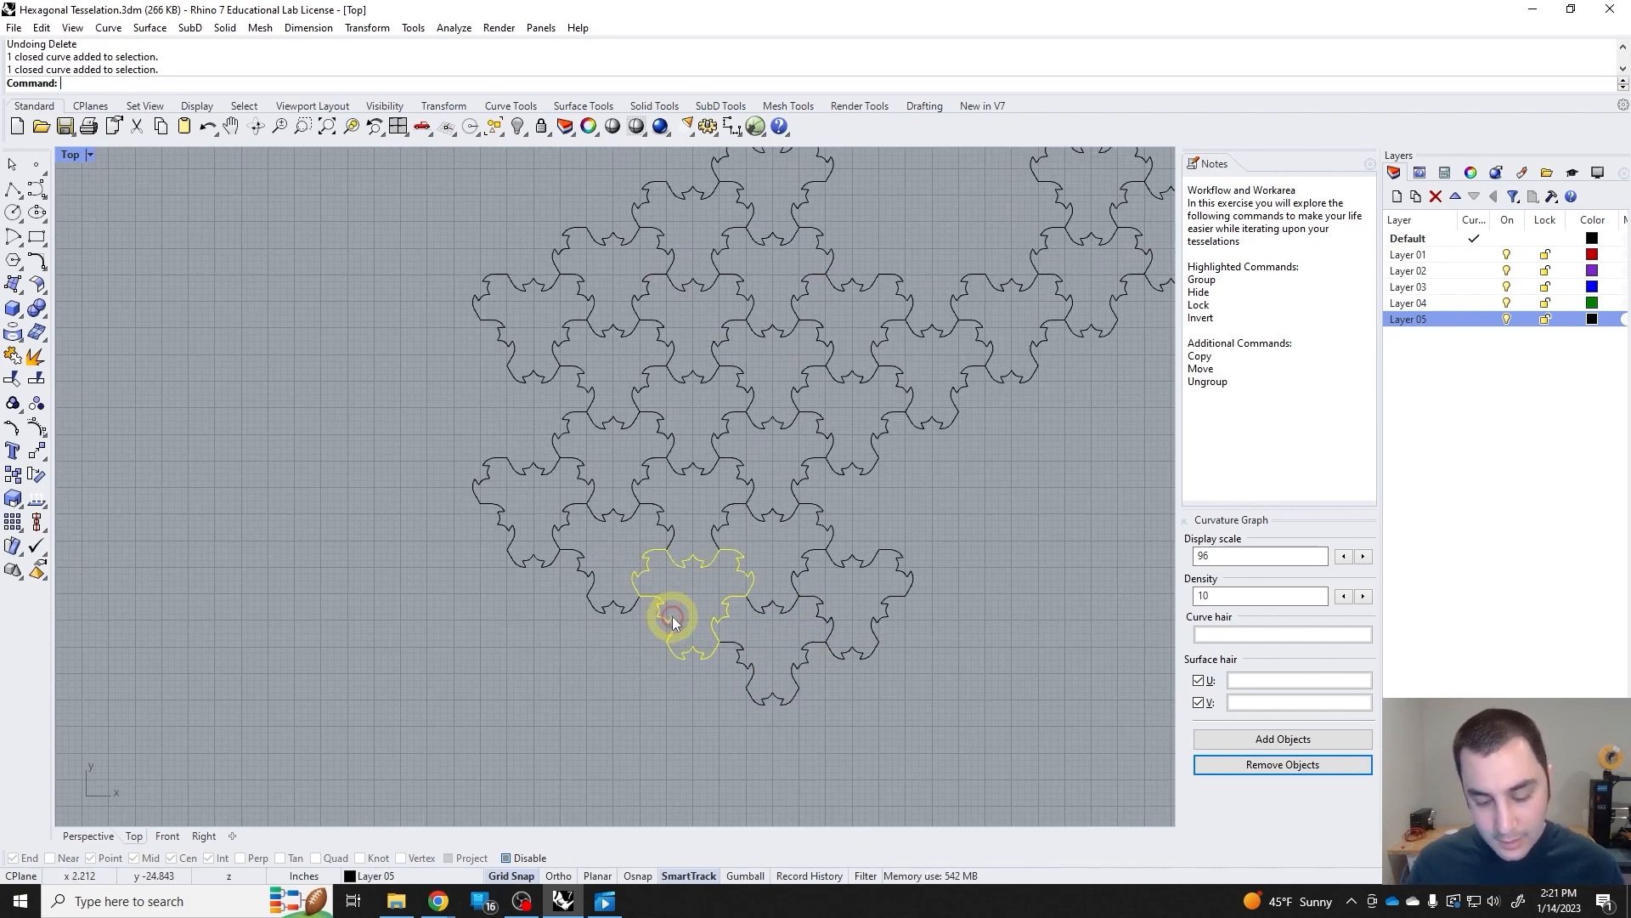
key("Delete")
left_click(693, 554)
key("Delete")
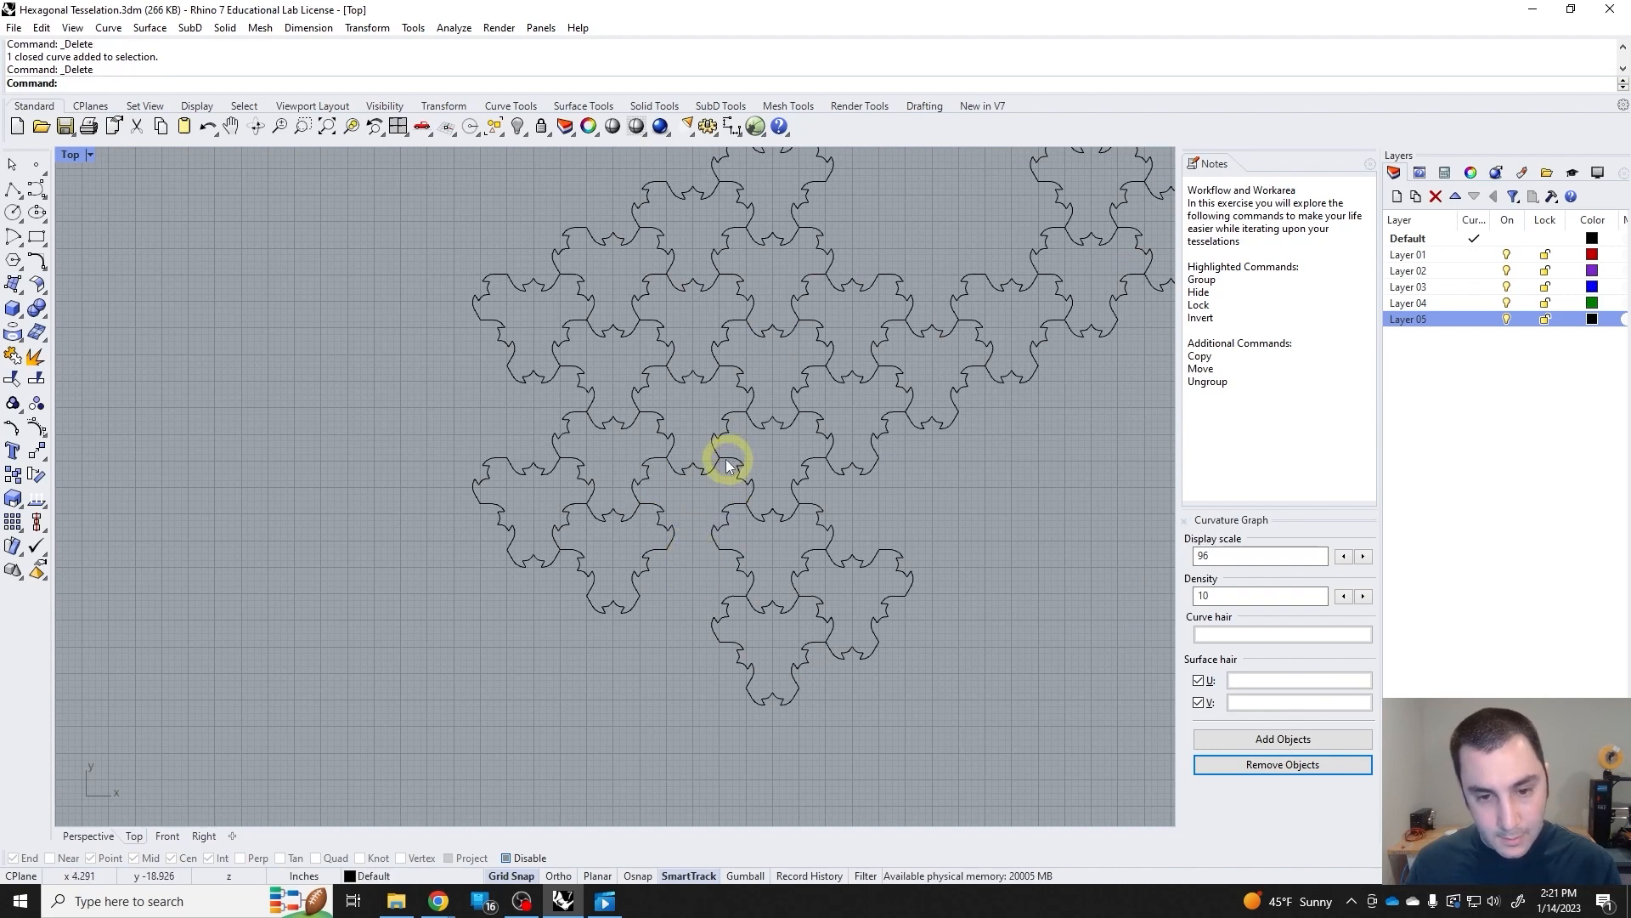
Delete the single tile directly above the bottom cluster of the tessellation.
scroll(735, 463, "down", 3)
right_click_drag(746, 472, 661, 542)
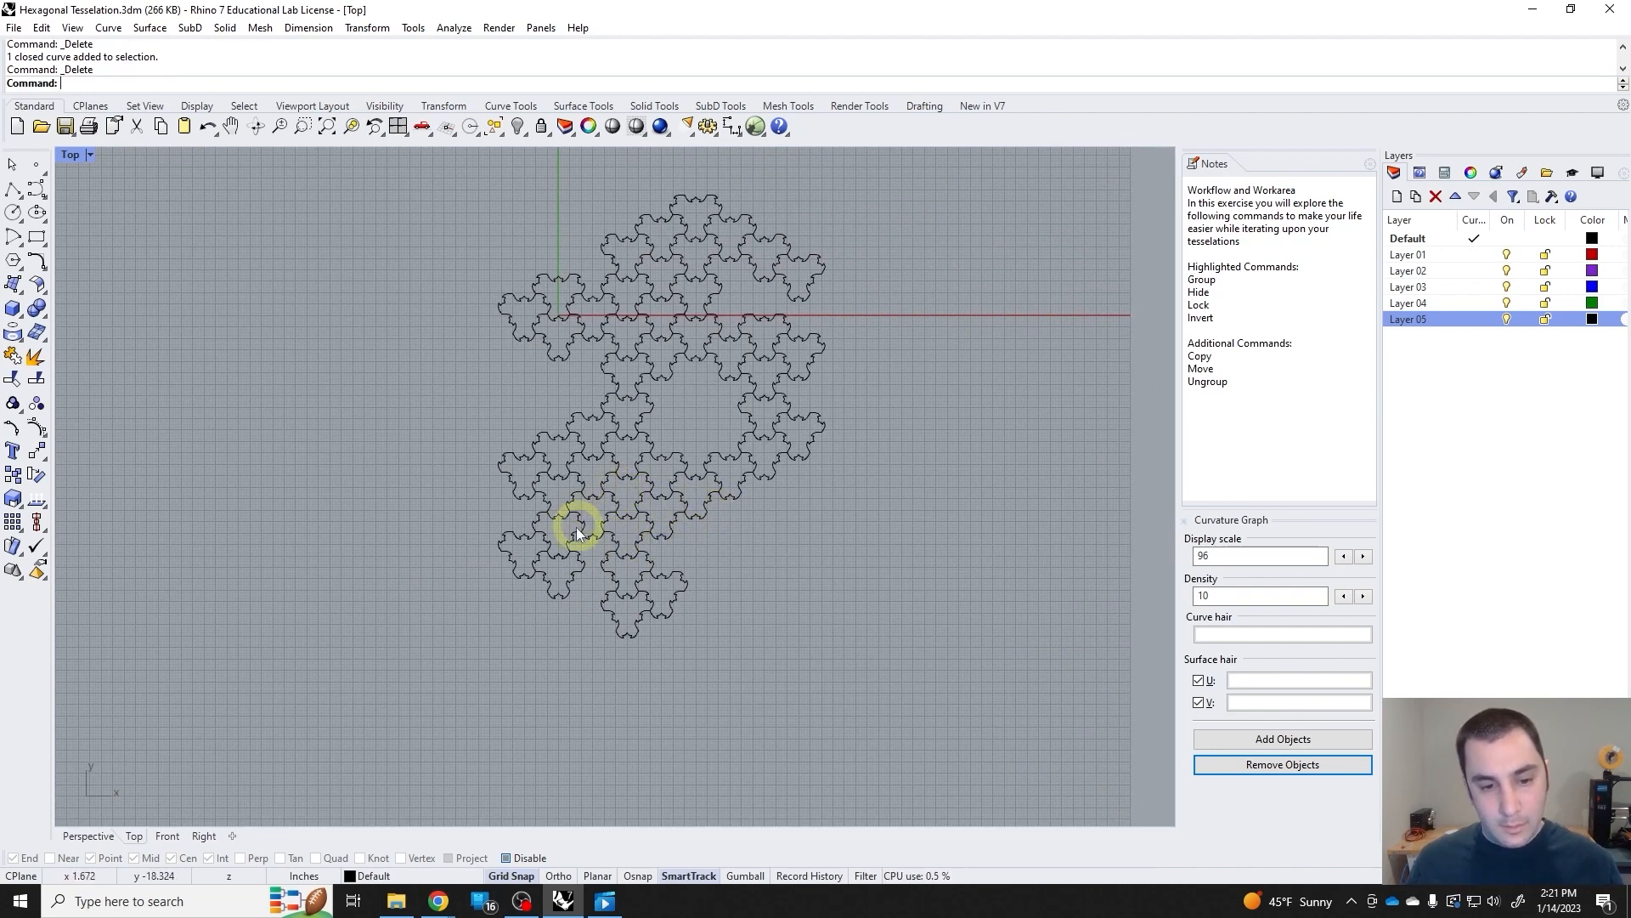
right_click_drag(782, 492, 729, 498)
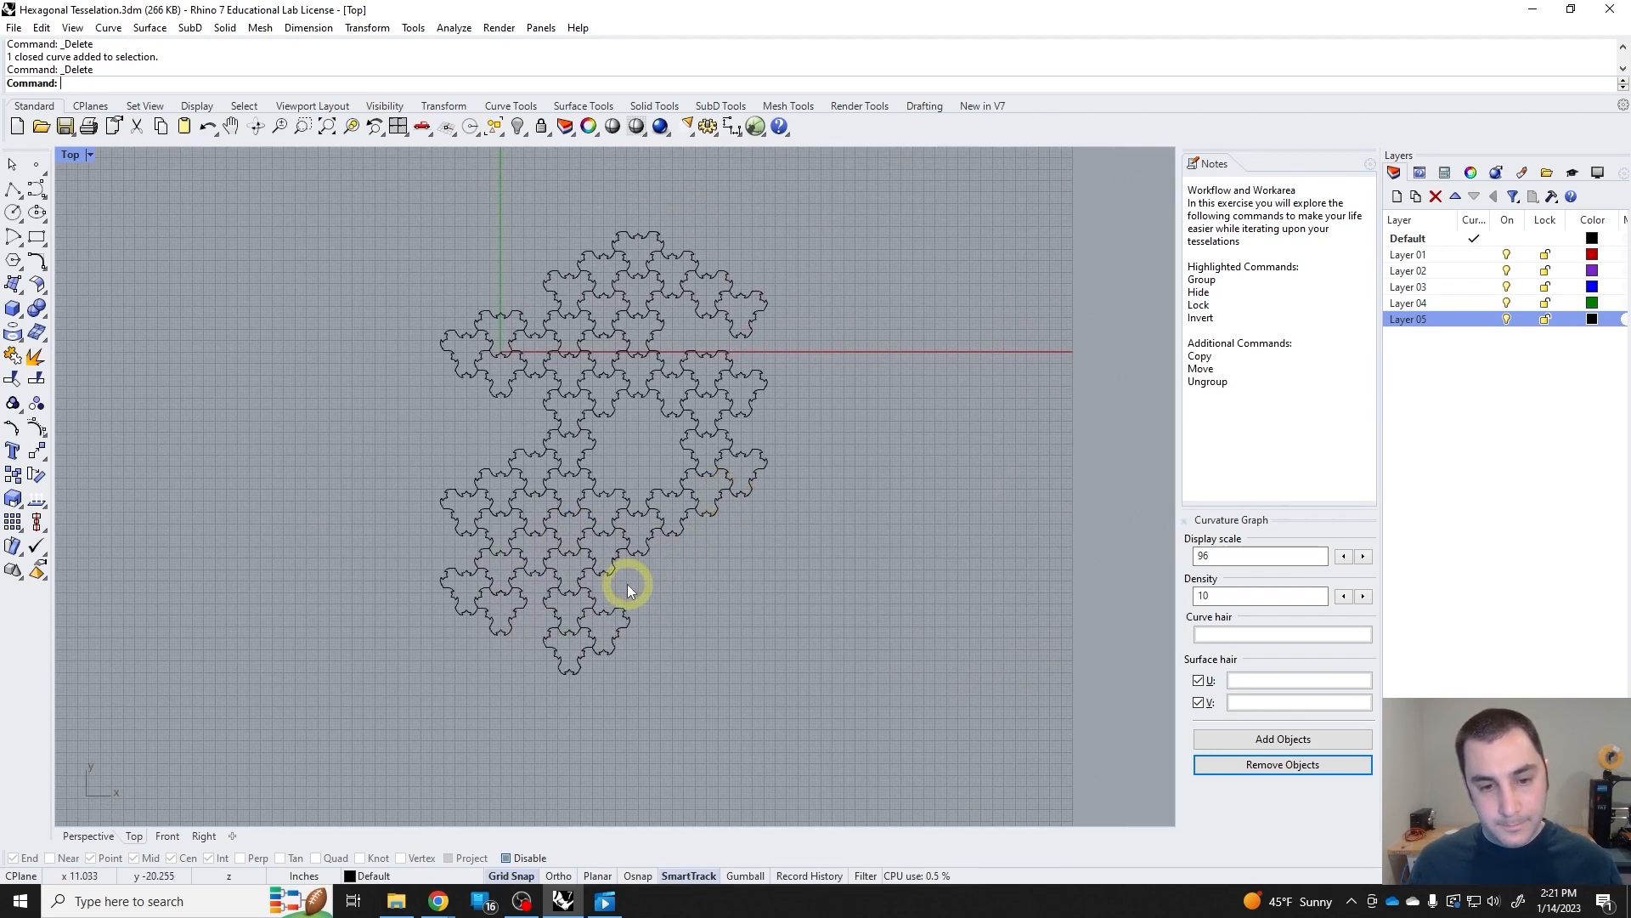
scroll(537, 573, "up", 5)
left_click(595, 578)
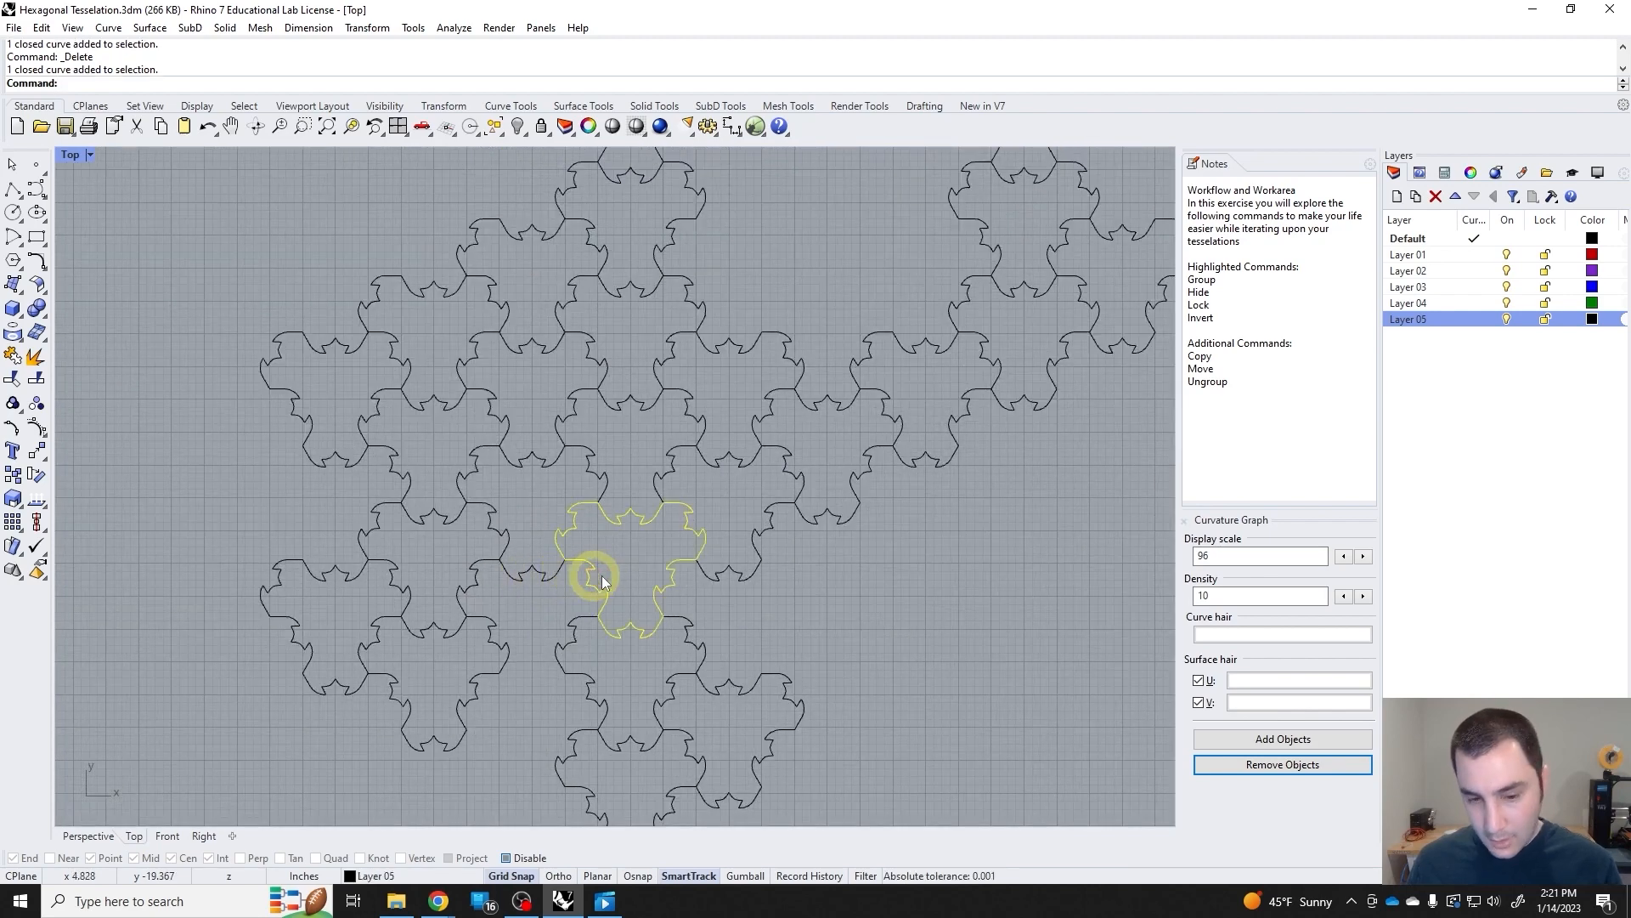
Copy the tile to the upper right of the new gap about 4 in straight down to reconnect the bottom cluster.
left_click_drag(601, 574, 701, 517)
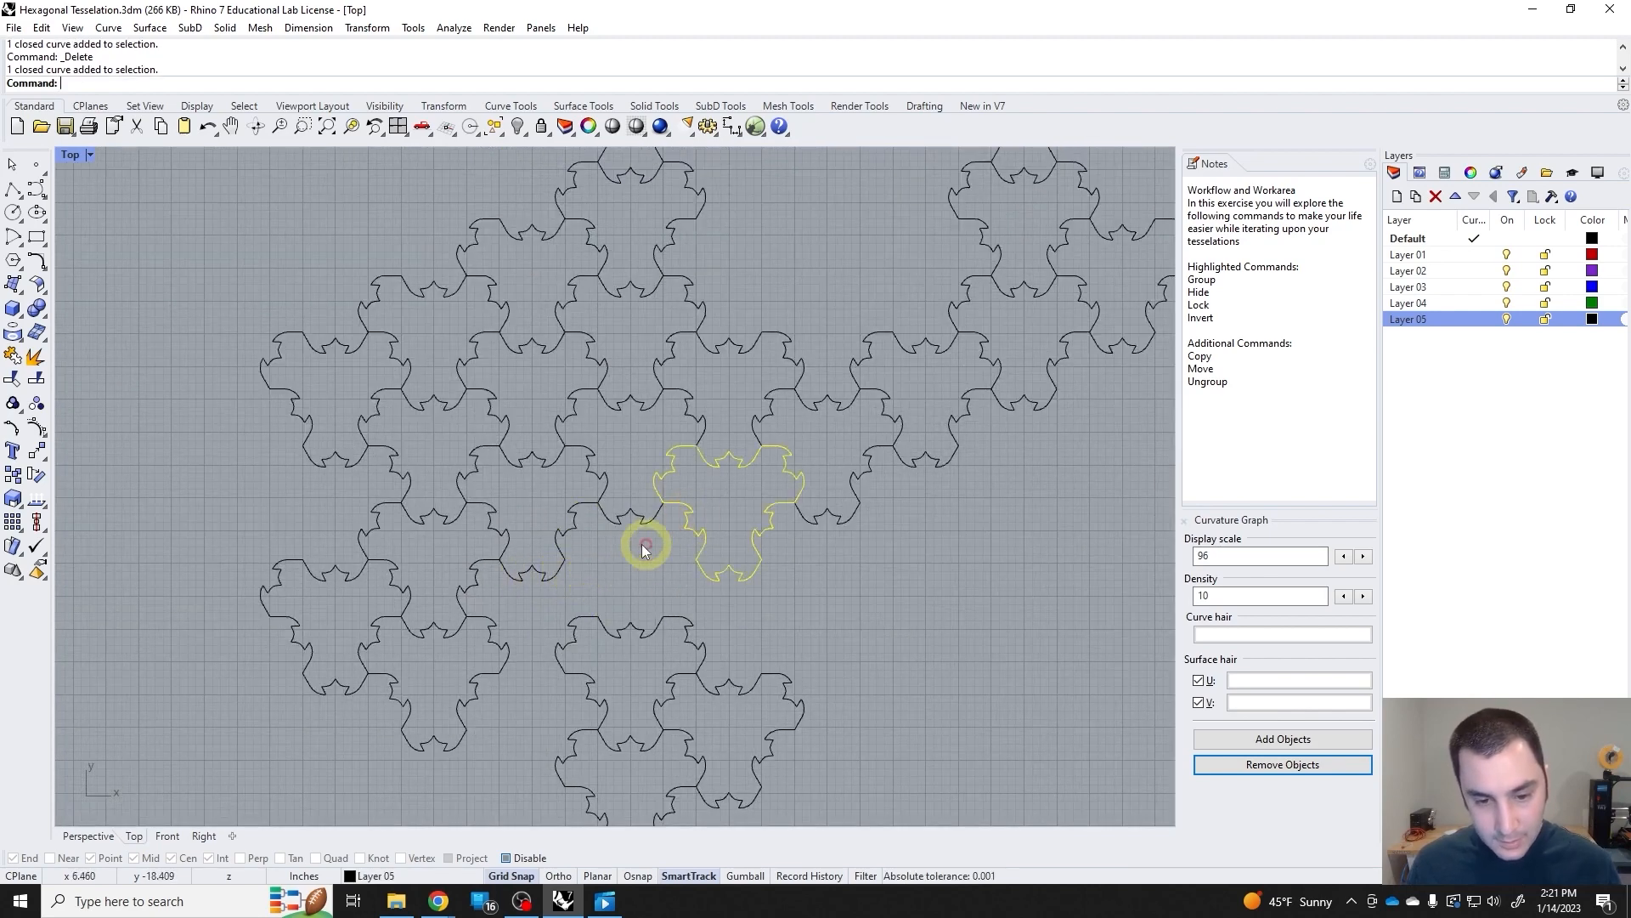
left_click(23, 480)
left_click(729, 452)
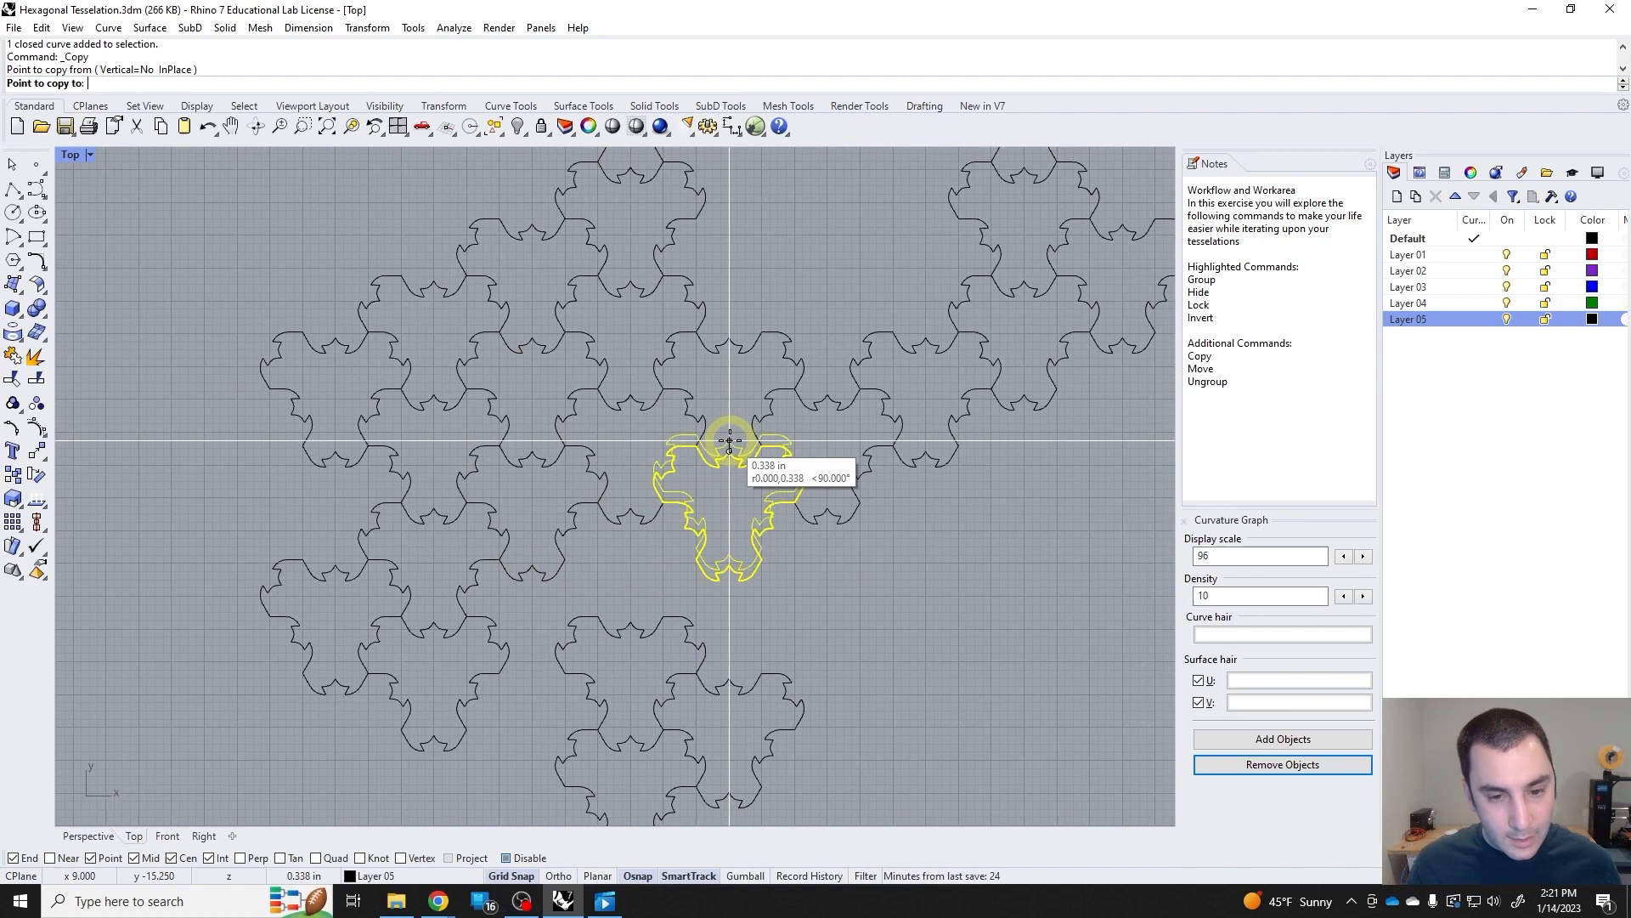
left_click(725, 583)
key("Return")
scroll(885, 605, "down", 5)
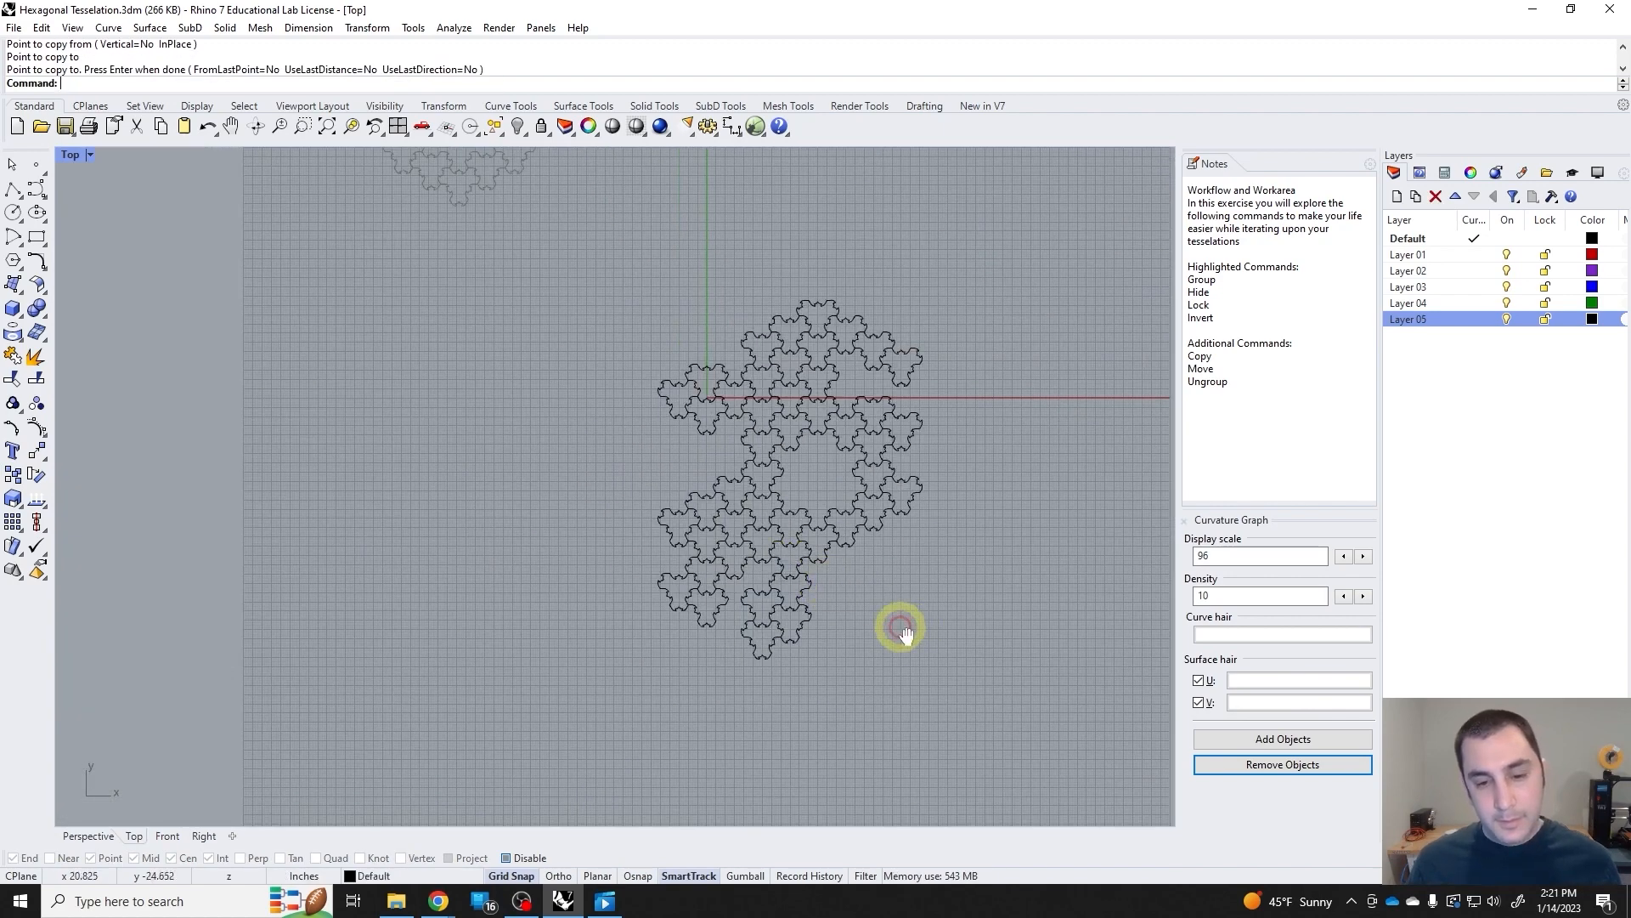
Delete two vertically stacked tiles near the upper-left part of the tessellation.
right_click_drag(903, 633, 794, 655)
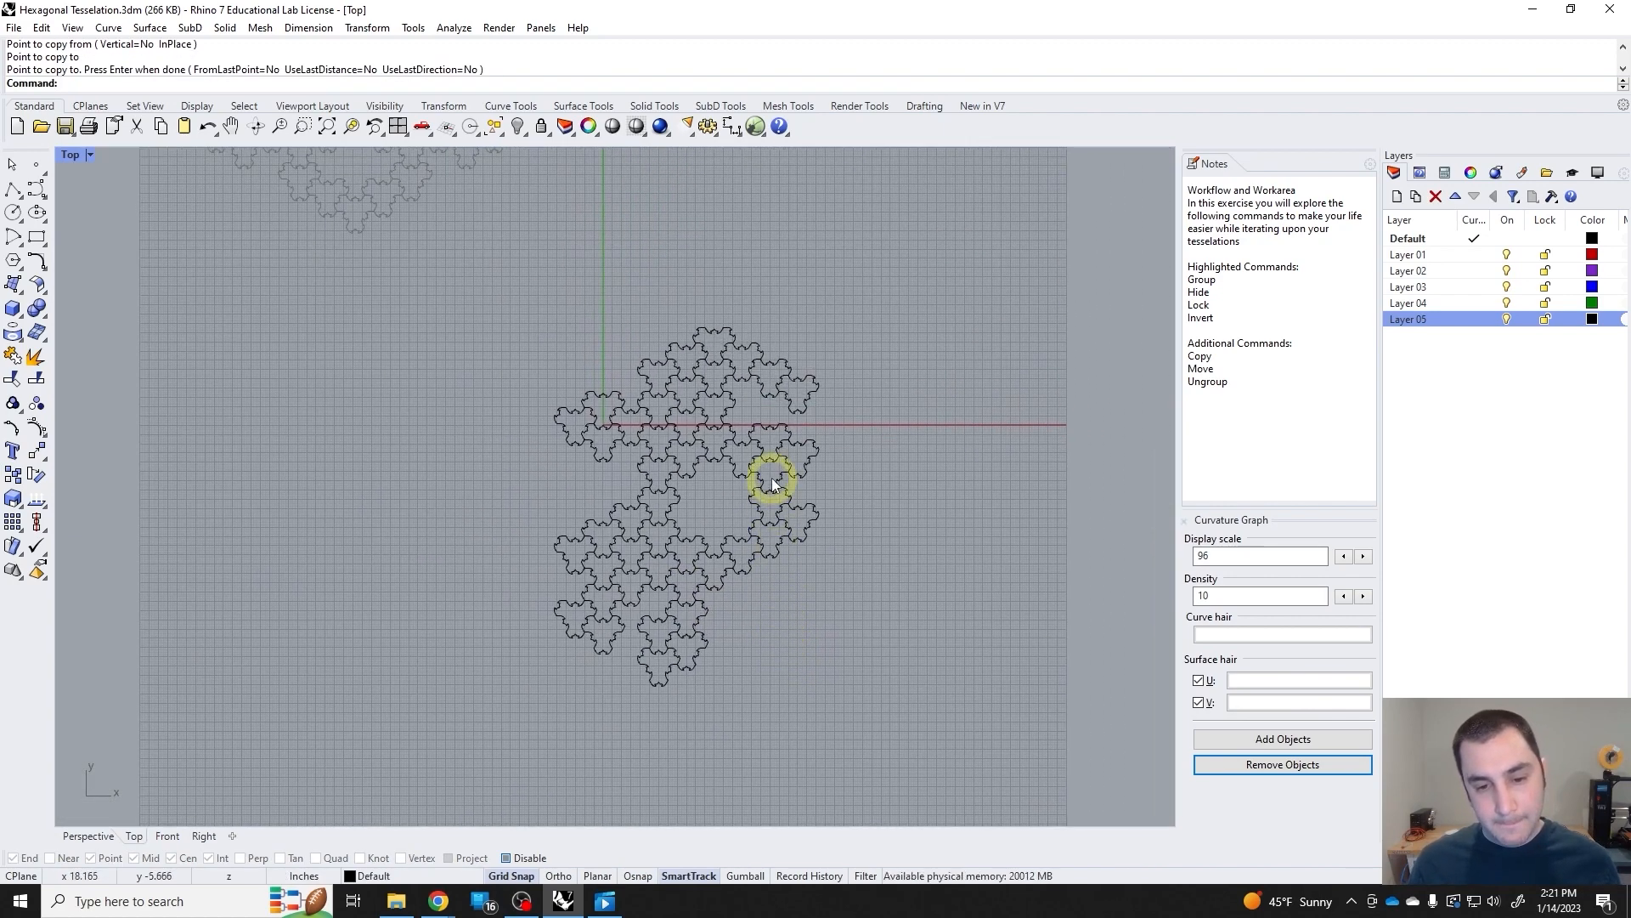
scroll(803, 514, "up", 2)
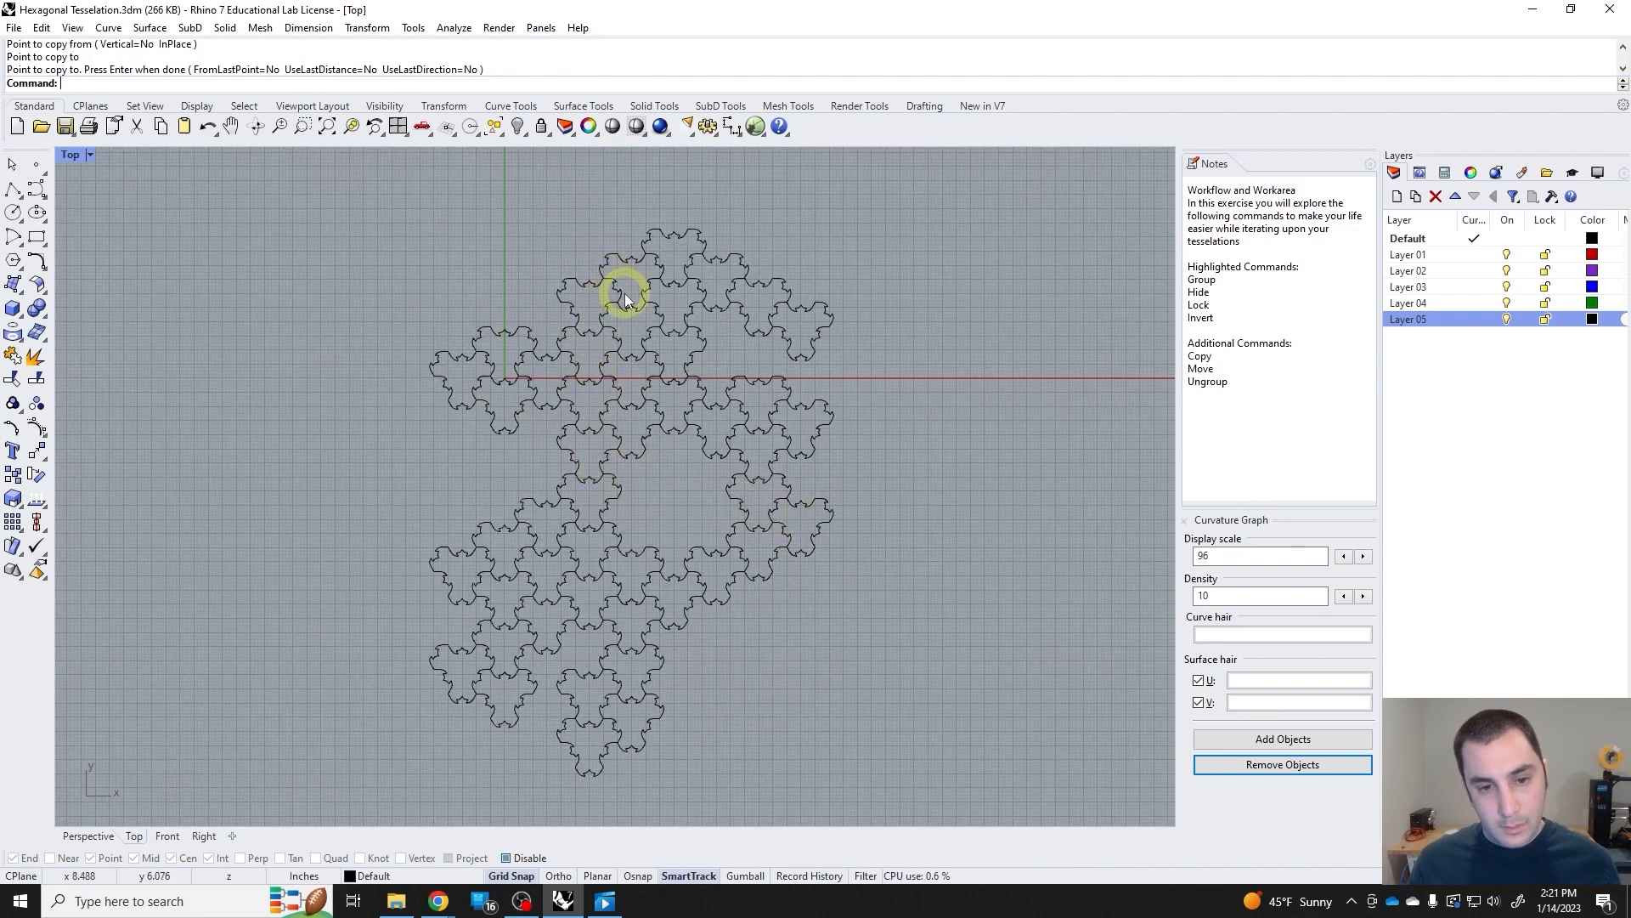
left_click(630, 321)
key("Delete")
scroll(819, 610, "down", 3)
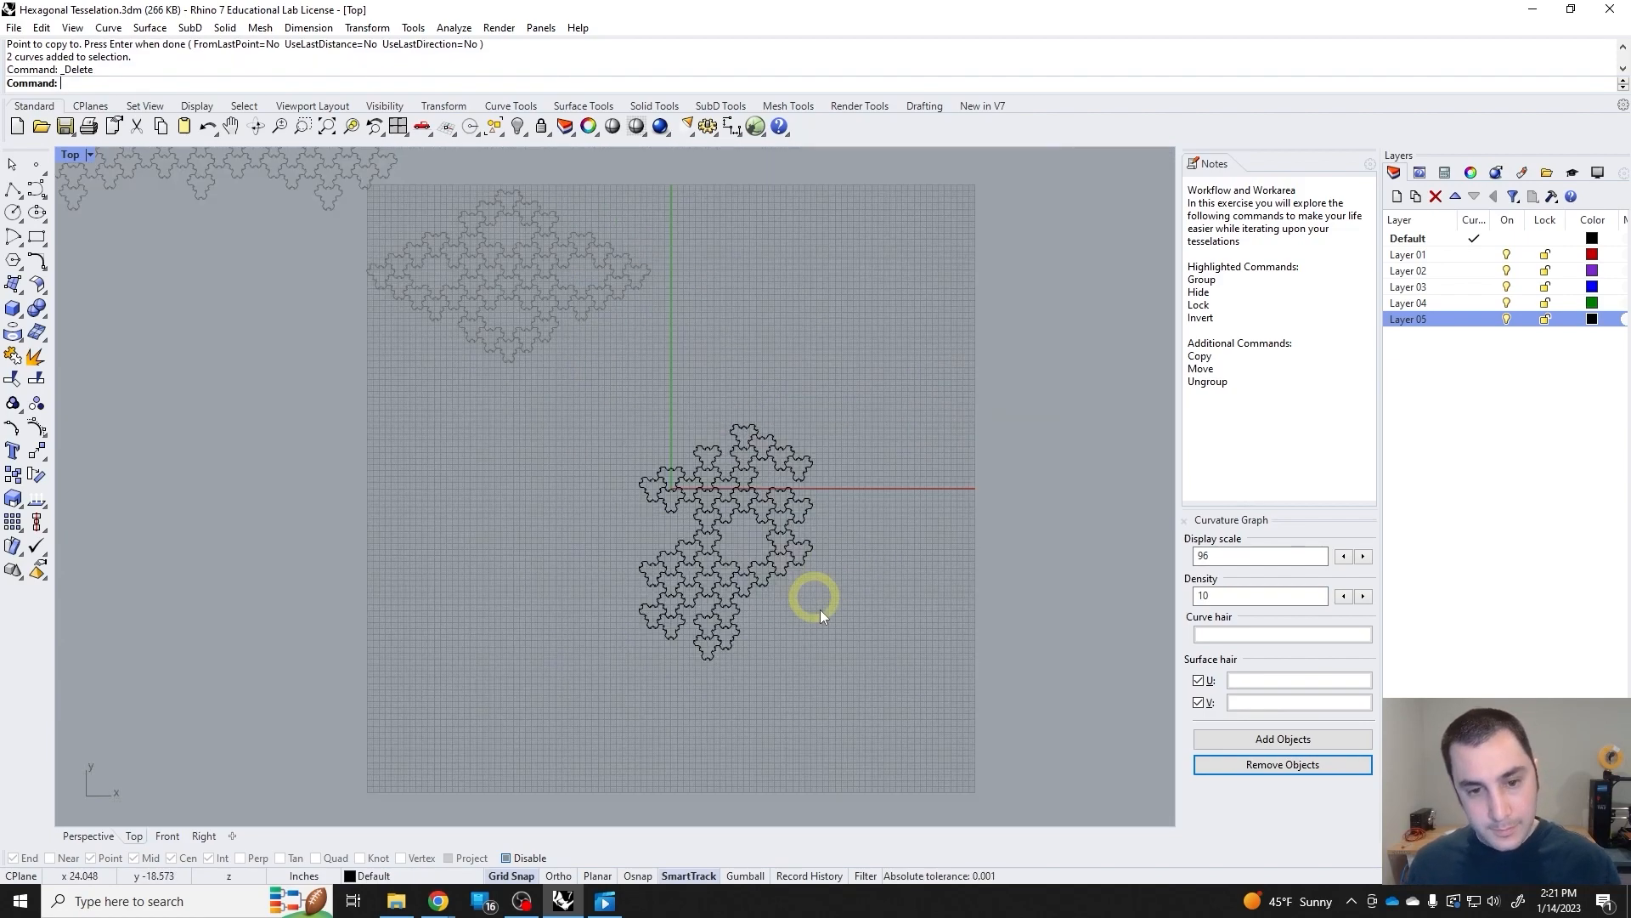
Try deleting the three tiles along the right side of the central hole, and undo only that deletion.
right_click_drag(819, 609, 768, 624)
scroll(720, 533, "up", 3)
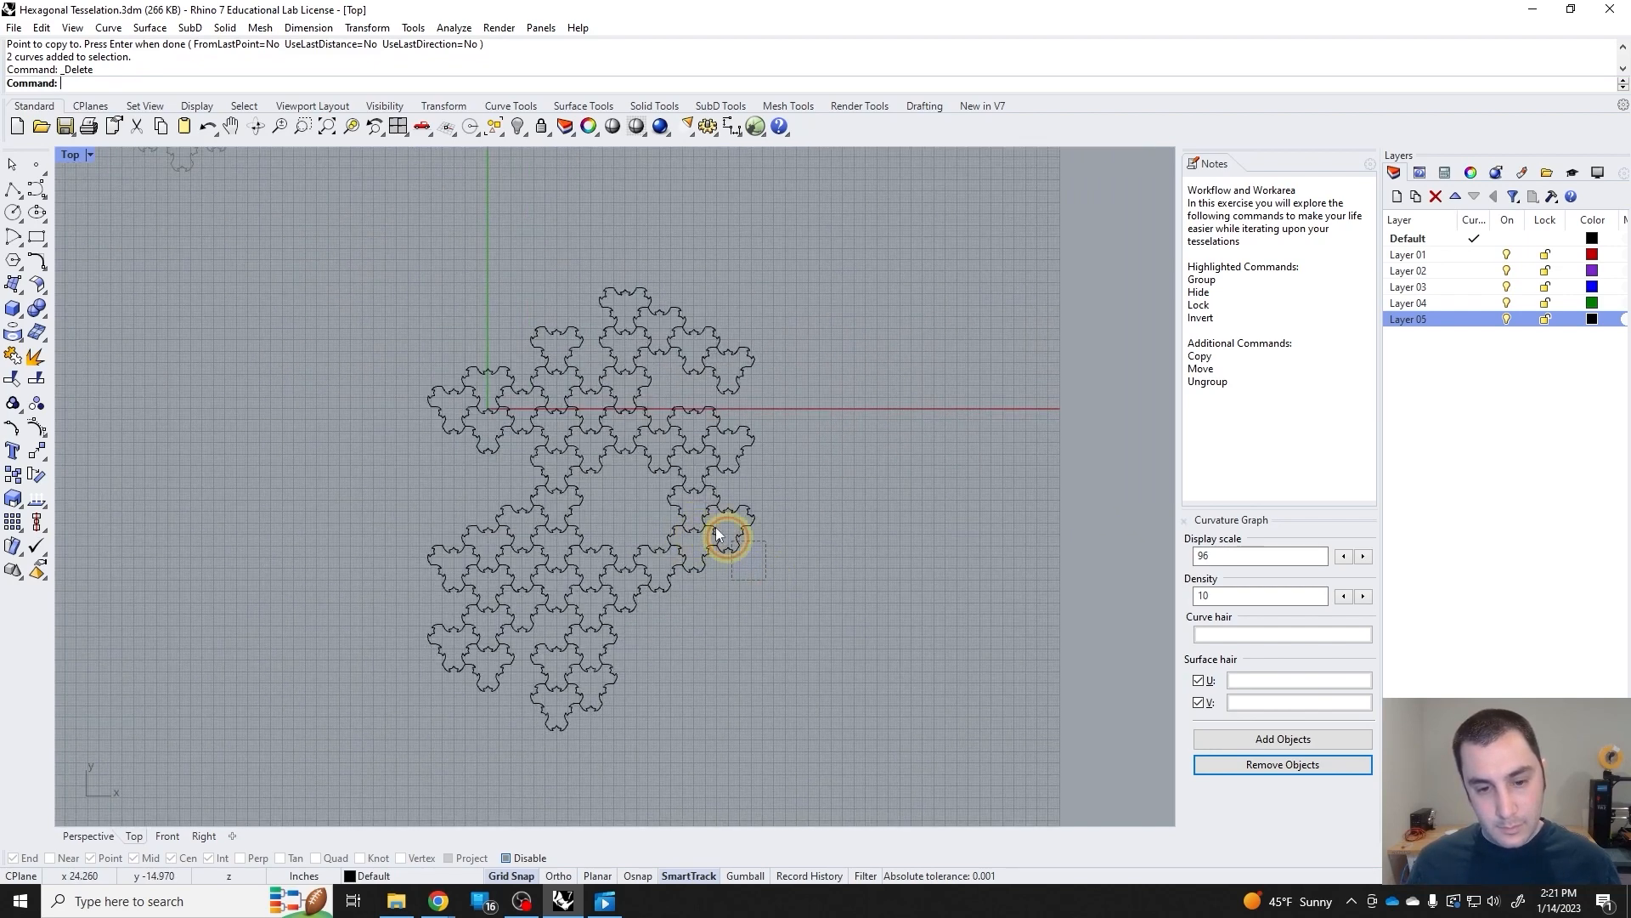
left_click(731, 537)
key("Delete")
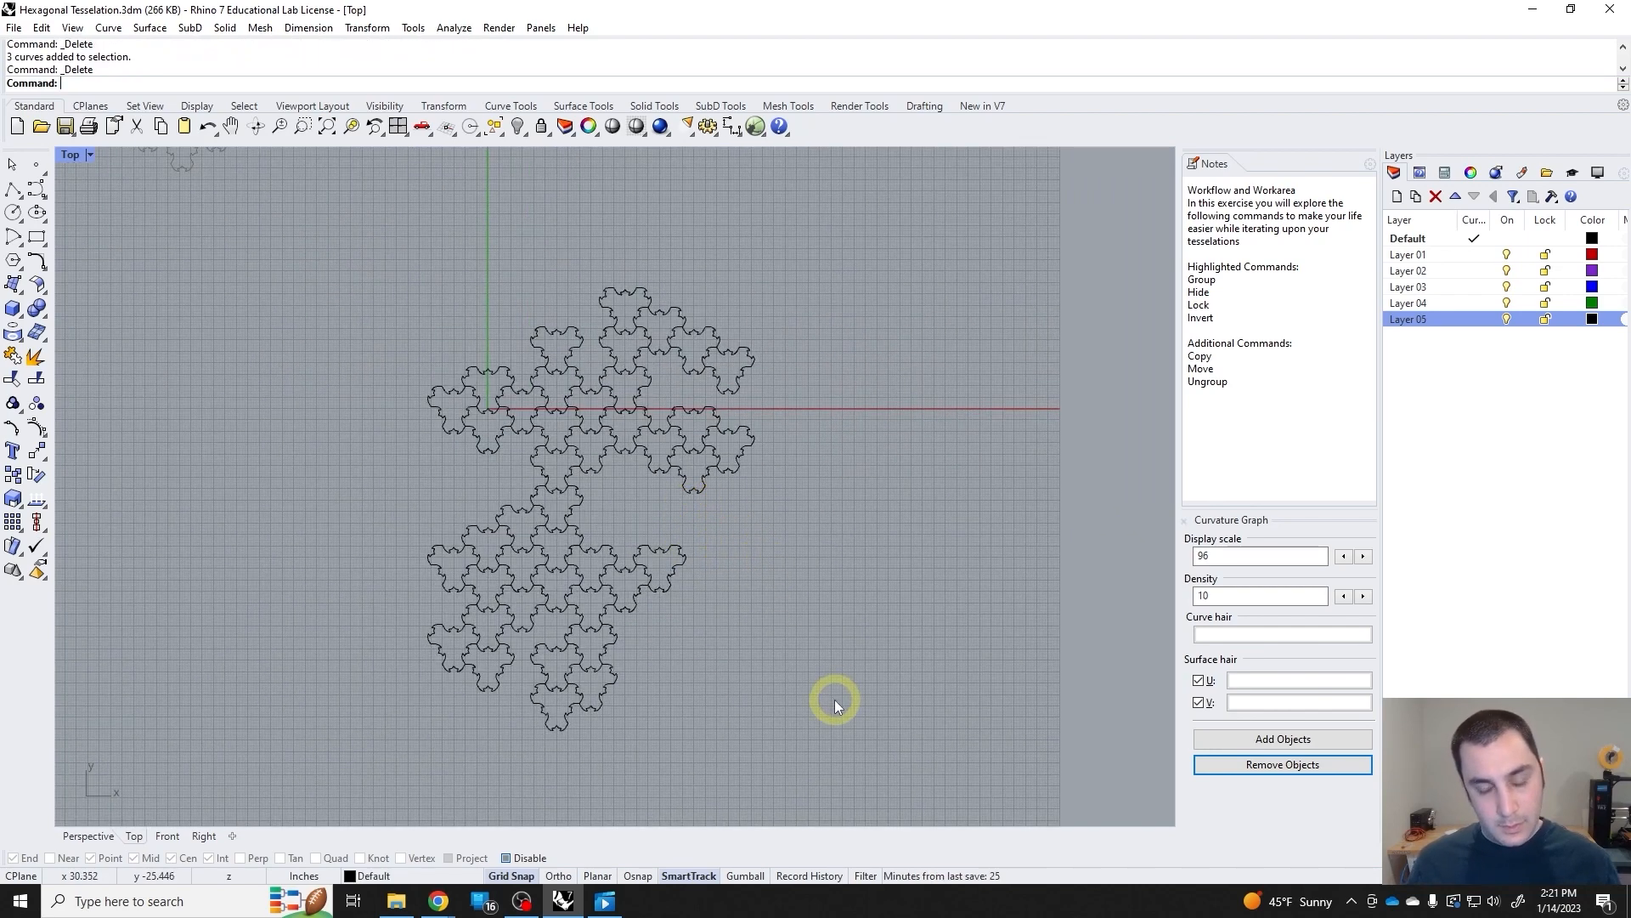
key("ctrl+z")
key("ctrl+z")
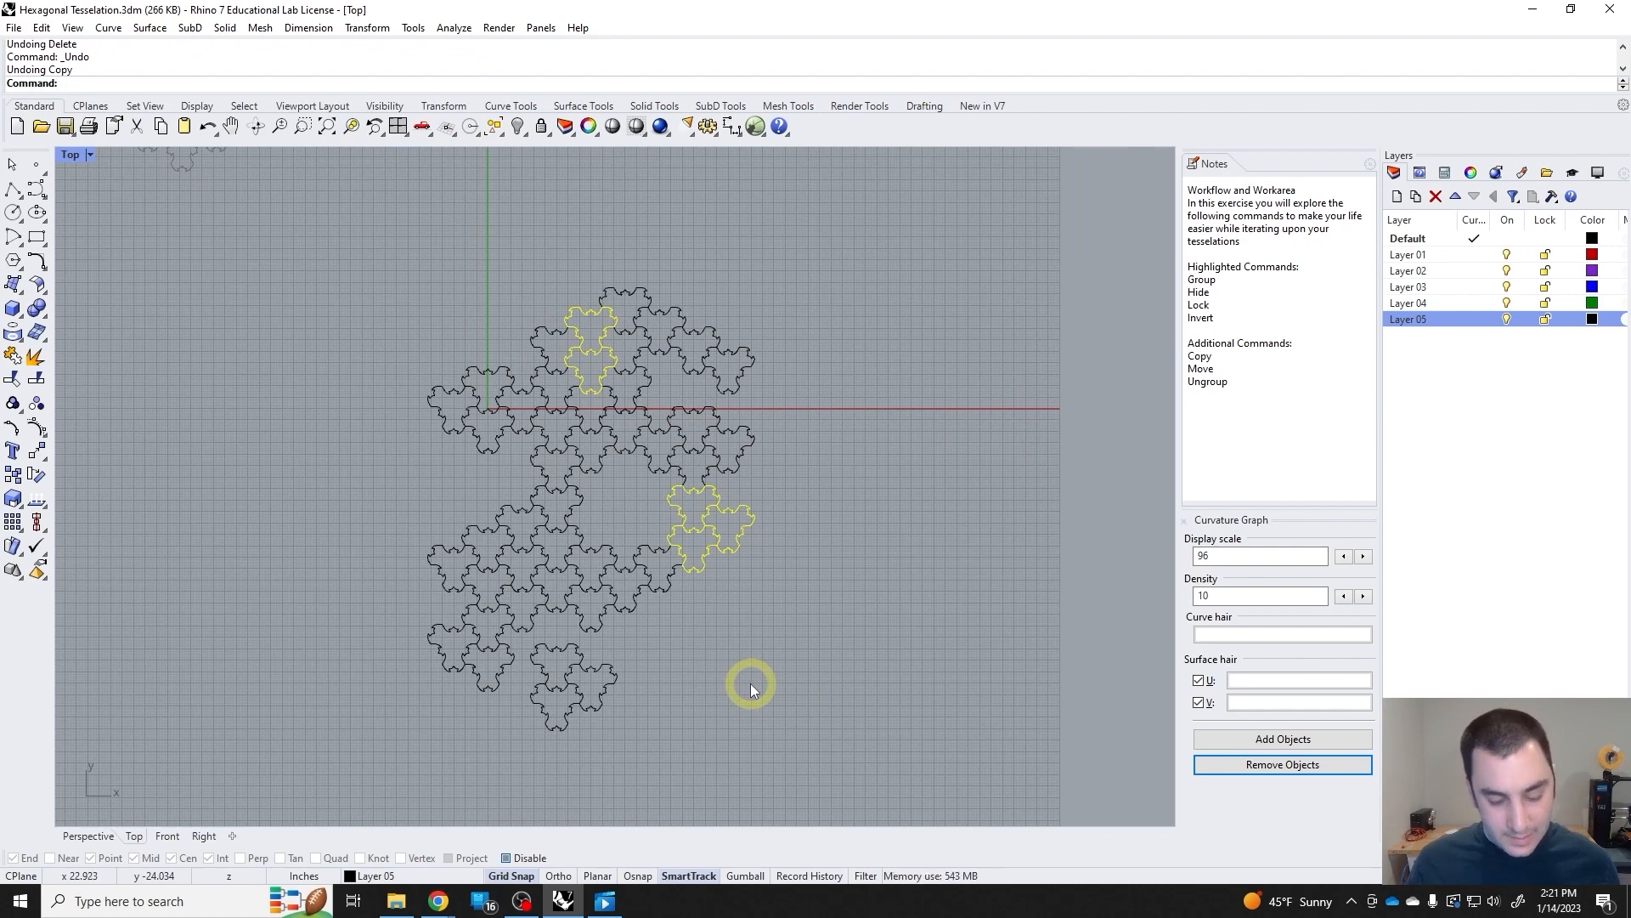
key("ctrl+y")
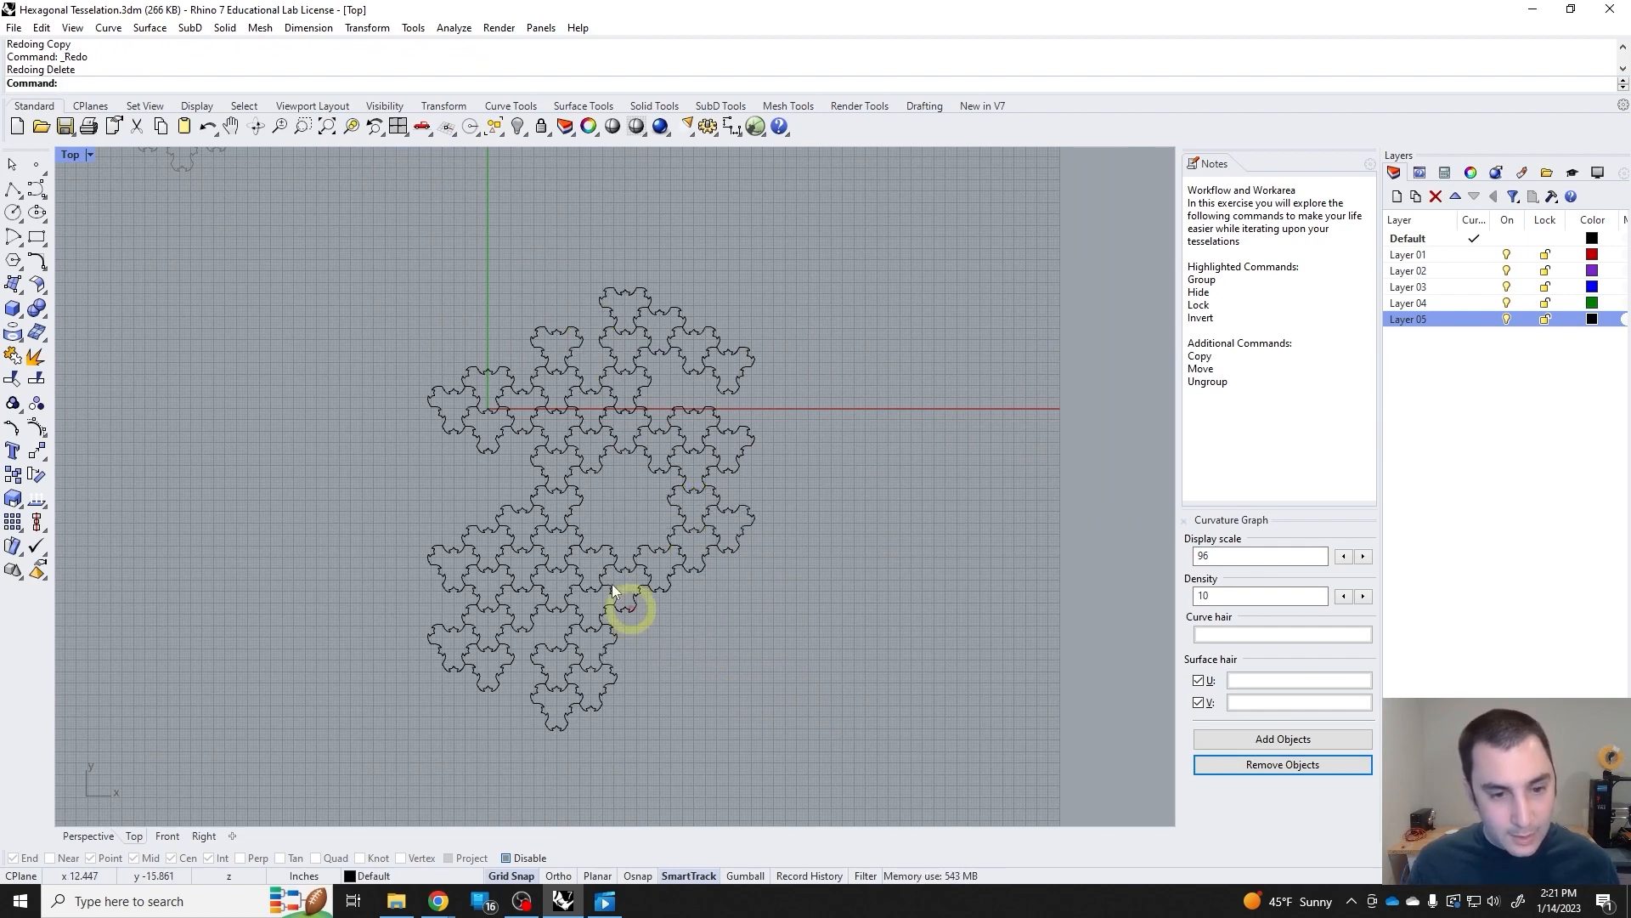
Try deleting the four tiles at the right edge just above the central hole and undo it.
scroll(643, 504, "up", 2)
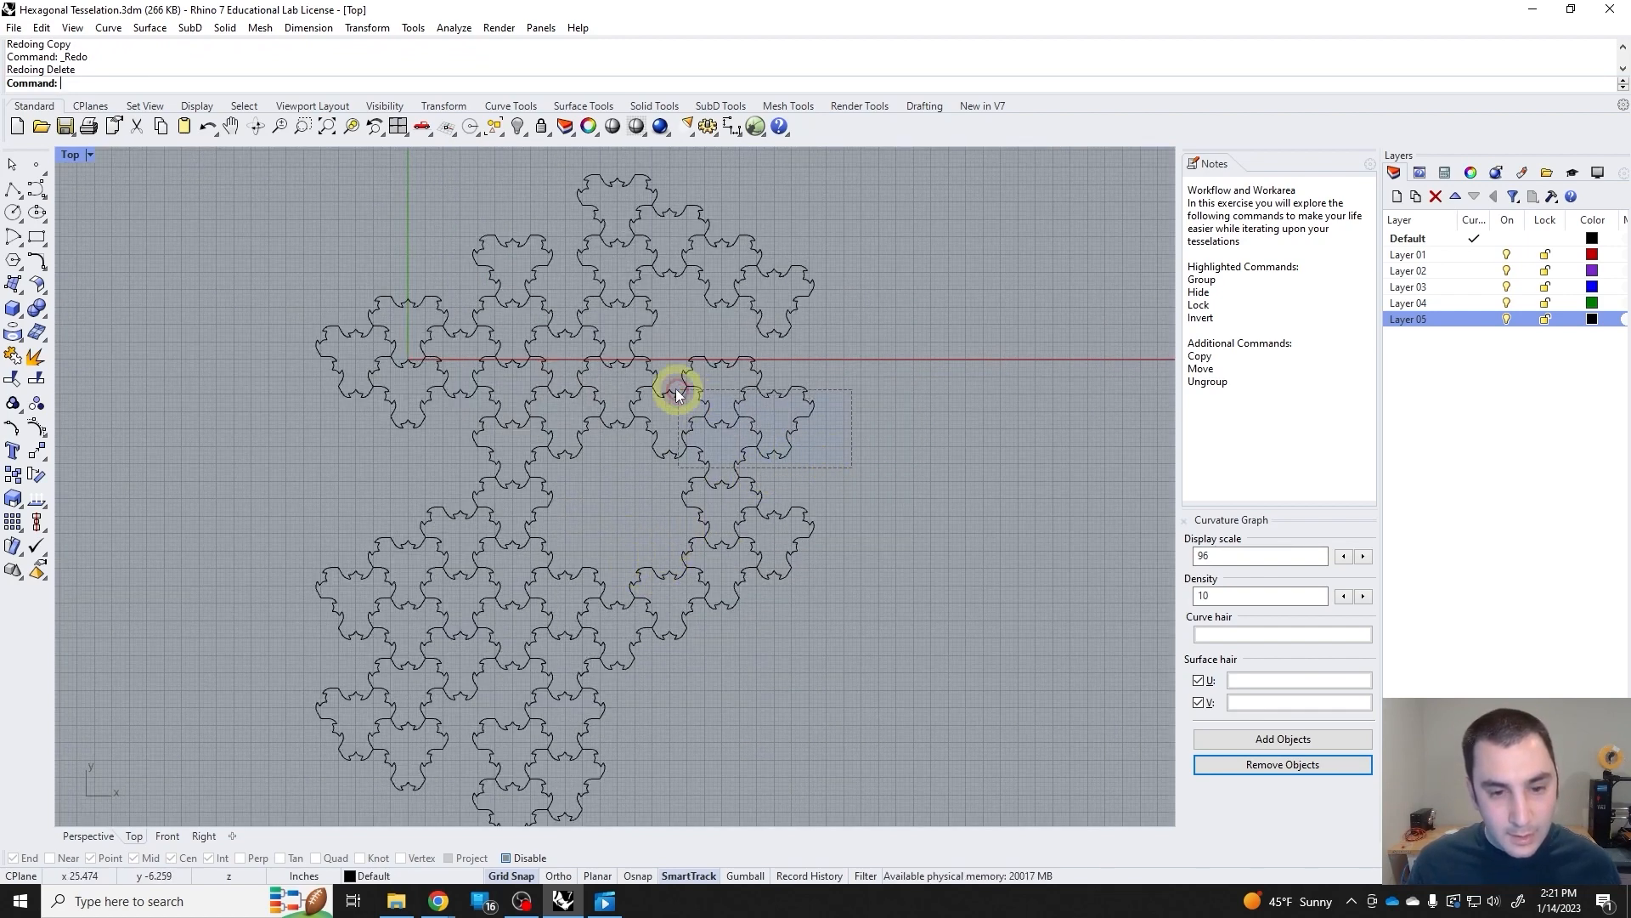
left_click_drag(677, 393, 679, 393)
key("Delete")
scroll(849, 560, "down", 4)
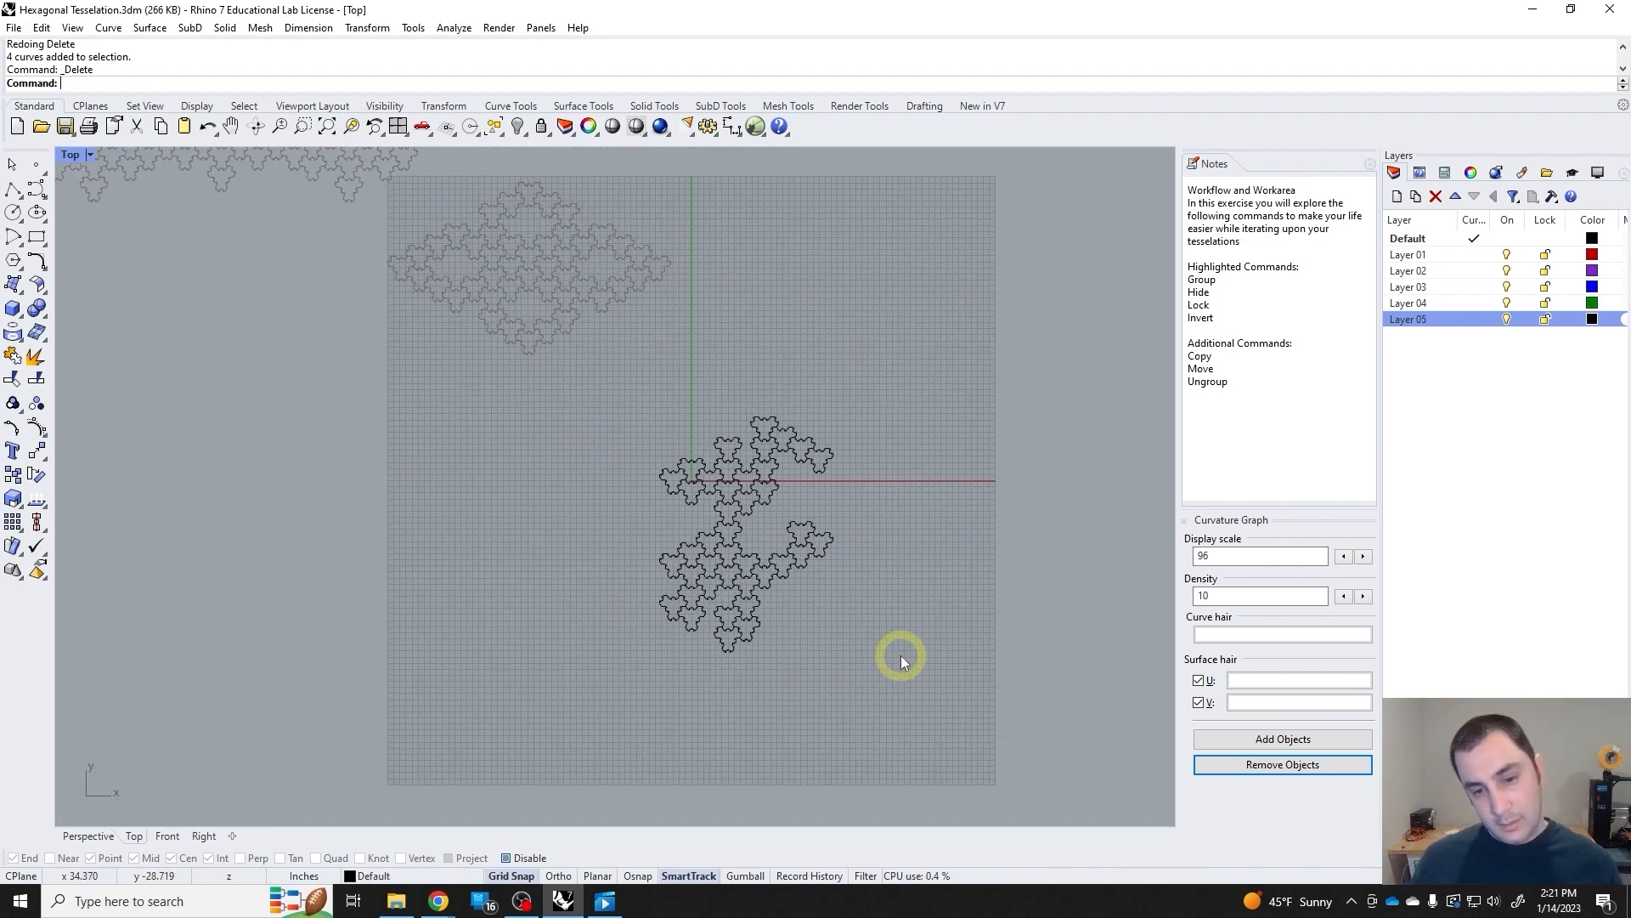
key("ctrl+z")
Delete the five tiles forming the tessellation's bottom tip and group all remaining tiles of this iteration.
left_click_drag(776, 691, 720, 616)
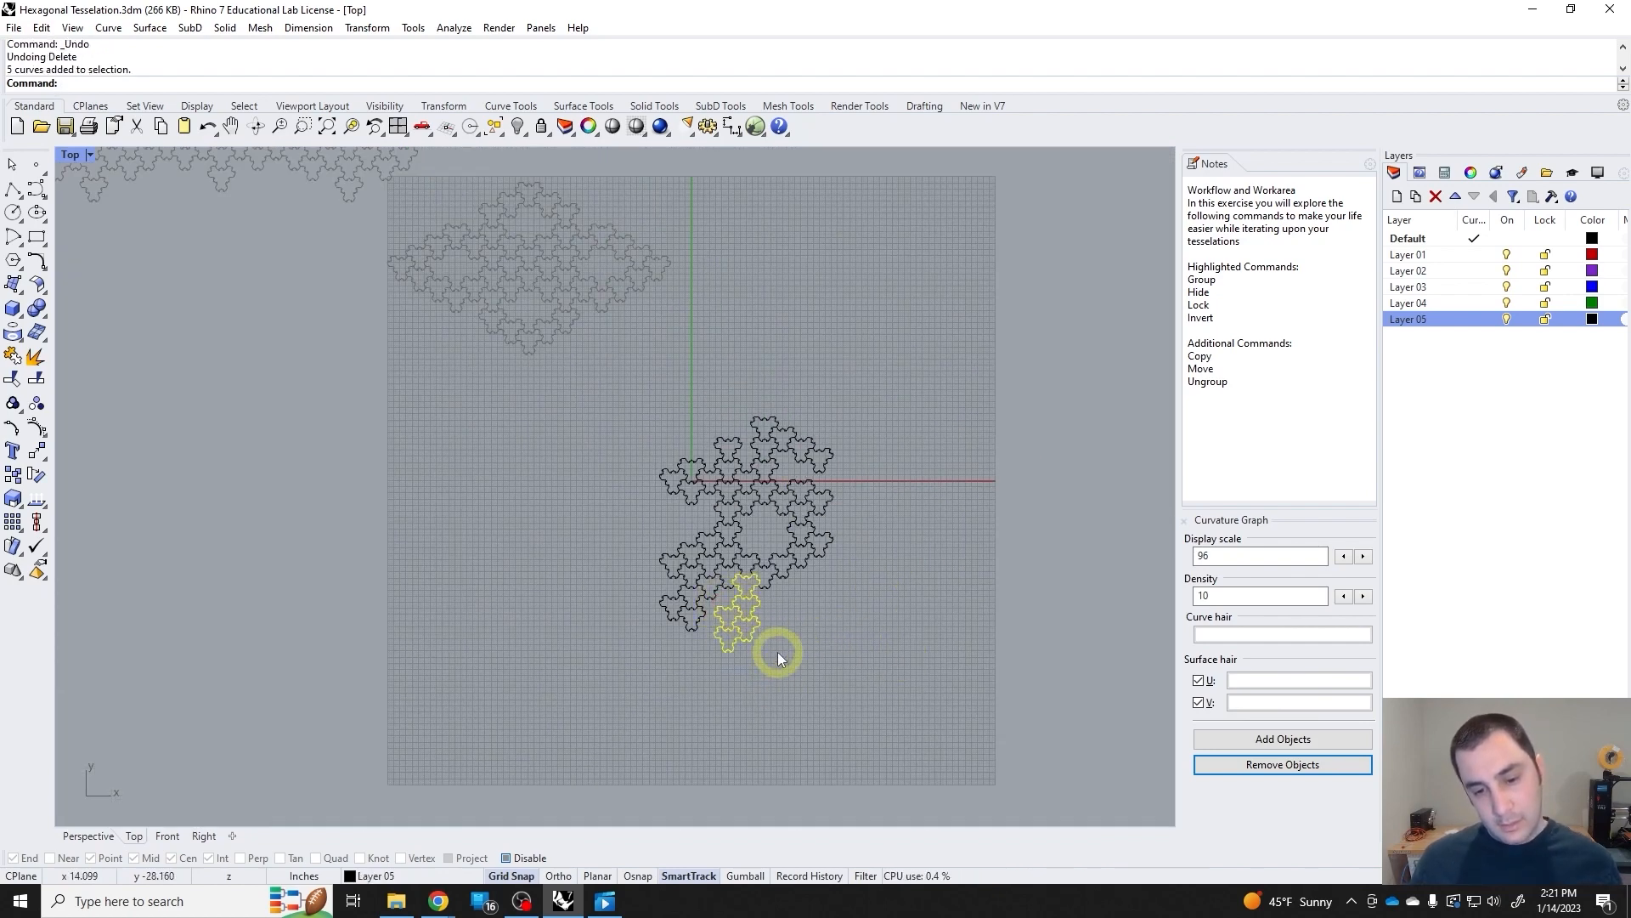
key("Delete")
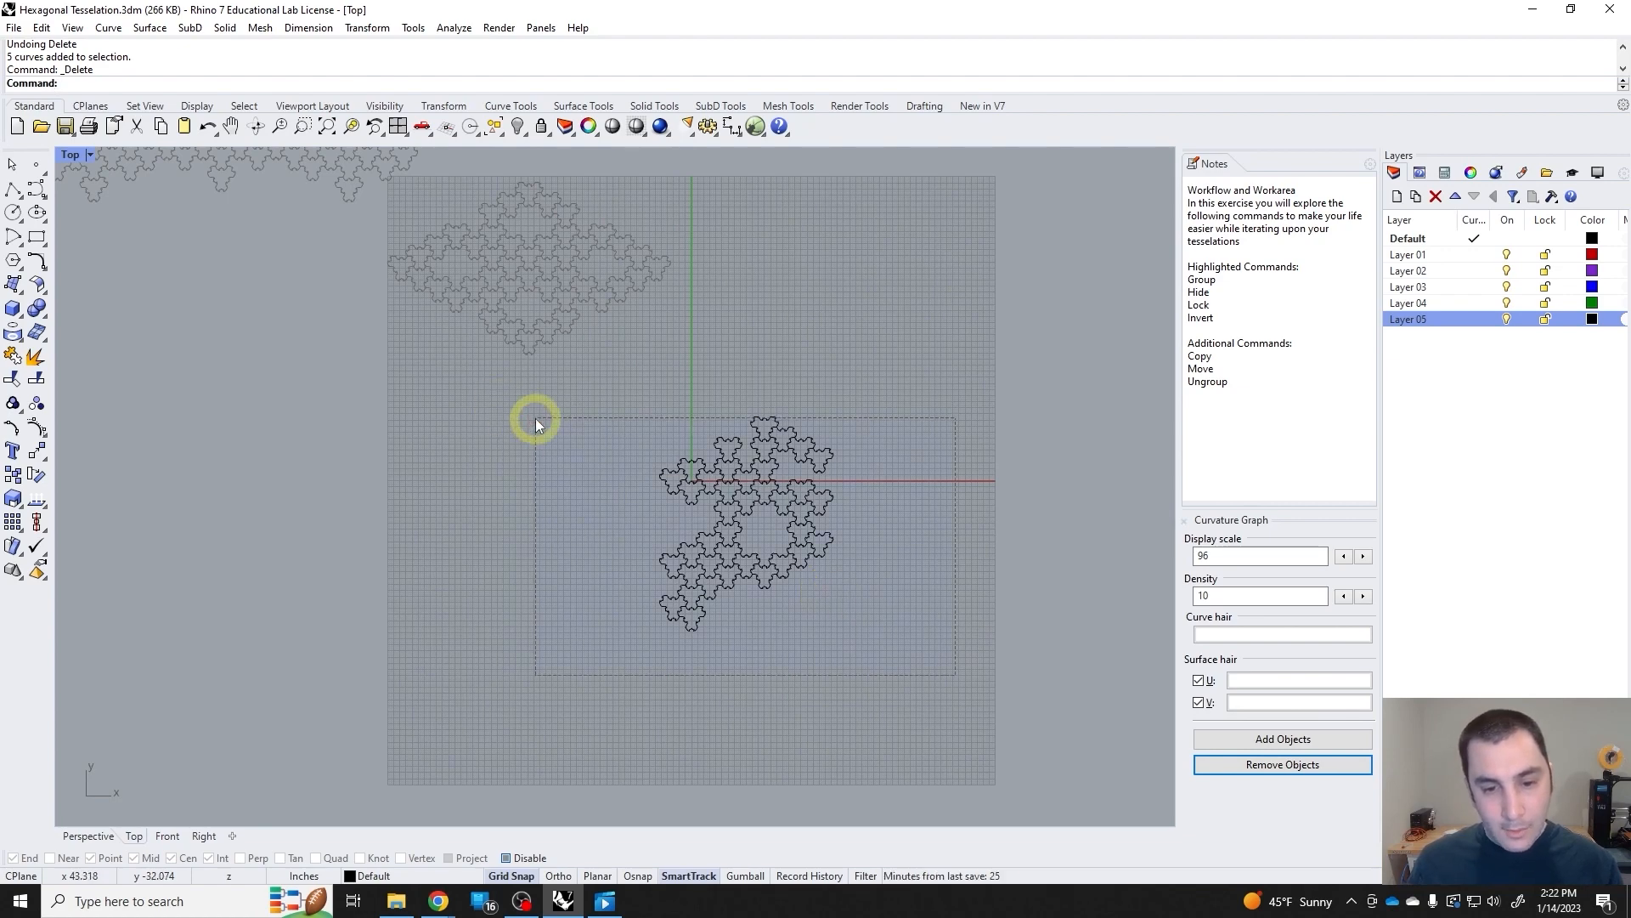
left_click_drag(536, 418, 537, 418)
key("ctrl+g")
Move the grouped iteration up beside the locked grid-shaped iteration and clear the selection.
scroll(747, 473, "down", 5)
left_click_drag(747, 473, 732, 304)
scroll(666, 347, "up", 5)
right_click_drag(757, 294, 728, 373)
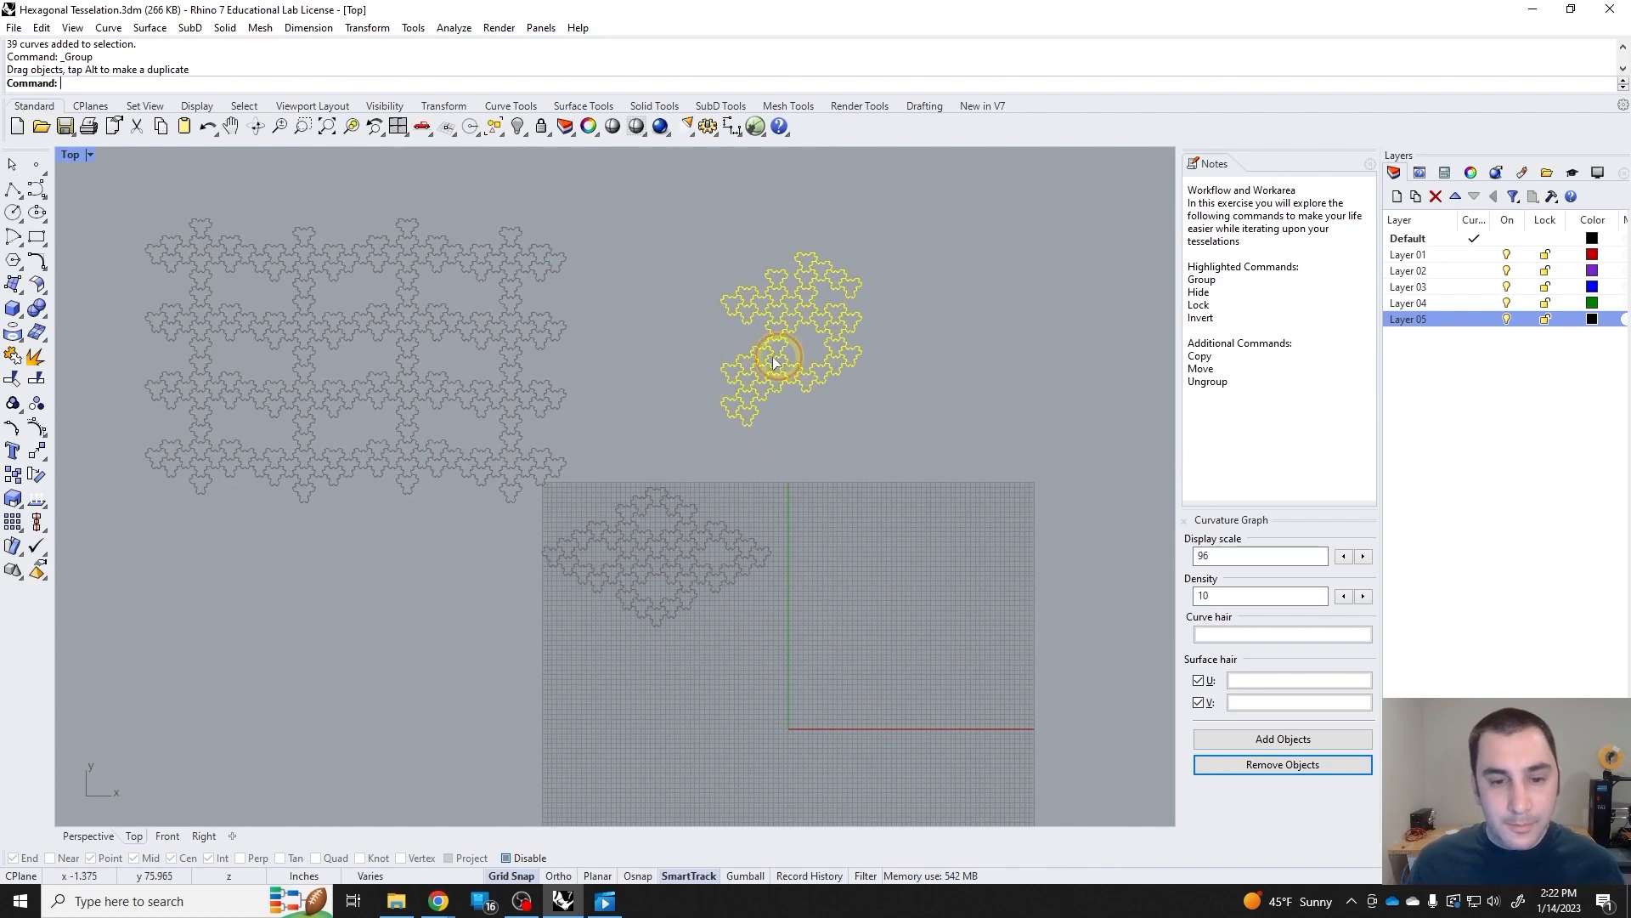
left_click_drag(778, 357, 739, 366)
left_click(838, 507)
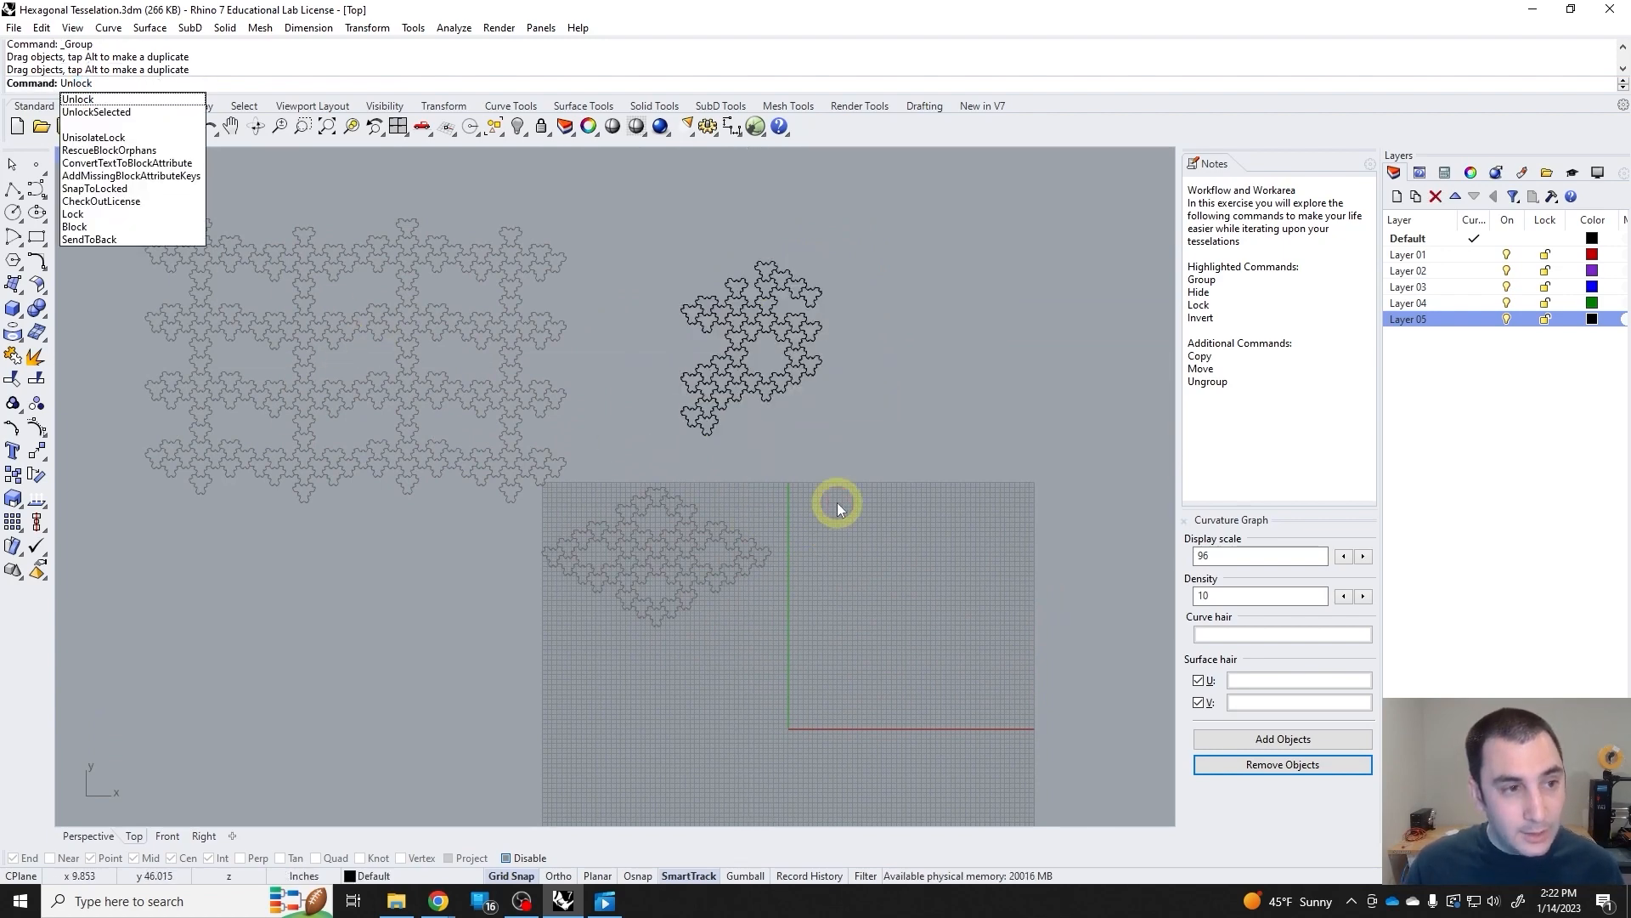
Unlock all locked iterations and check that each of the three groups can be selected.
key("Return")
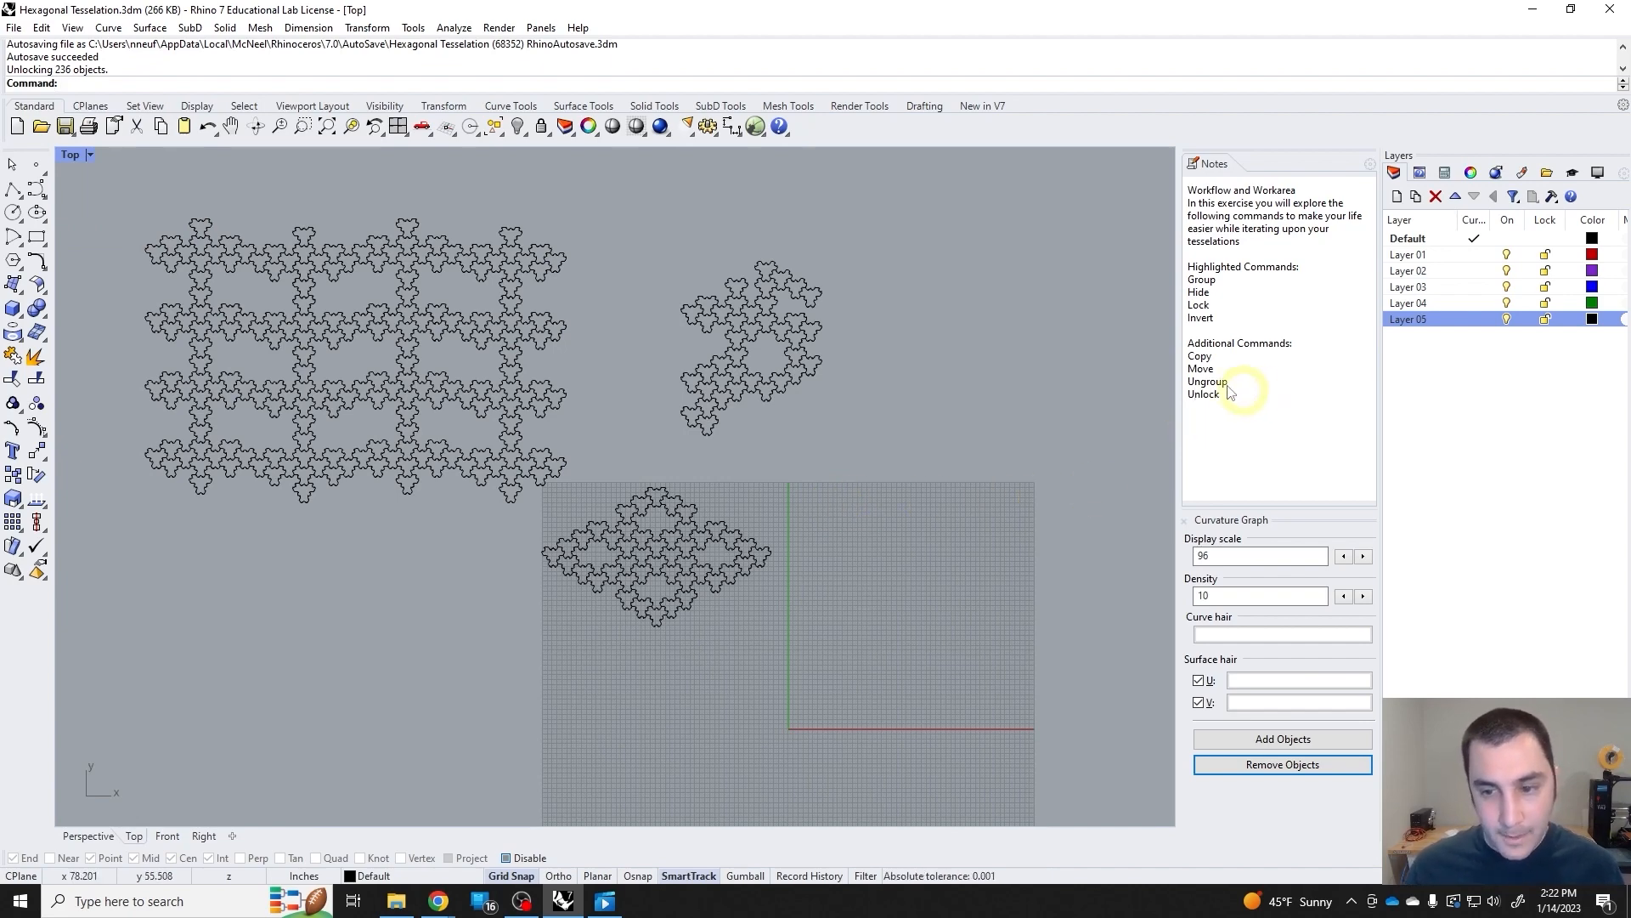
left_click(554, 470)
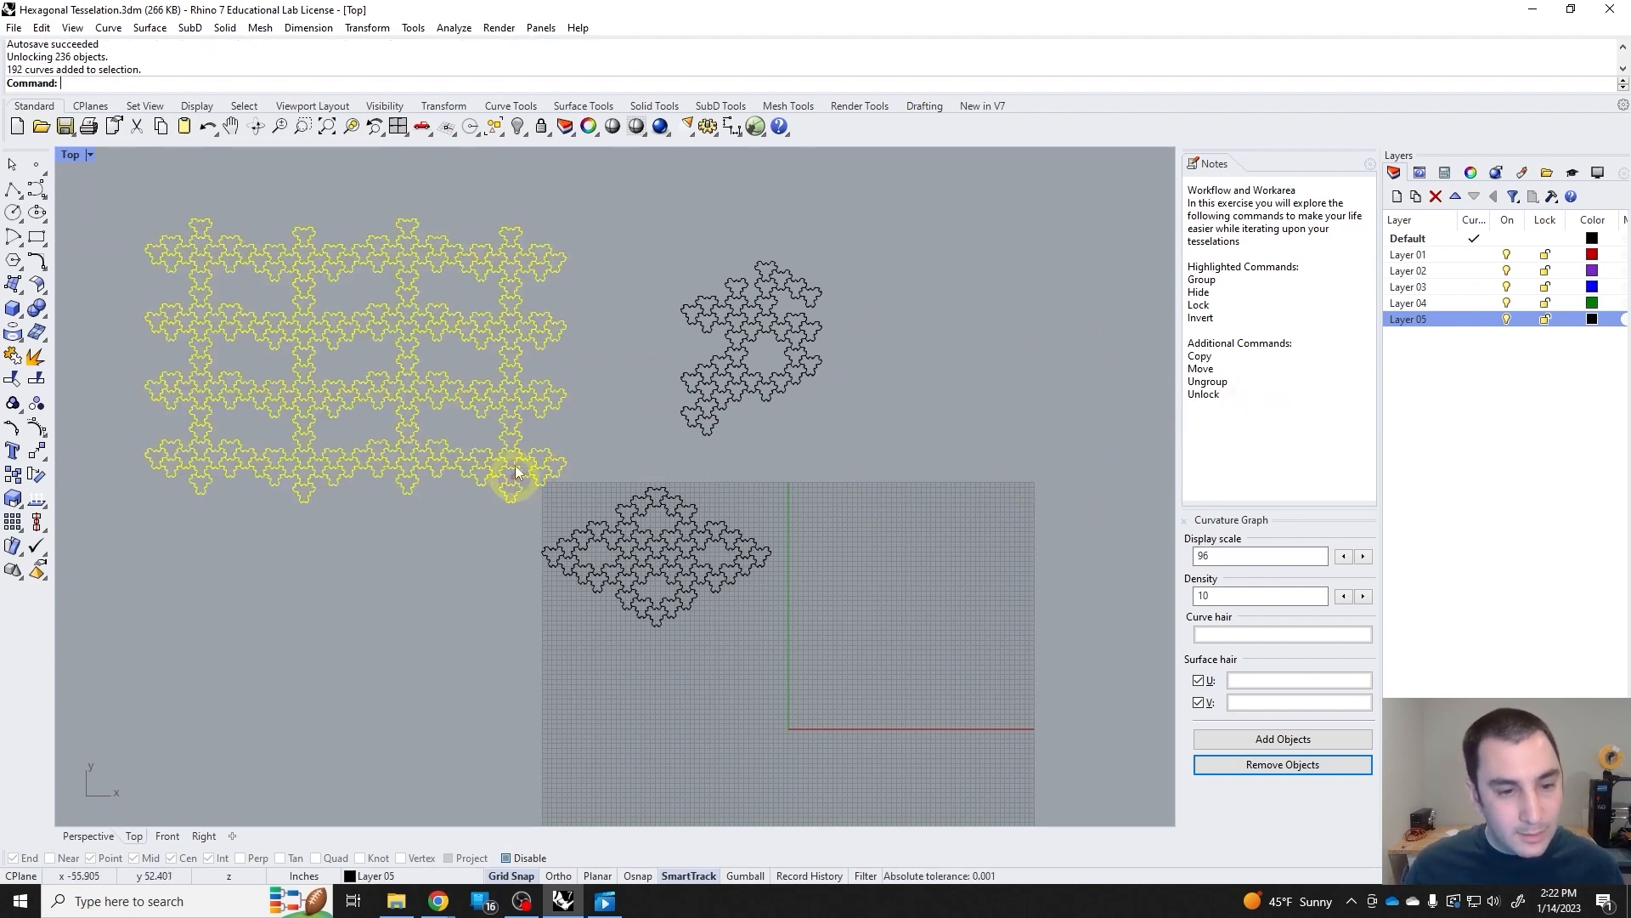
left_click(595, 368)
left_click(649, 521)
left_click(768, 406)
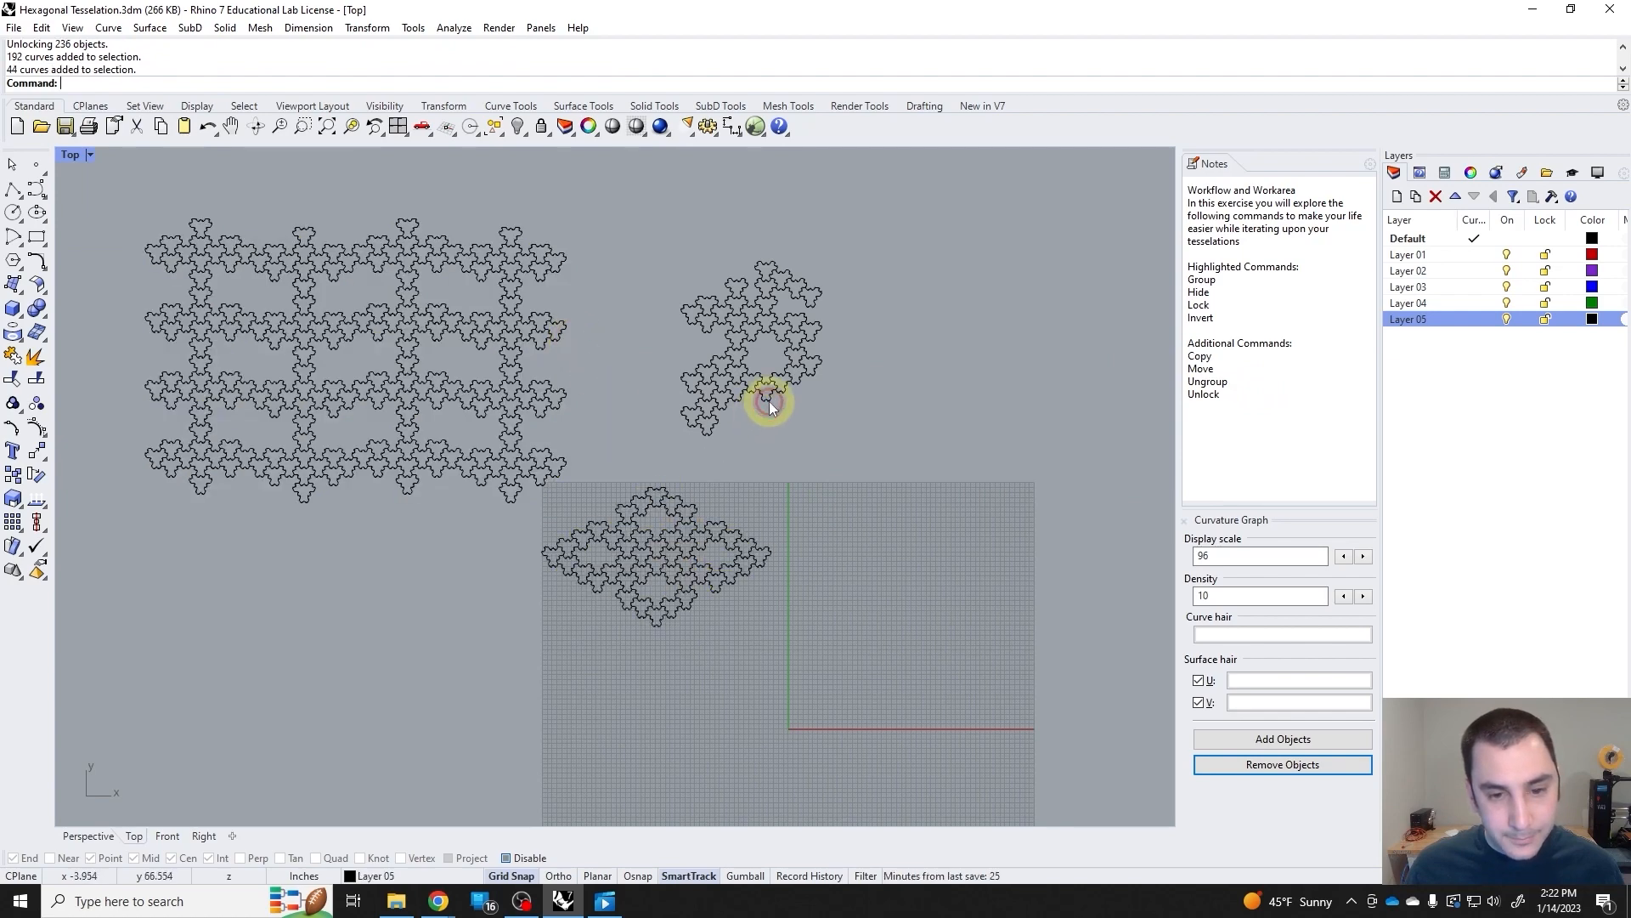
left_click(905, 484)
Move all three iterations together down over the construction grid and clear the selection.
left_click_drag(960, 627, 116, 178)
scroll(390, 336, "down", 3)
left_click_drag(432, 354, 582, 503)
scroll(773, 604, "up", 5)
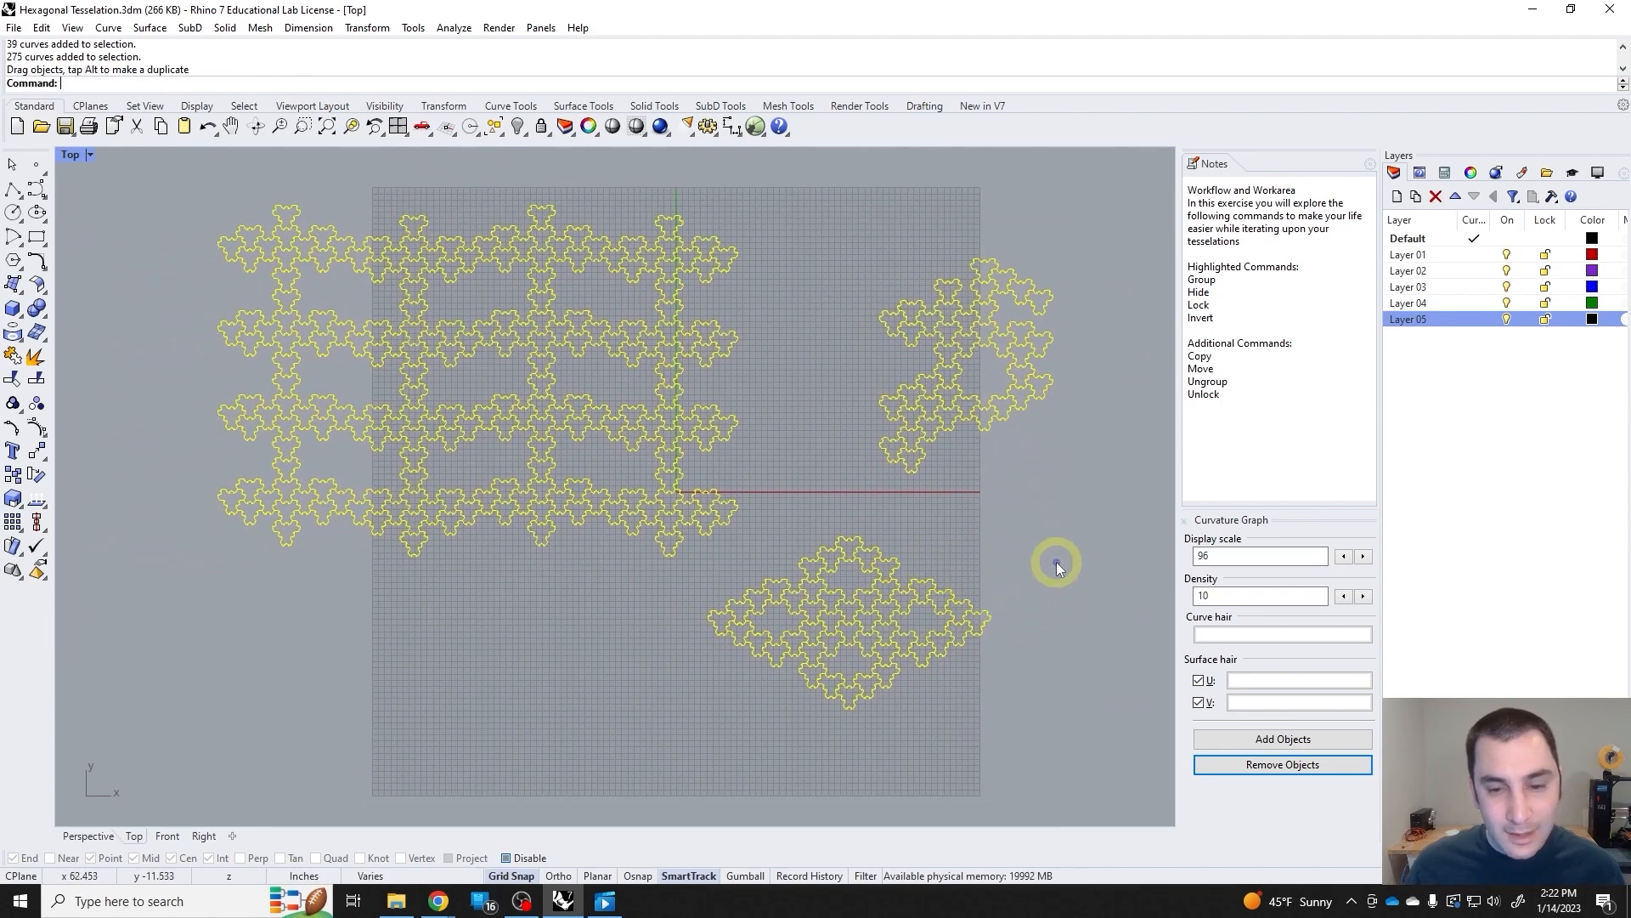
left_click(1058, 568)
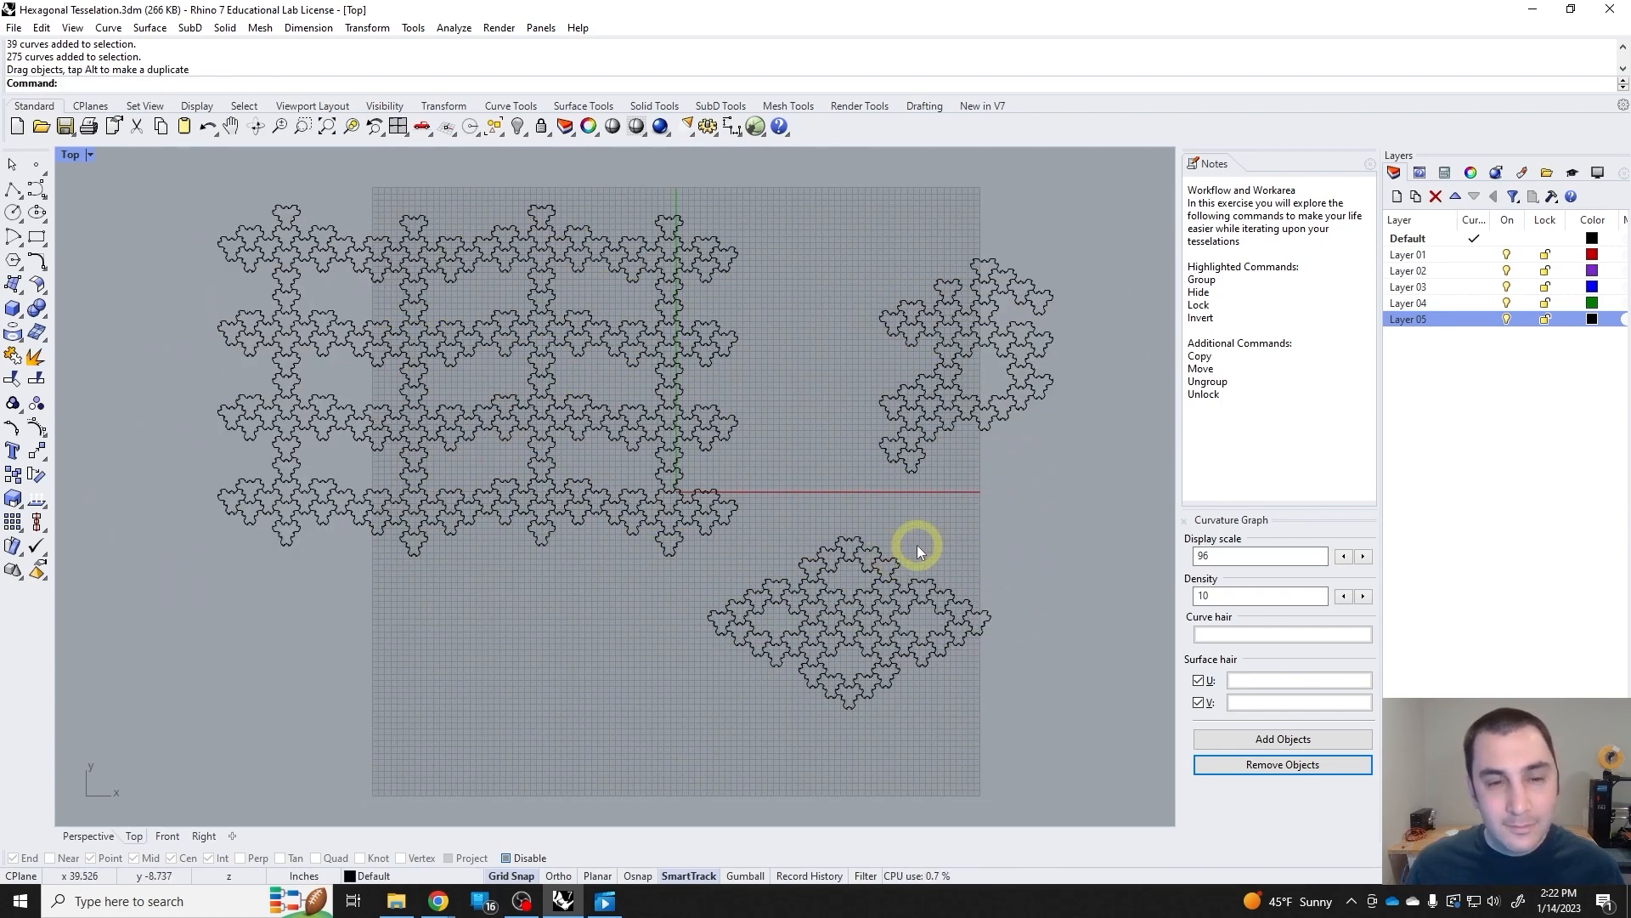